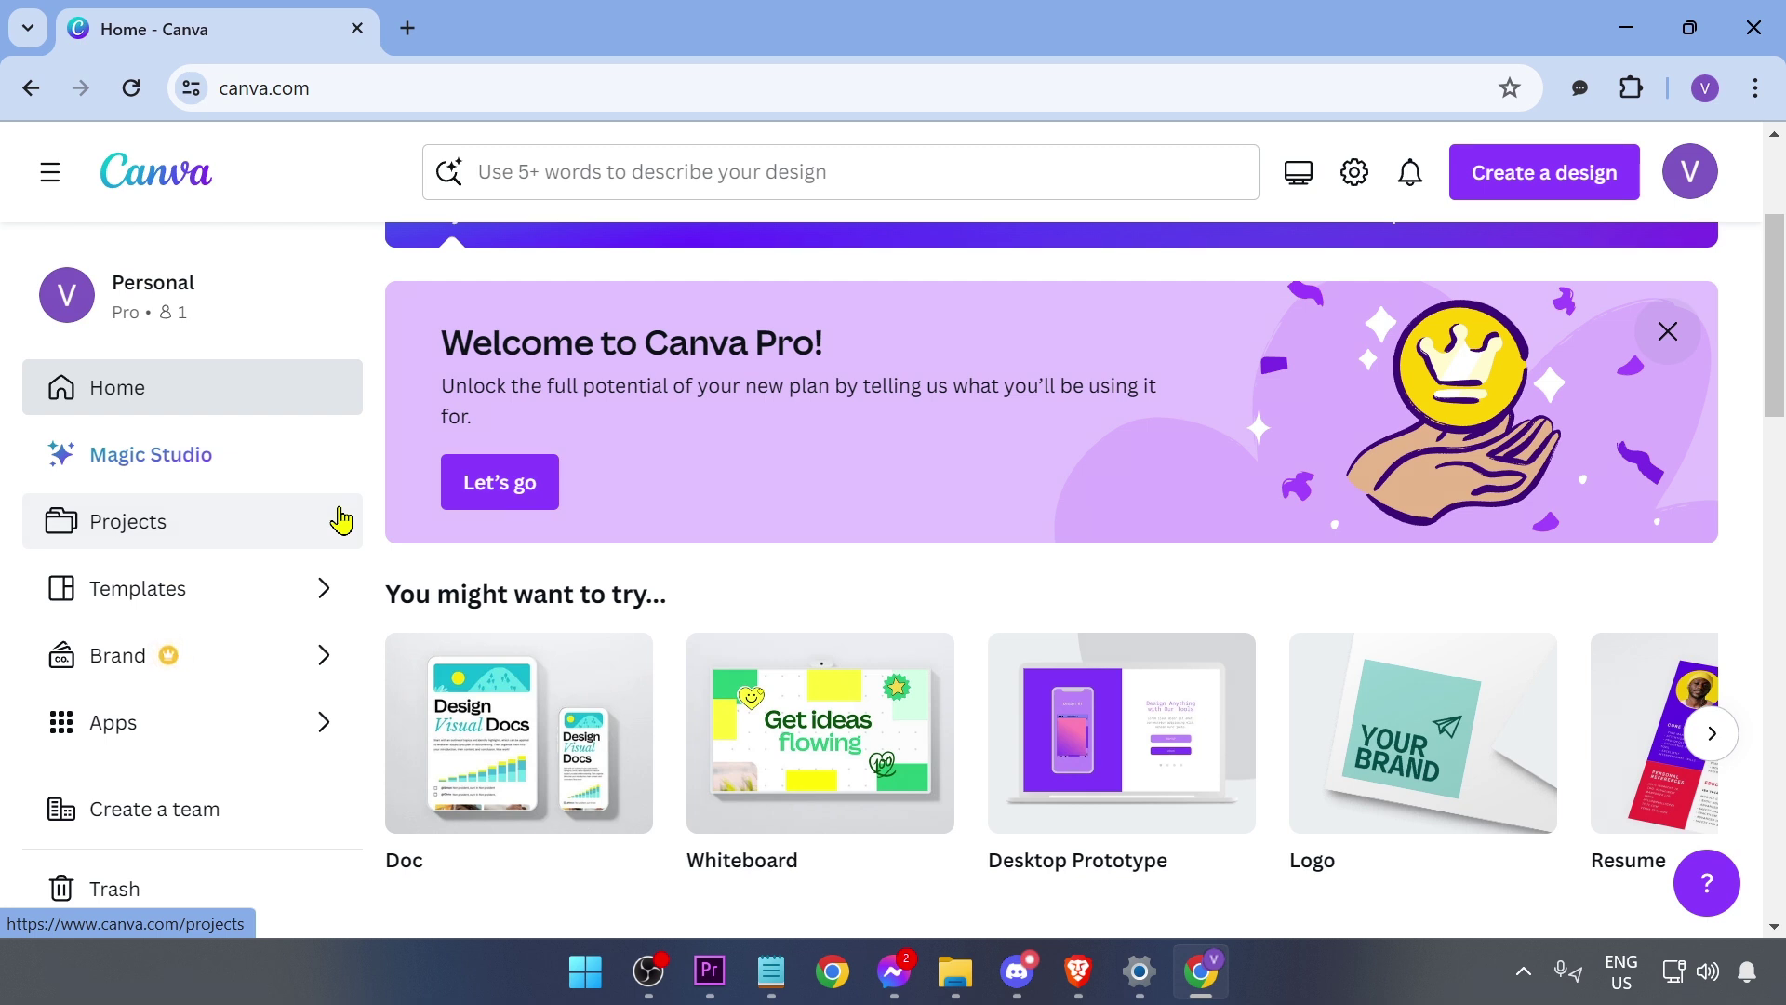
Search 'chatgpt' in a new browser tab and open chat.openai.com
left_click(407, 29)
type("chatgp")
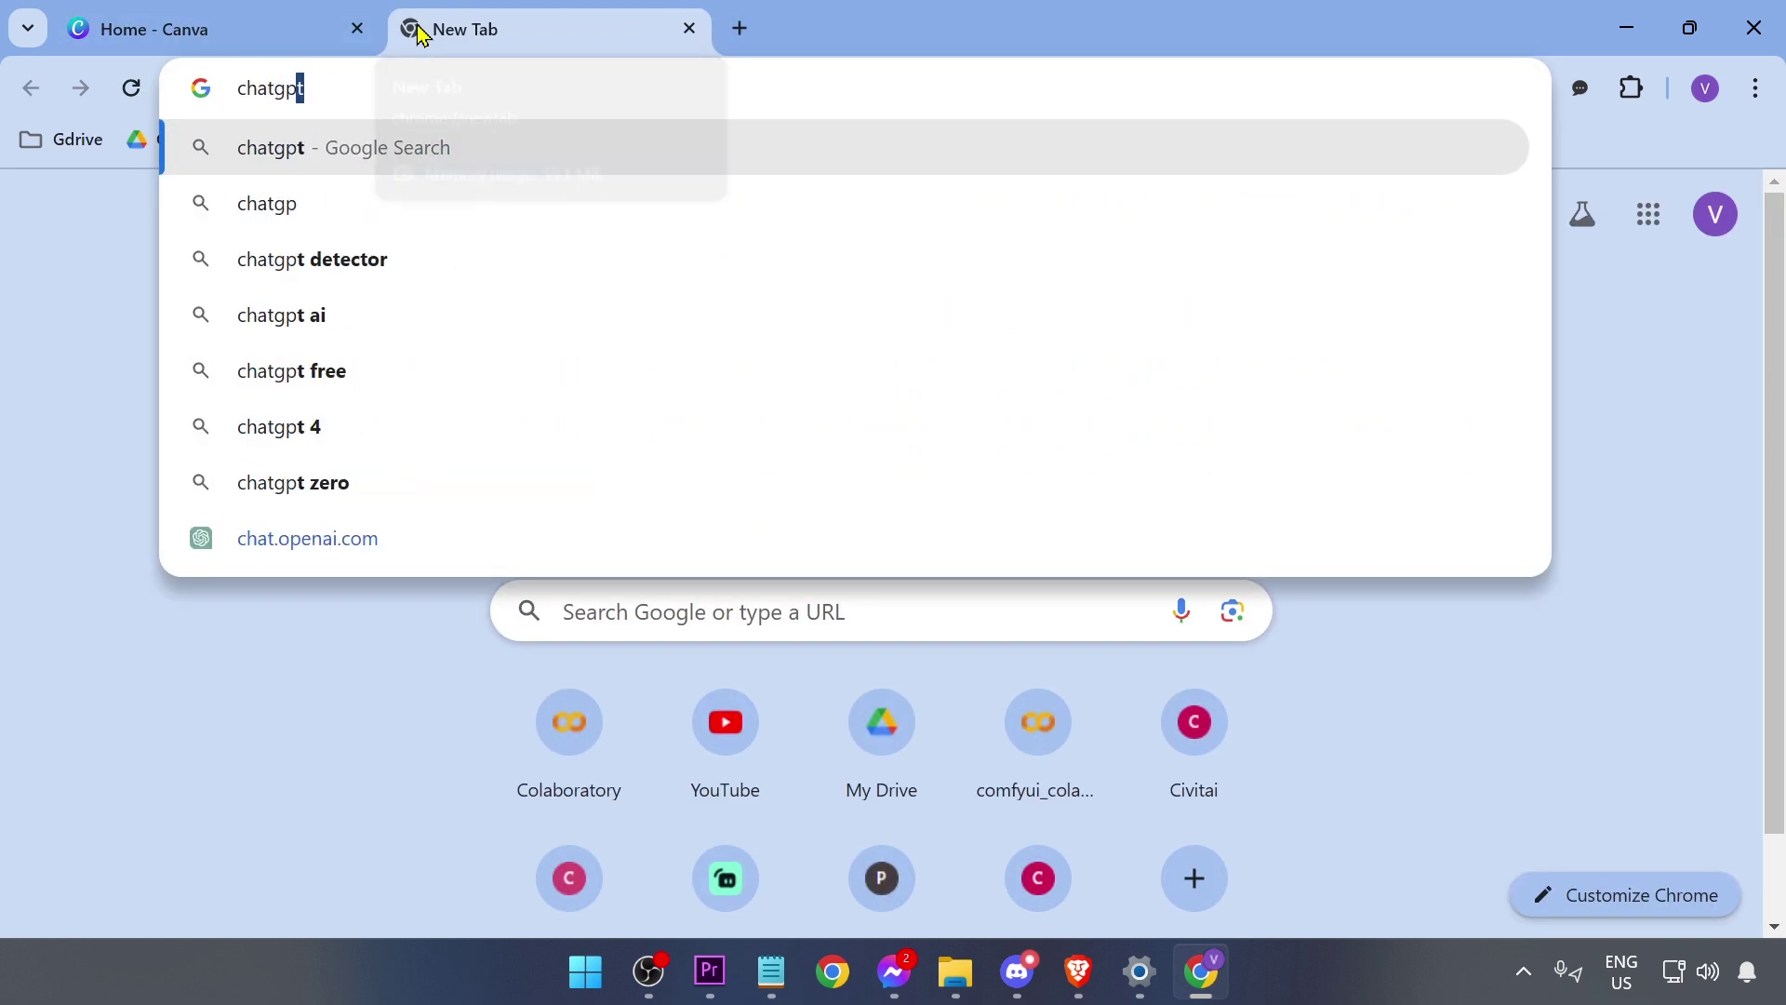
key("Return")
left_click(240, 471)
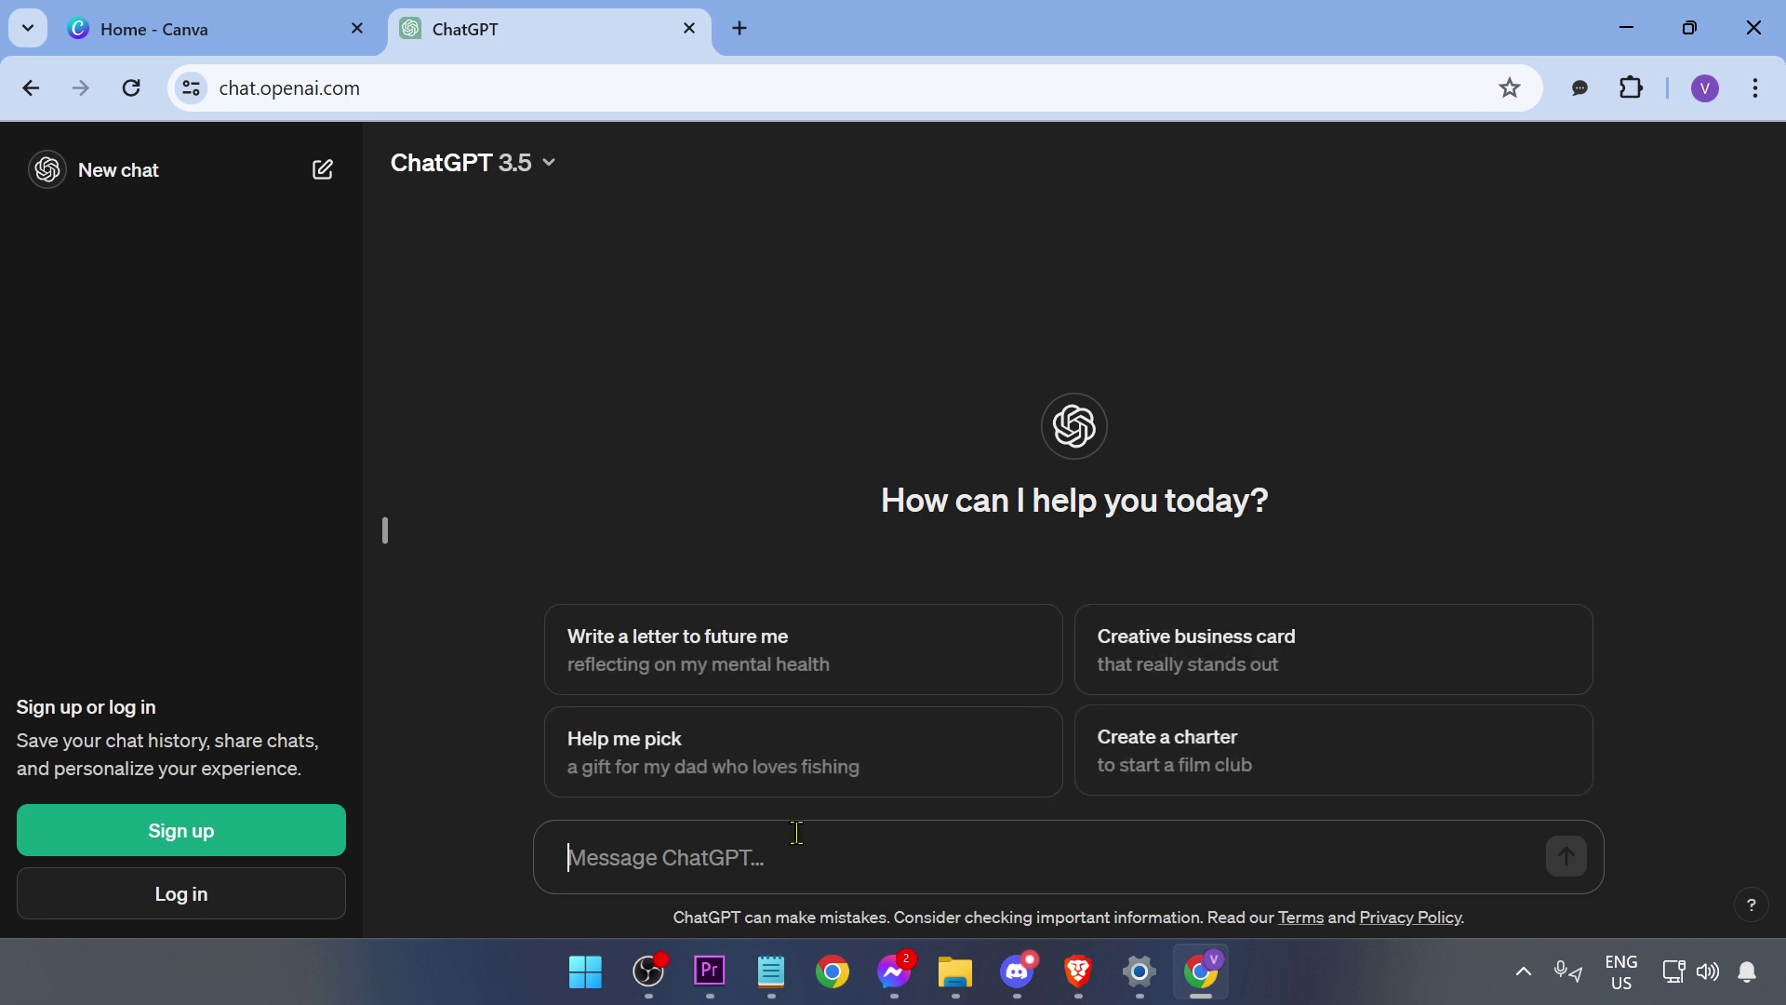
left_click(308, 13)
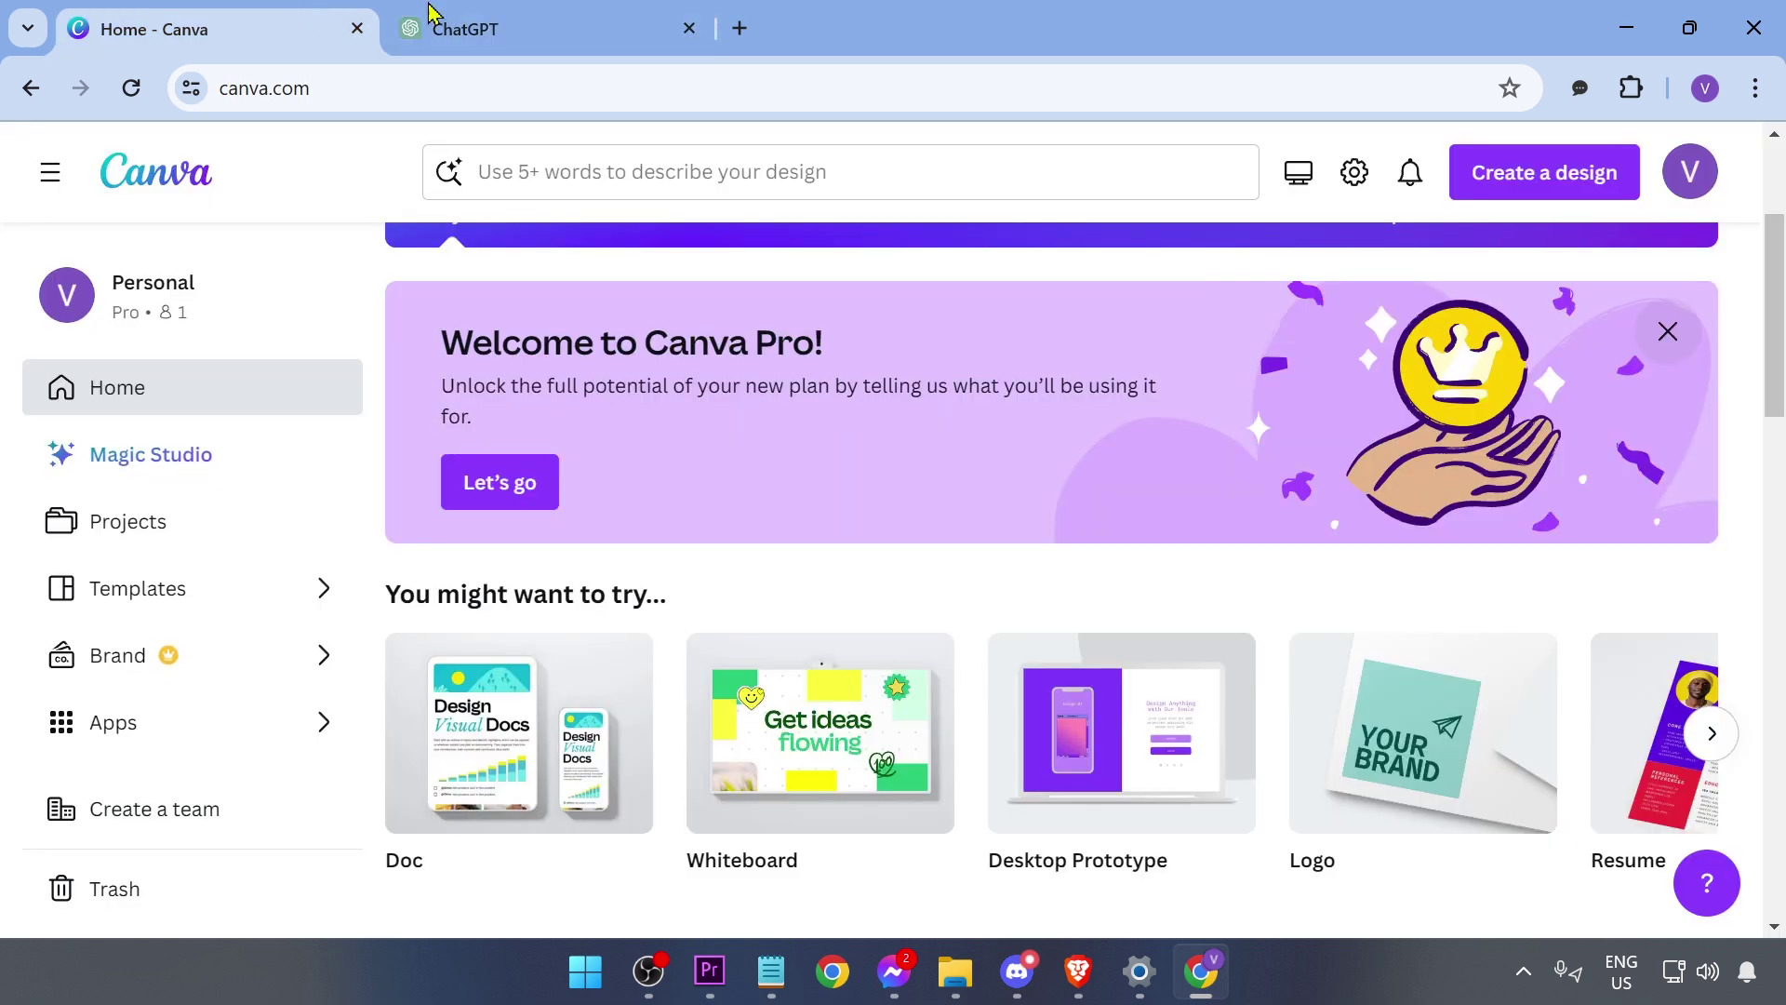
left_click(461, 24)
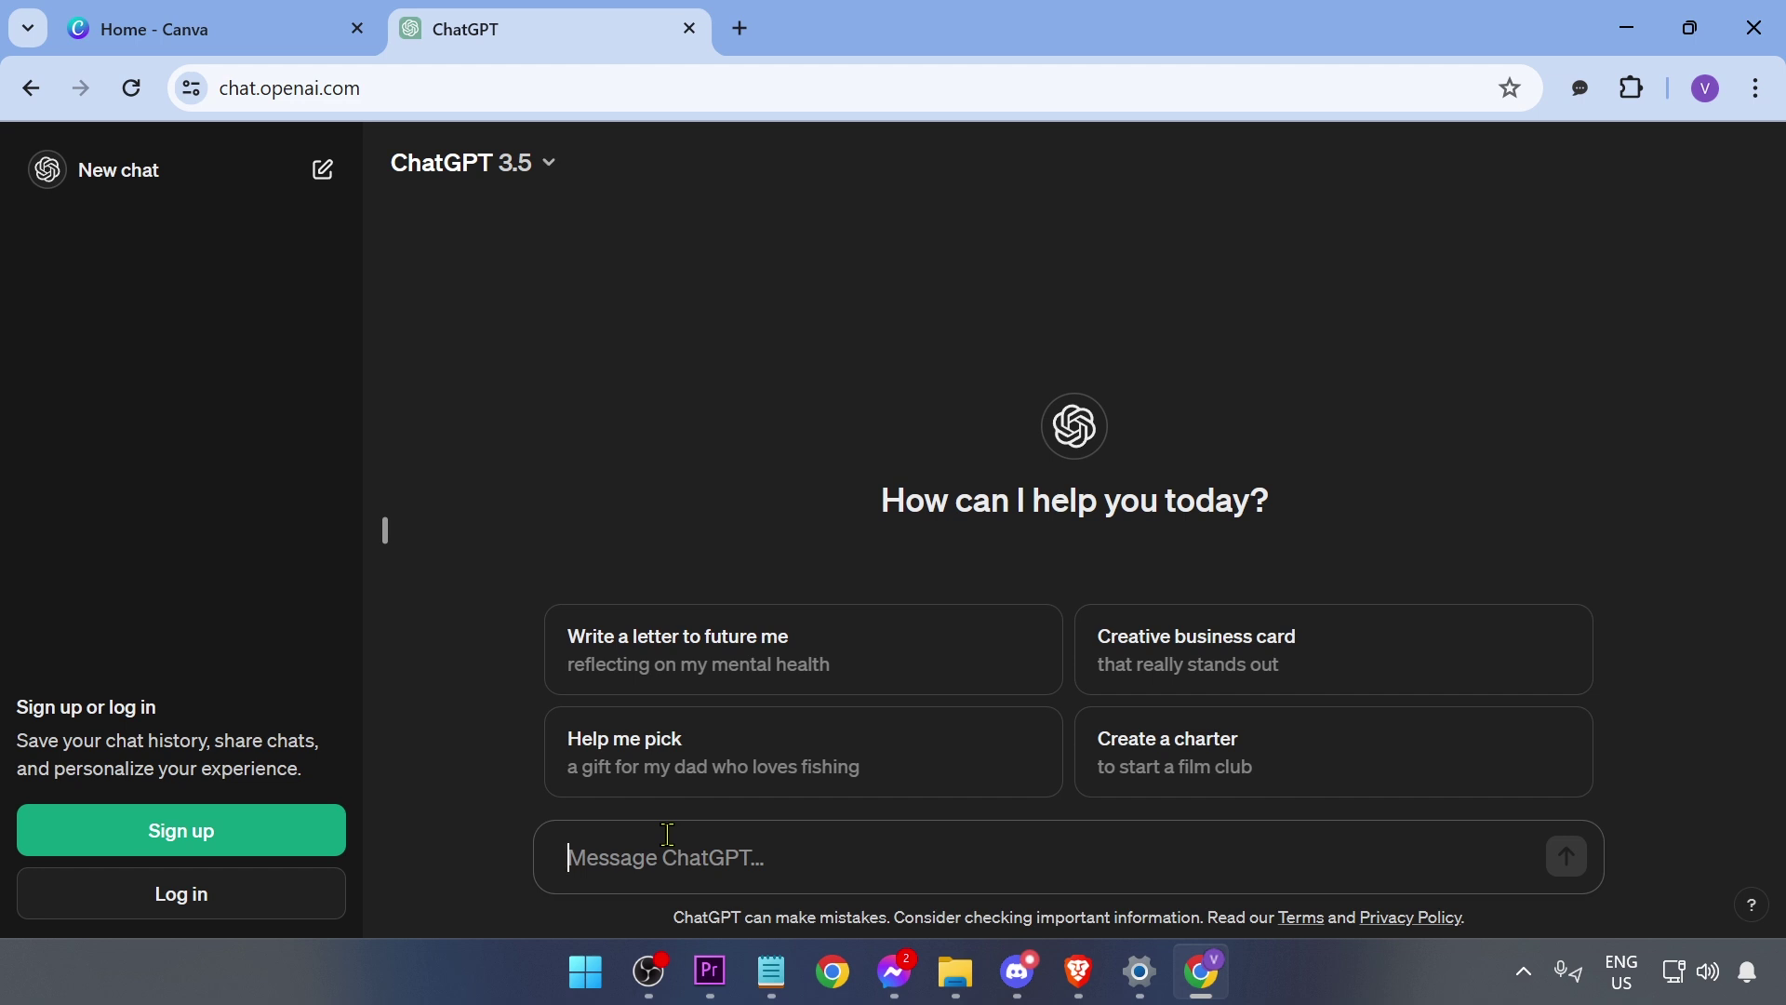
type("give me quotes for relaxing in")
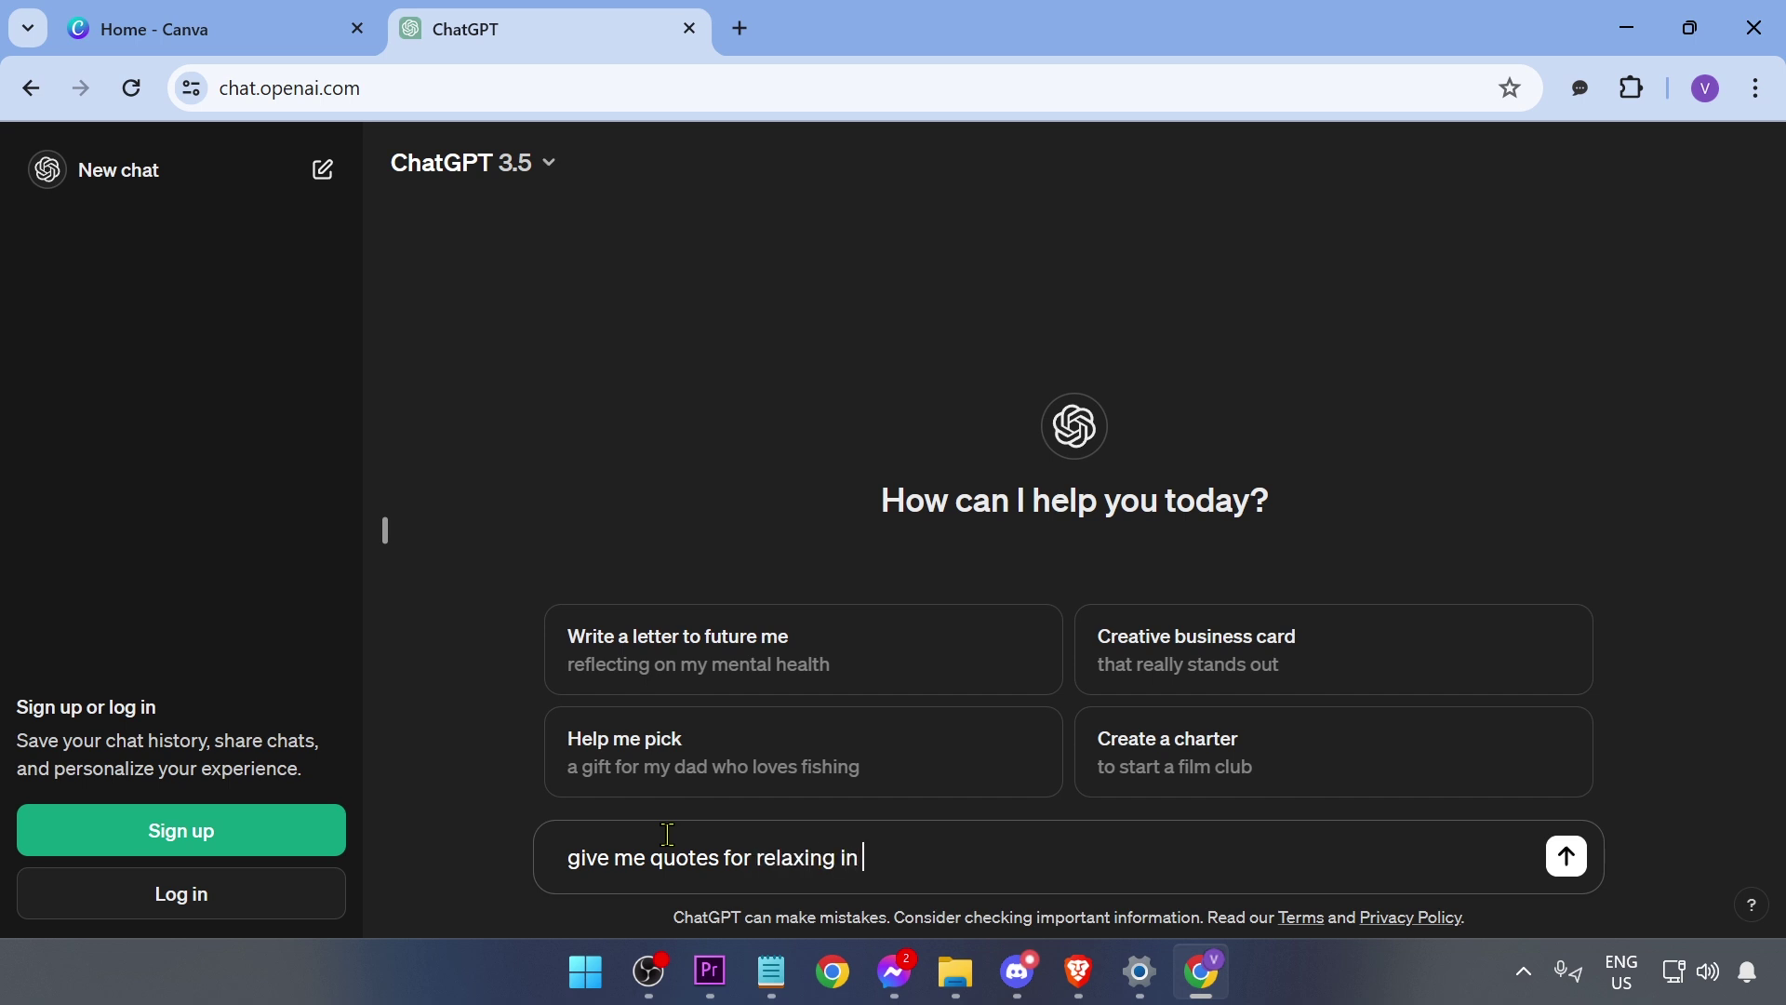
Ask ChatGPT for five beach-relaxation quotes about easing depression and stress
key("Right")
key("Right")
key("Right")
type("5")
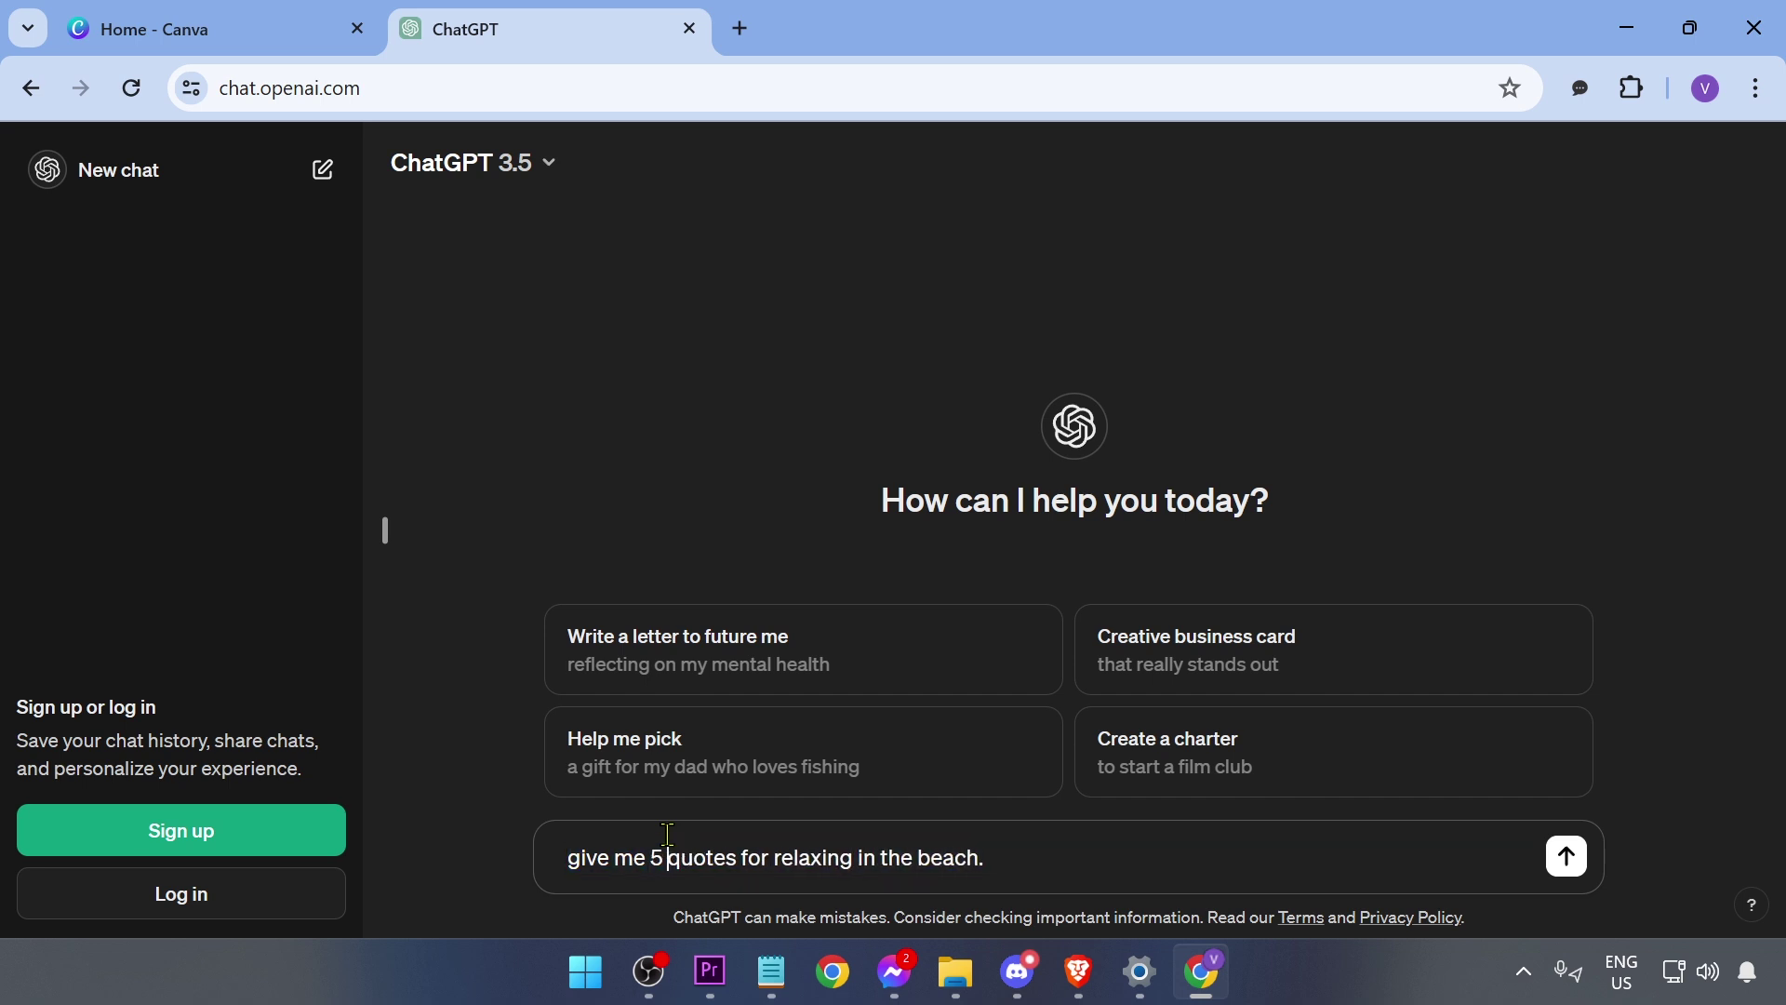
key("End")
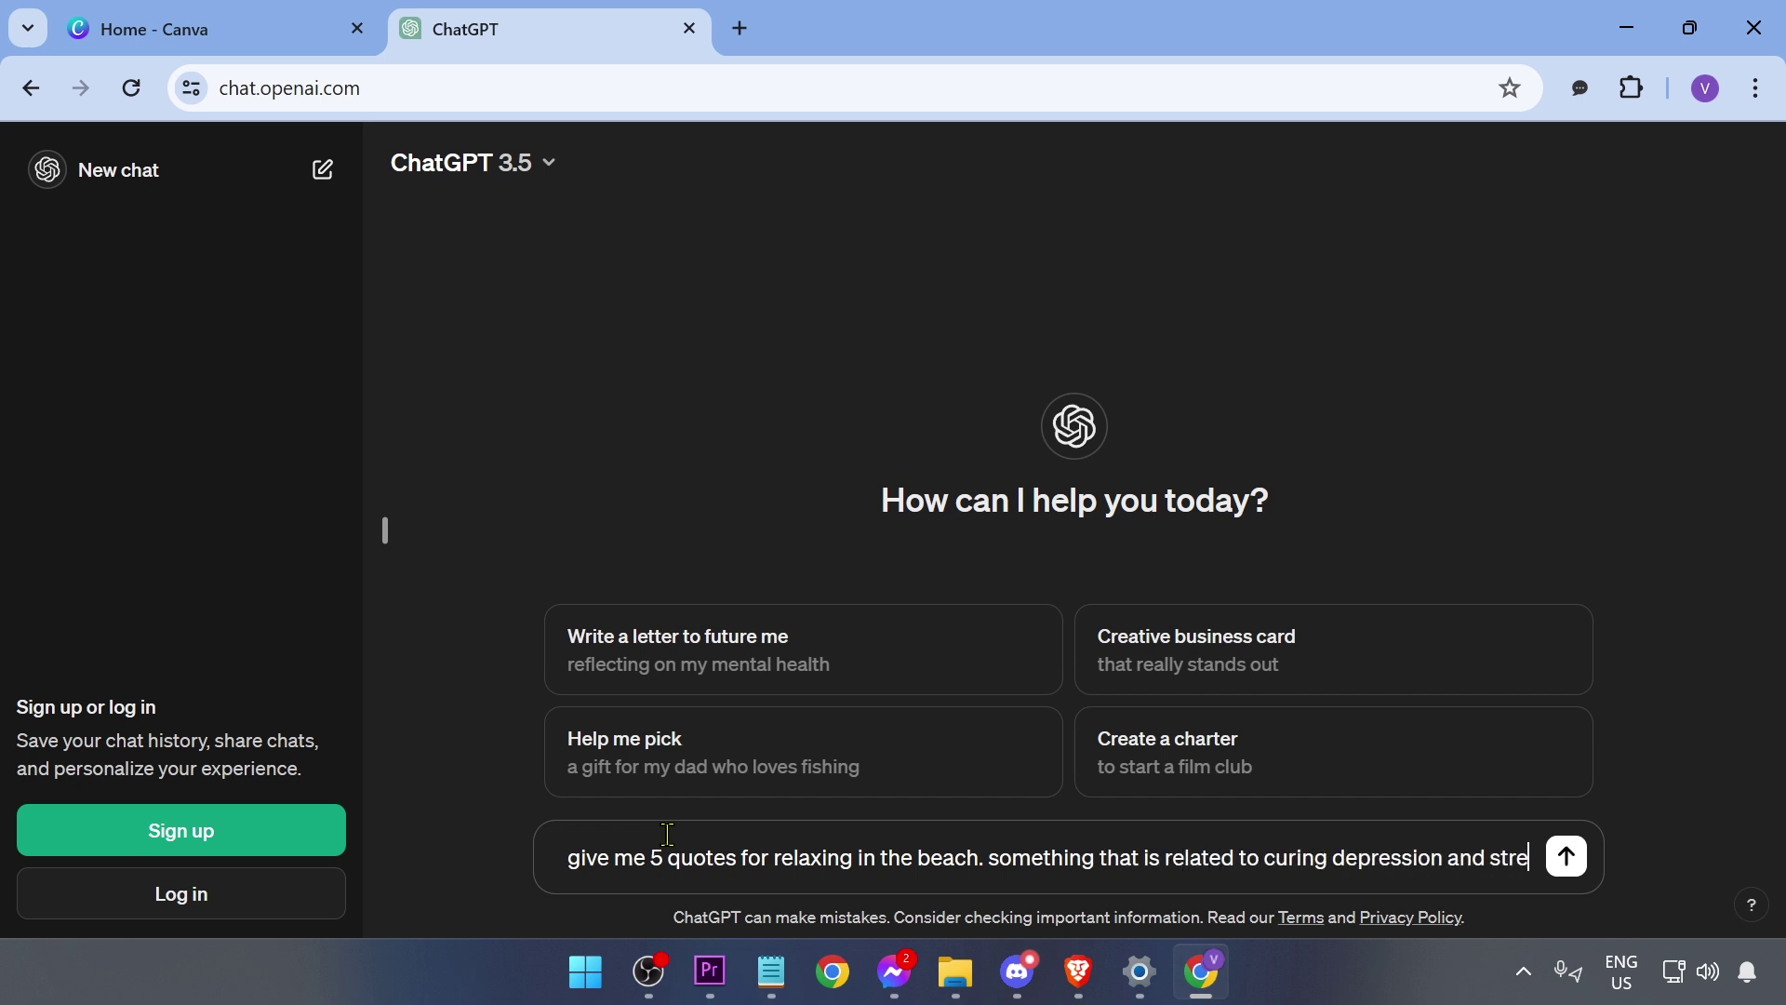
type("ss")
key("Return")
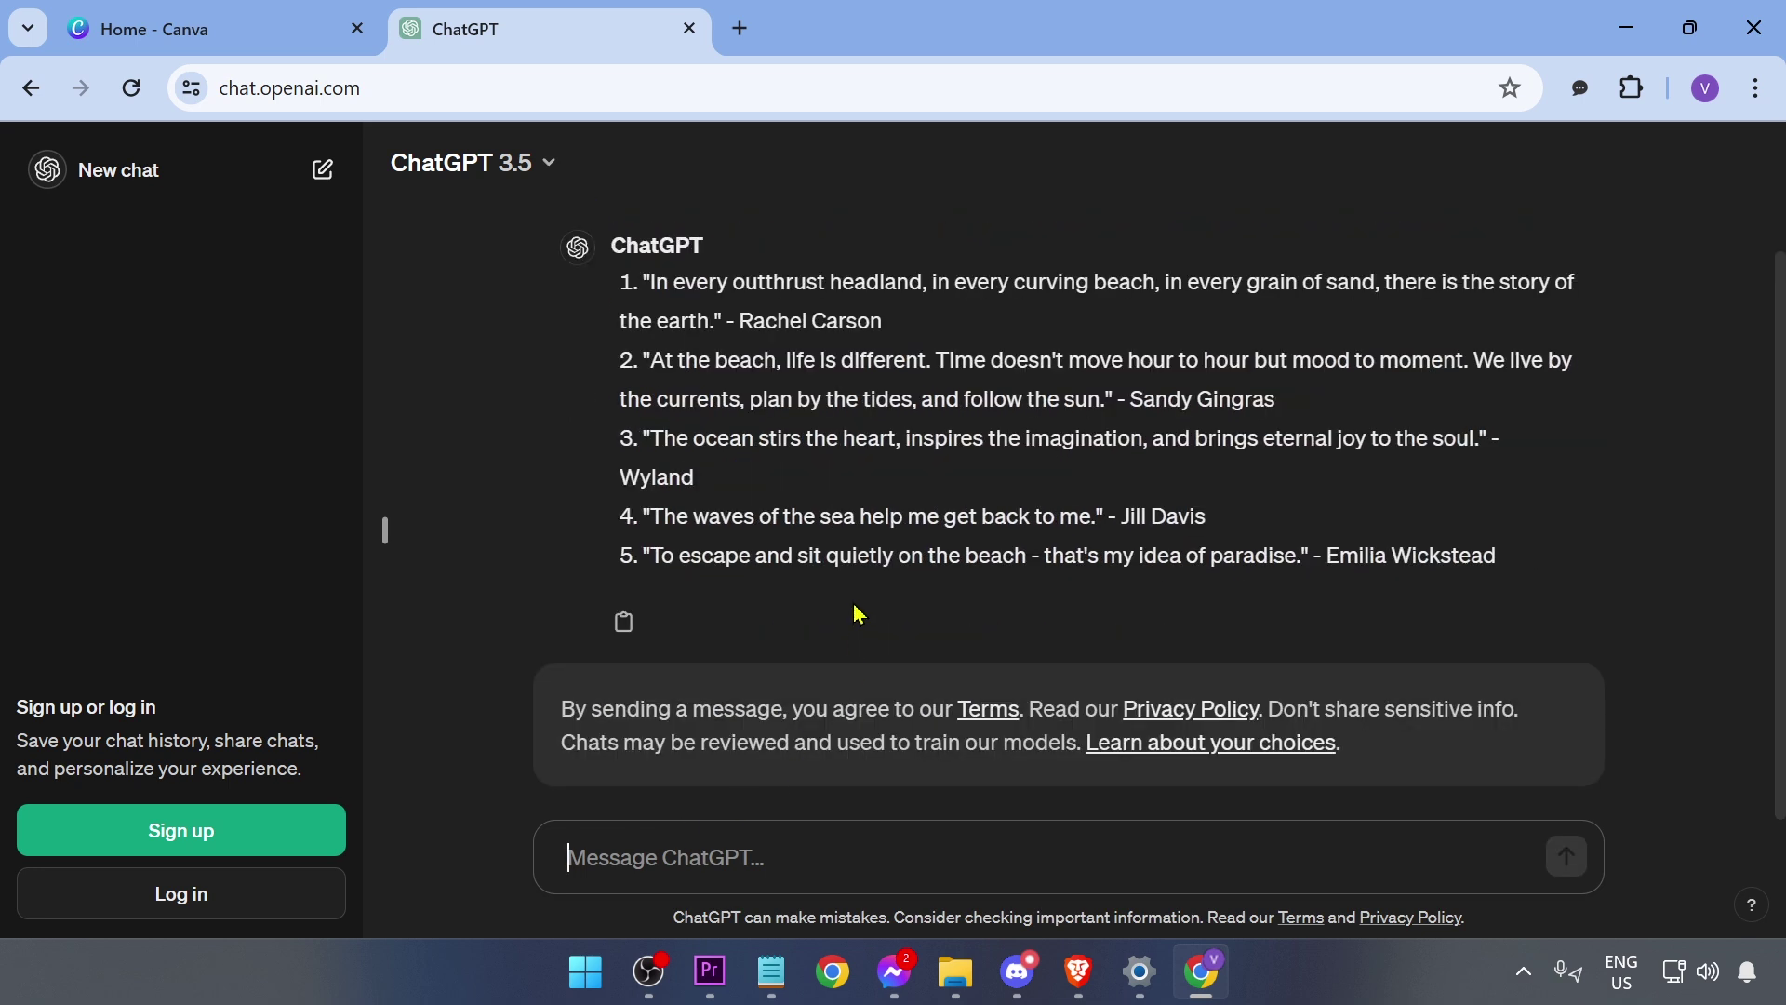
Search Canva templates for 'short form videos'
left_click(234, 14)
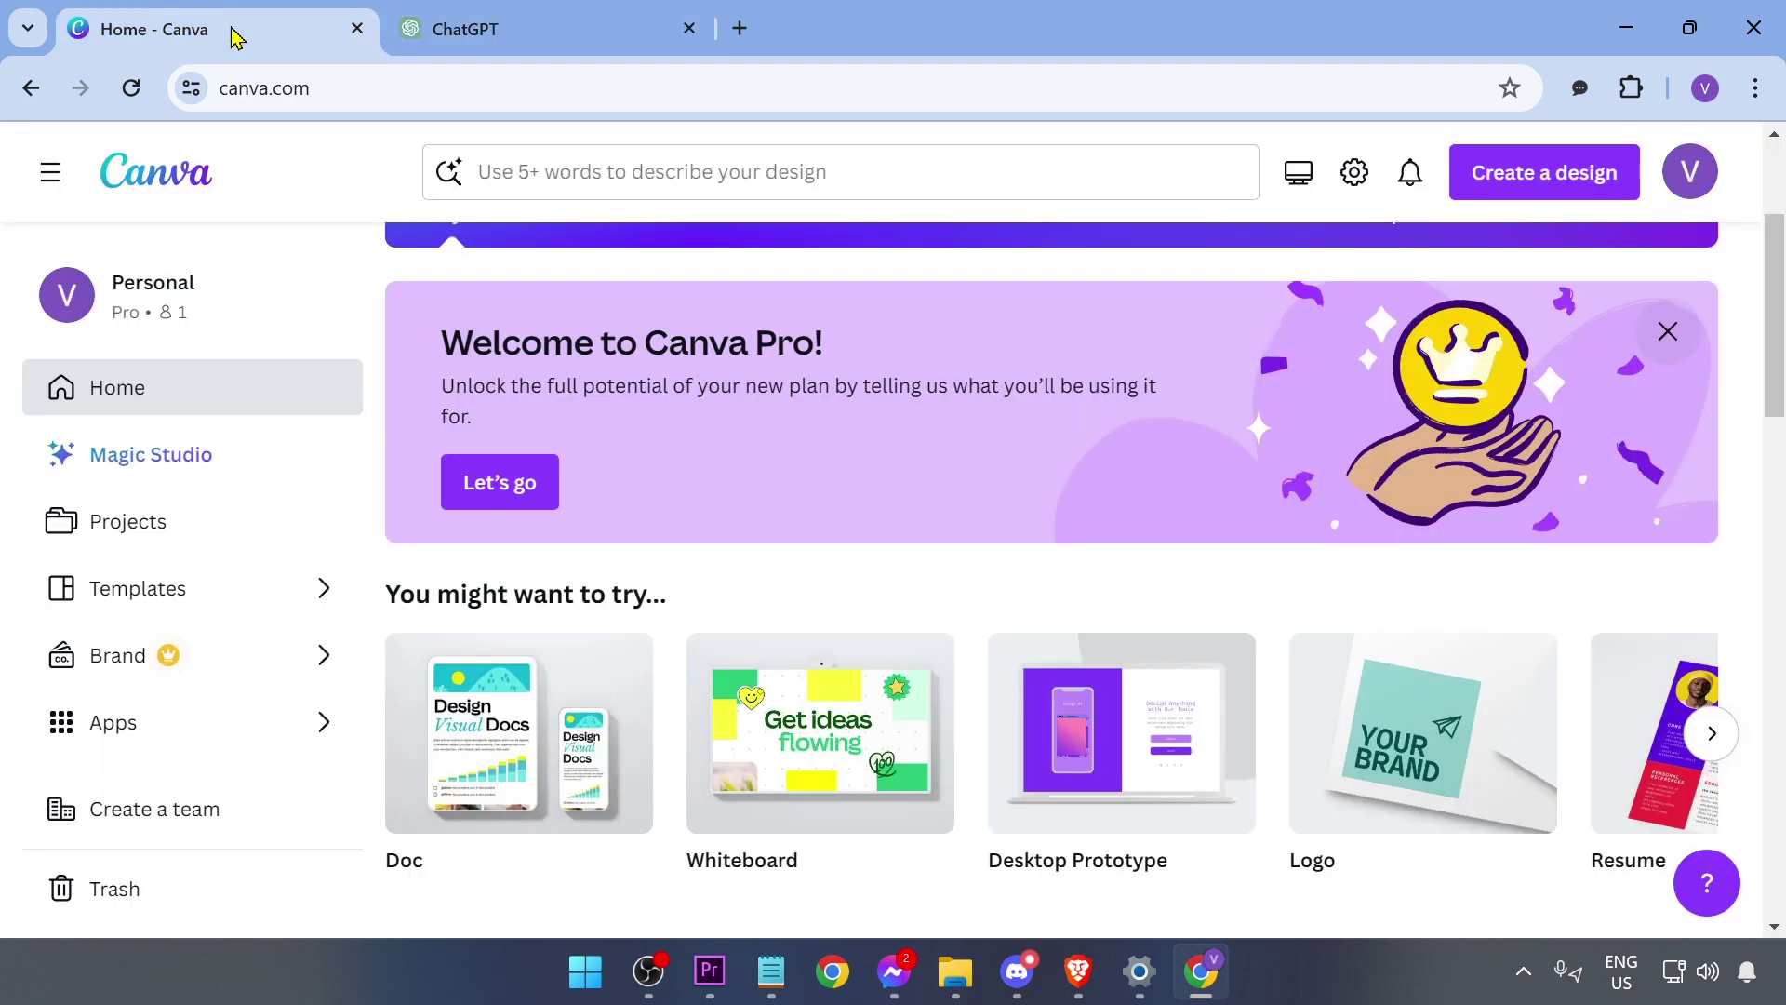
left_click(551, 180)
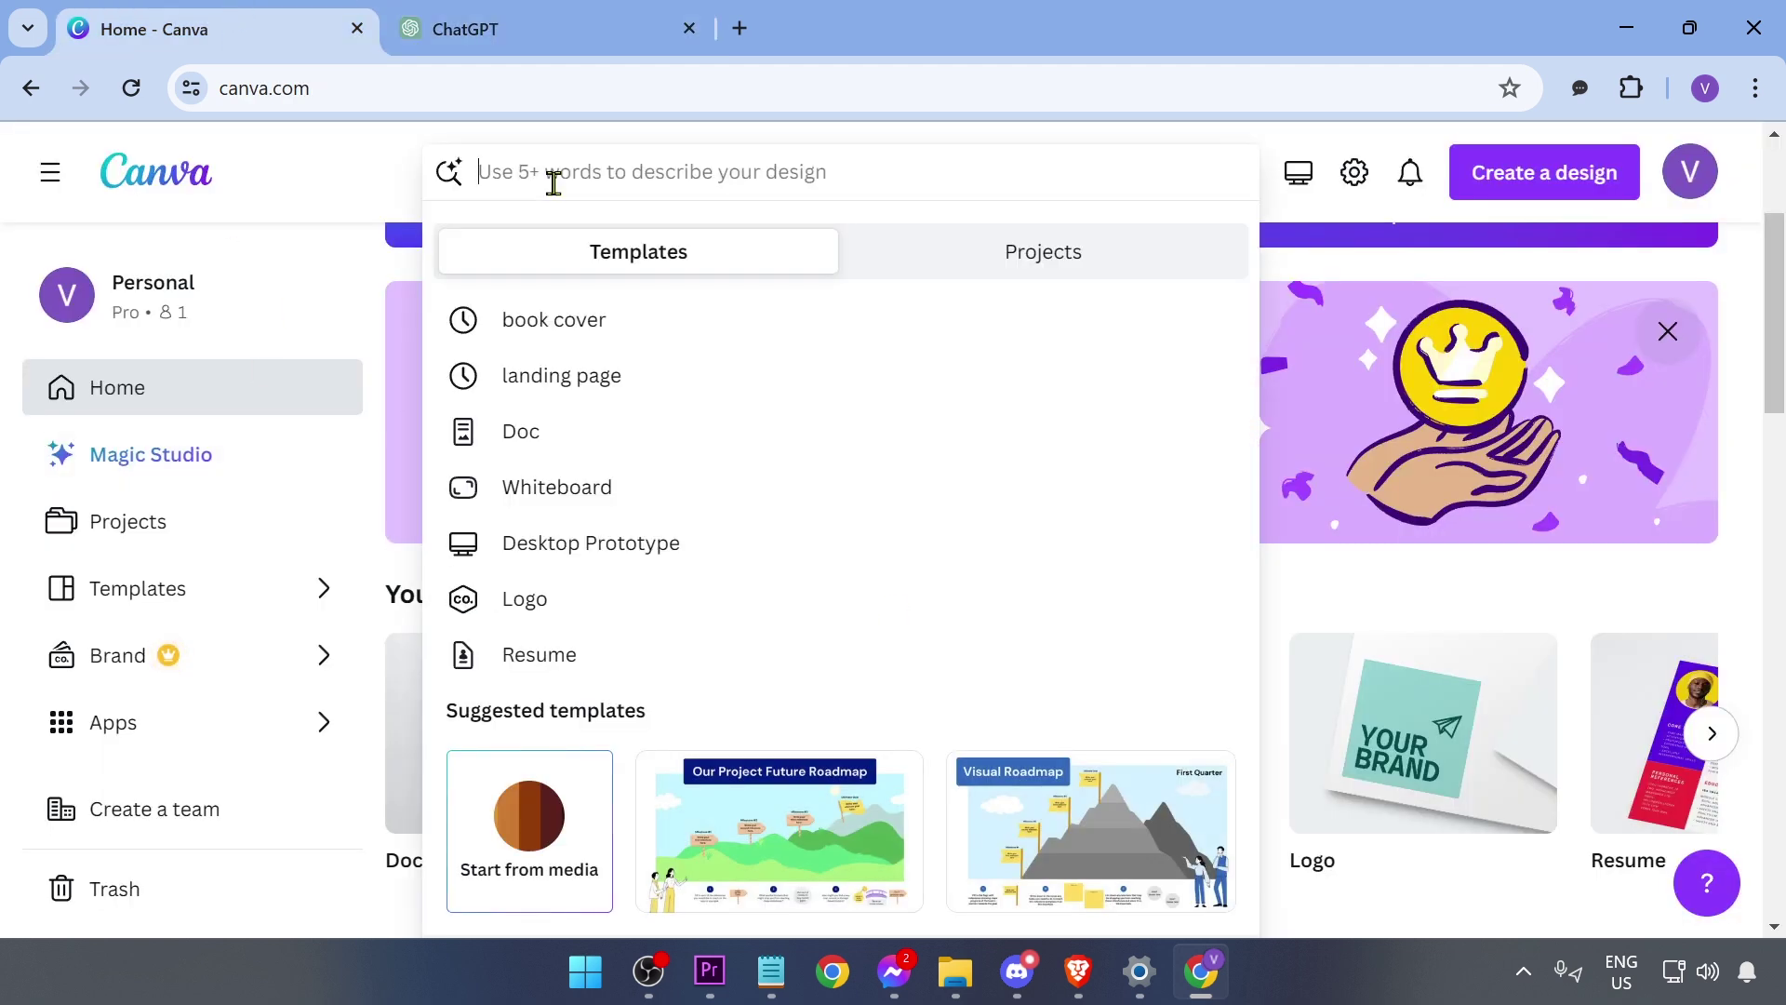
type("short form")
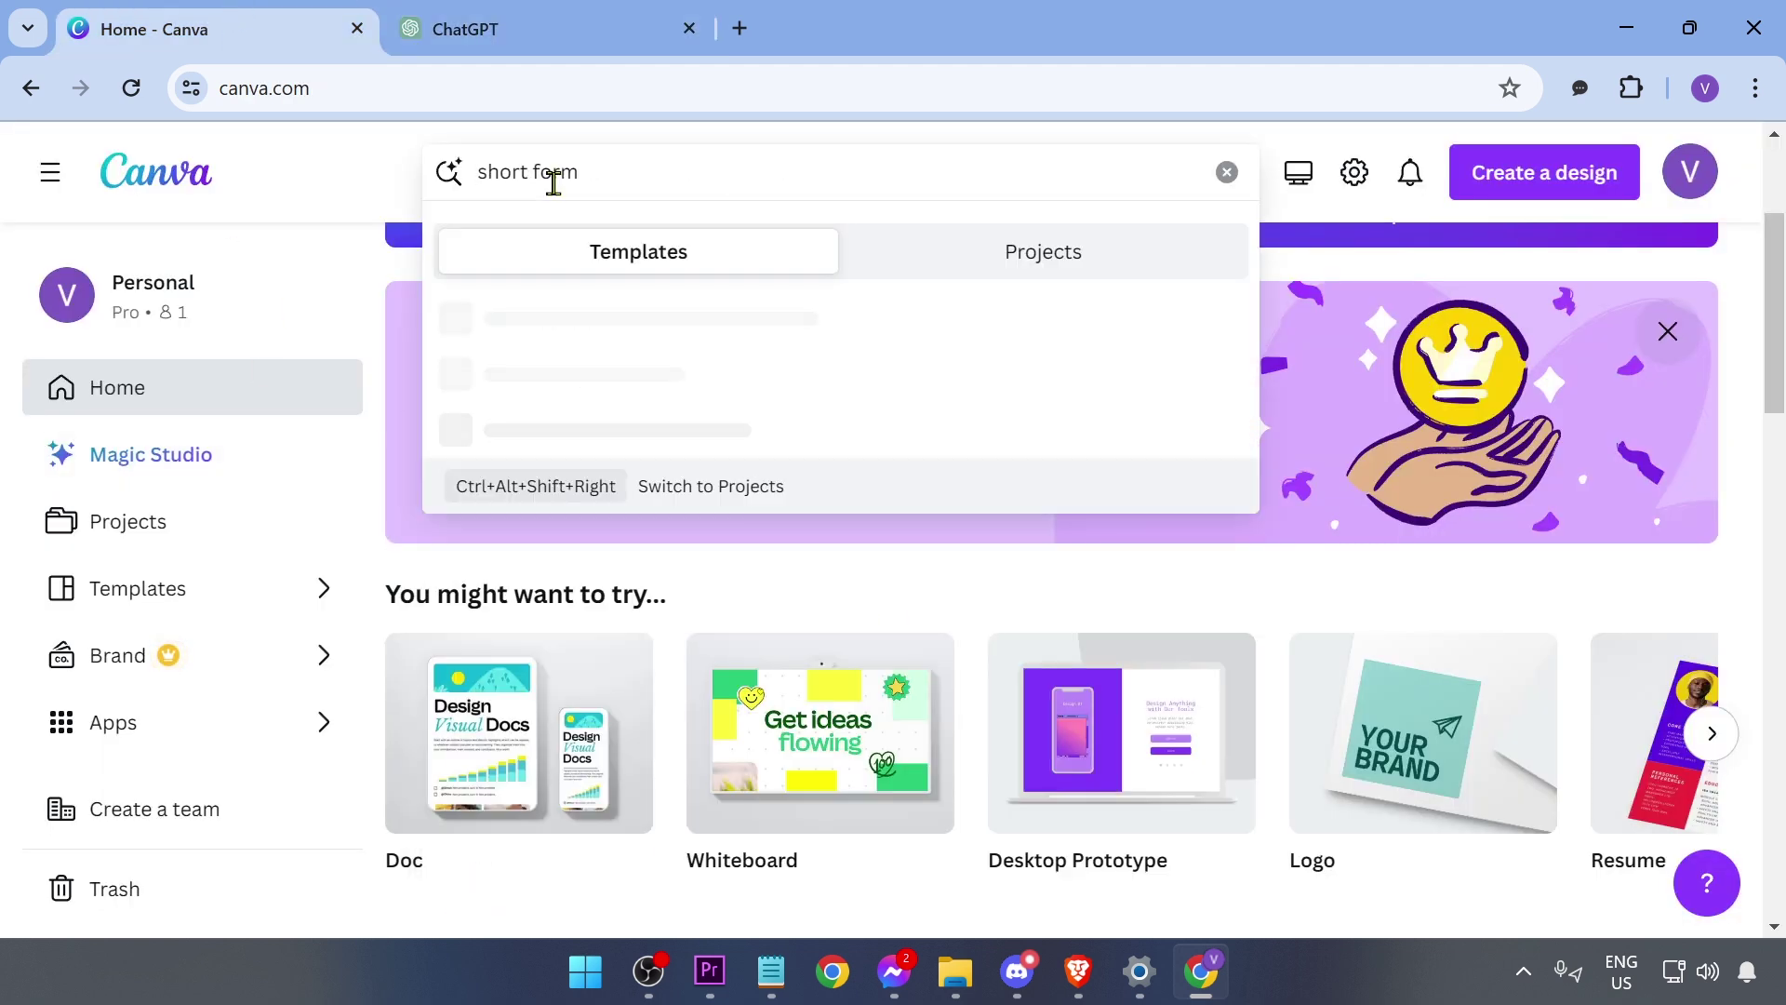
key("Return")
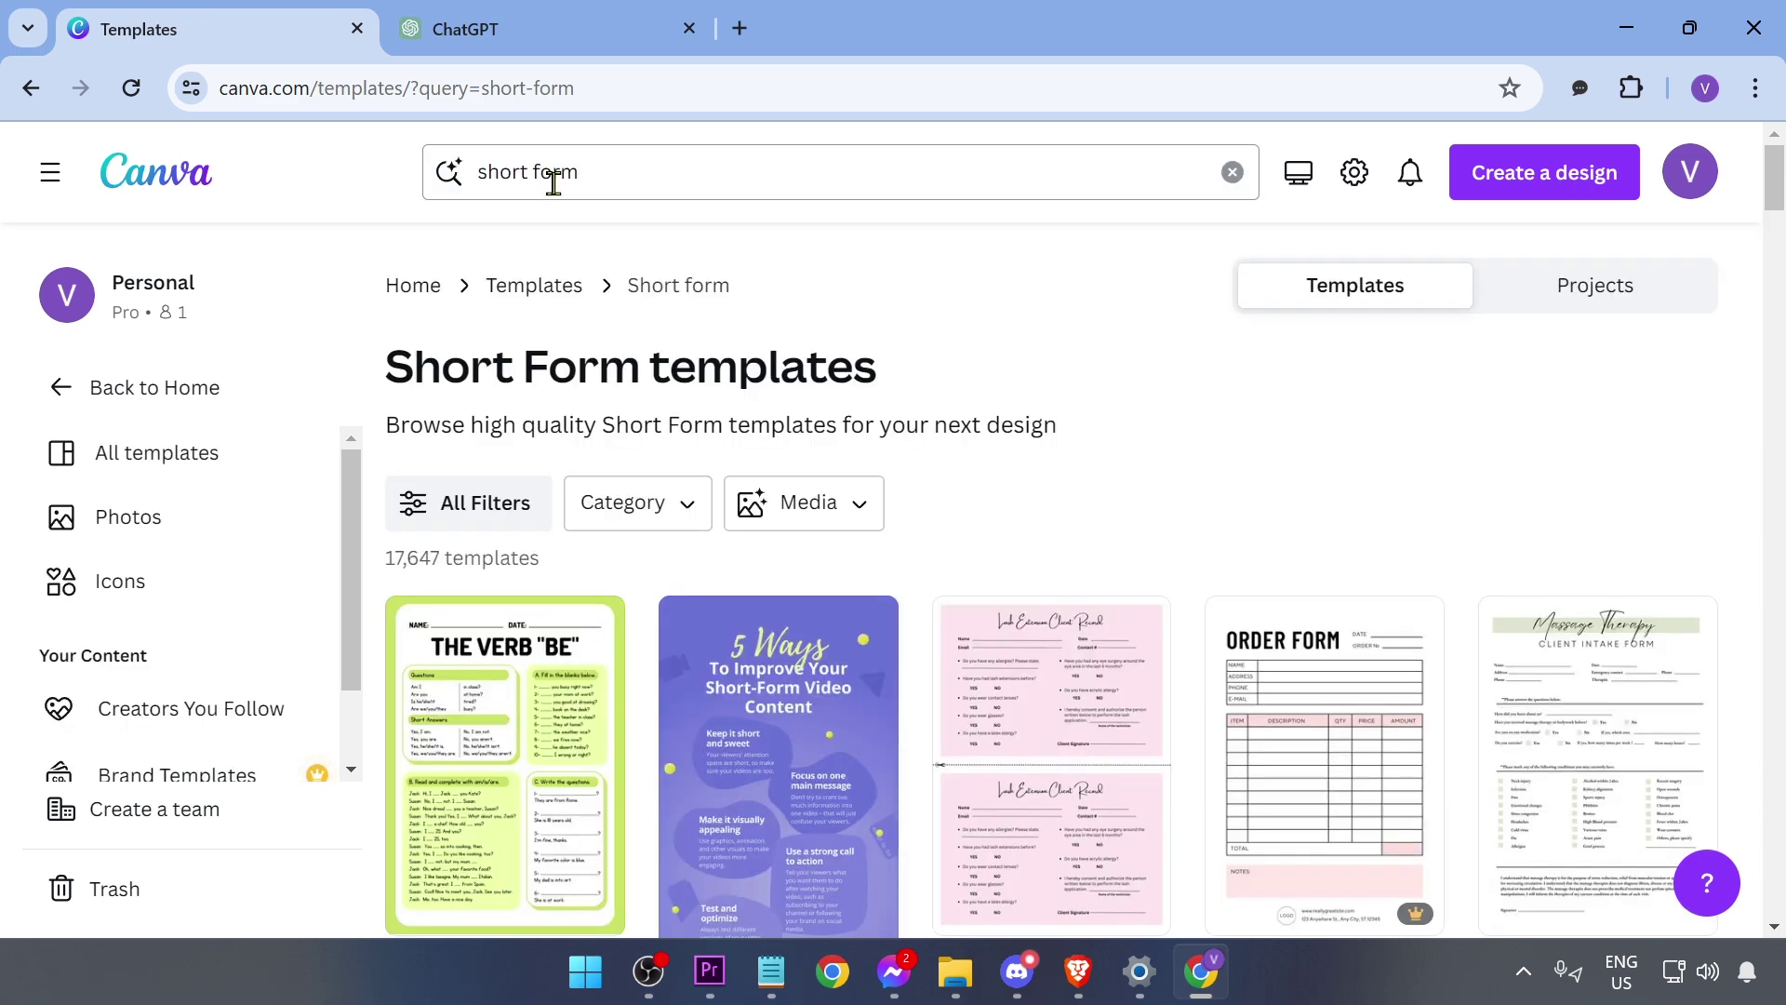
left_click(581, 180)
type("videos")
key("Return")
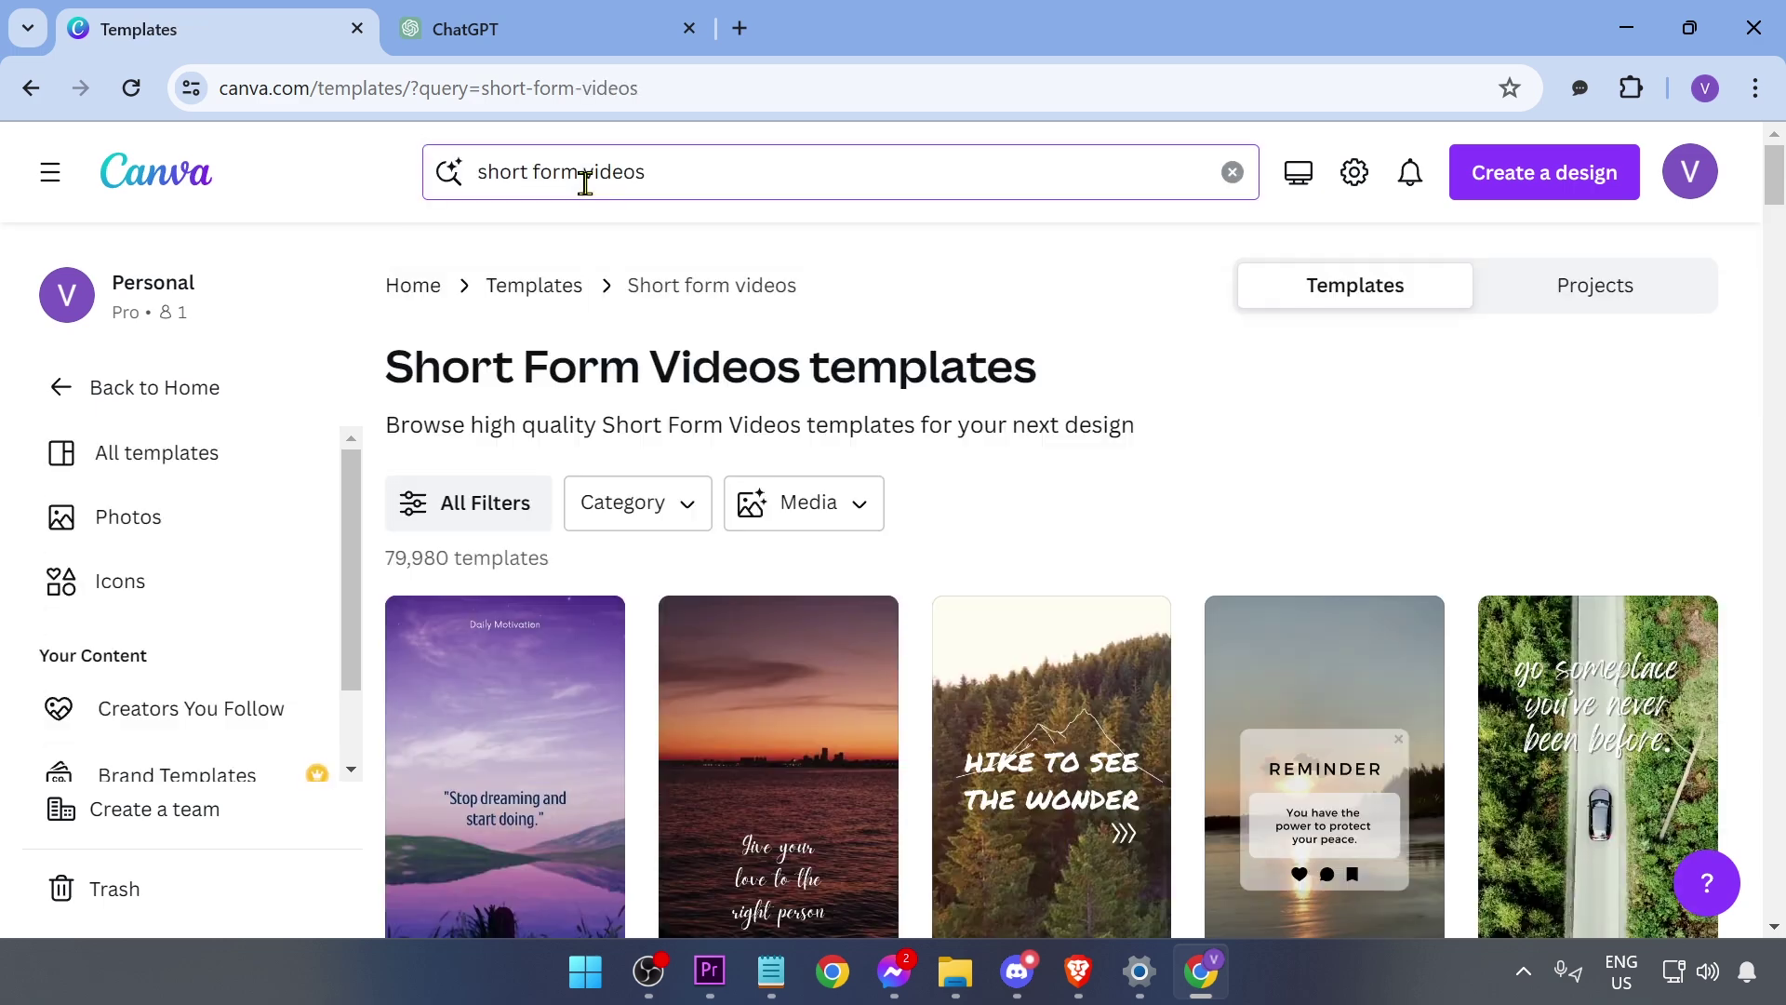
scroll(782, 475, "down", 3)
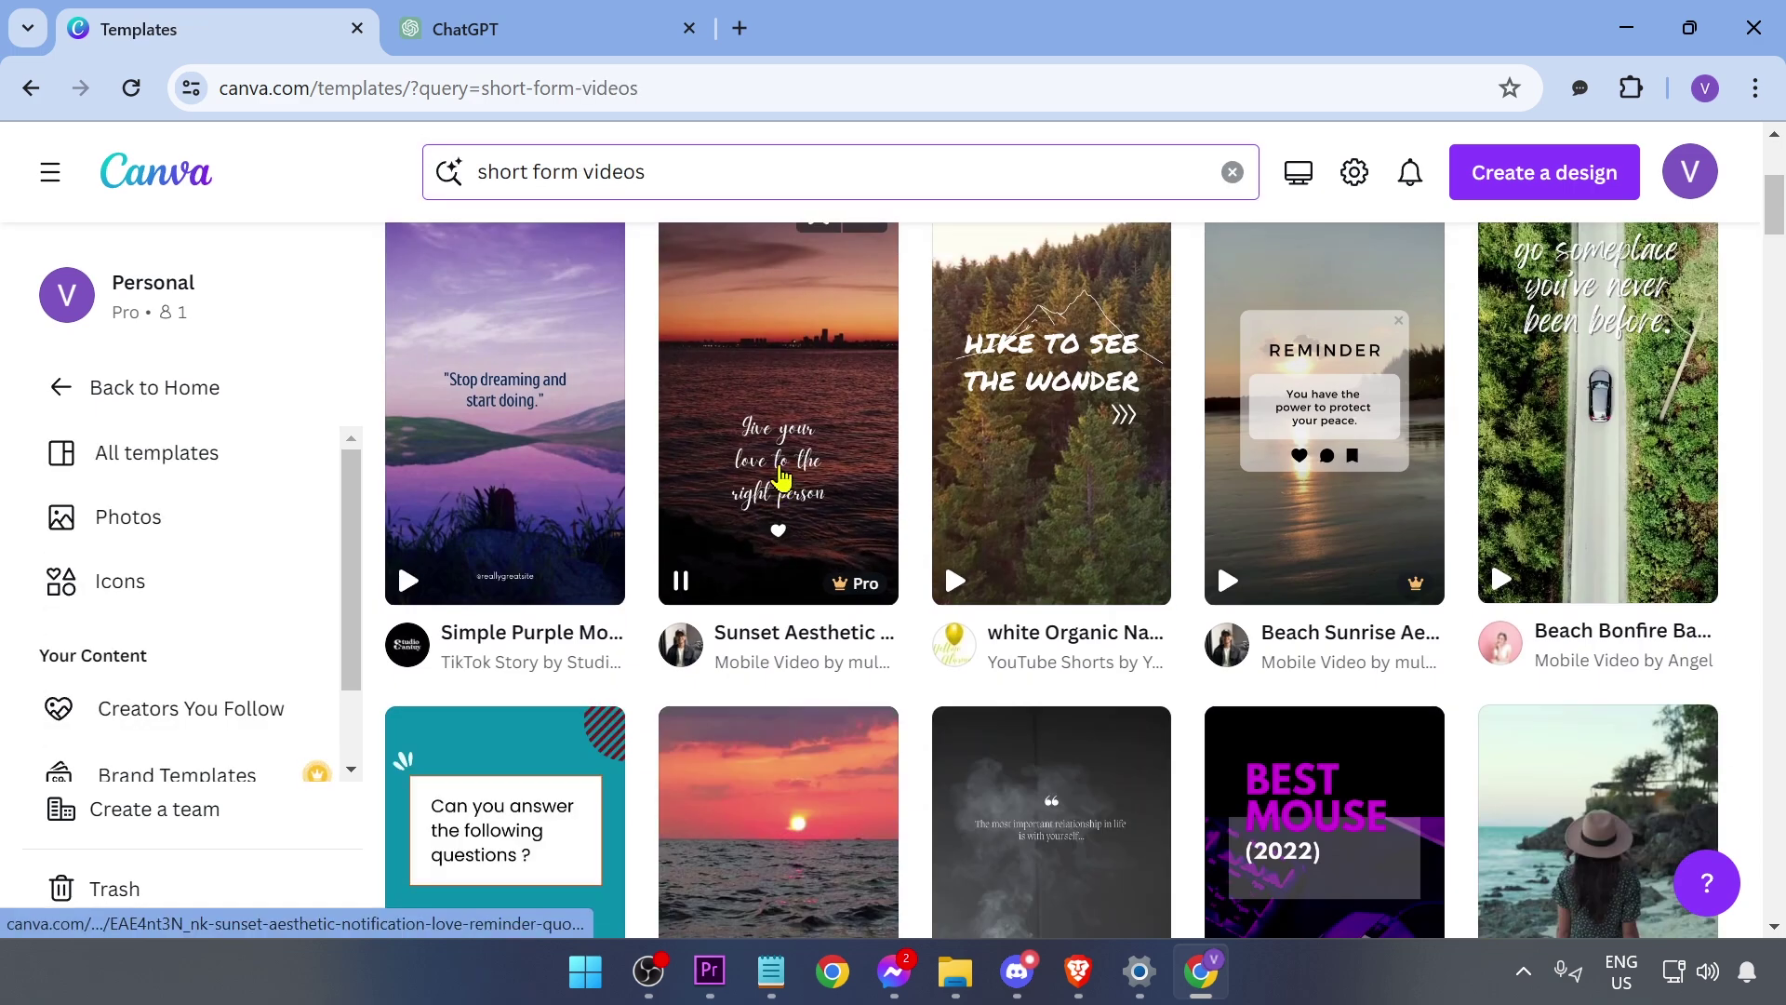
scroll(781, 477, "up", 2)
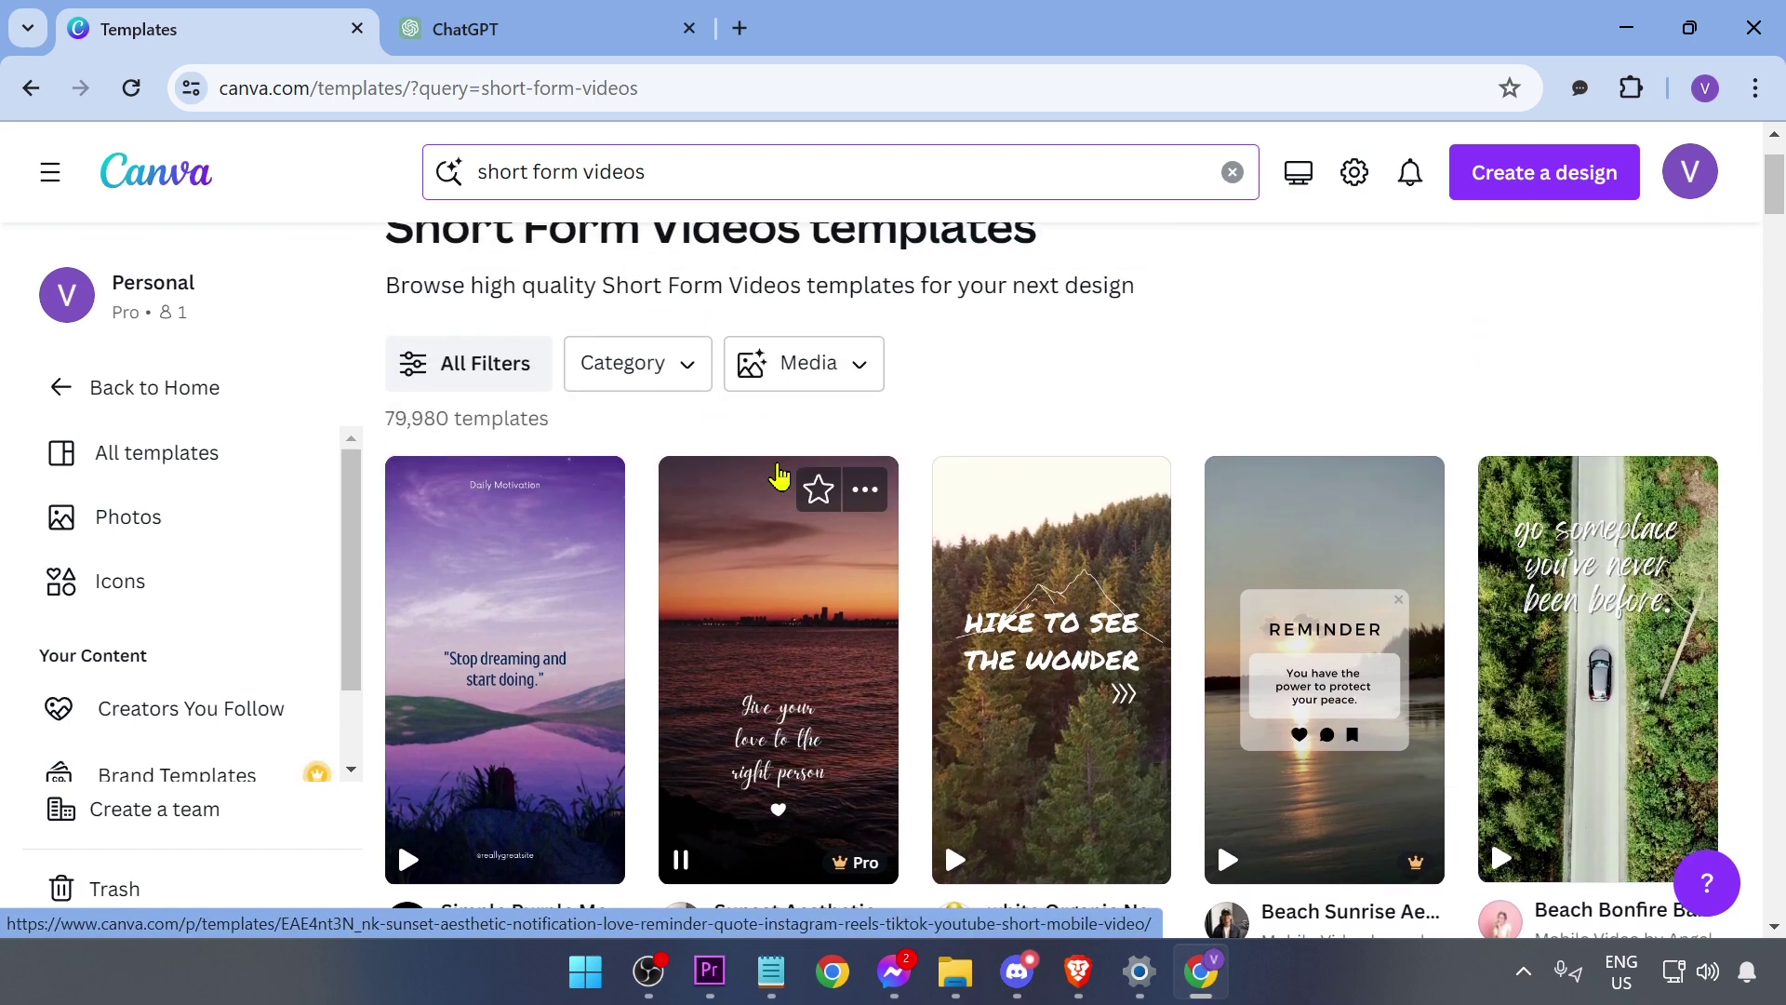
Open the All Filters panel for the short form video results
left_click(472, 363)
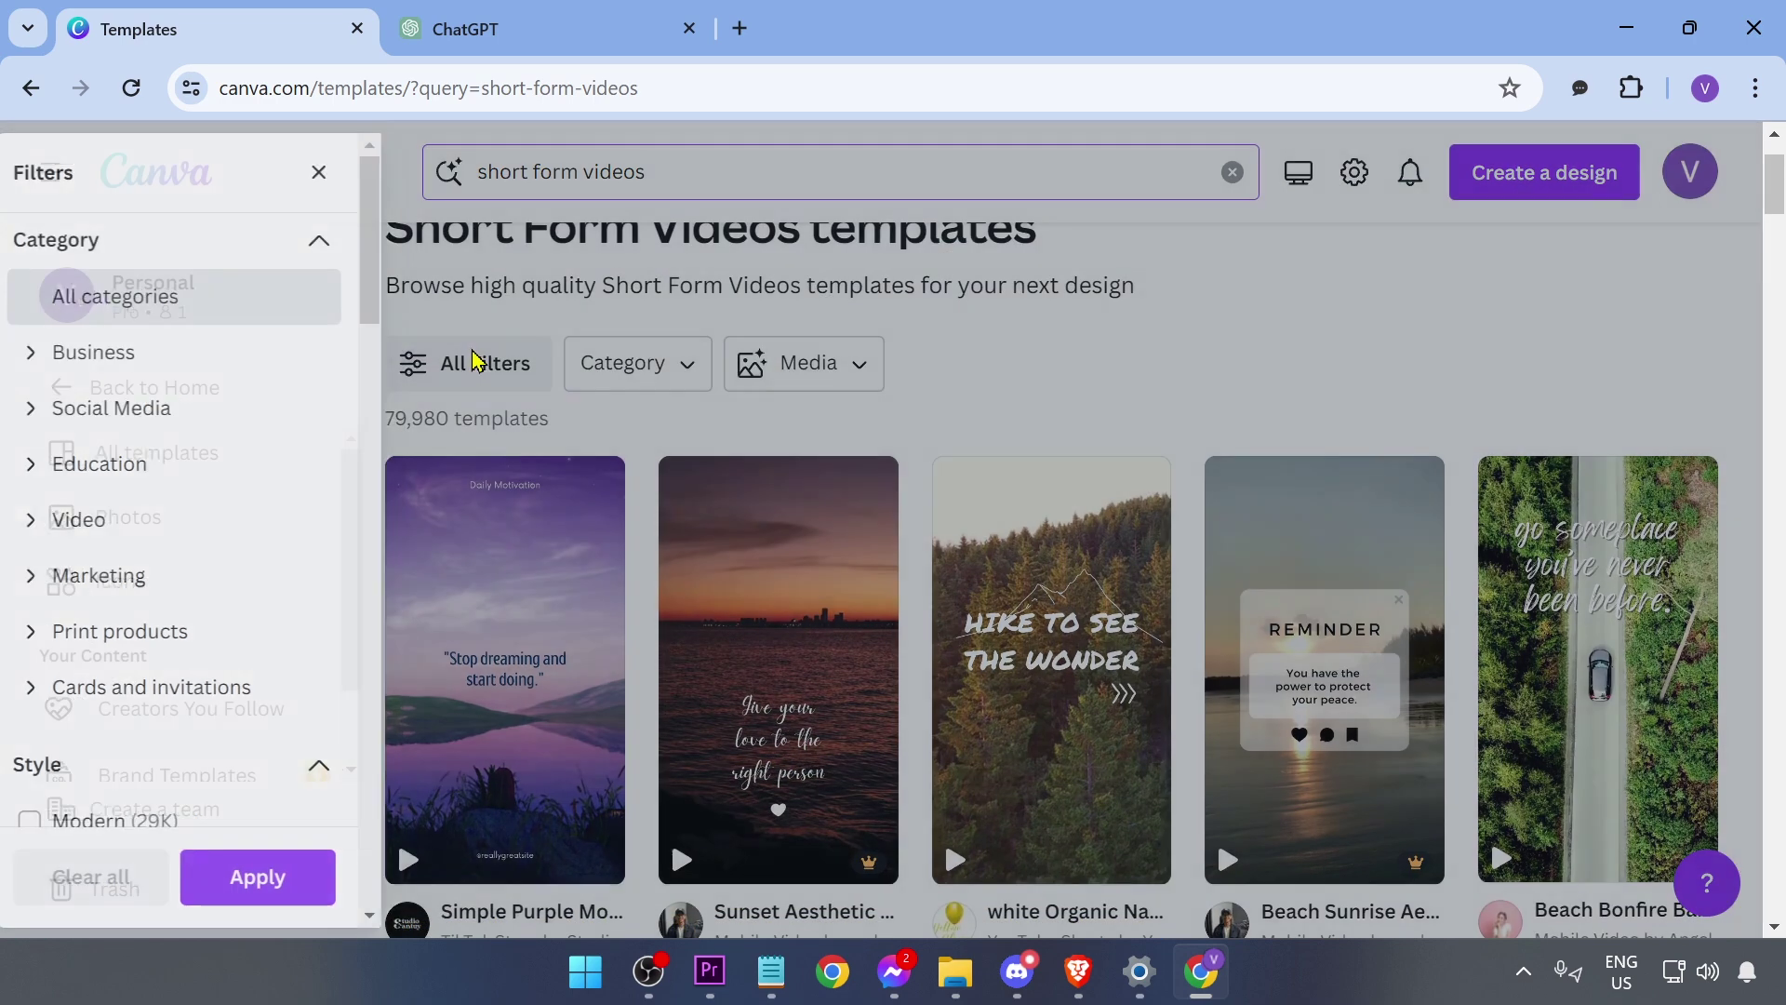
scroll(255, 555, "down", 2)
scroll(256, 555, "down", 2)
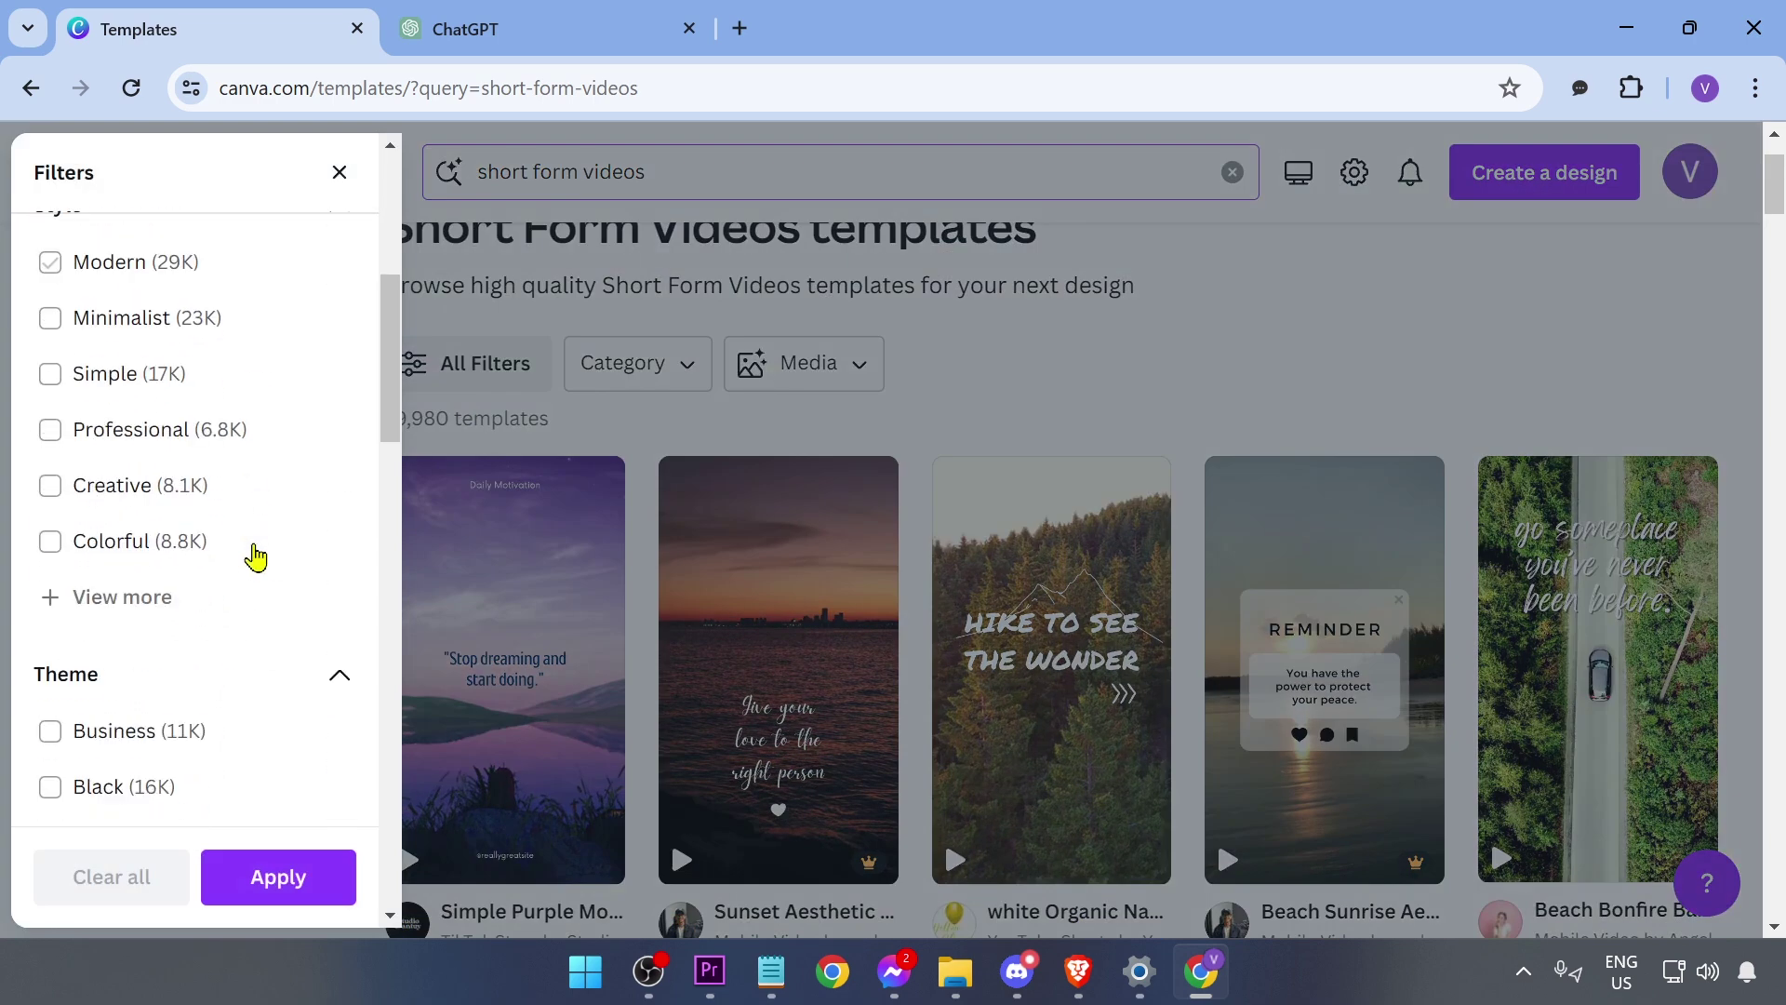
scroll(256, 556, "down", 3)
scroll(256, 556, "down", 2)
scroll(256, 556, "down", 1)
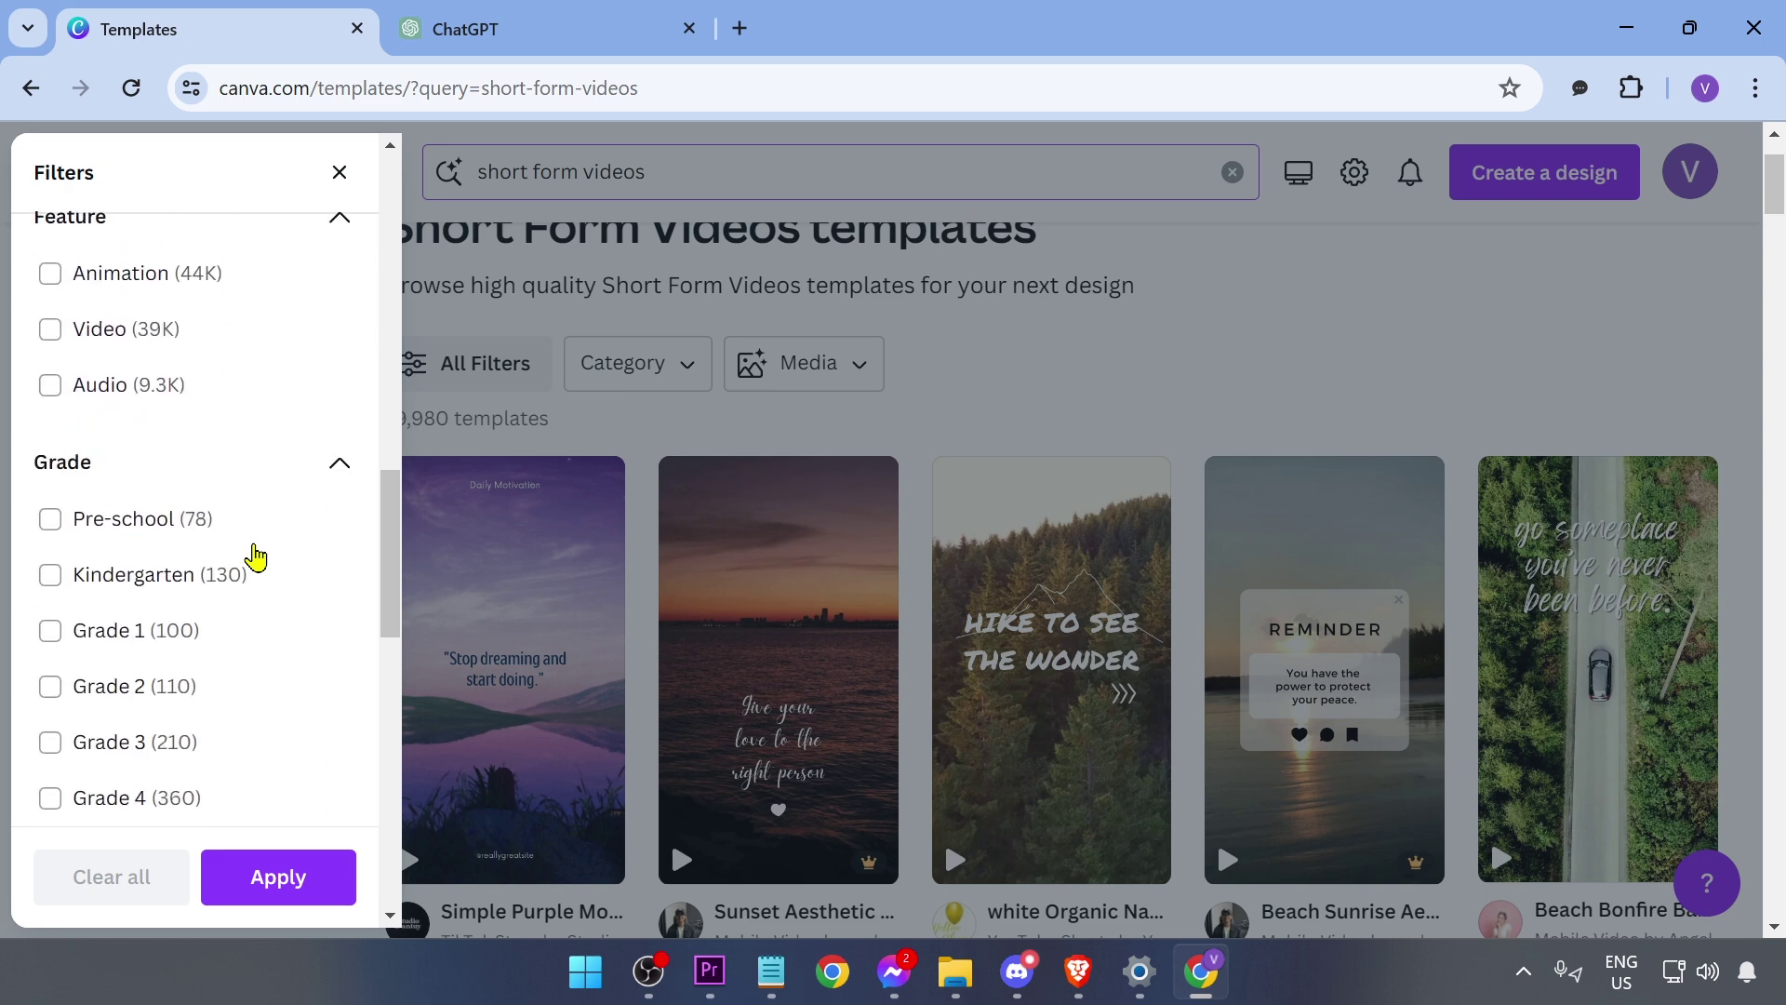
scroll(256, 556, "down", 1)
scroll(255, 555, "down", 2)
scroll(256, 556, "down", 3)
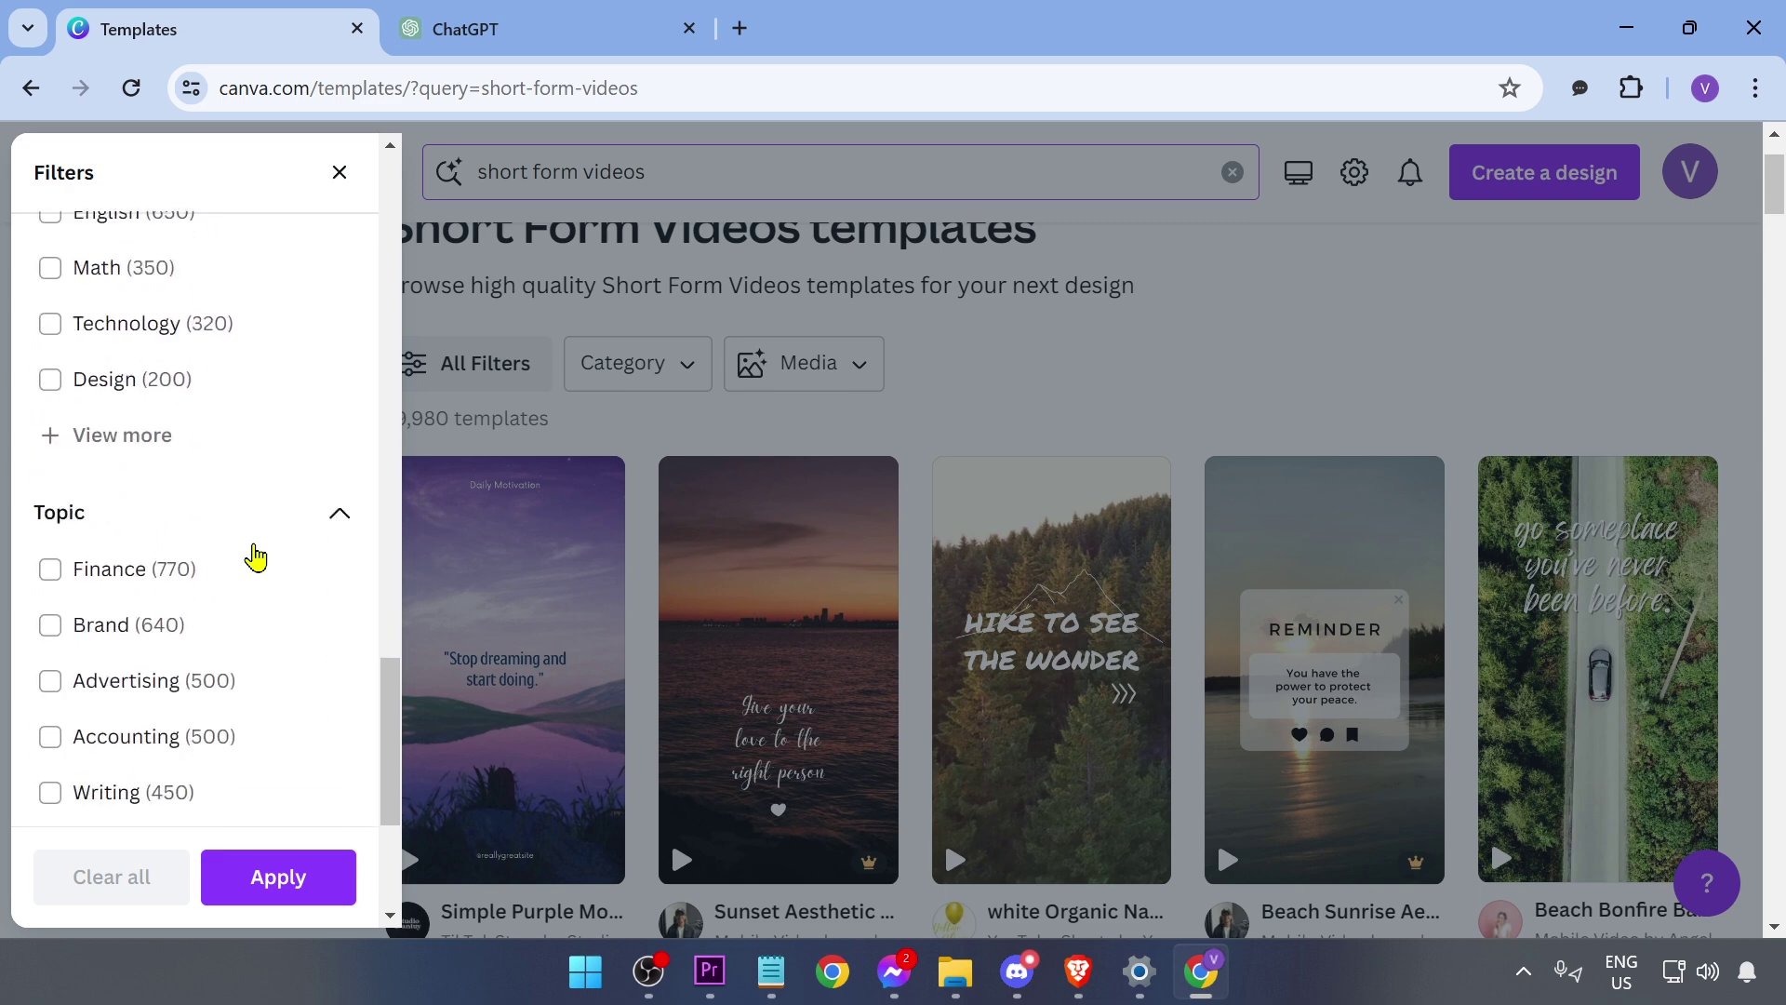
scroll(256, 556, "down", 1)
scroll(255, 555, "down", 1)
scroll(251, 555, "down", 1)
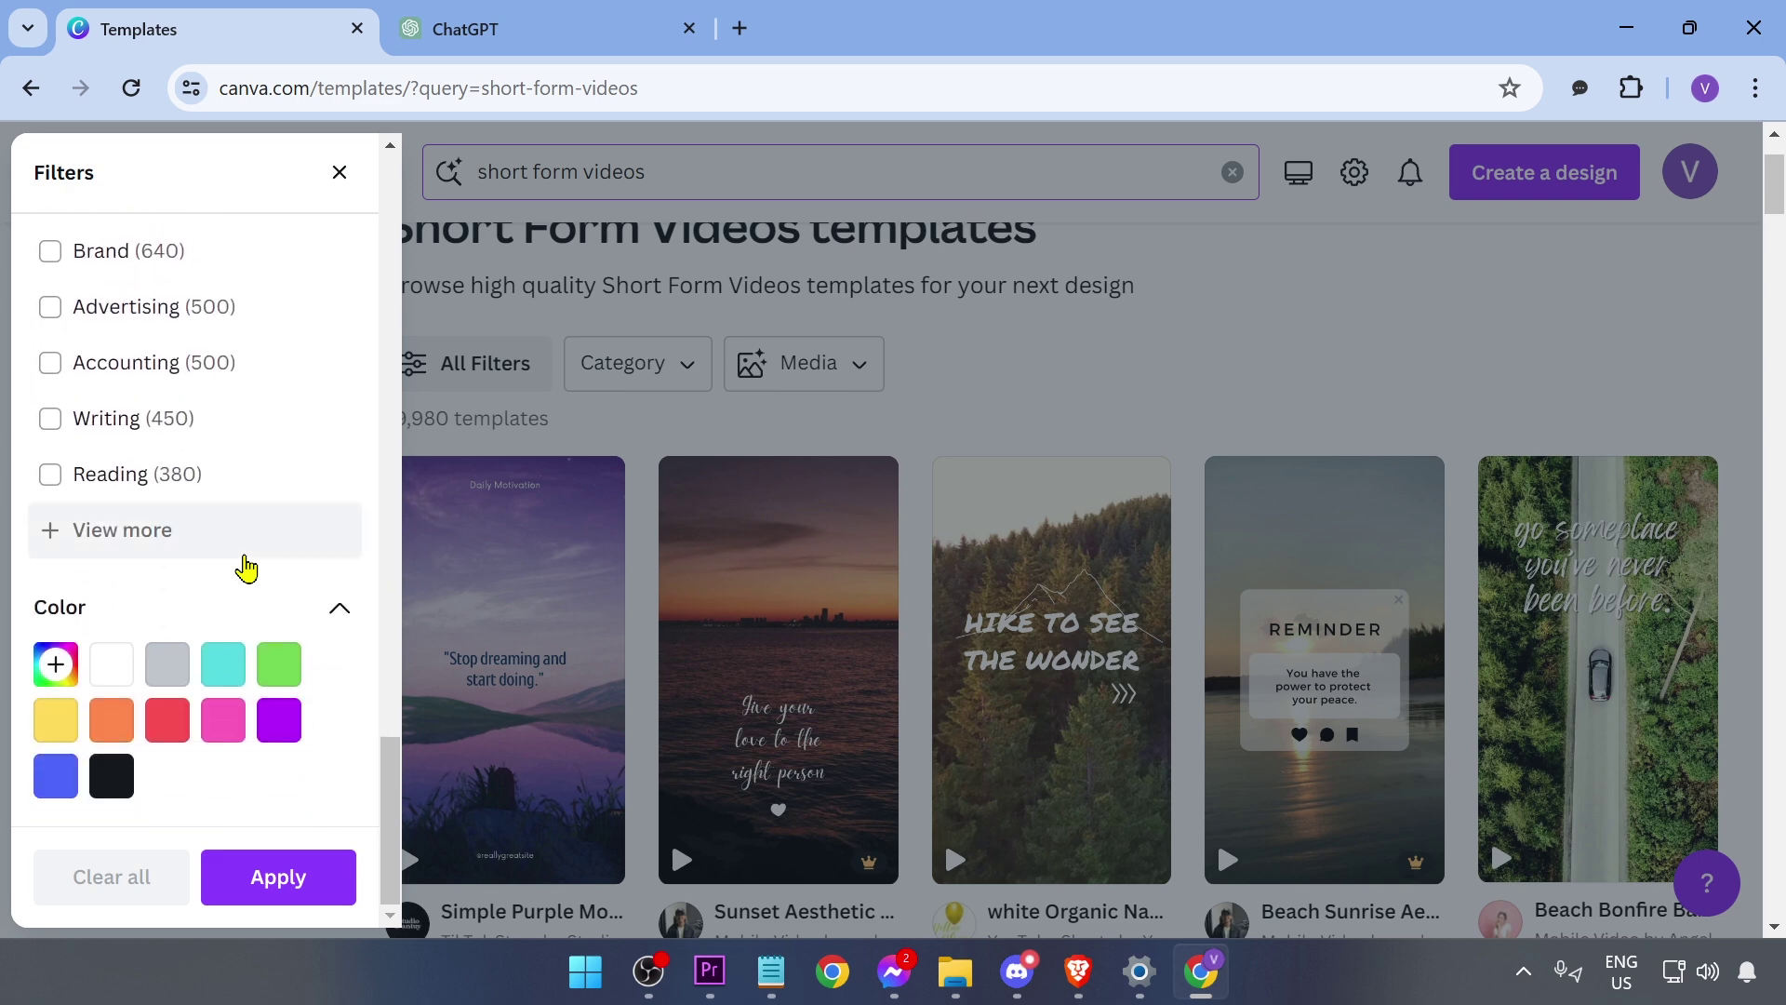
Close the filters without applying any, then add 'beach' to the template search
left_click(666, 399)
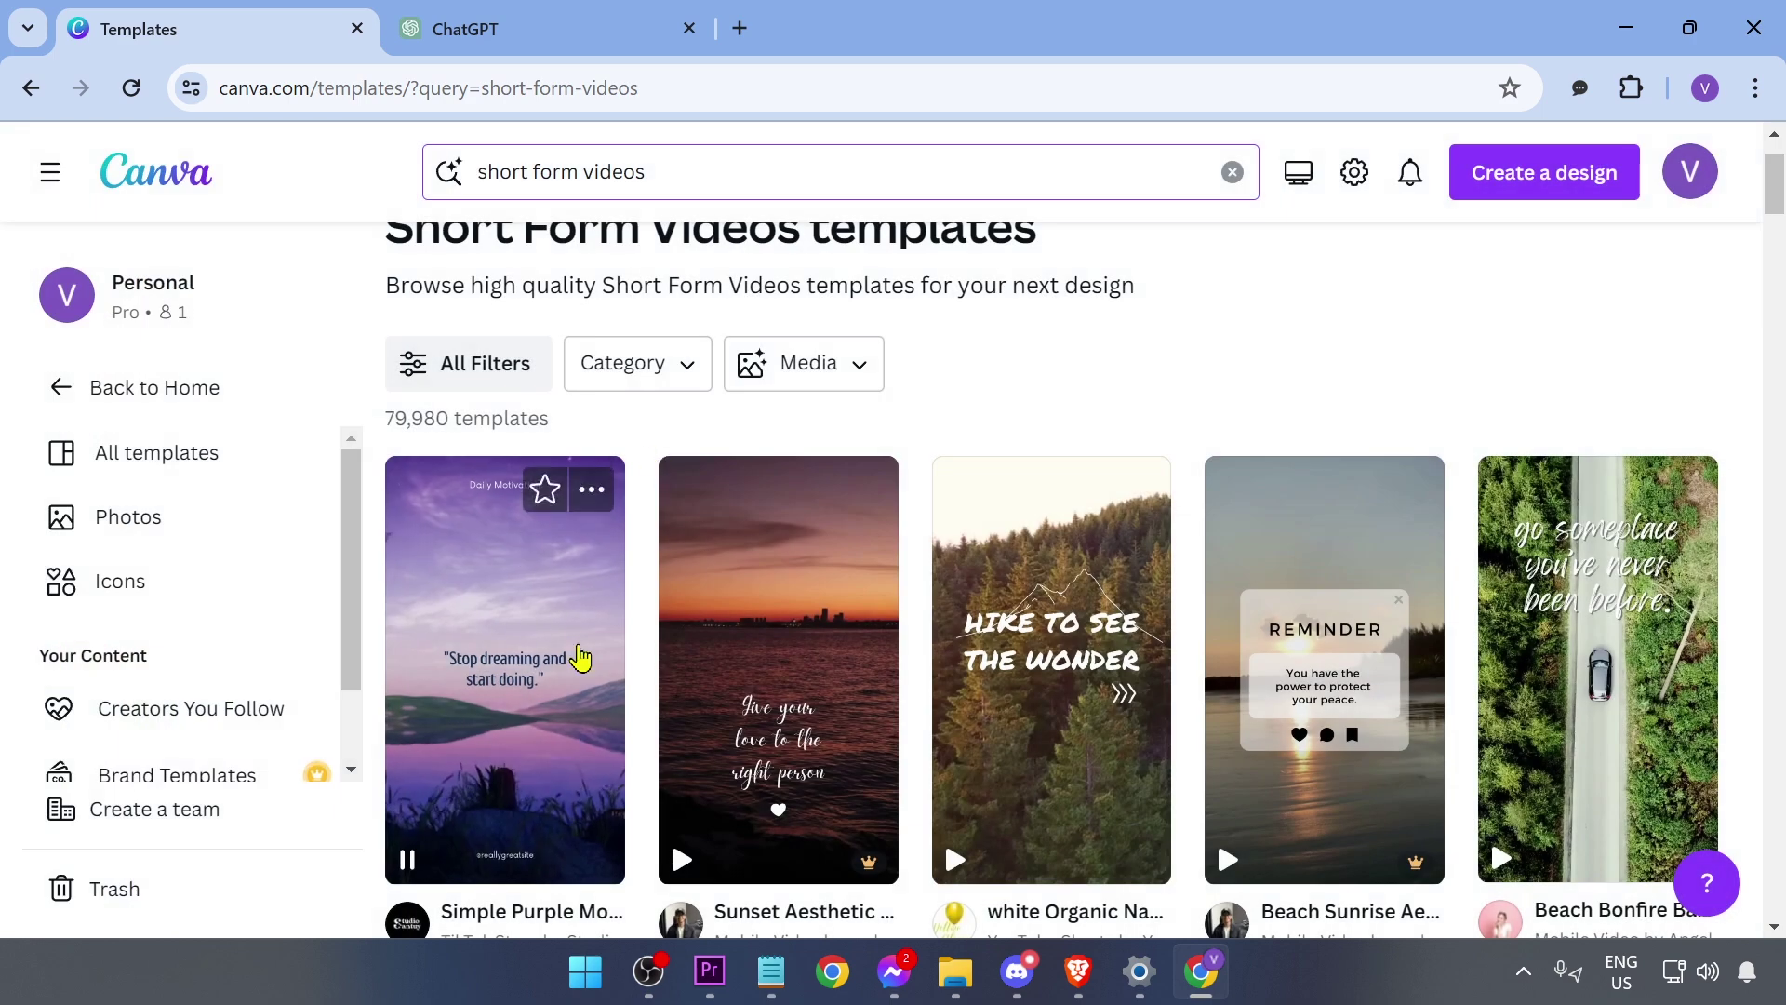
mouse_move(778, 628)
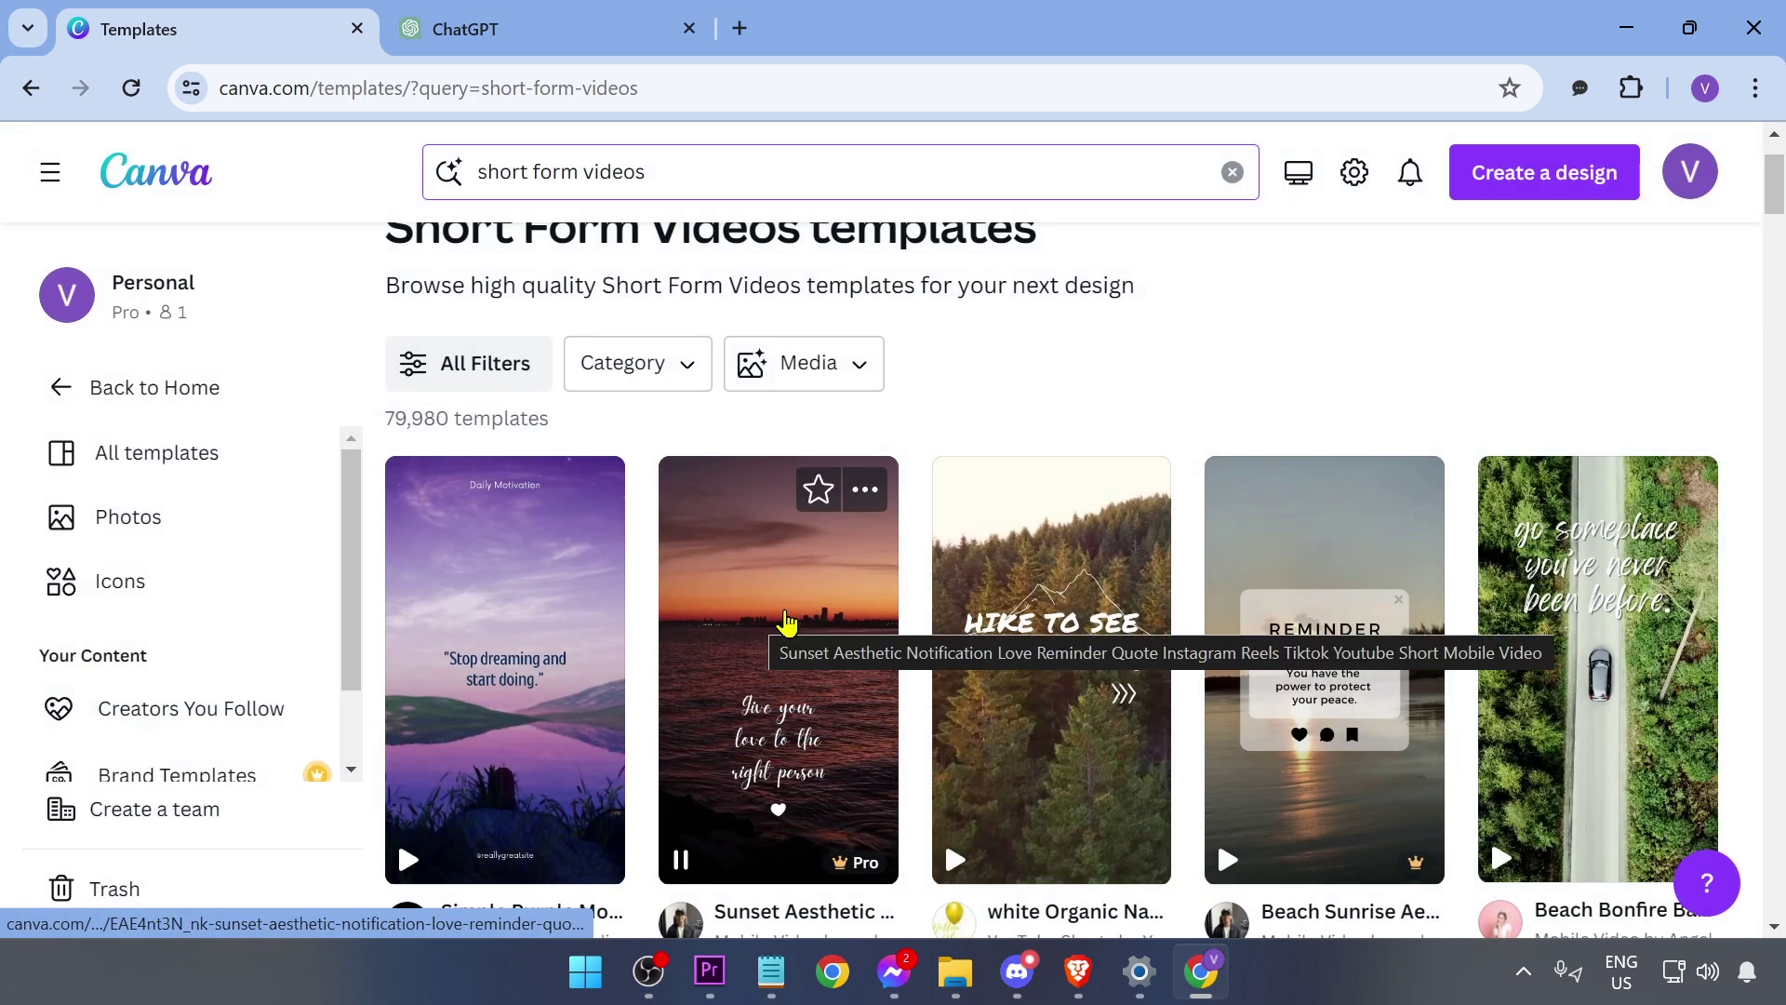
scroll(786, 621, "down", 2)
scroll(782, 624, "down", 1)
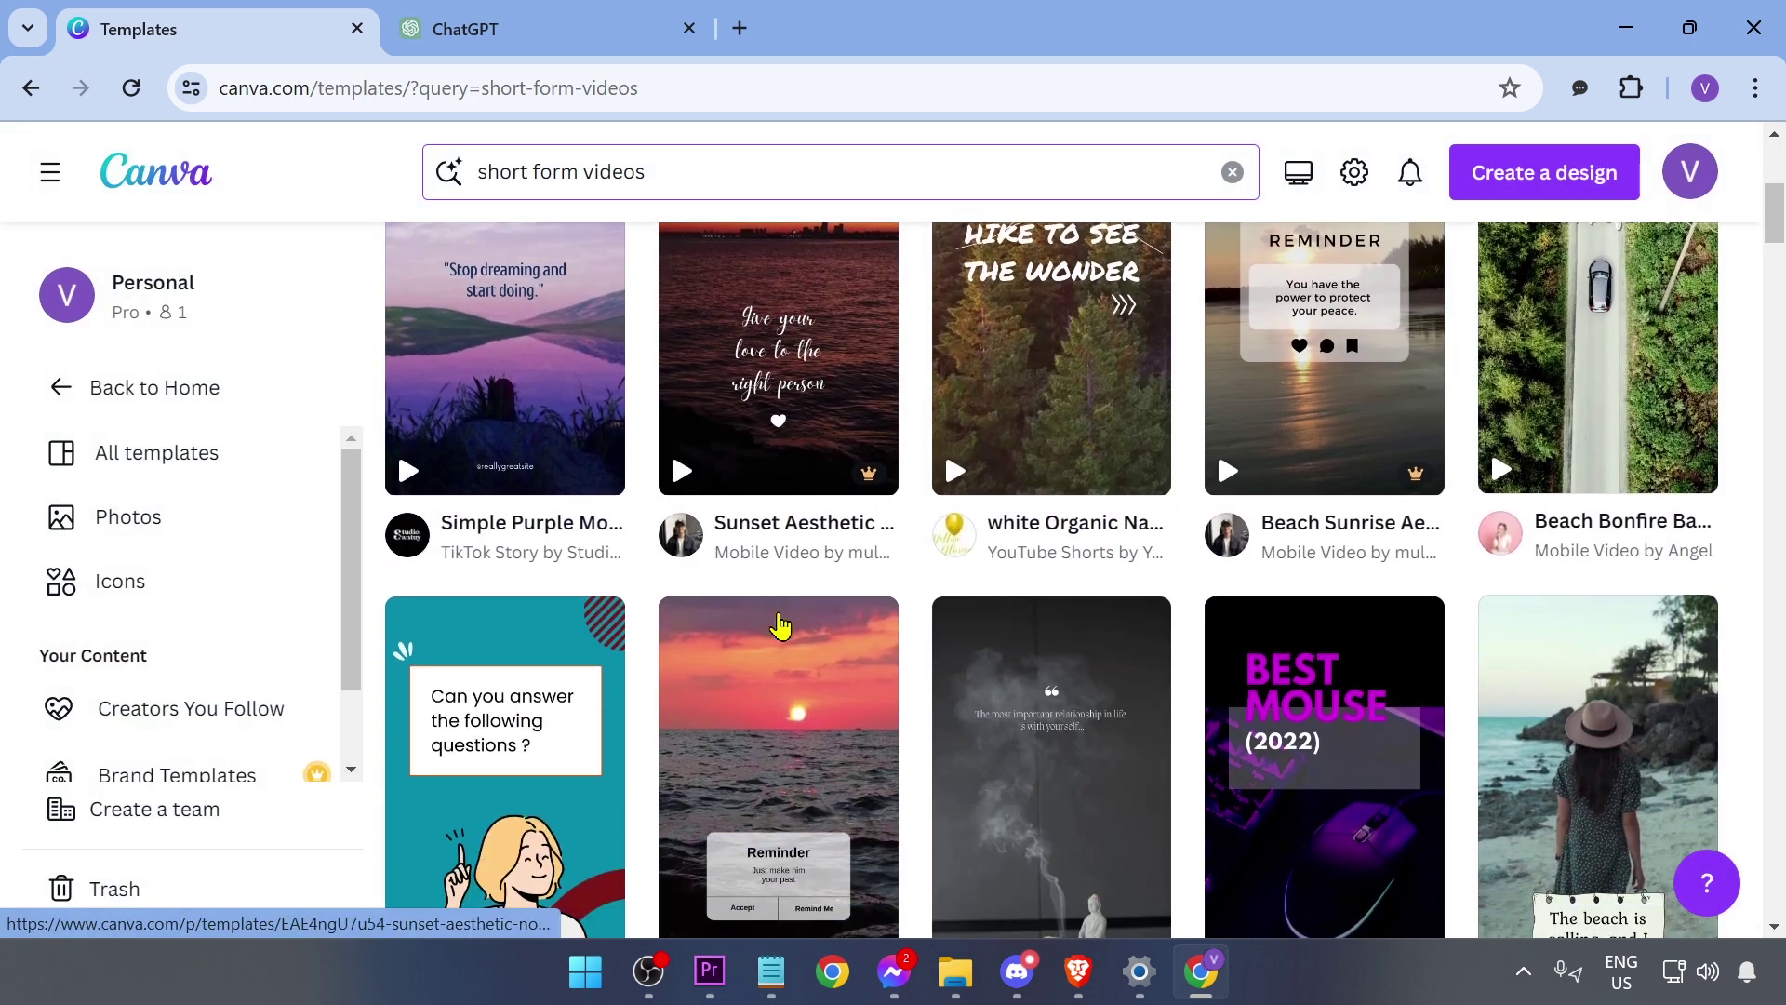
scroll(778, 627, "down", 1)
scroll(778, 626, "down", 1)
scroll(779, 627, "down", 1)
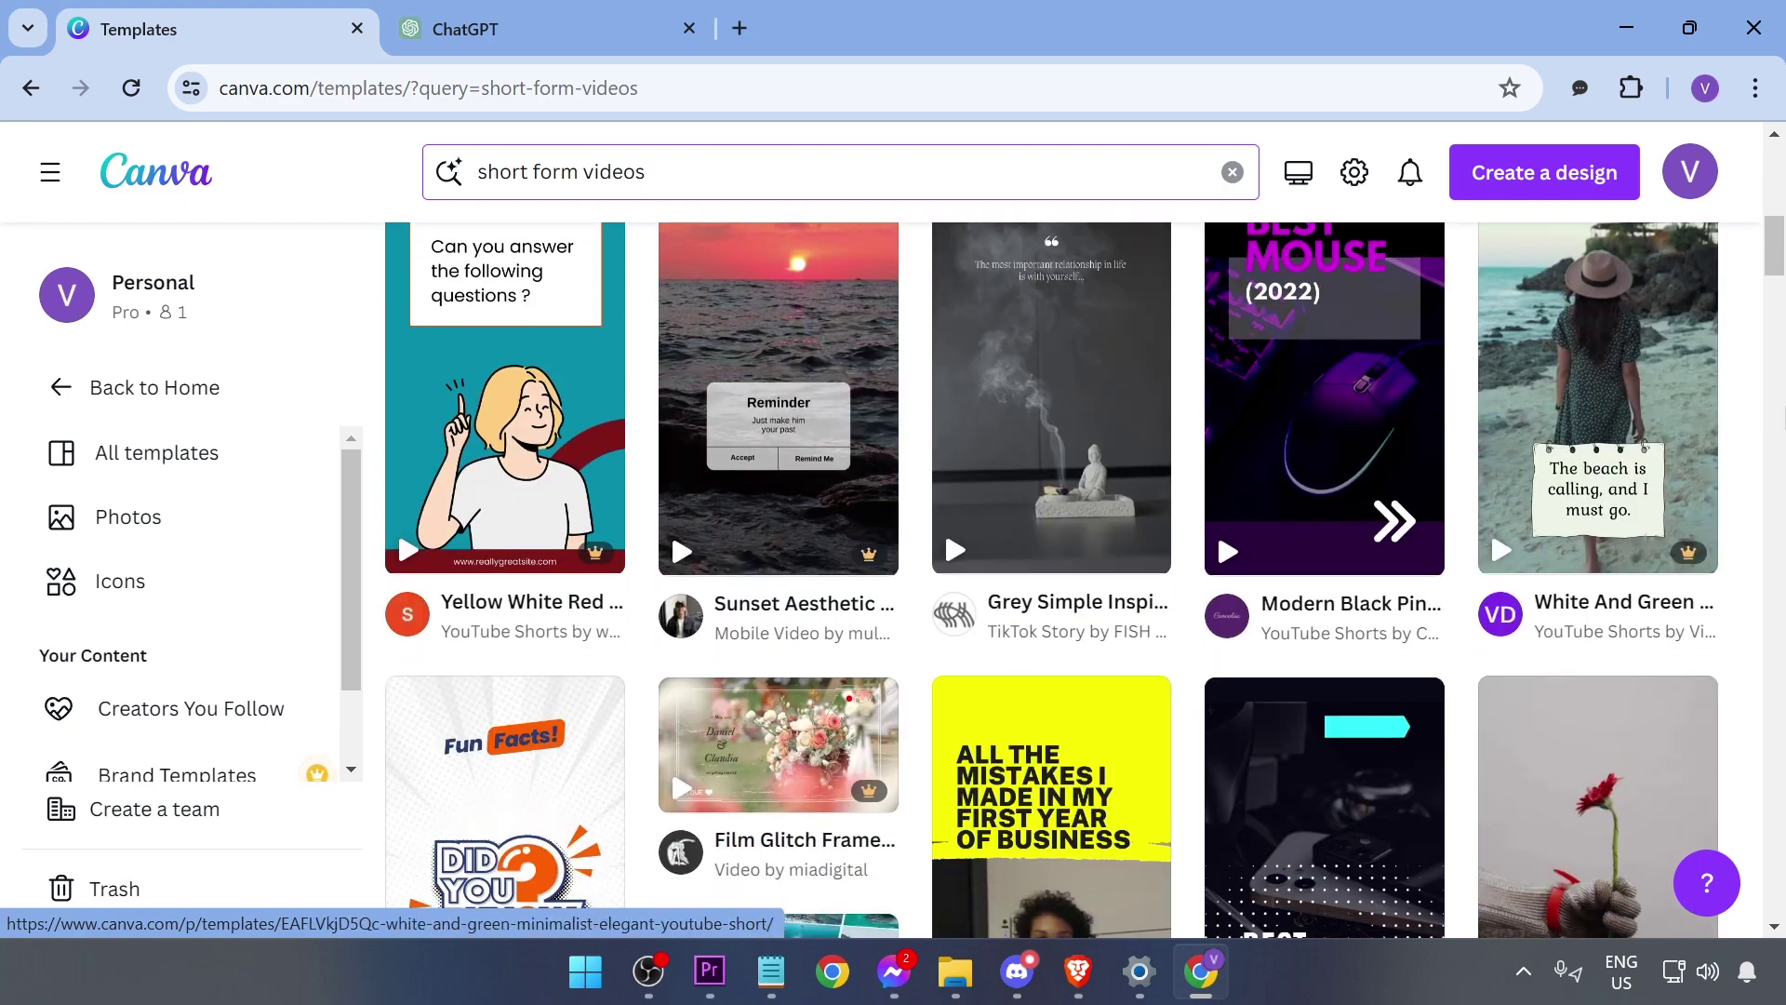
scroll(1595, 491, "down", 2)
scroll(1176, 559, "down", 2)
scroll(949, 570, "down", 2)
scroll(913, 578, "down", 2)
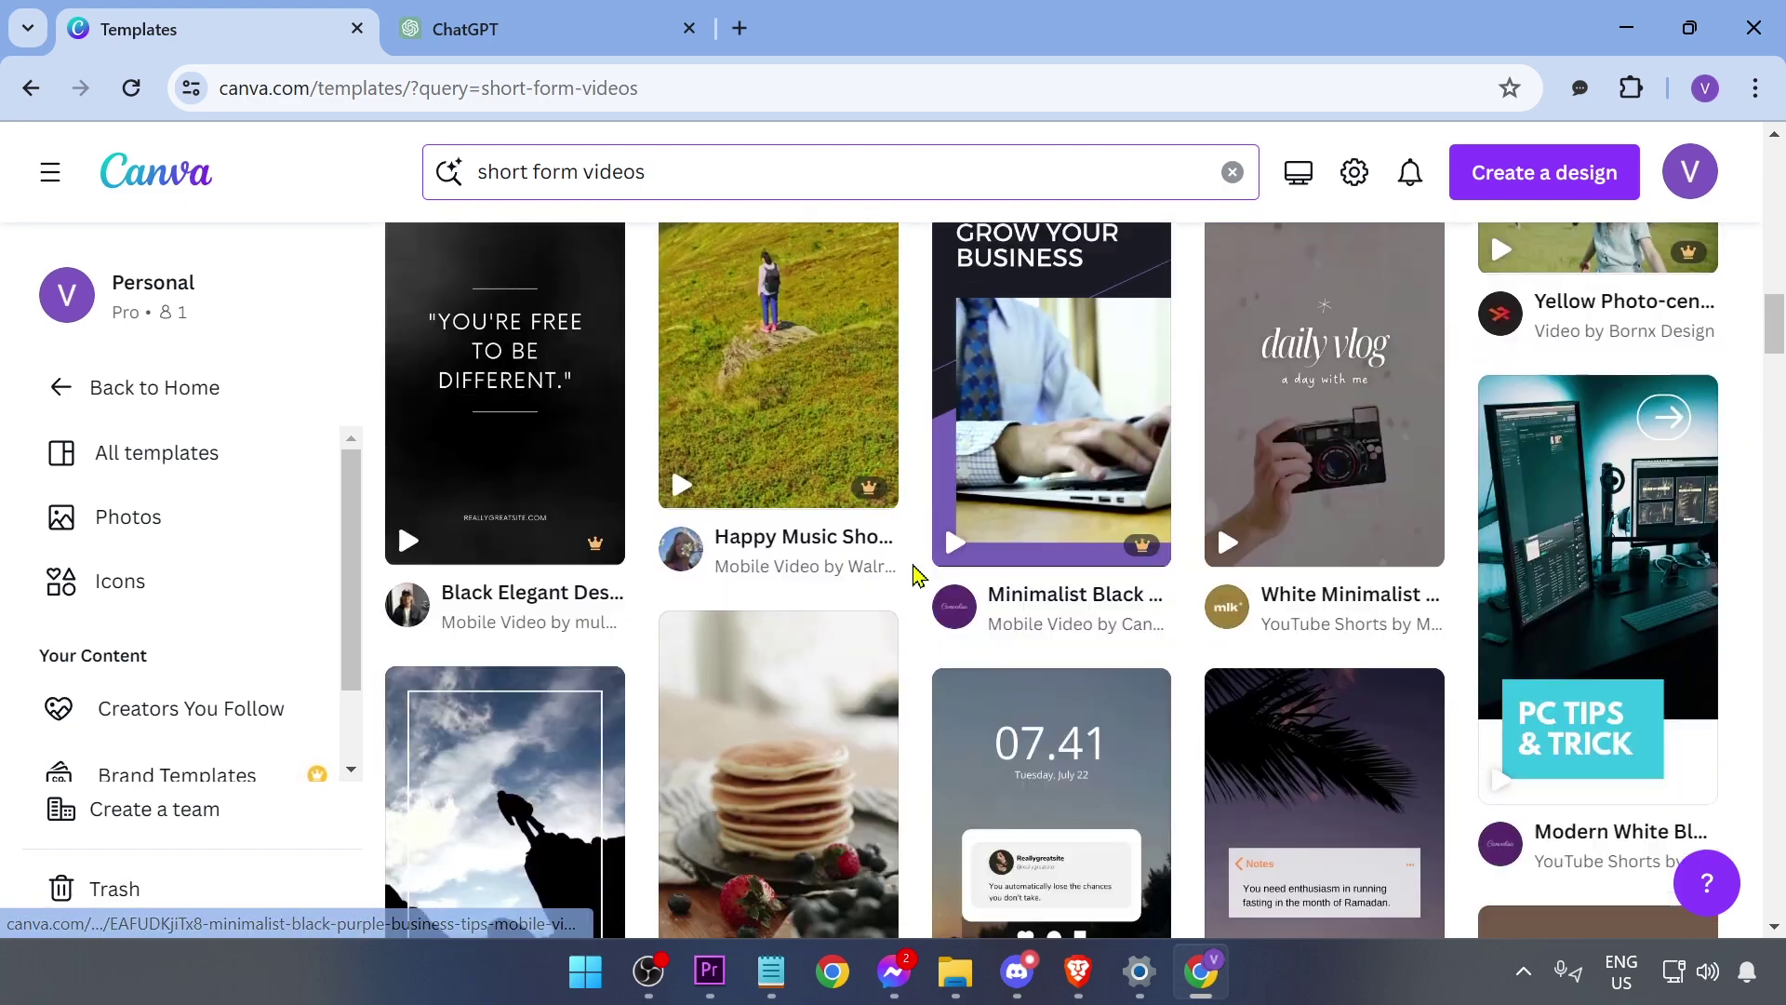
scroll(642, 557, "down", 1)
scroll(727, 558, "down", 3)
scroll(796, 560, "down", 2)
scroll(801, 562, "down", 3)
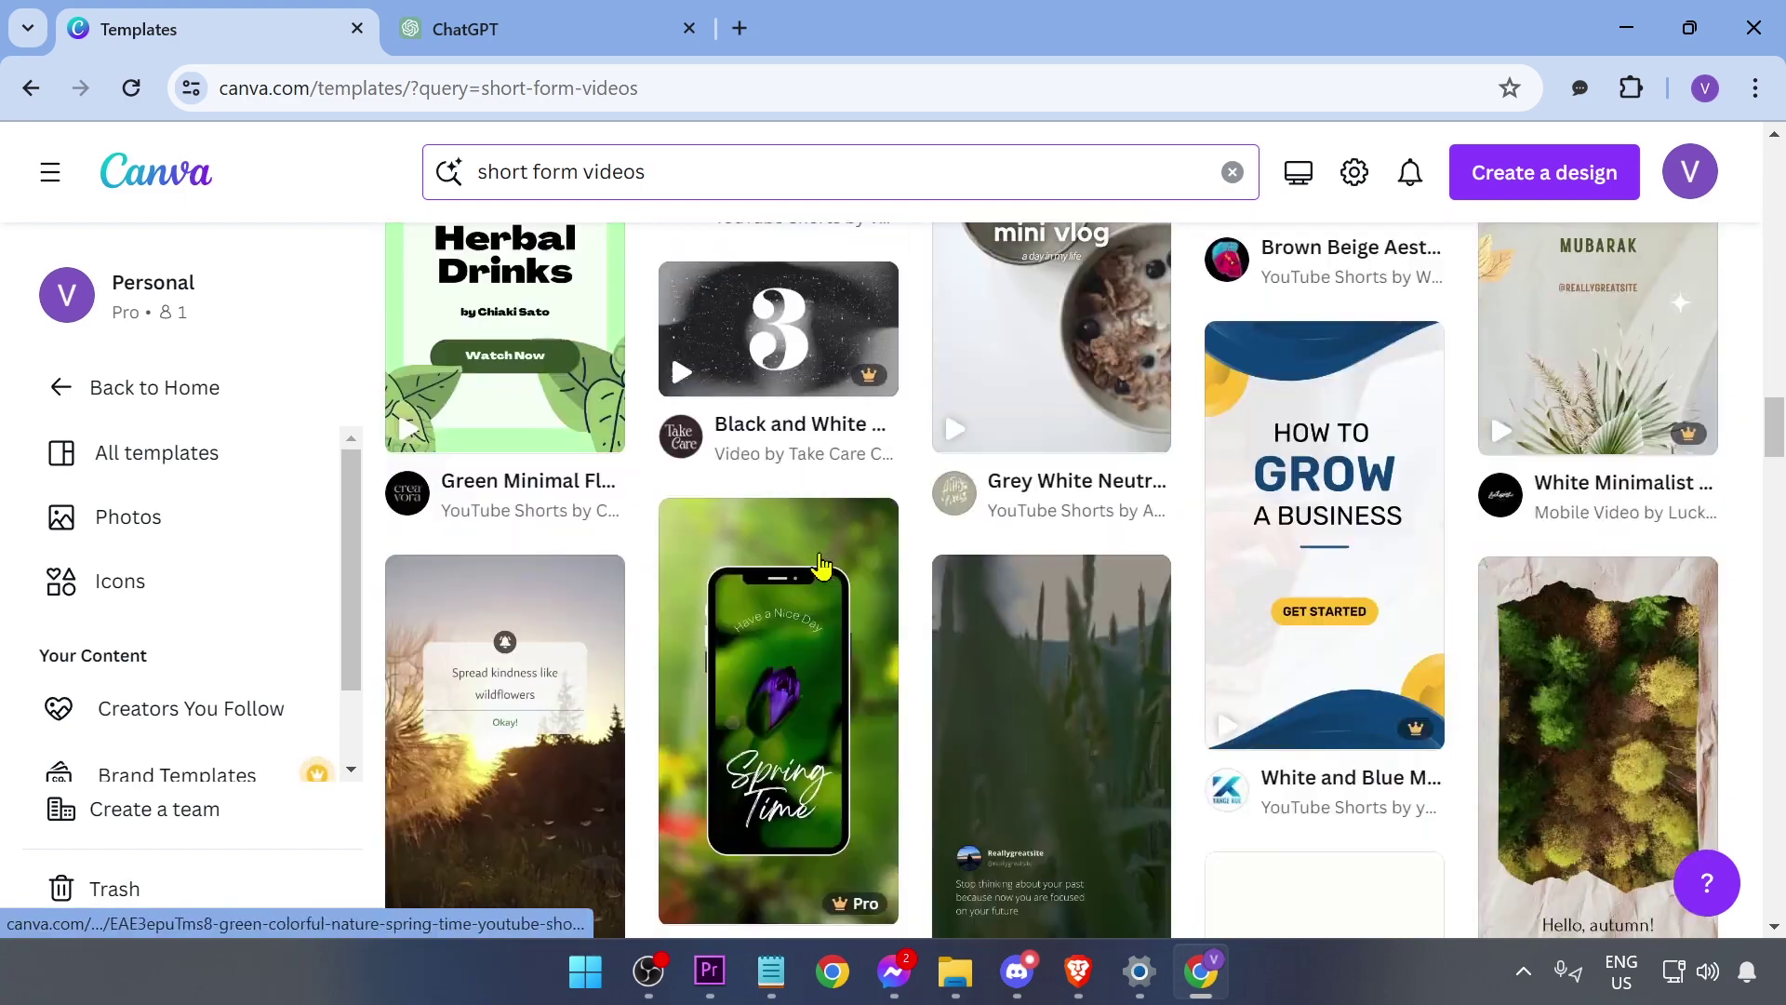
scroll(821, 565, "down", 2)
scroll(821, 566, "down", 4)
scroll(818, 563, "down", 2)
scroll(817, 558, "down", 2)
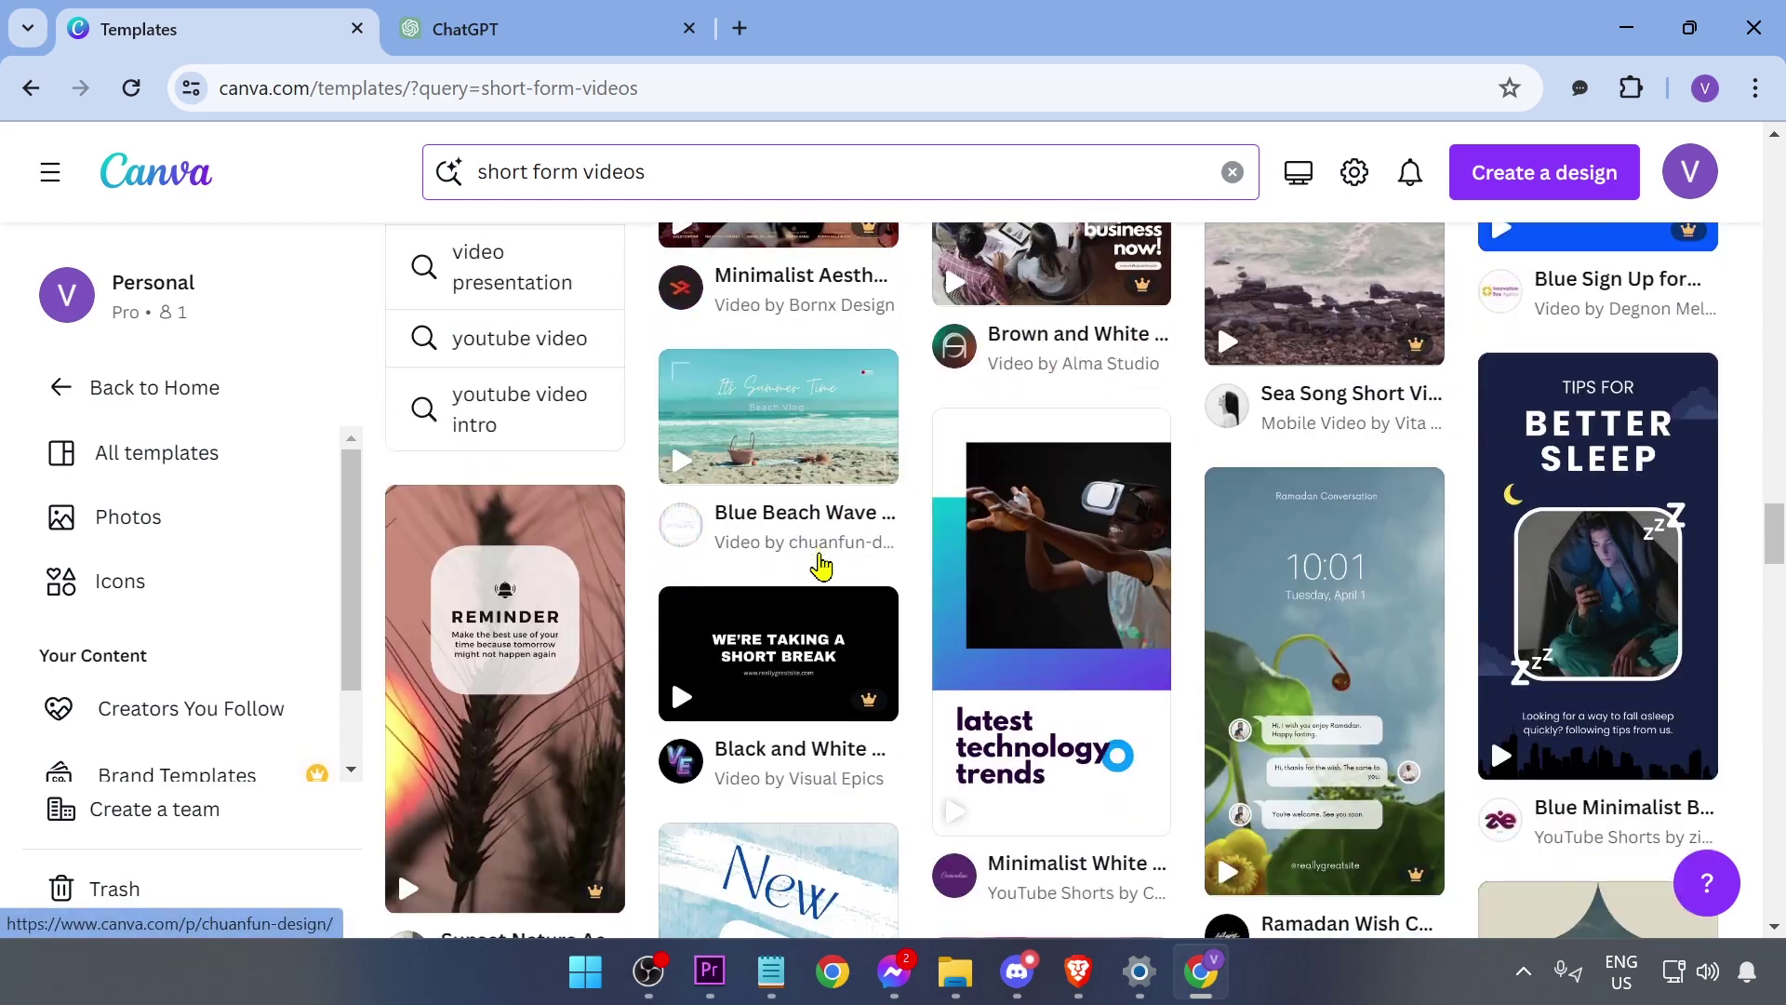
scroll(1049, 618, "down", 3)
left_click(753, 172)
type("beach")
key("Return")
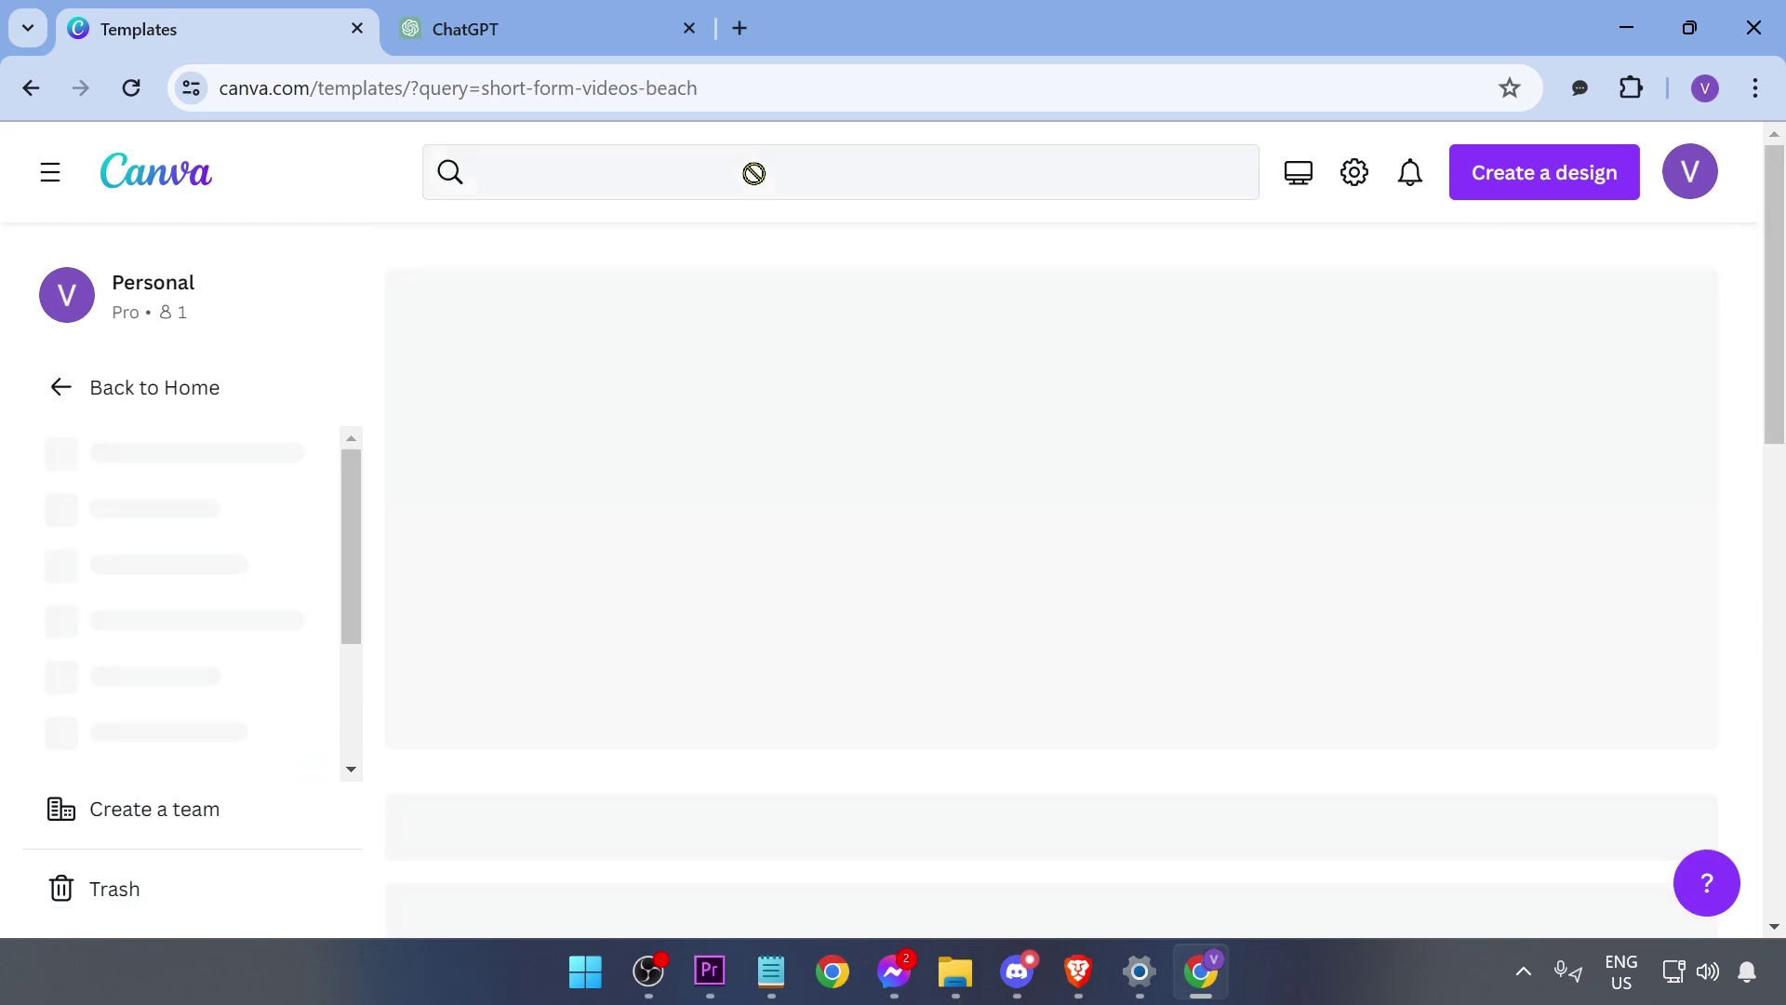
scroll(1081, 433, "down", 2)
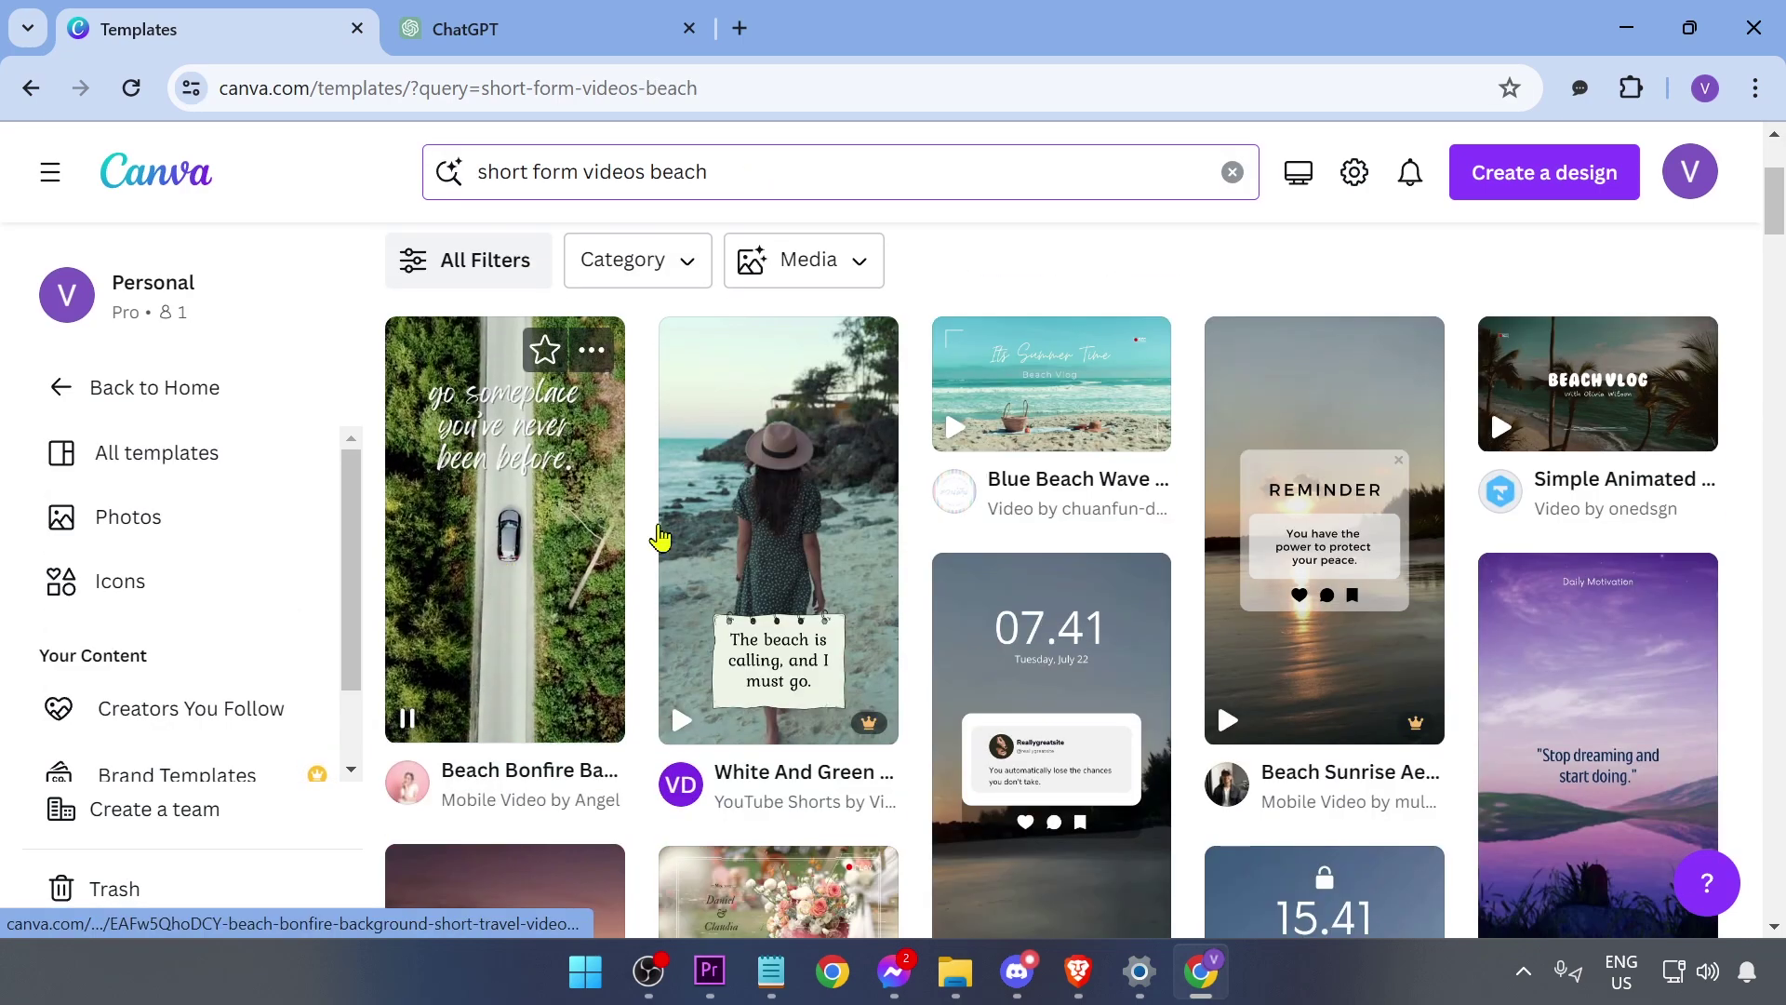
scroll(1331, 487, "down", 2)
scroll(1224, 511, "down", 5)
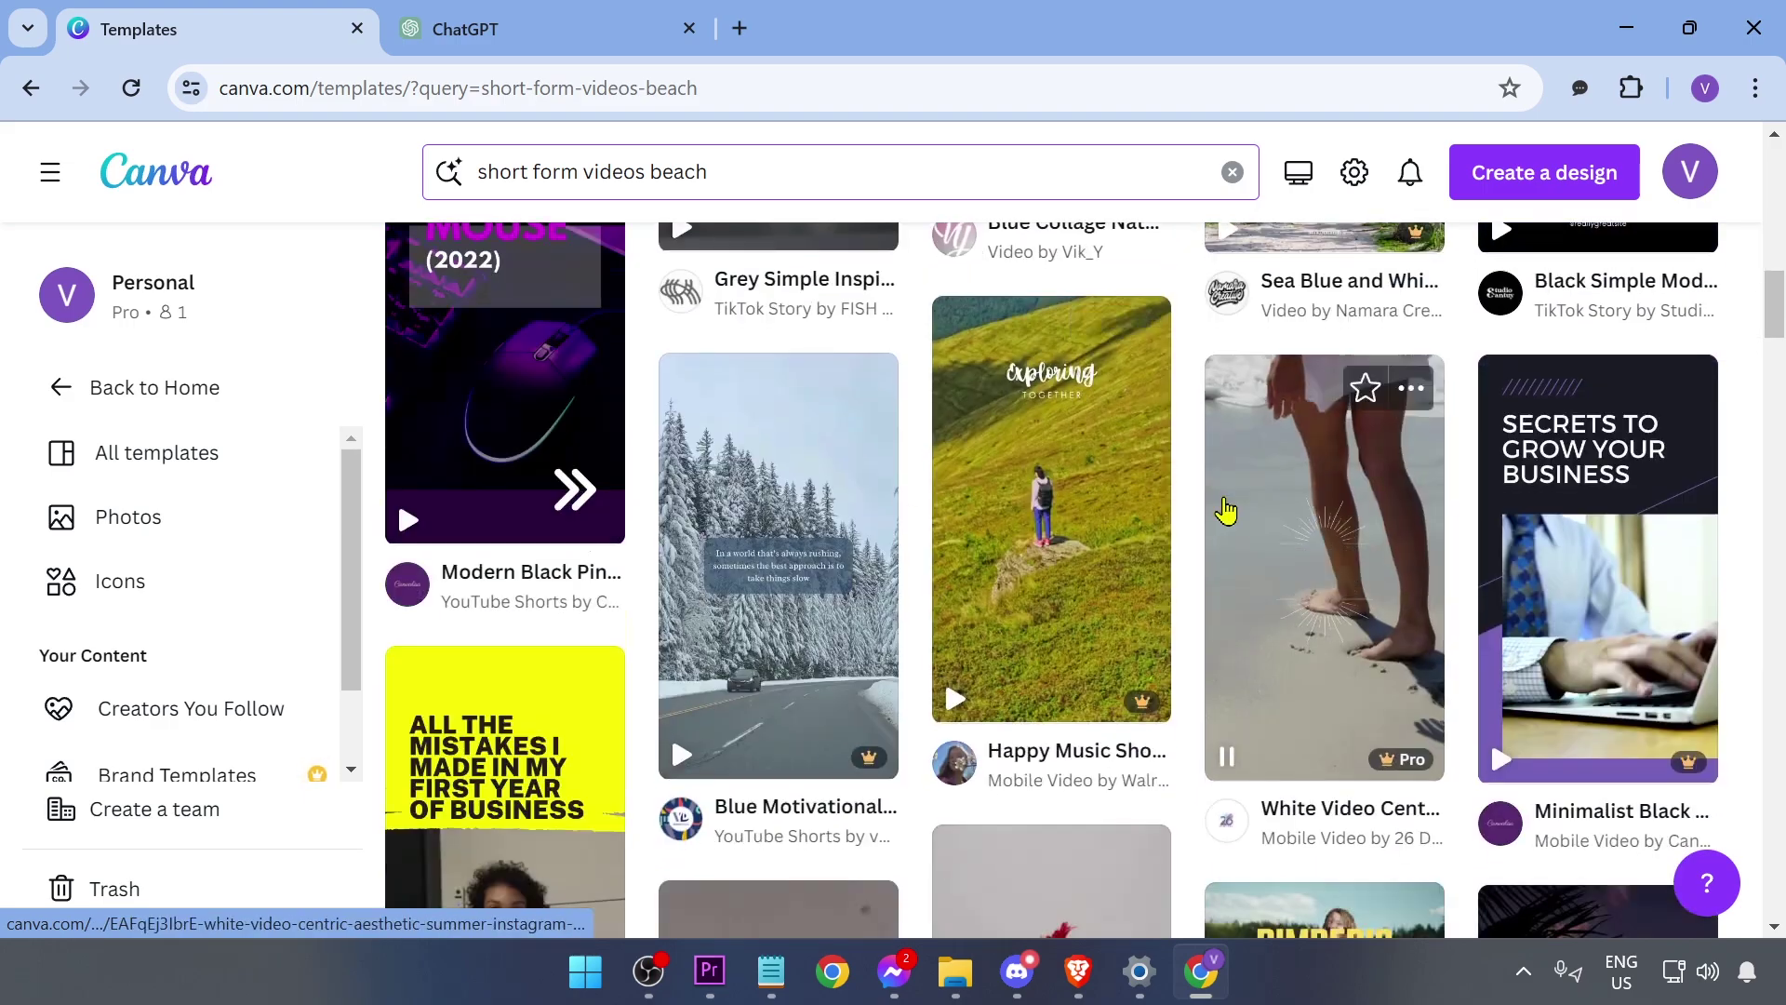
scroll(558, 573, "down", 4)
scroll(558, 572, "down", 5)
scroll(172, 686, "down", 2)
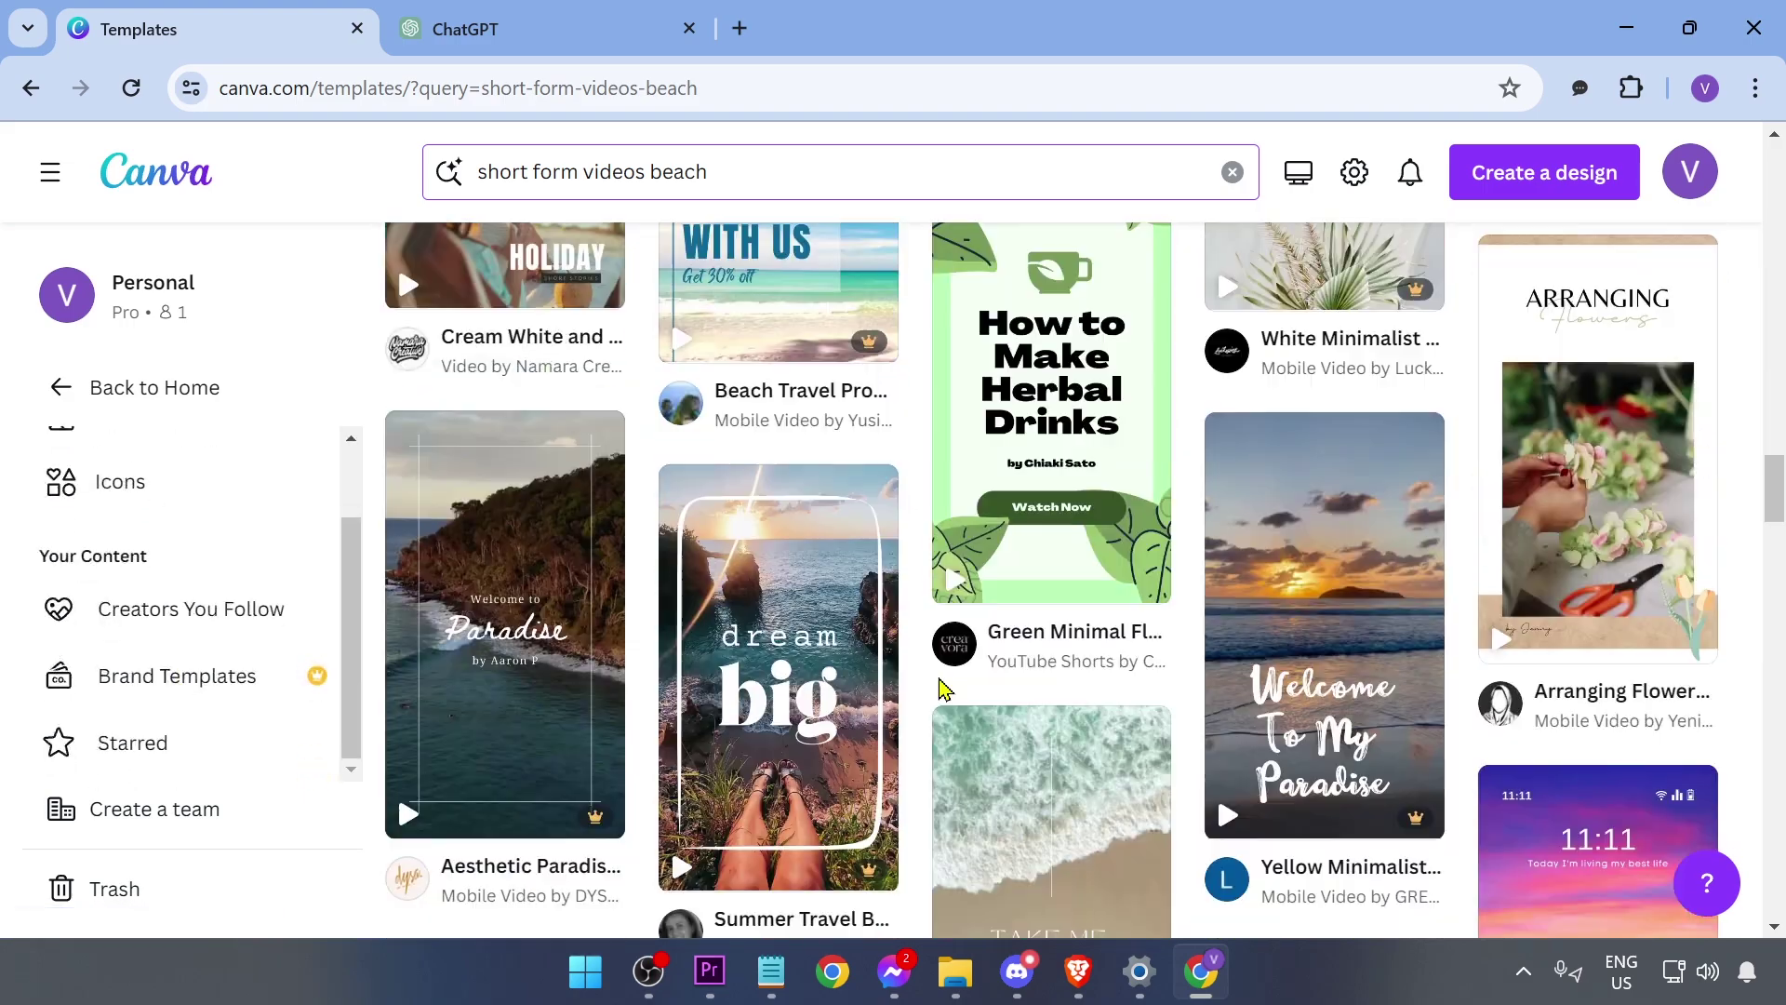
scroll(935, 691, "down", 3)
scroll(934, 690, "down", 3)
scroll(938, 695, "down", 5)
scroll(942, 691, "down", 5)
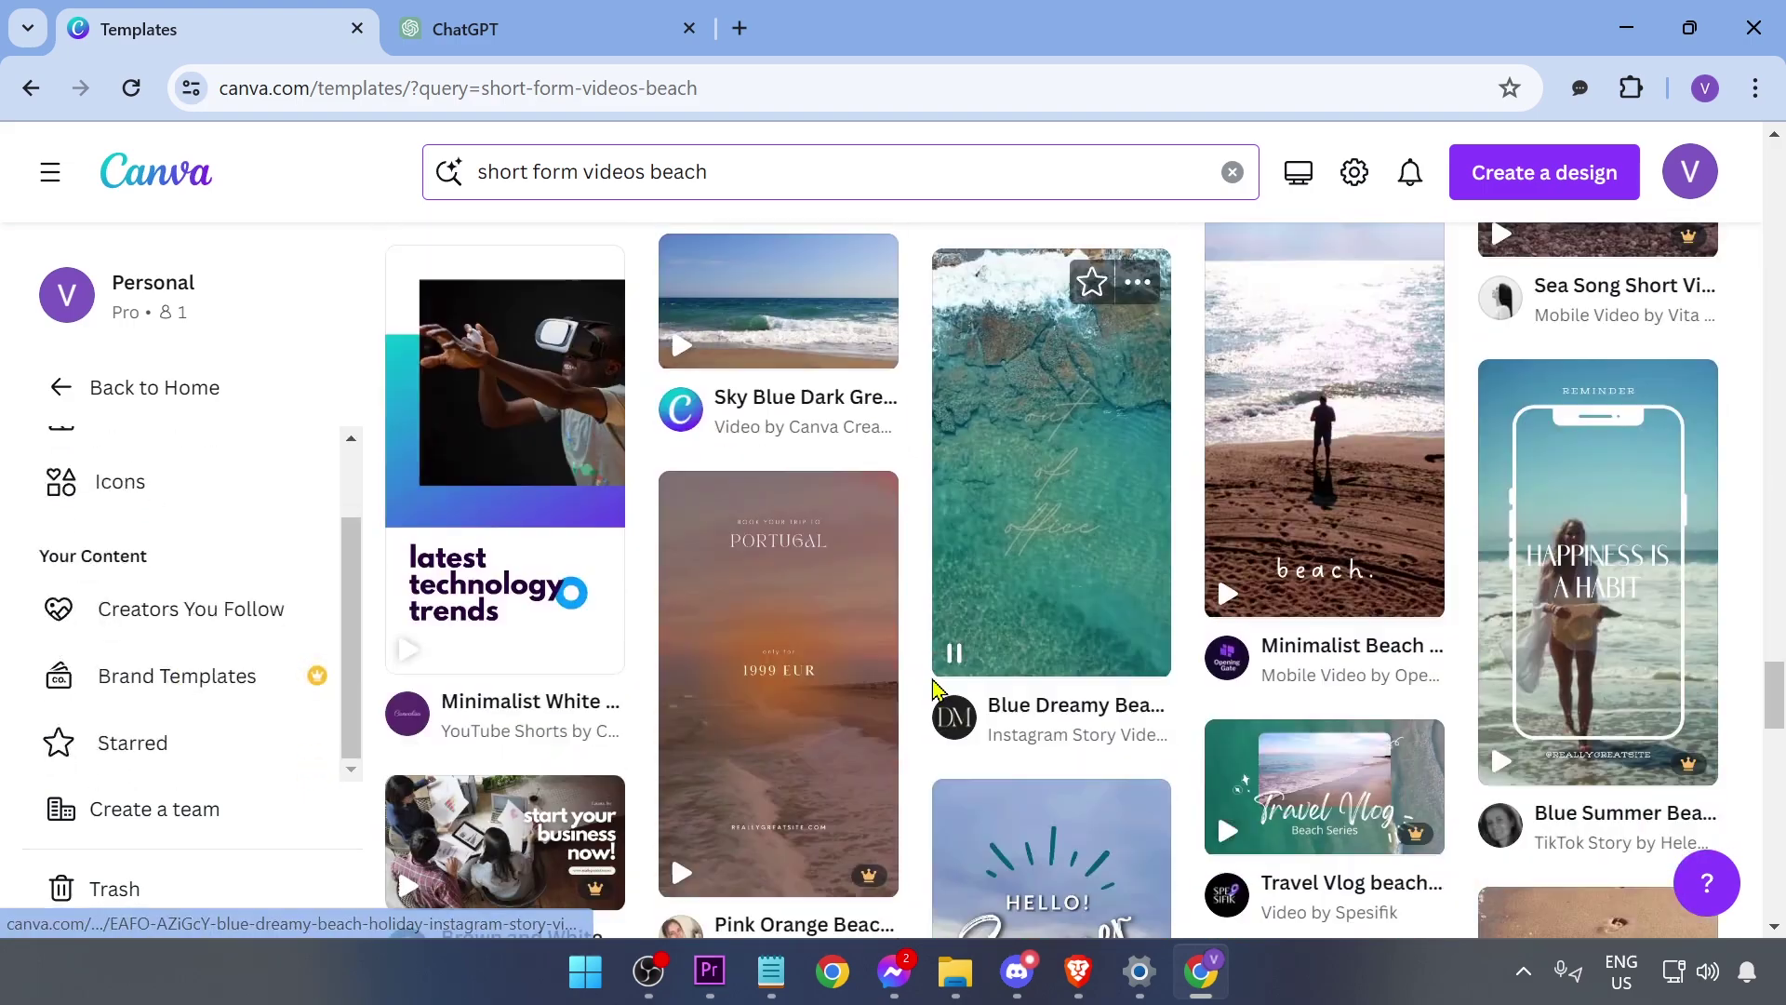
Open the Blue Dreamy Beach Holiday story template and select its 'out of office' text
left_click(1100, 438)
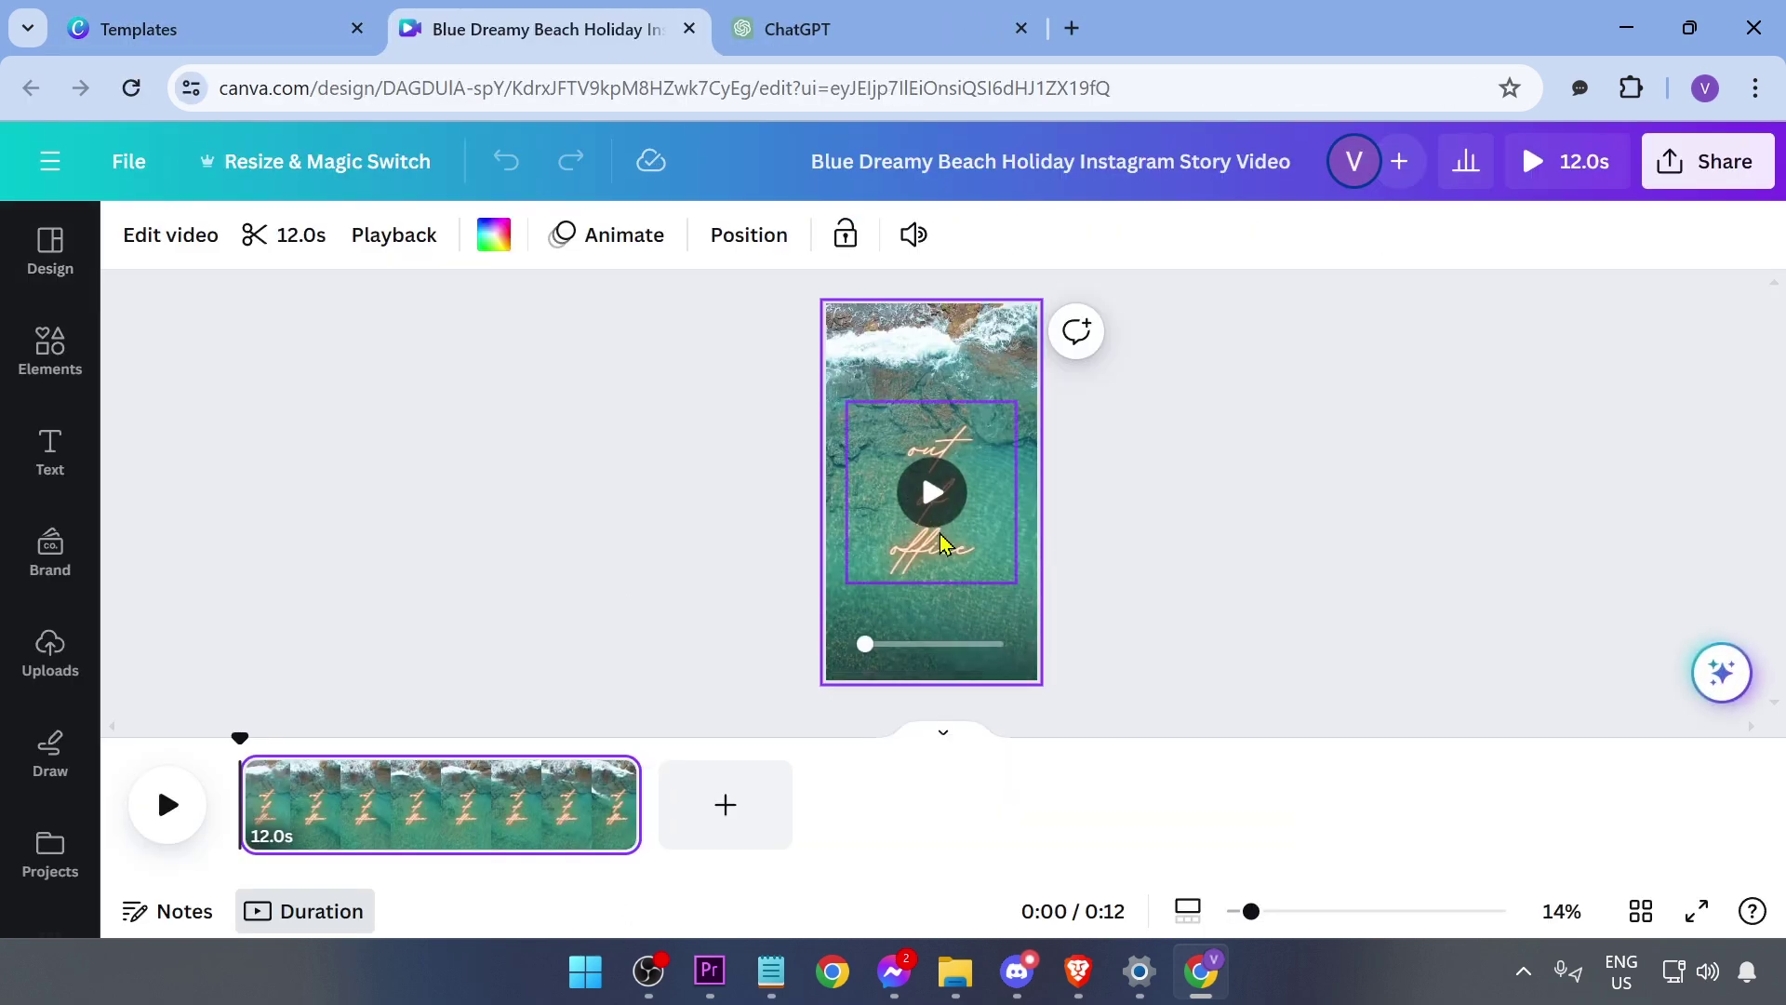
left_click(1304, 530)
scroll(1213, 551, "up", 3)
scroll(1212, 550, "up", 1)
left_click(951, 448)
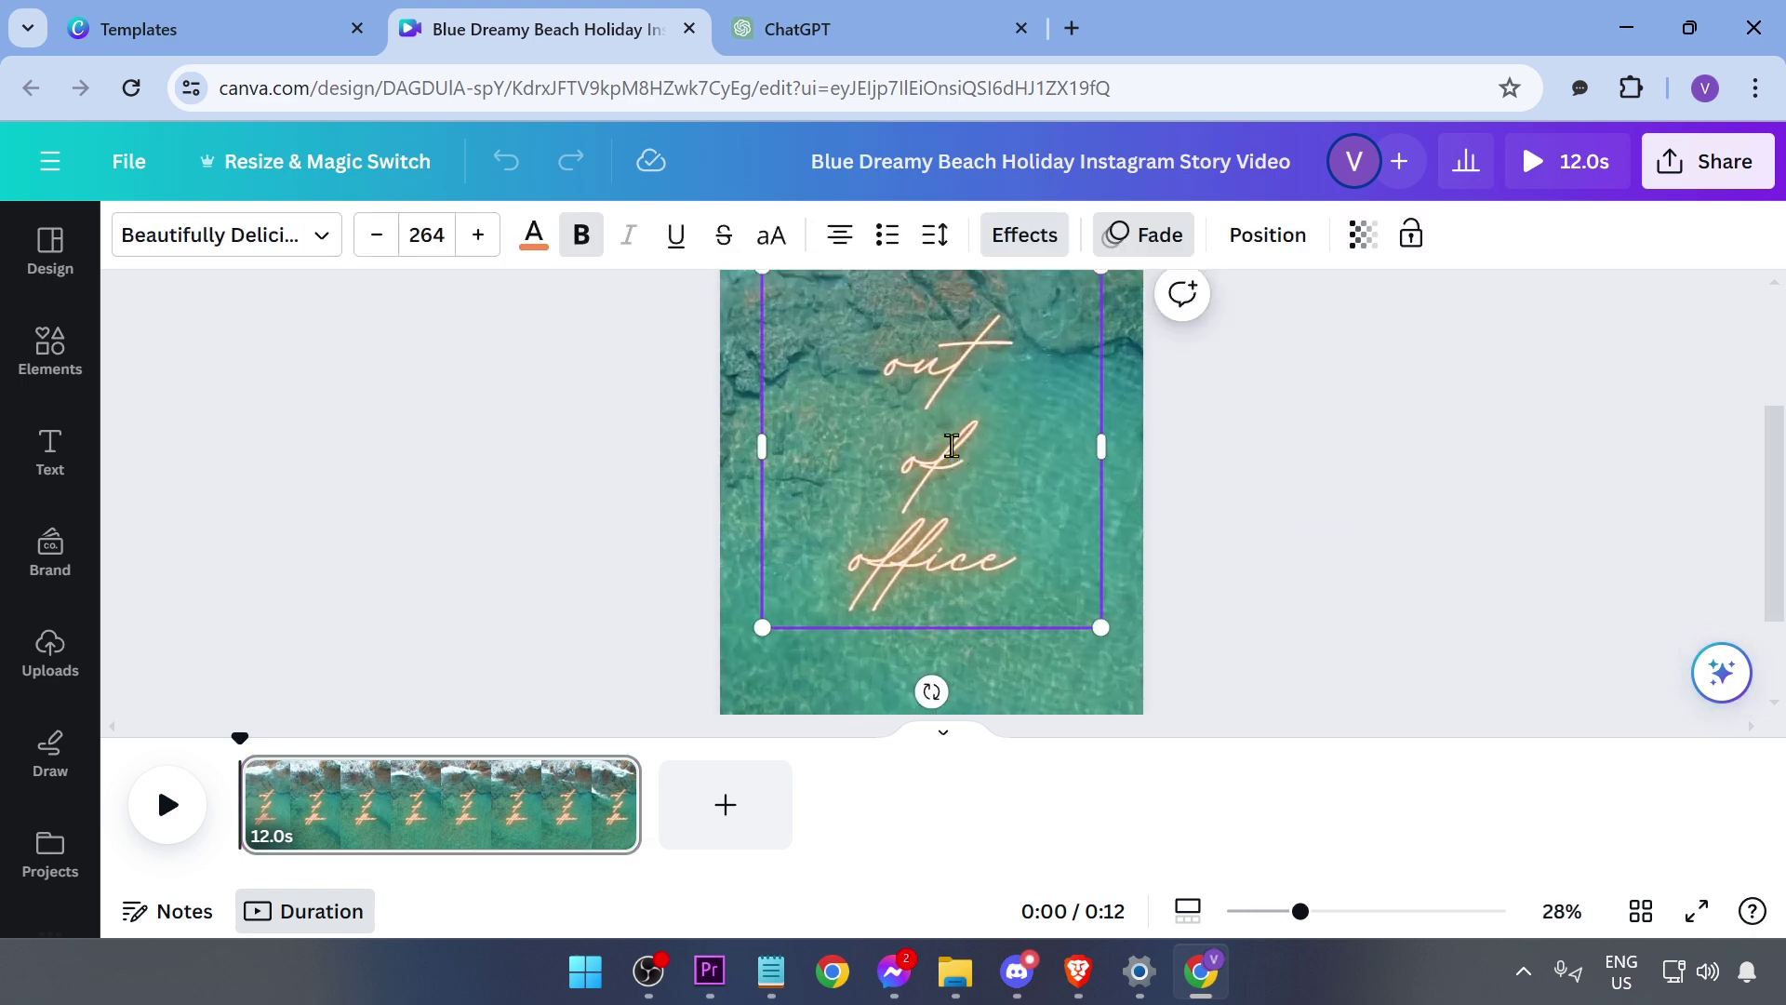
Select the first Rachel Carson quote in ChatGPT and return to Canva
left_click(862, 20)
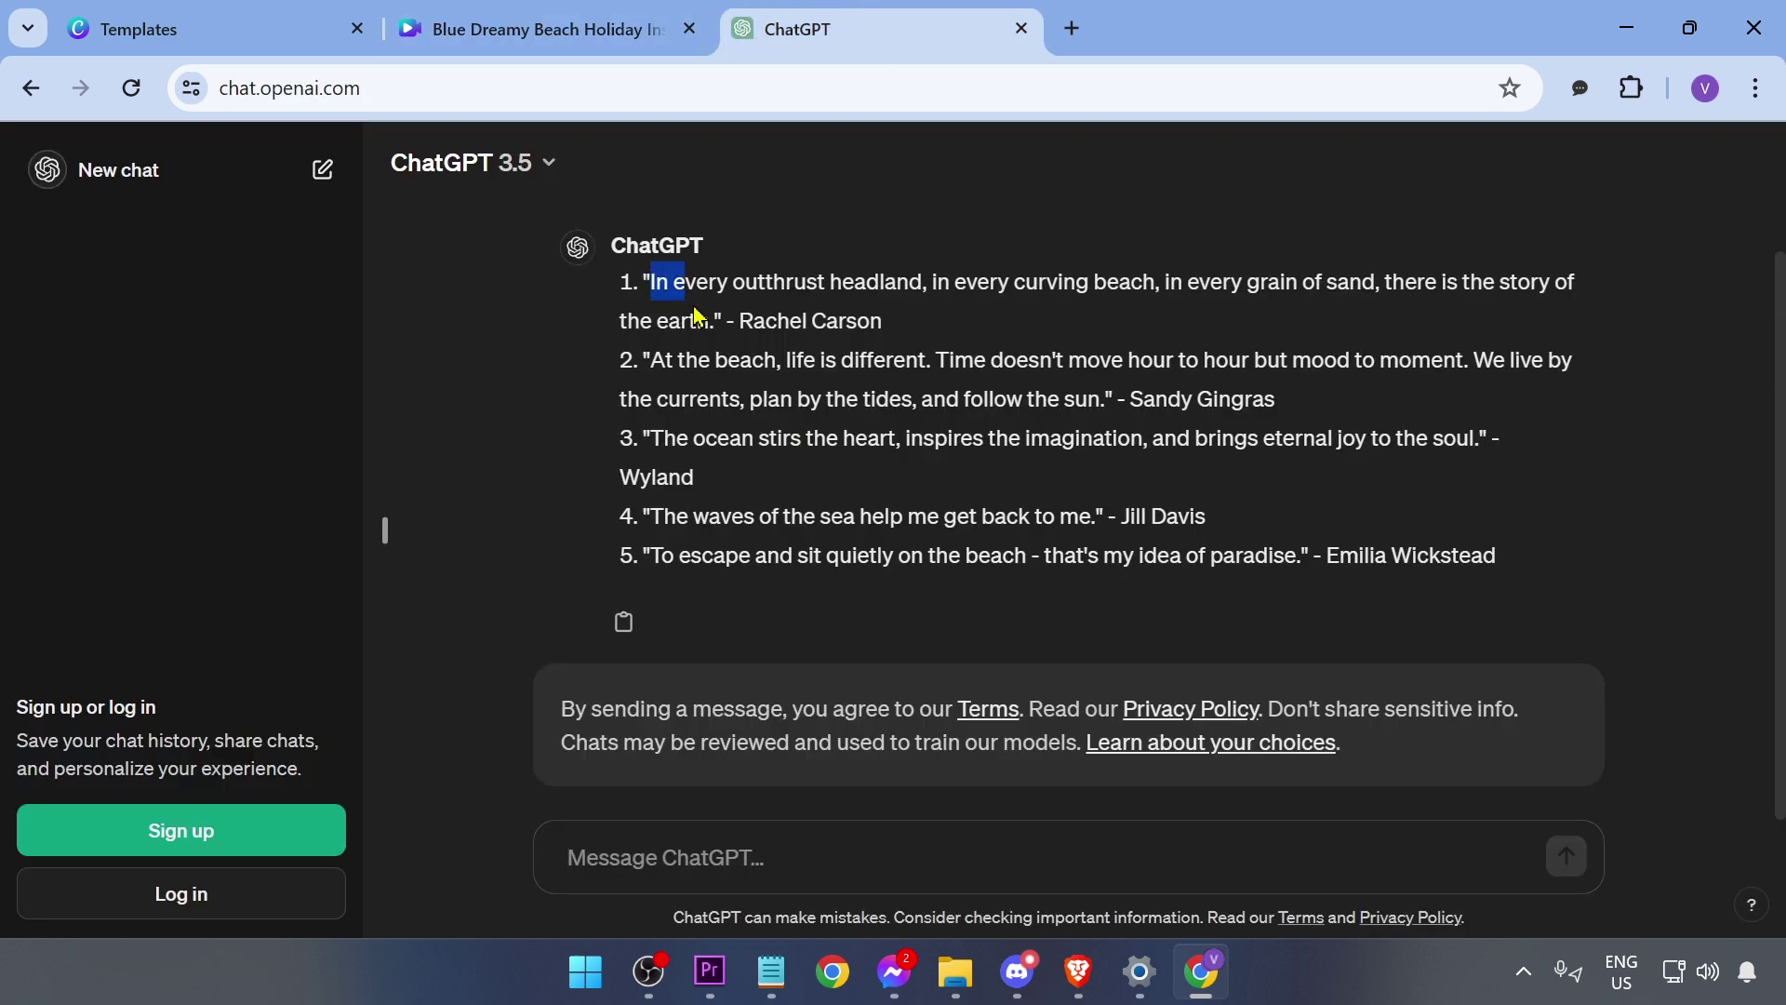
mouse_move(649, 284)
left_mouse_down()
mouse_move(721, 319)
mouse_move(644, 284)
left_mouse_up()
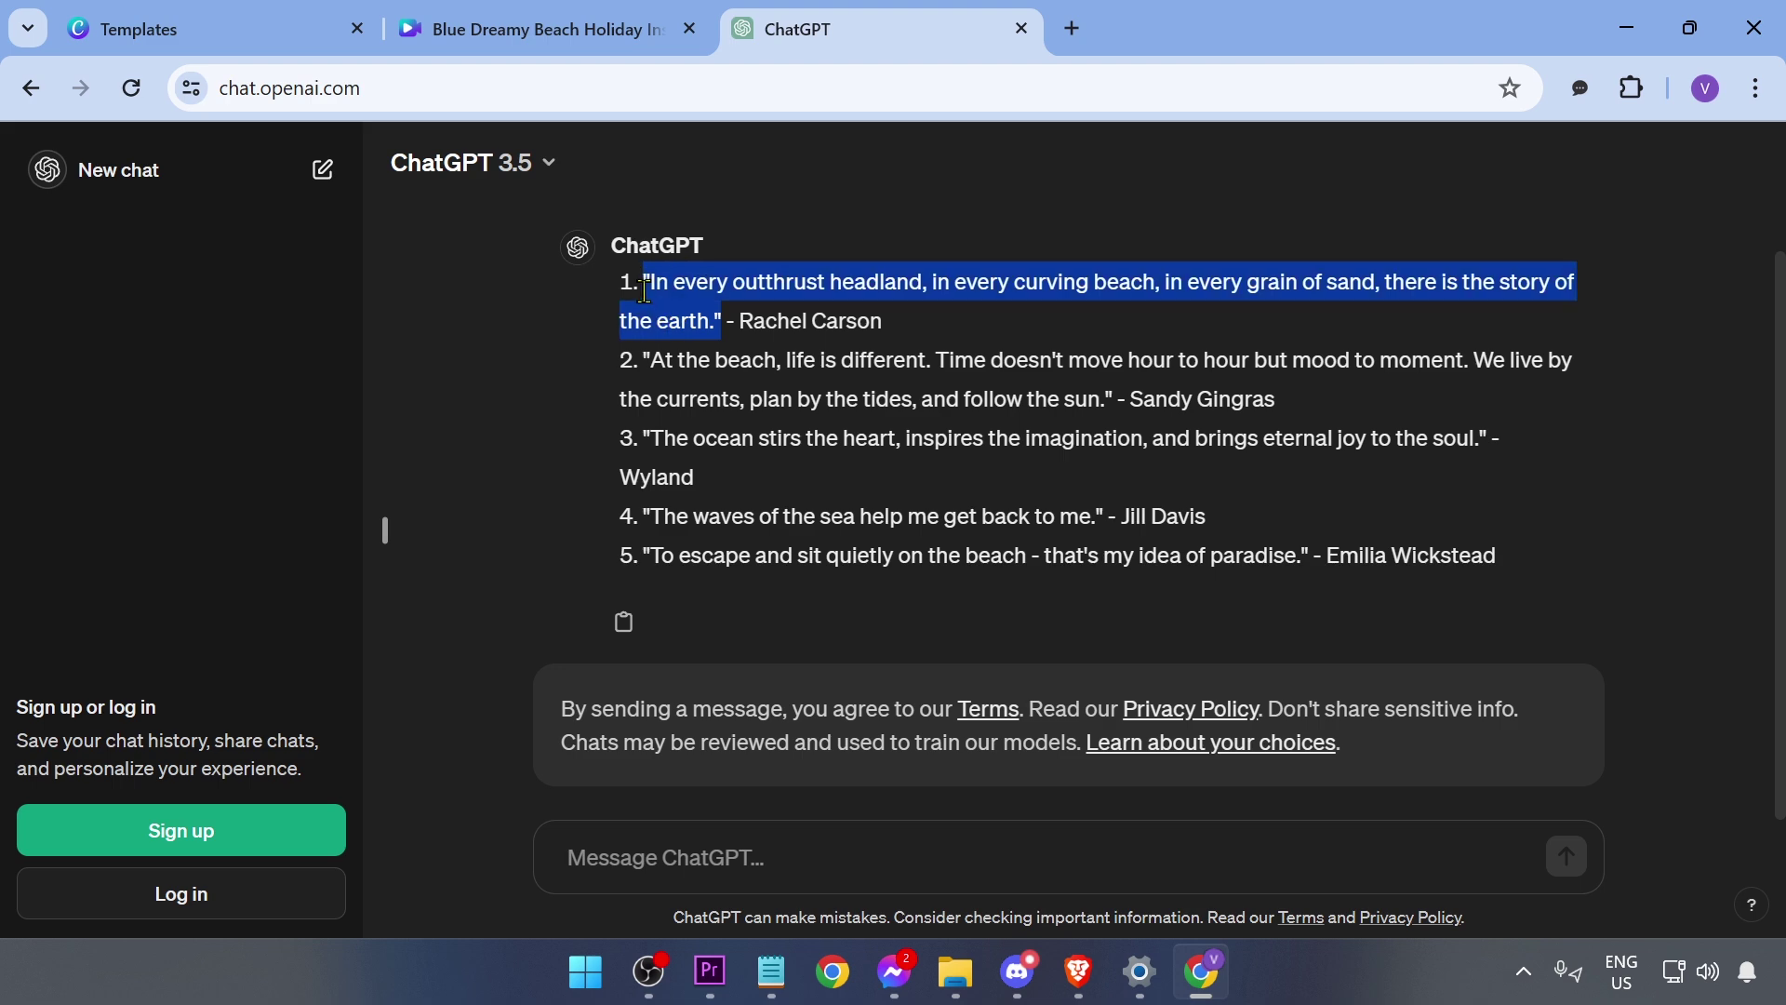
left_click(544, 28)
Paste the quote over 'out of office' and try Rolling Pen Basic and Canva Sans fonts
double_click(989, 451)
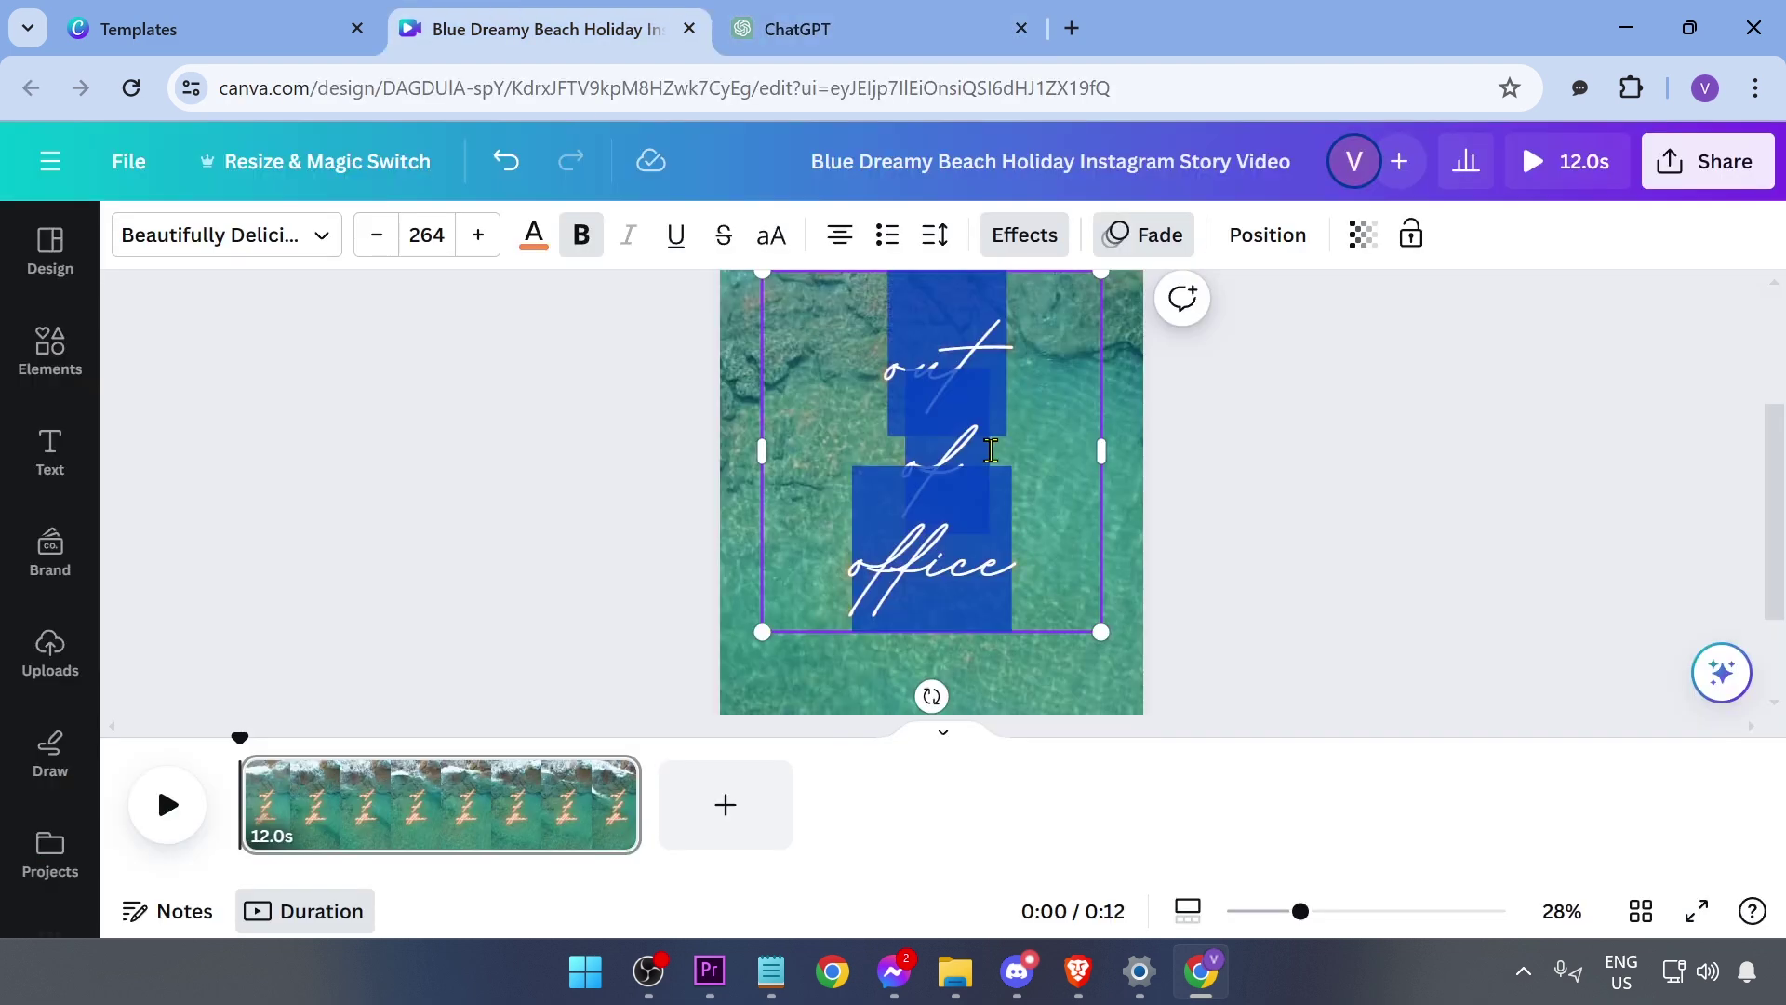
key("ctrl+v")
key("ctrl+a")
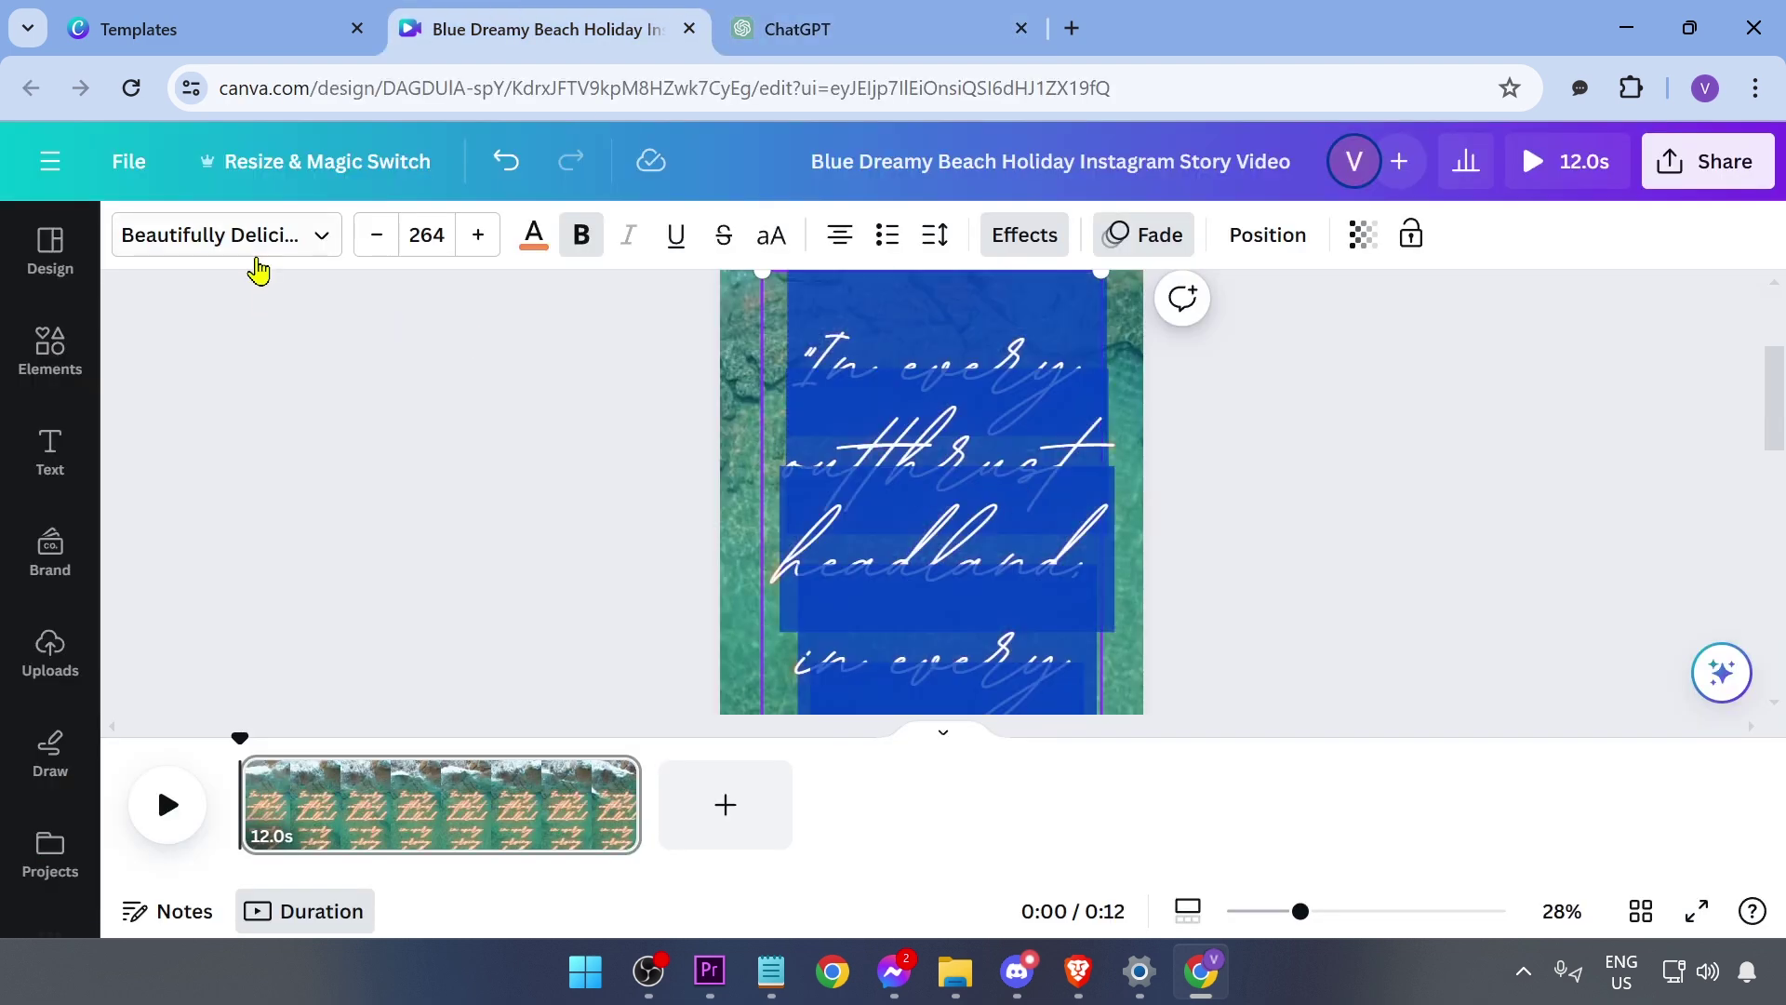
left_click(254, 248)
scroll(347, 518, "down", 2)
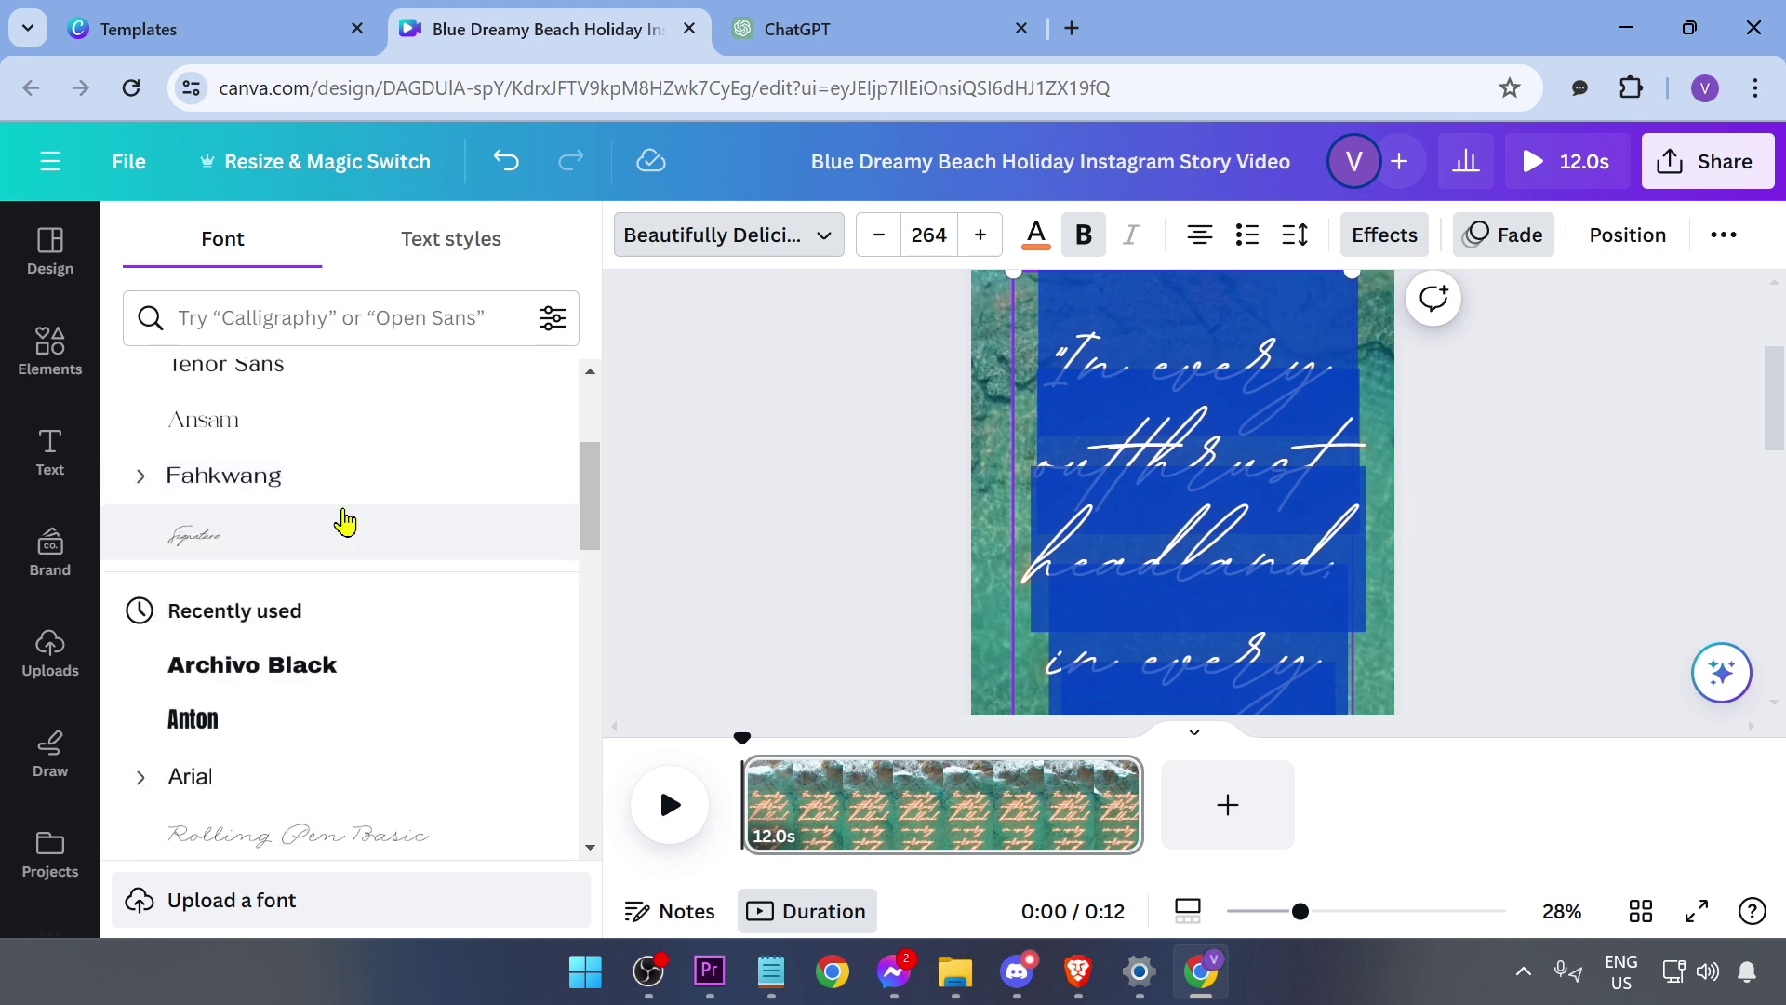
scroll(300, 677, "down", 1)
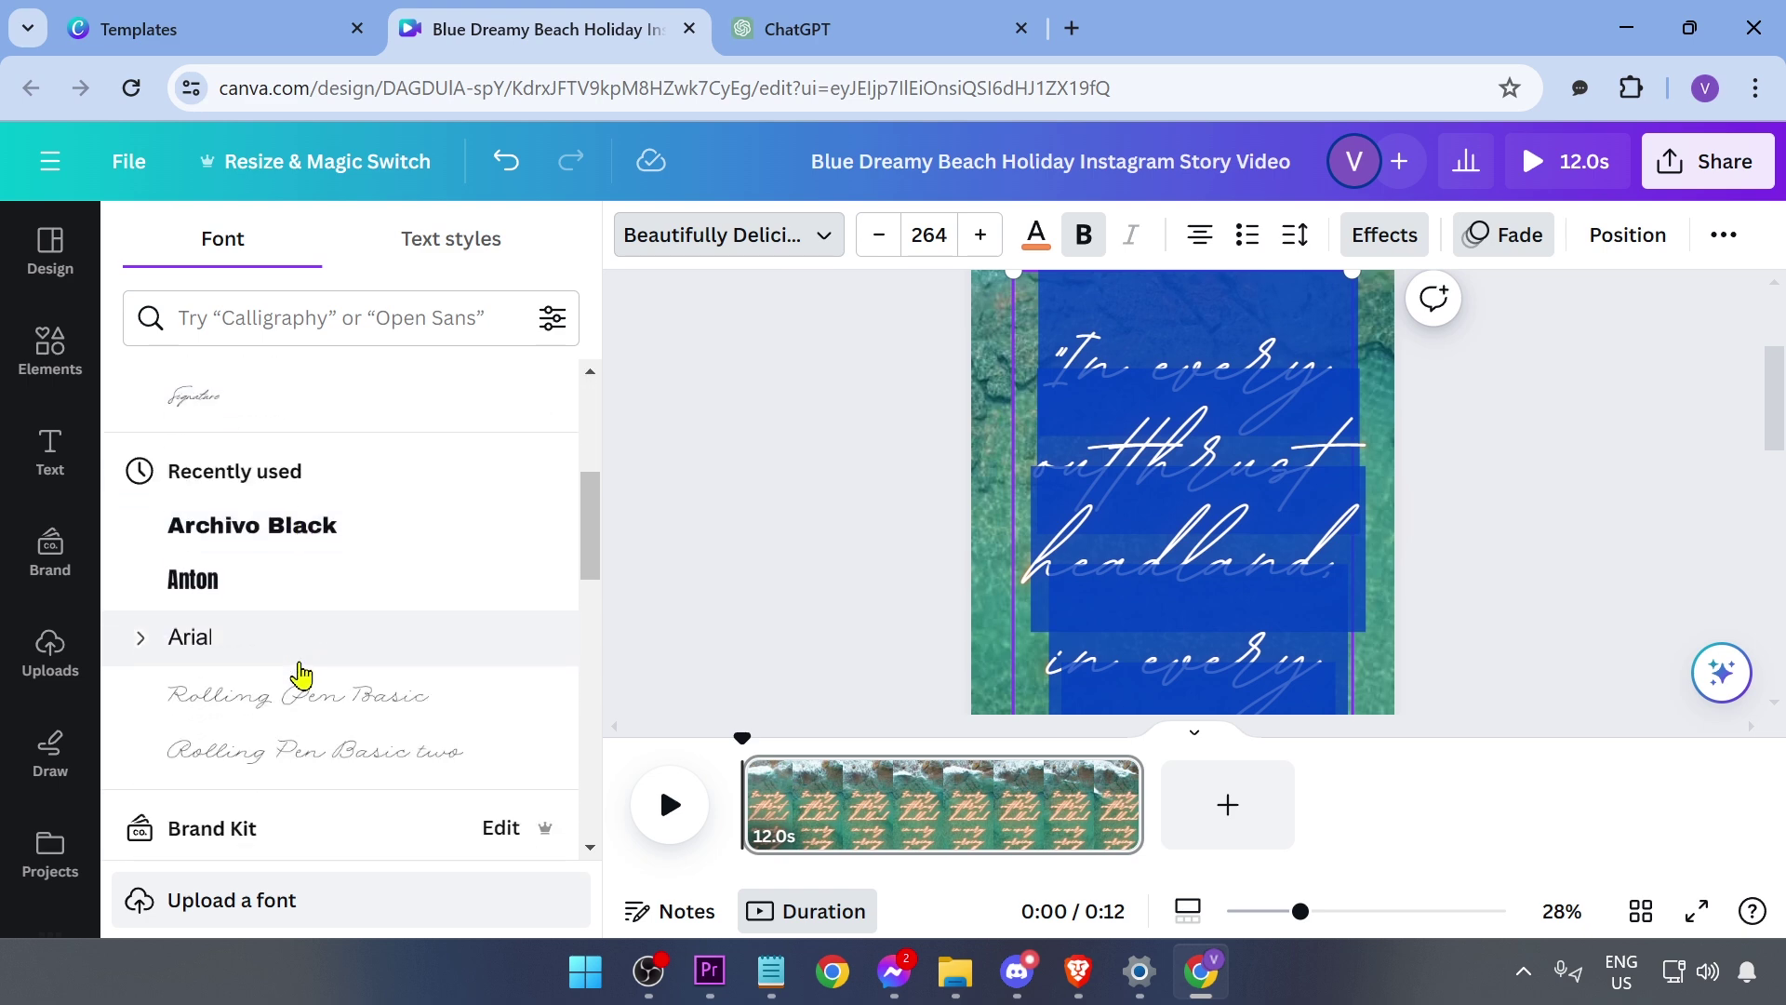
scroll(347, 545, "down", 2)
left_click(345, 419)
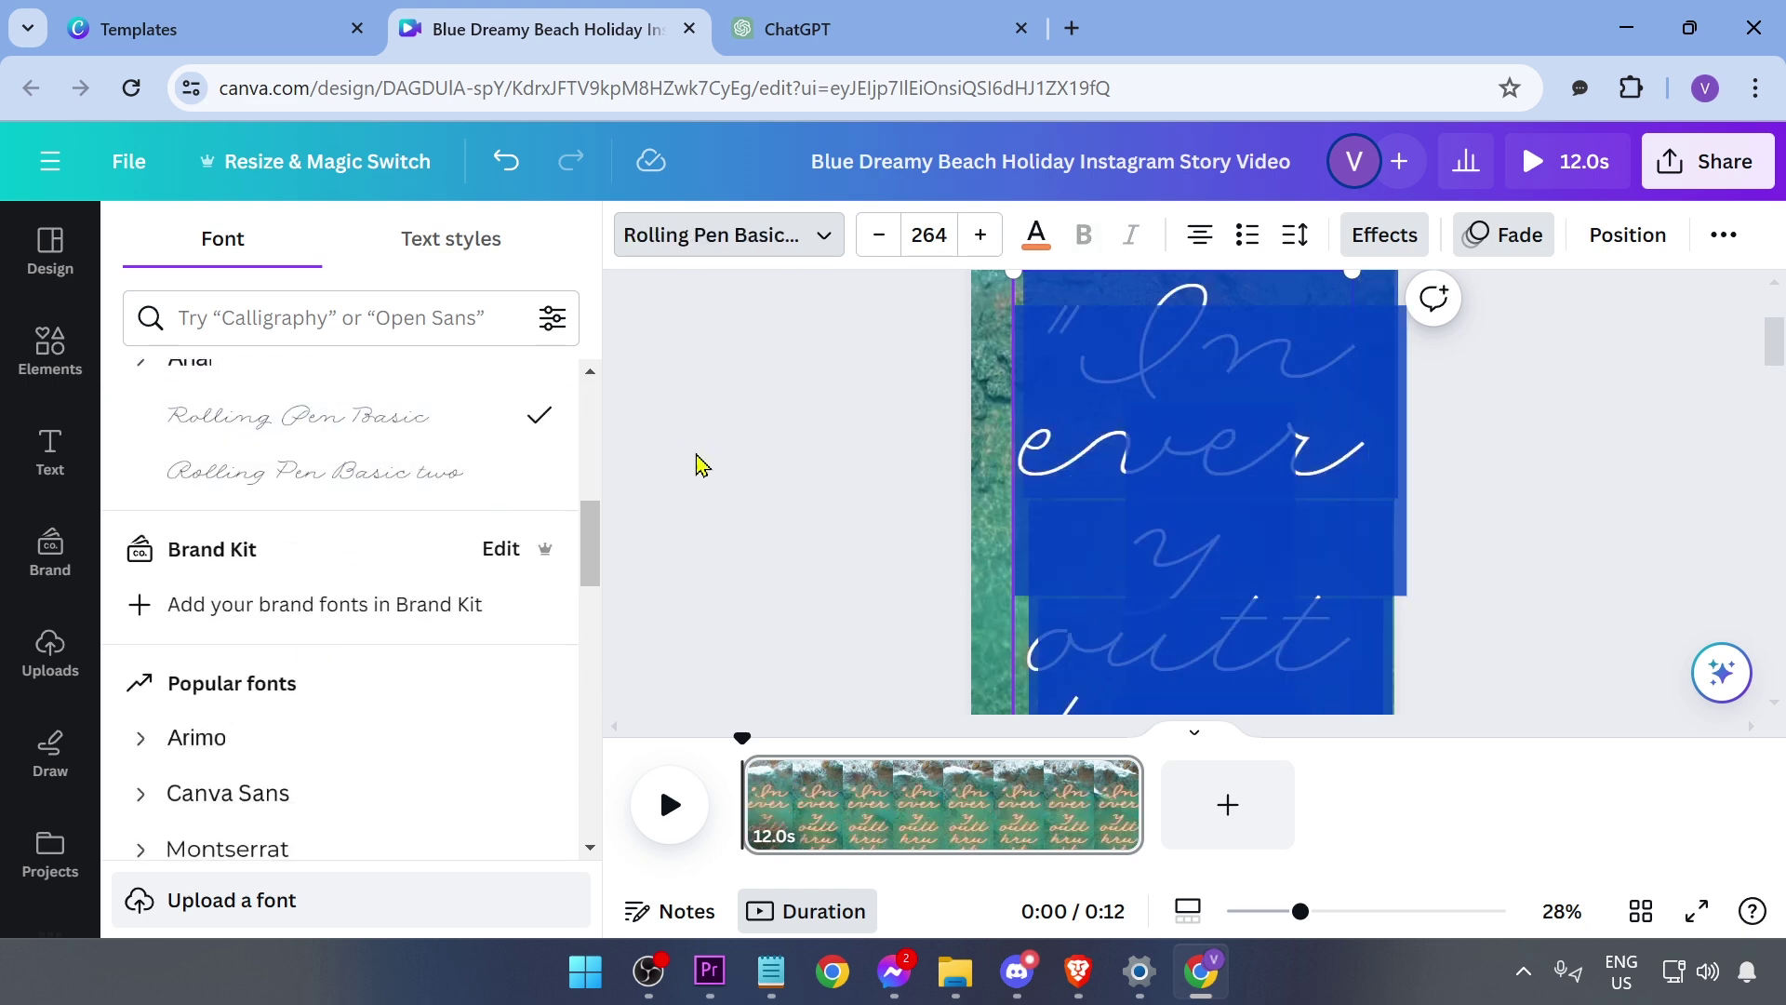
scroll(293, 711, "down", 1)
left_click(295, 656)
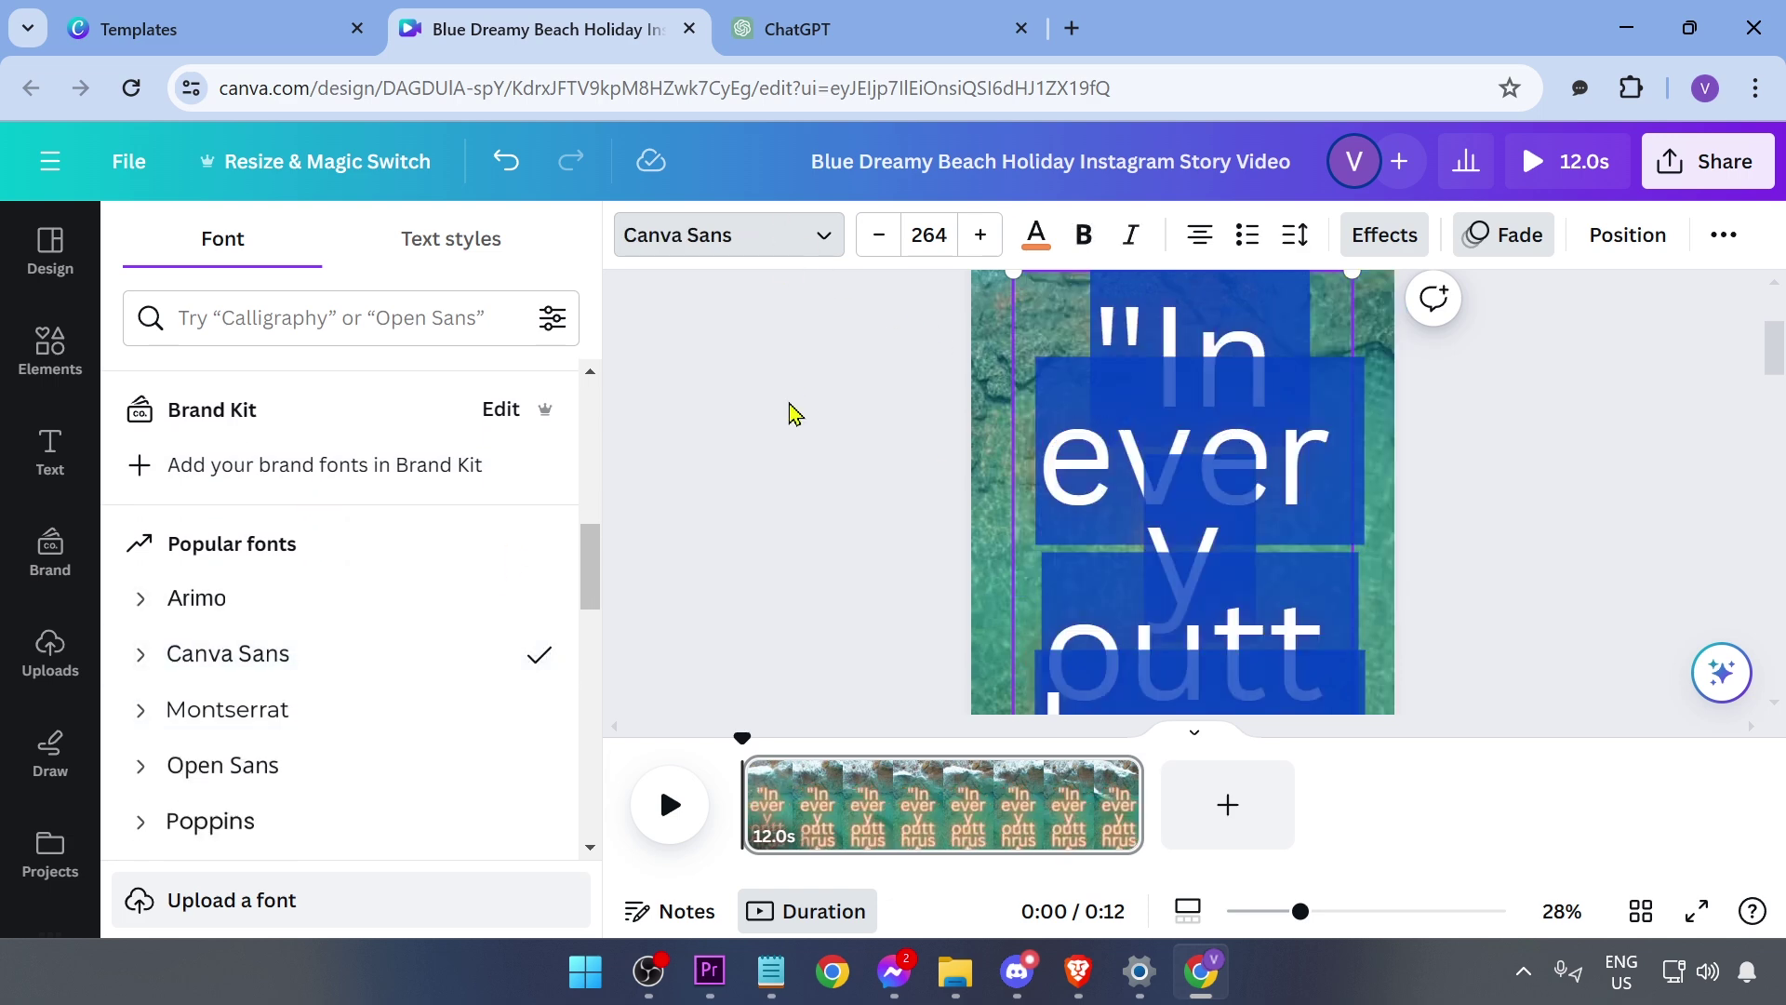
Set the quote's text effect to None and shrink its text box
key("ctrl+shift+Tab")
key("Escape")
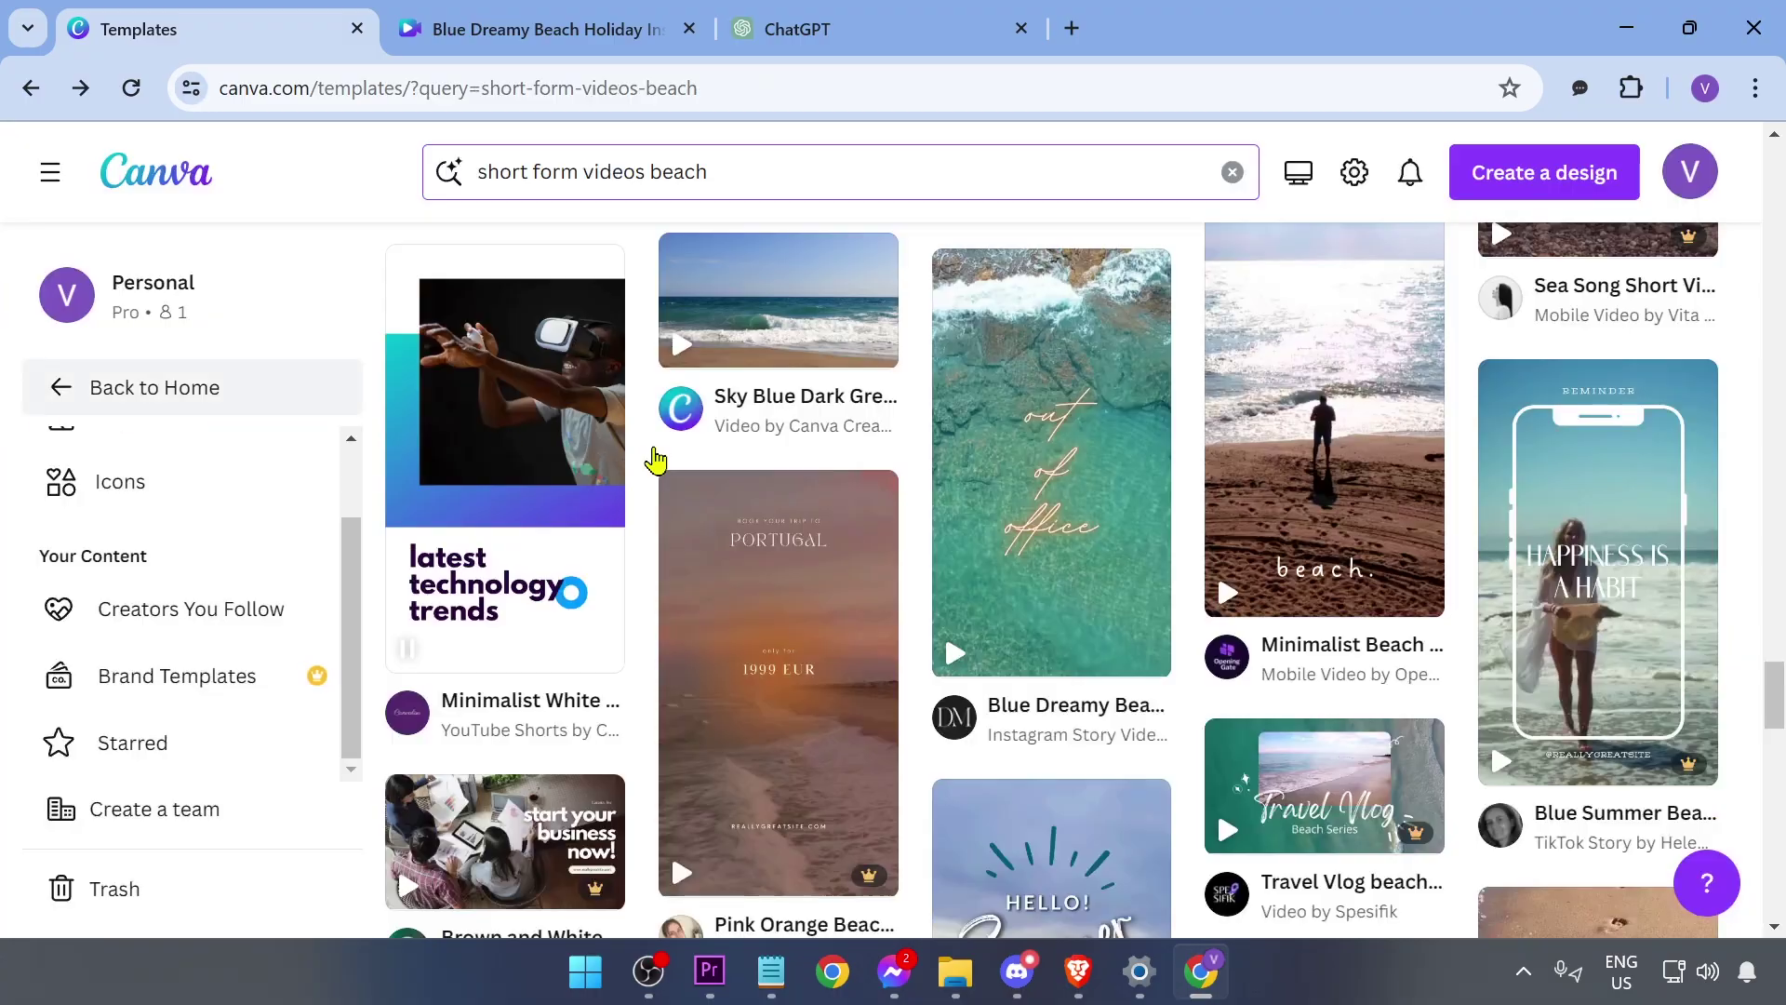
key("ctrl+Tab")
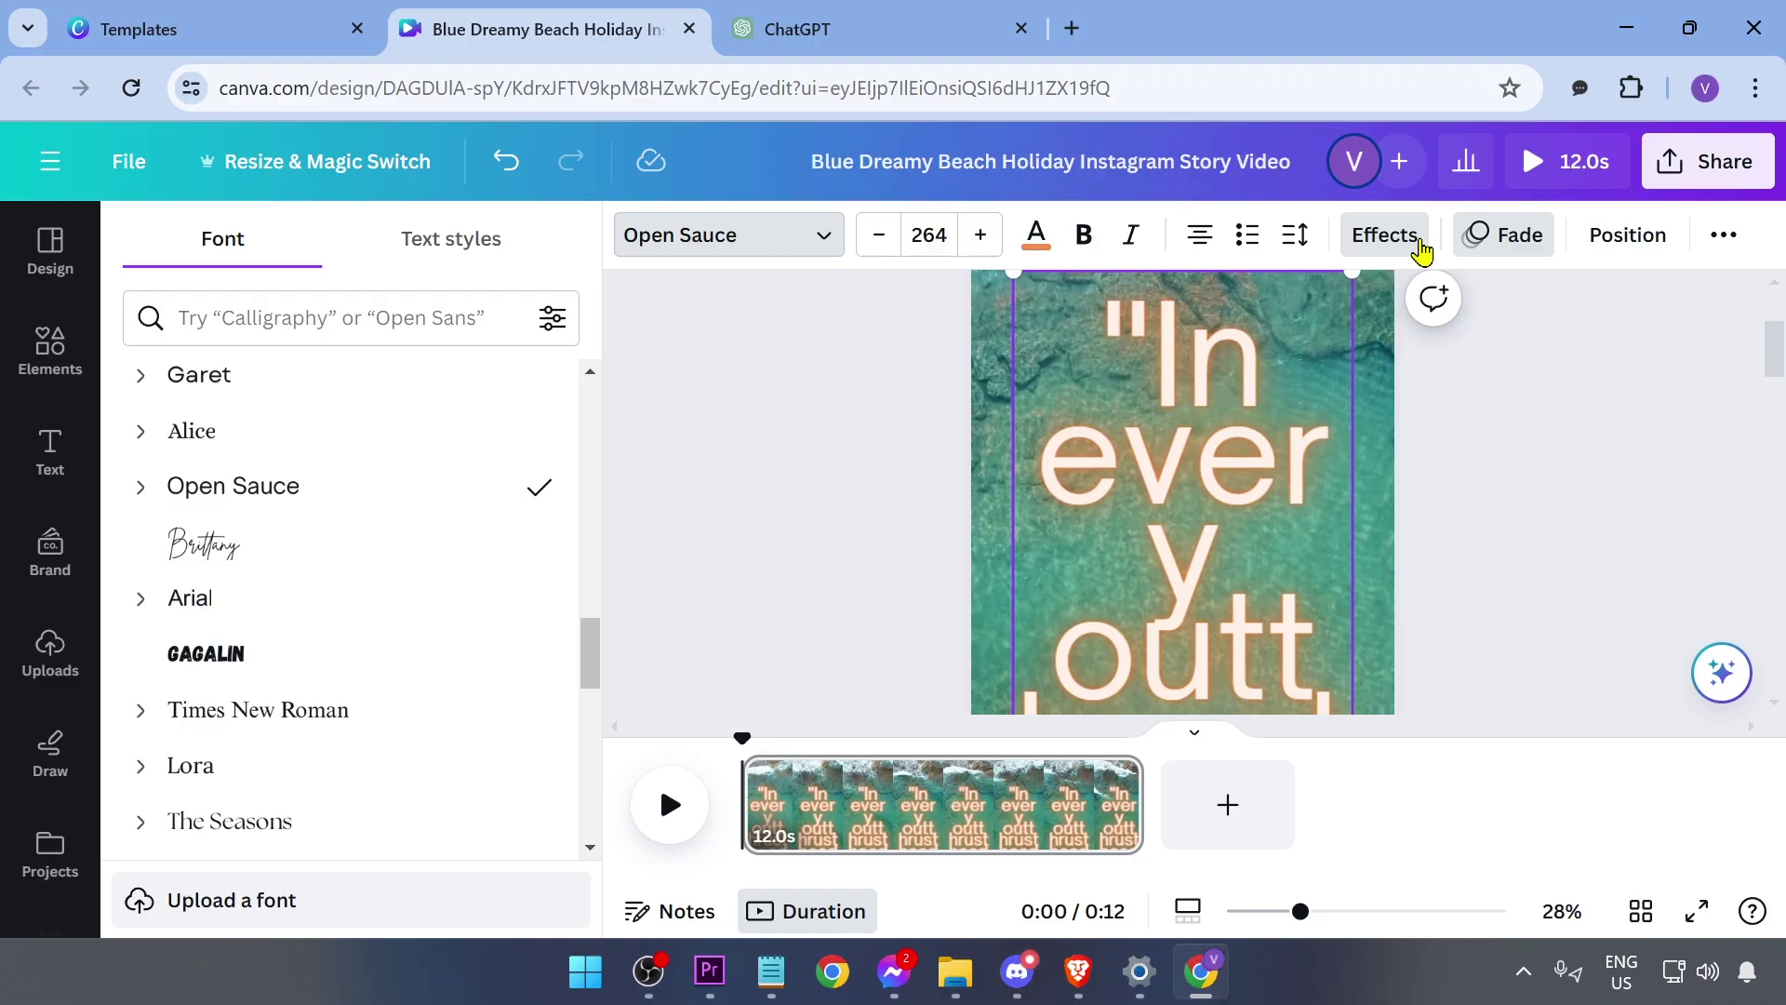
left_click(1384, 234)
left_click(192, 432)
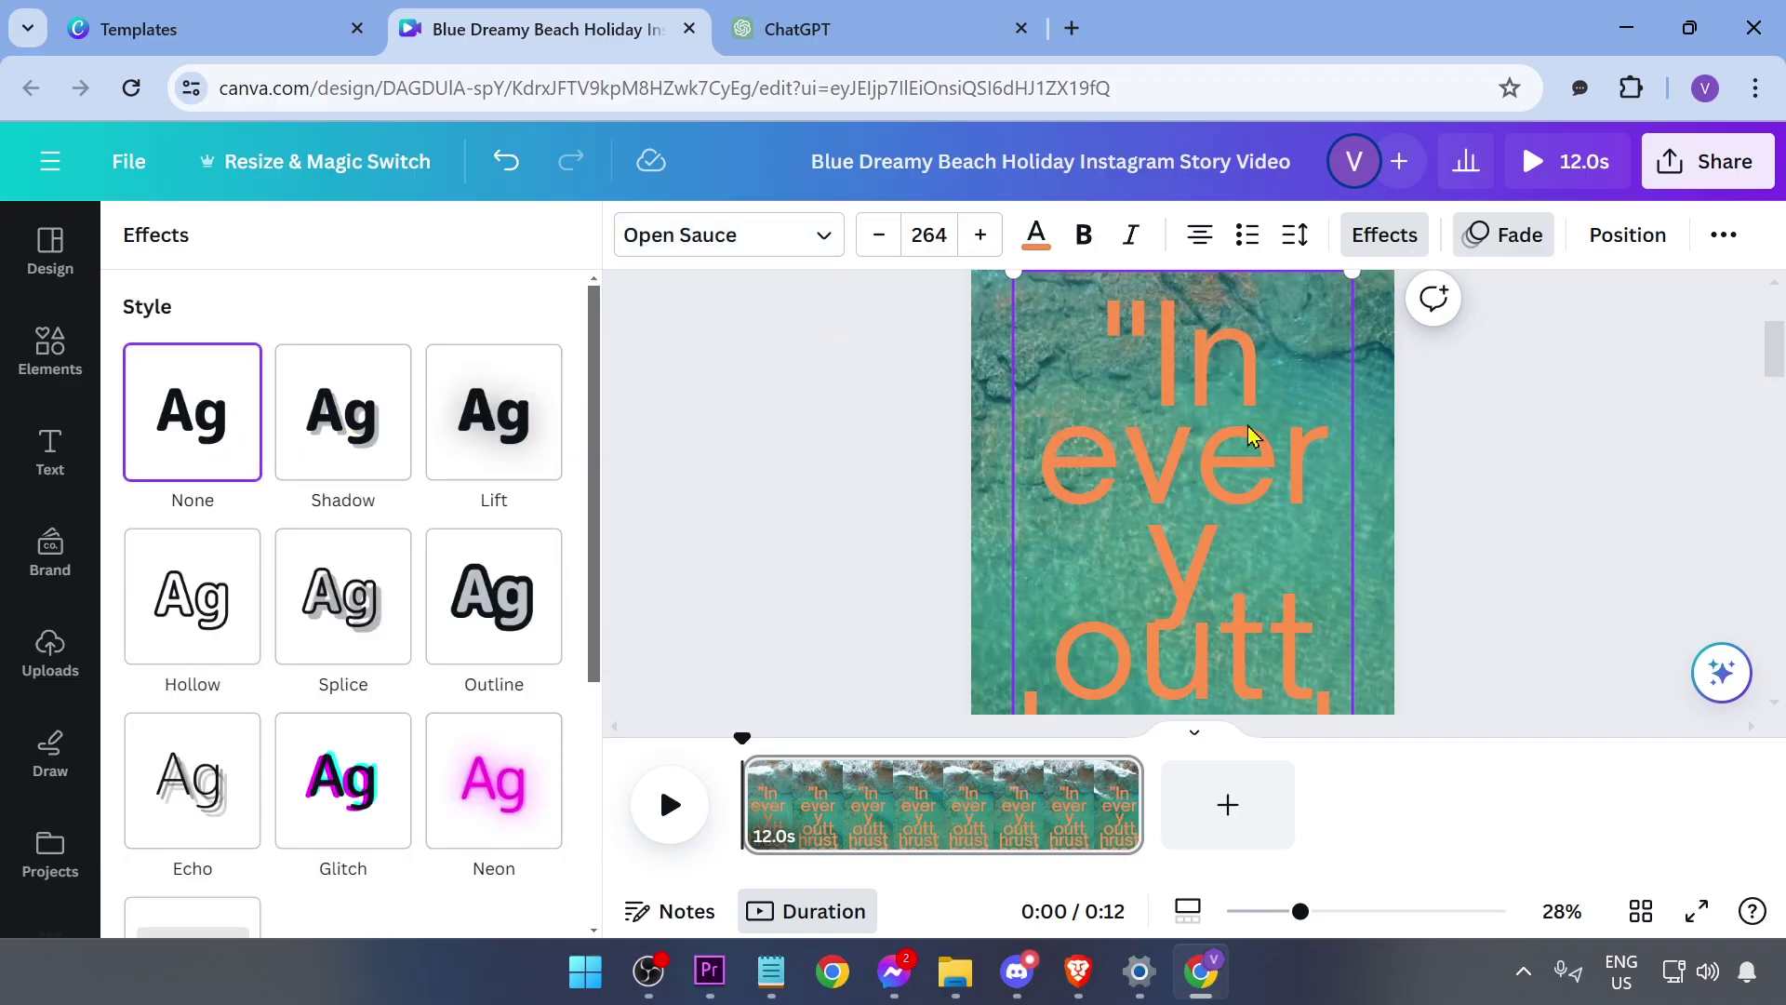
left_click(838, 502)
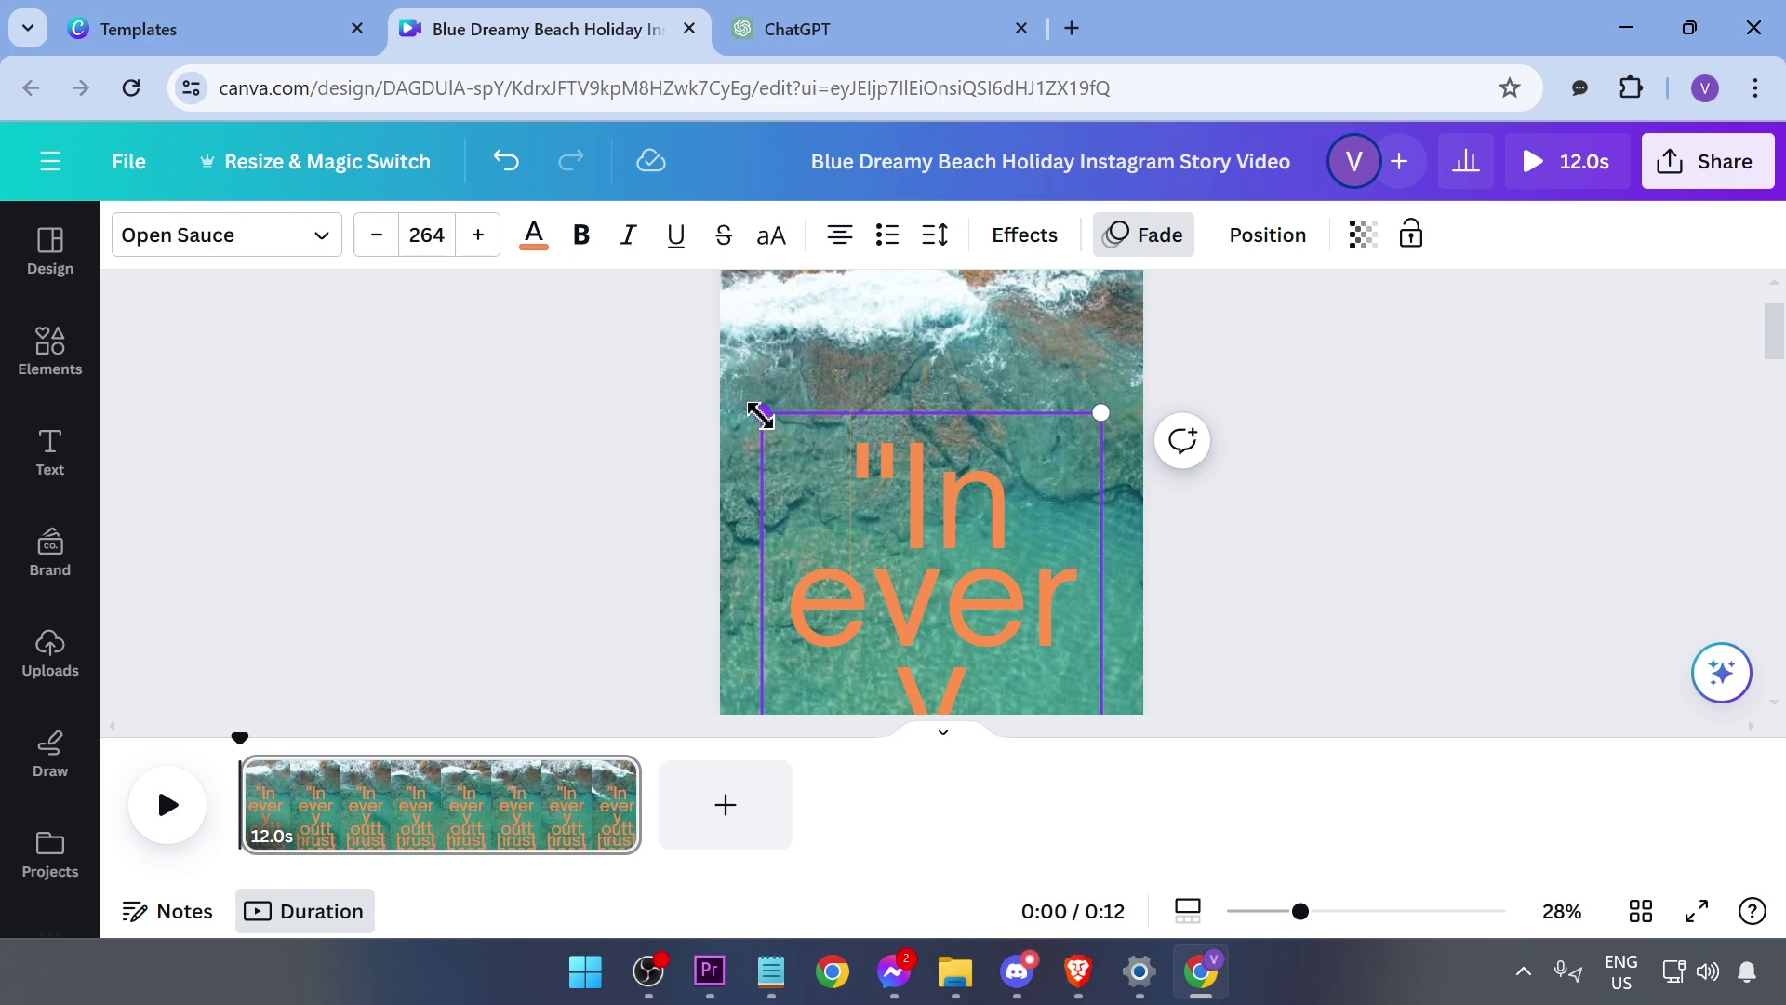
mouse_move(761, 415)
left_mouse_down()
mouse_move(1103, 658)
mouse_move(990, 366)
left_mouse_up()
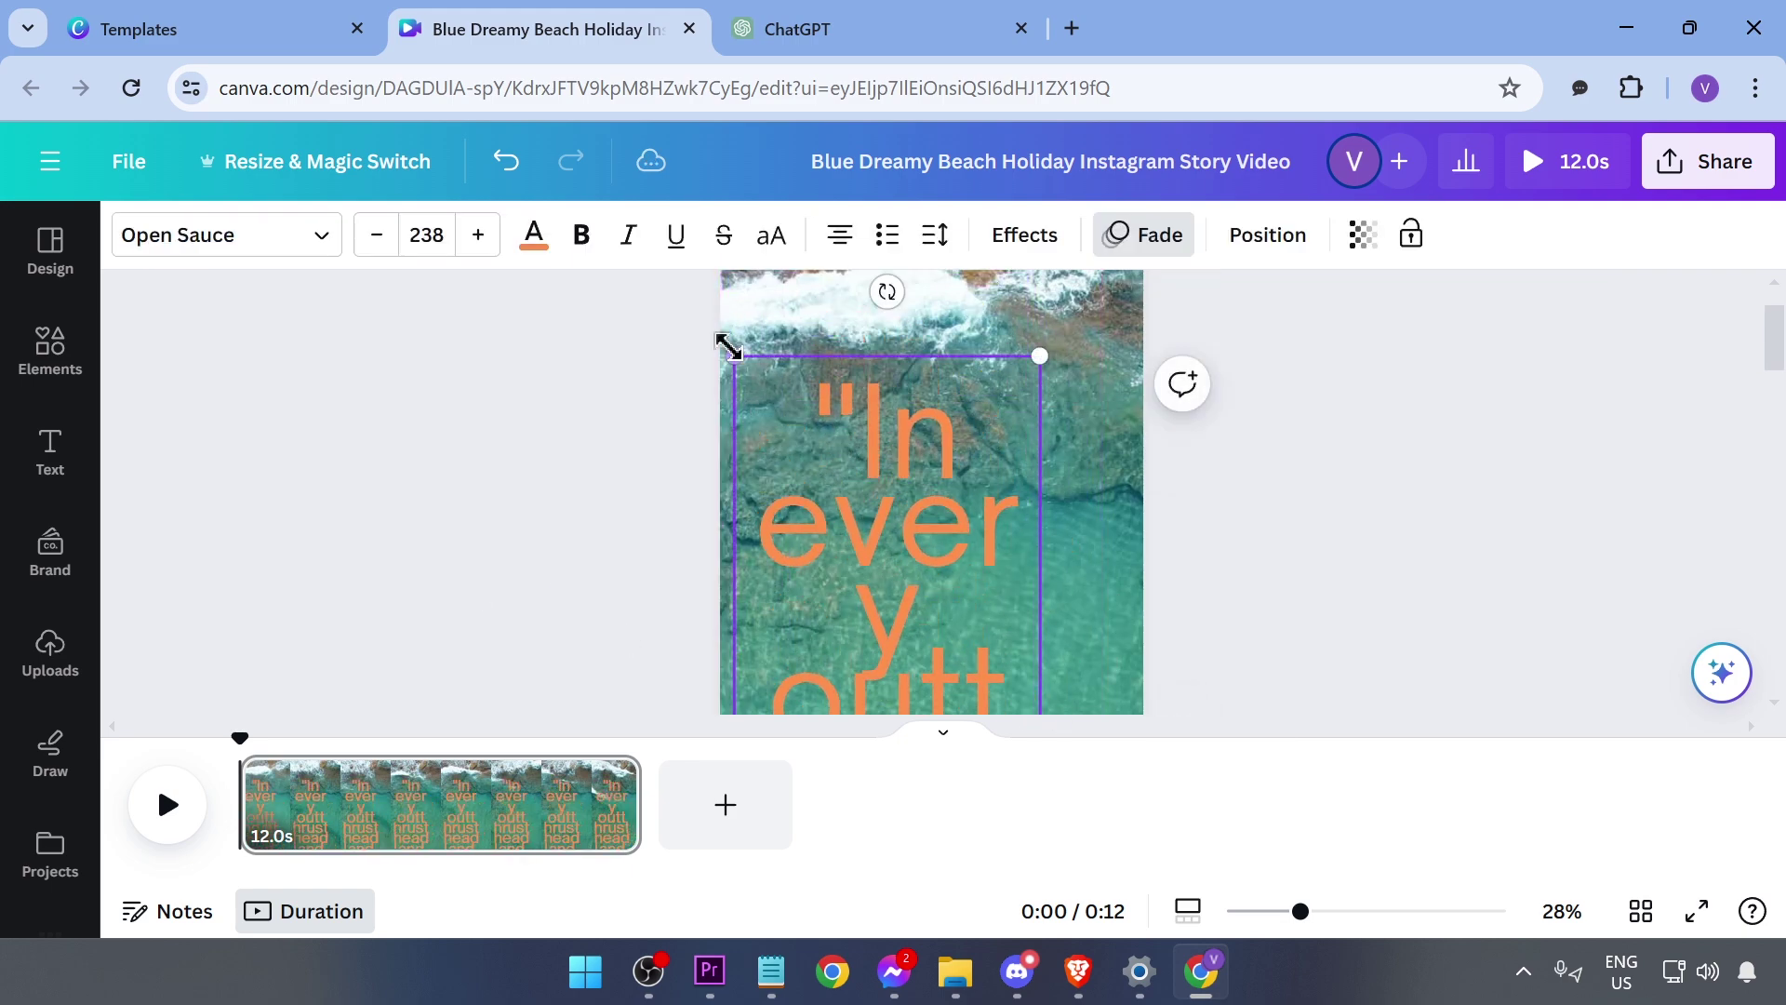
left_click_drag(730, 349, 964, 550)
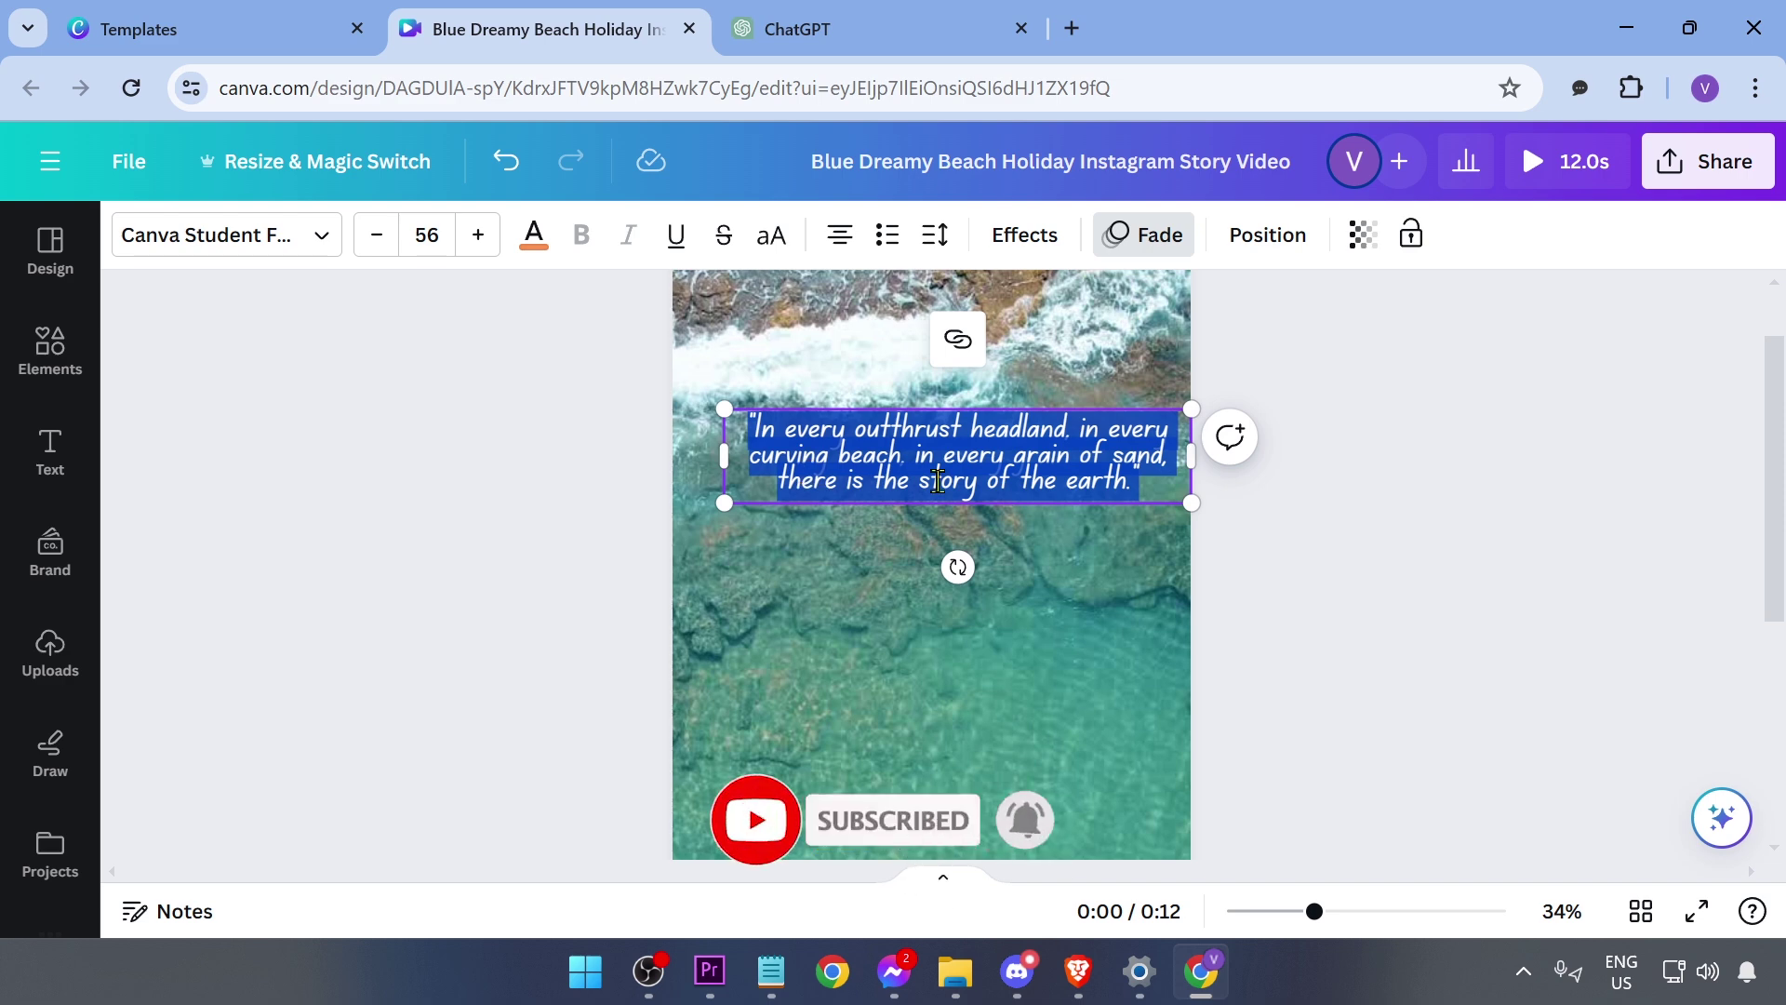
Widen the quote's line spacing and make its text black
left_click(938, 237)
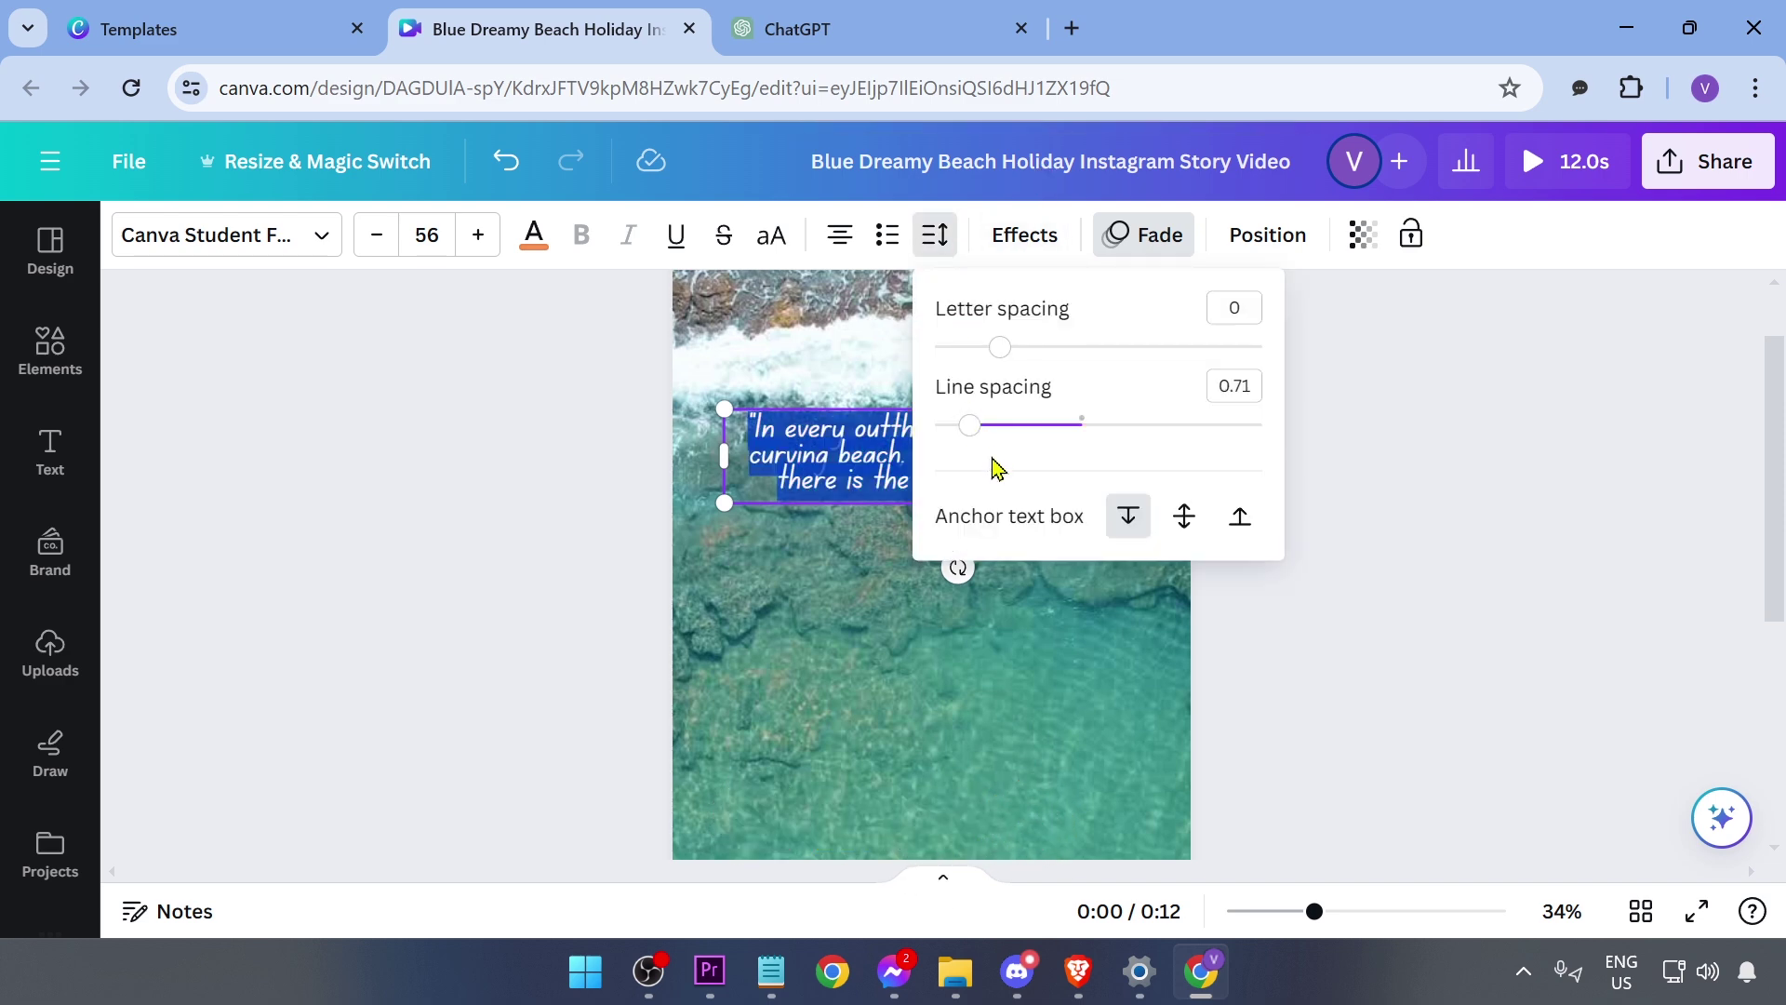
left_click_drag(987, 441, 1085, 448)
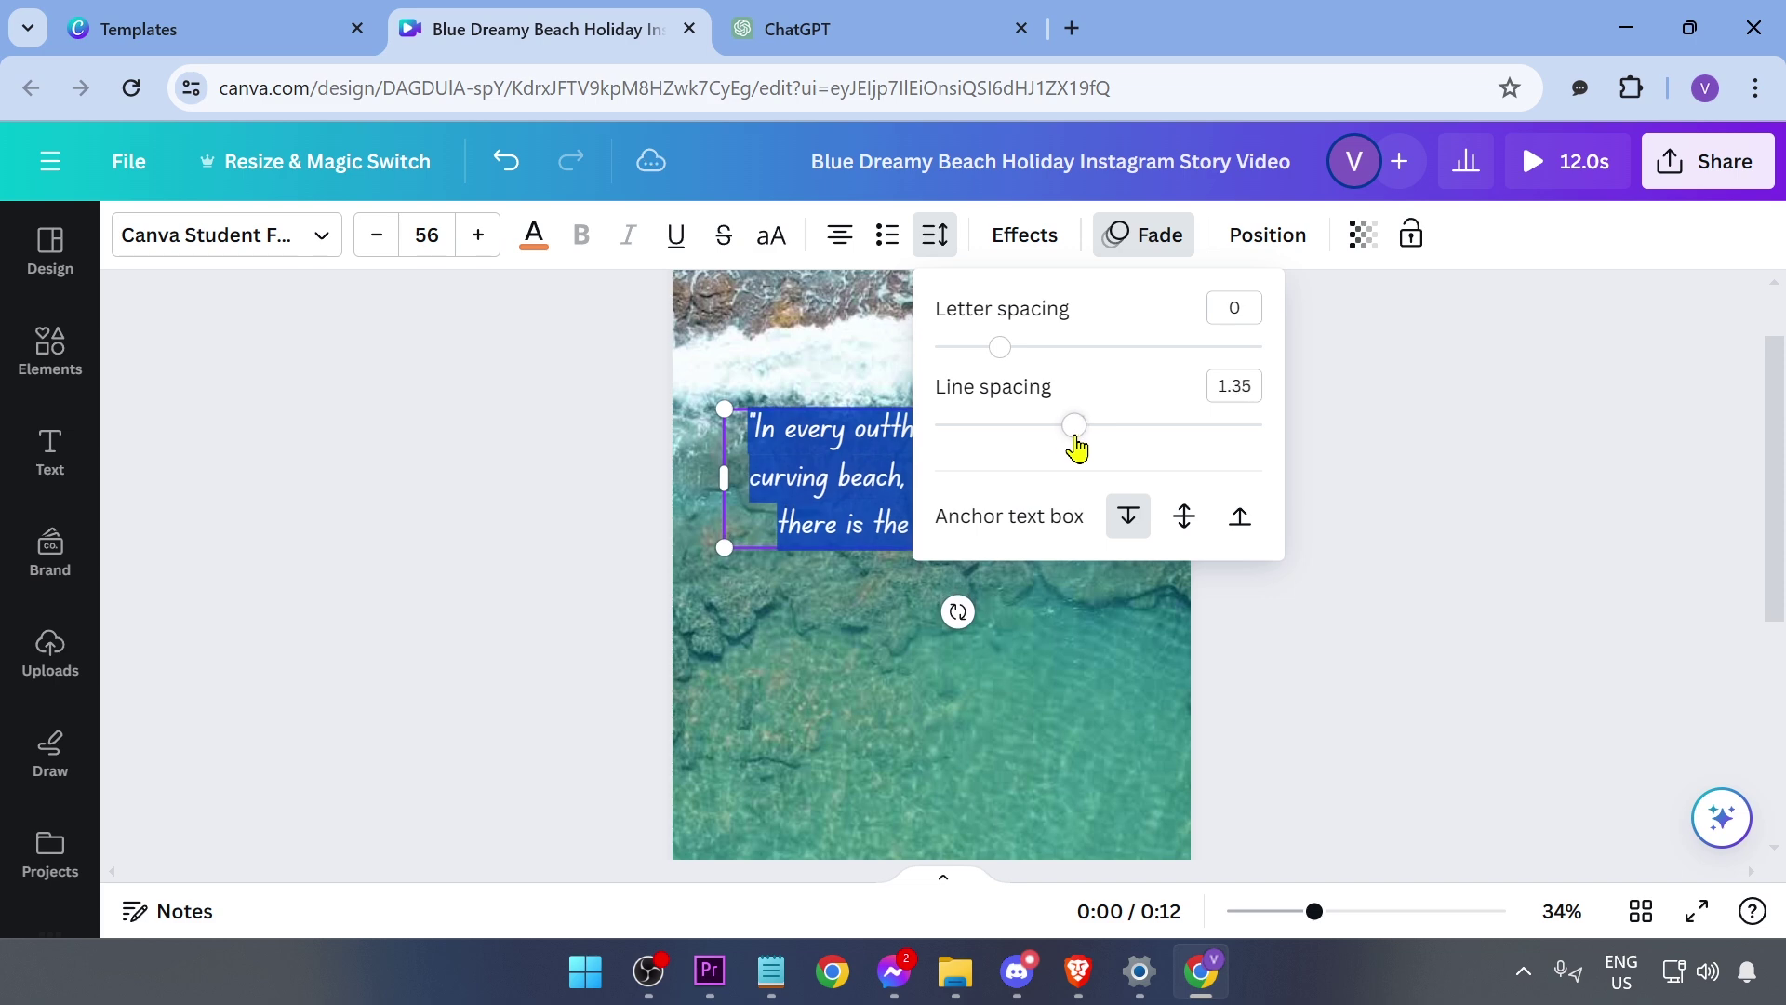
left_click(586, 461)
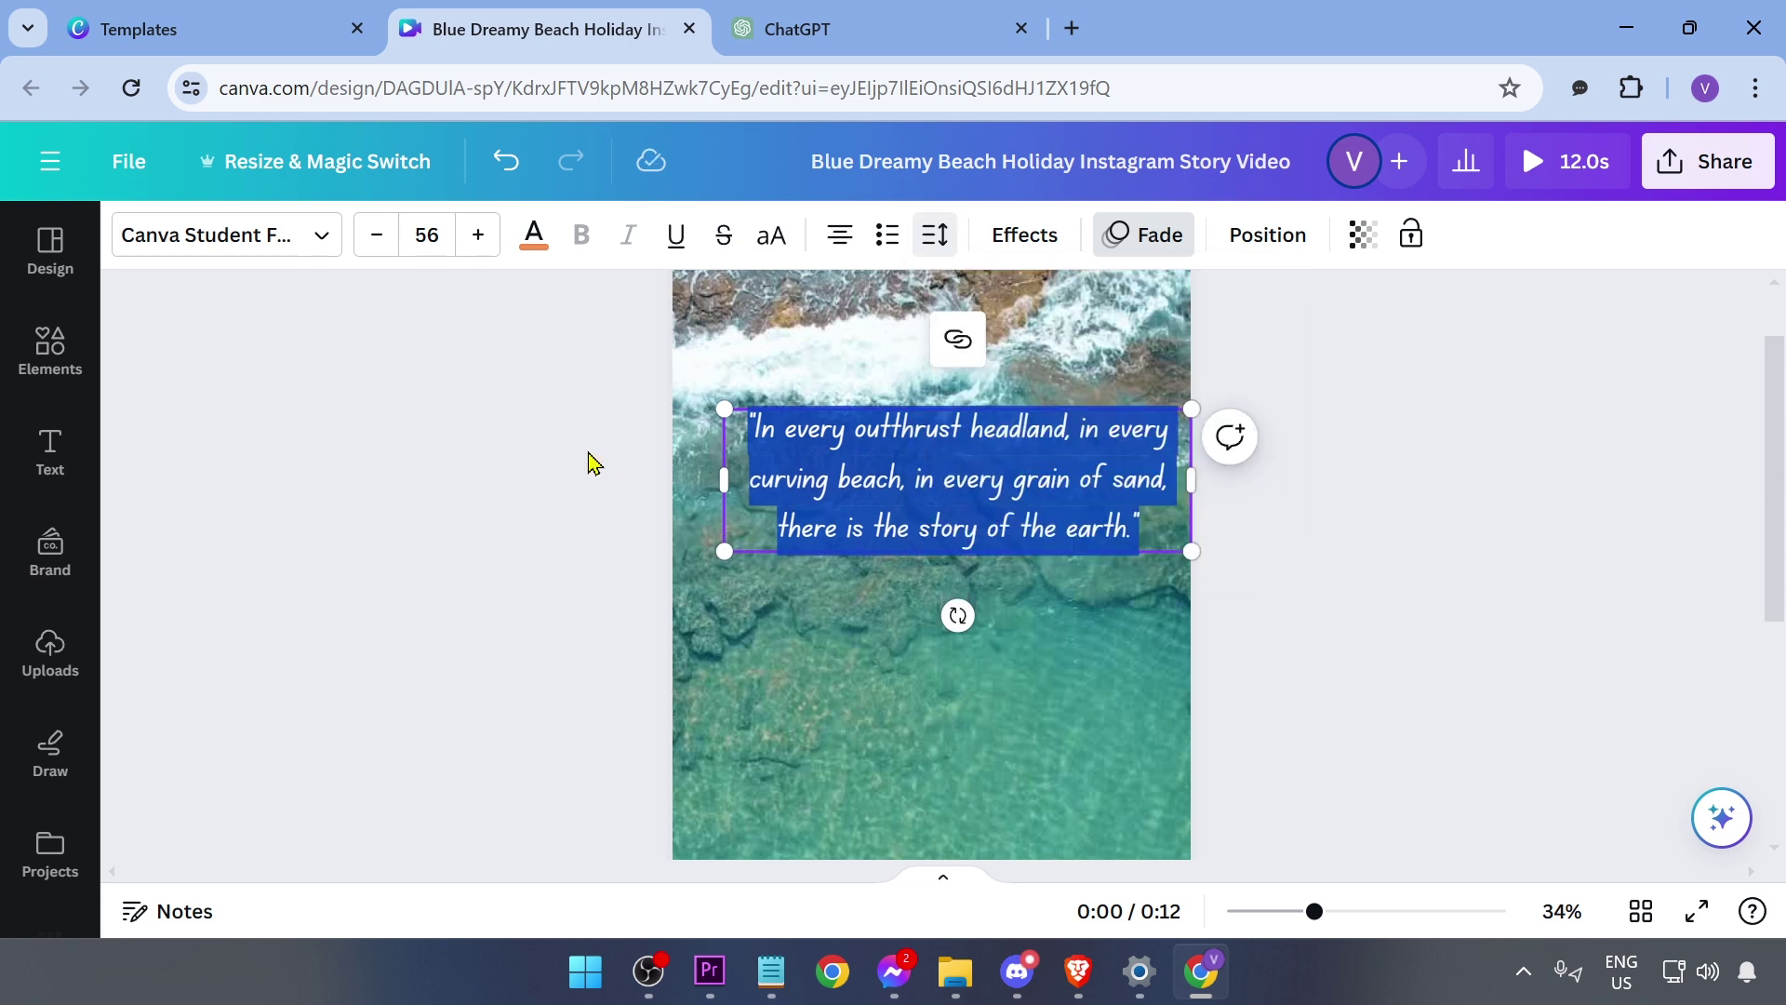
double_click(989, 483)
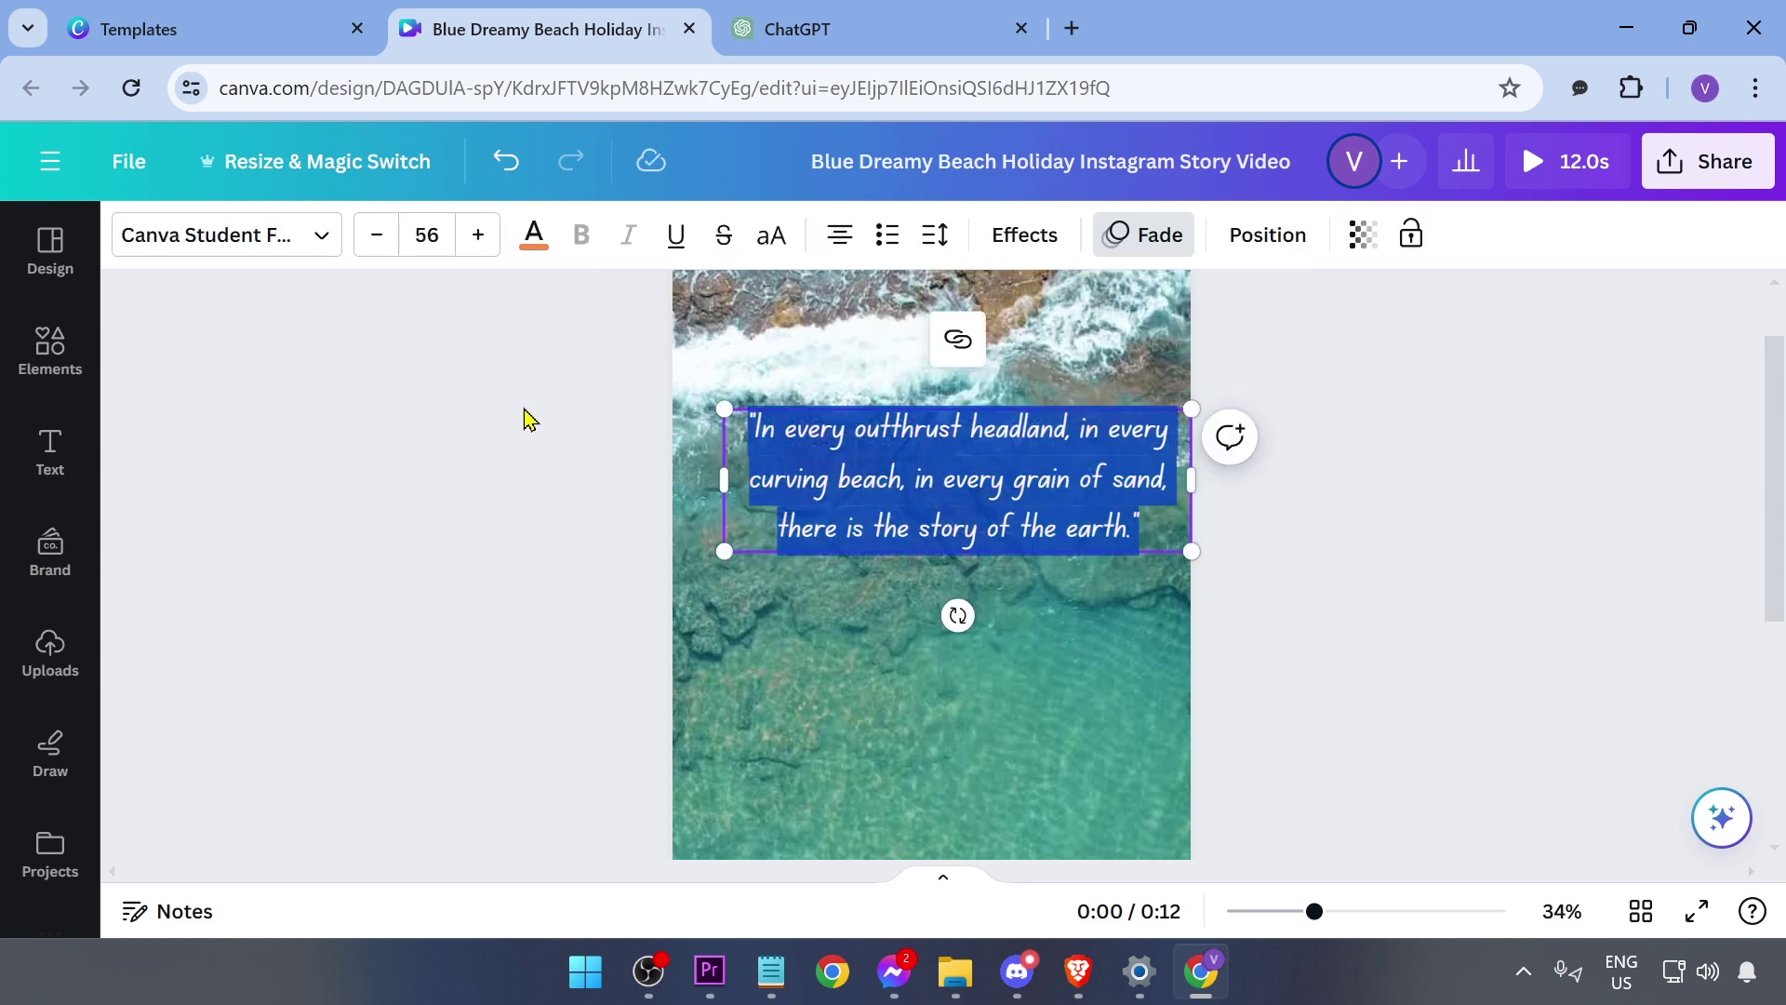
left_click(533, 235)
left_click(150, 792)
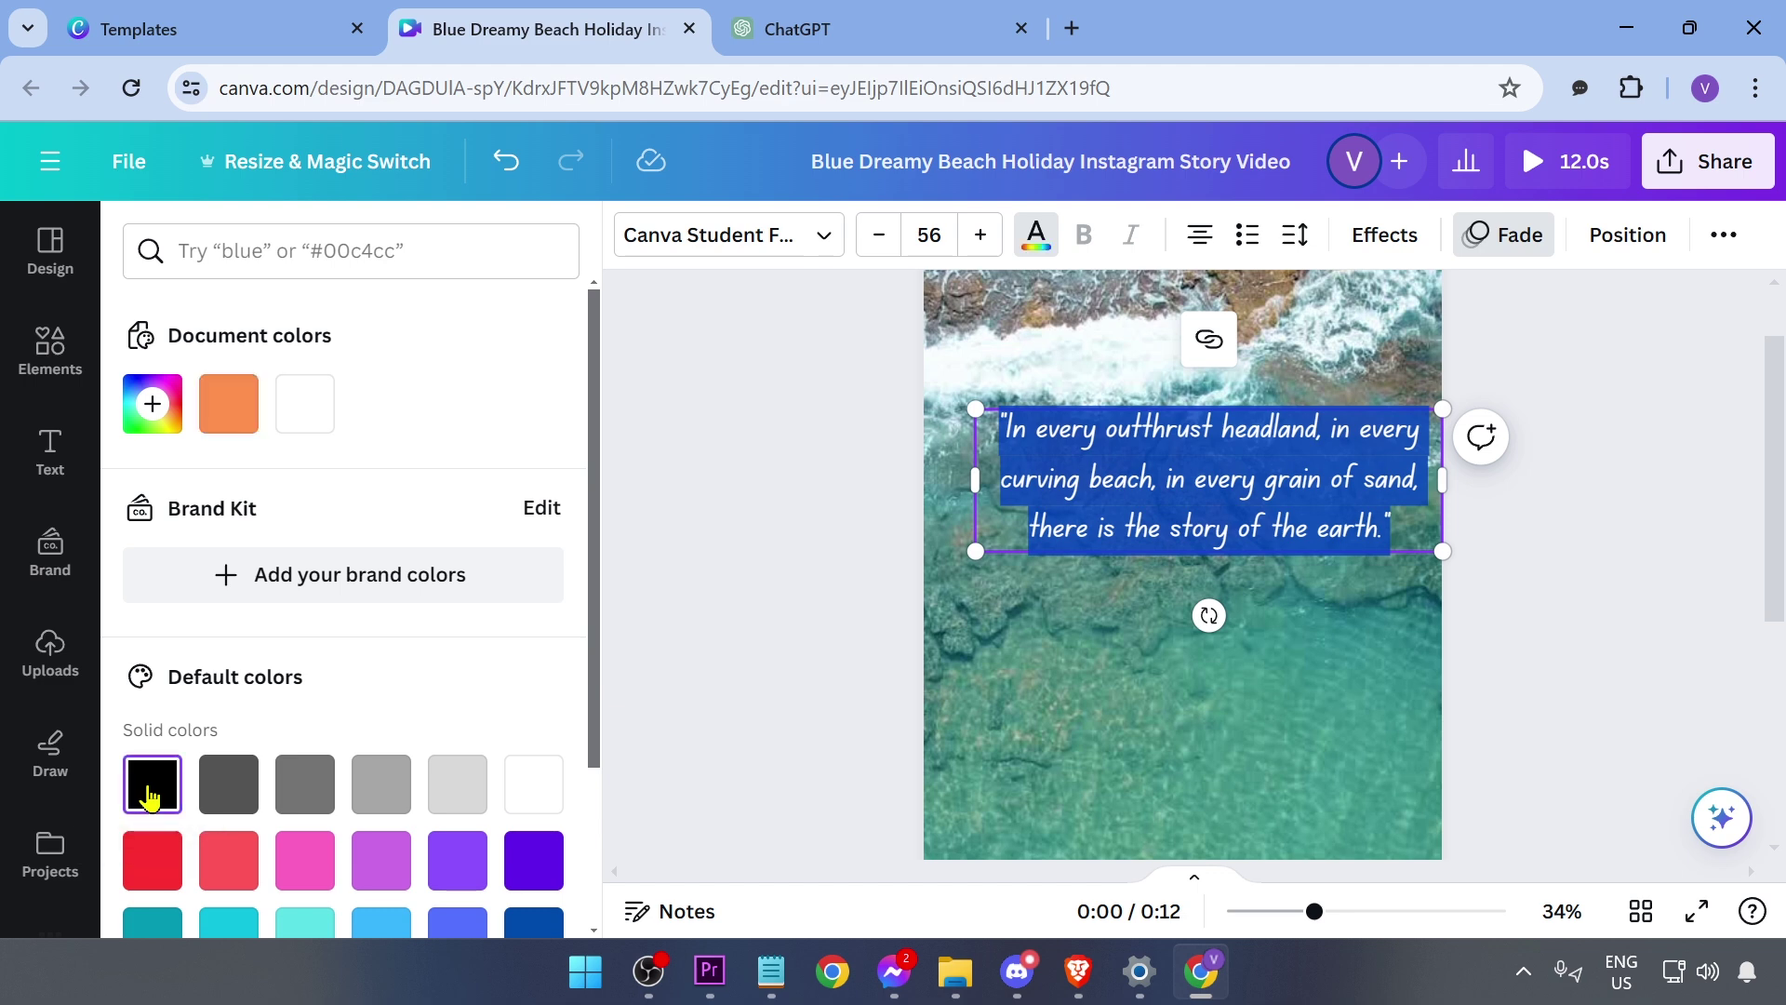
left_click(671, 605)
Shrink the quote slightly and align it to the page's centre guide
left_click(926, 483)
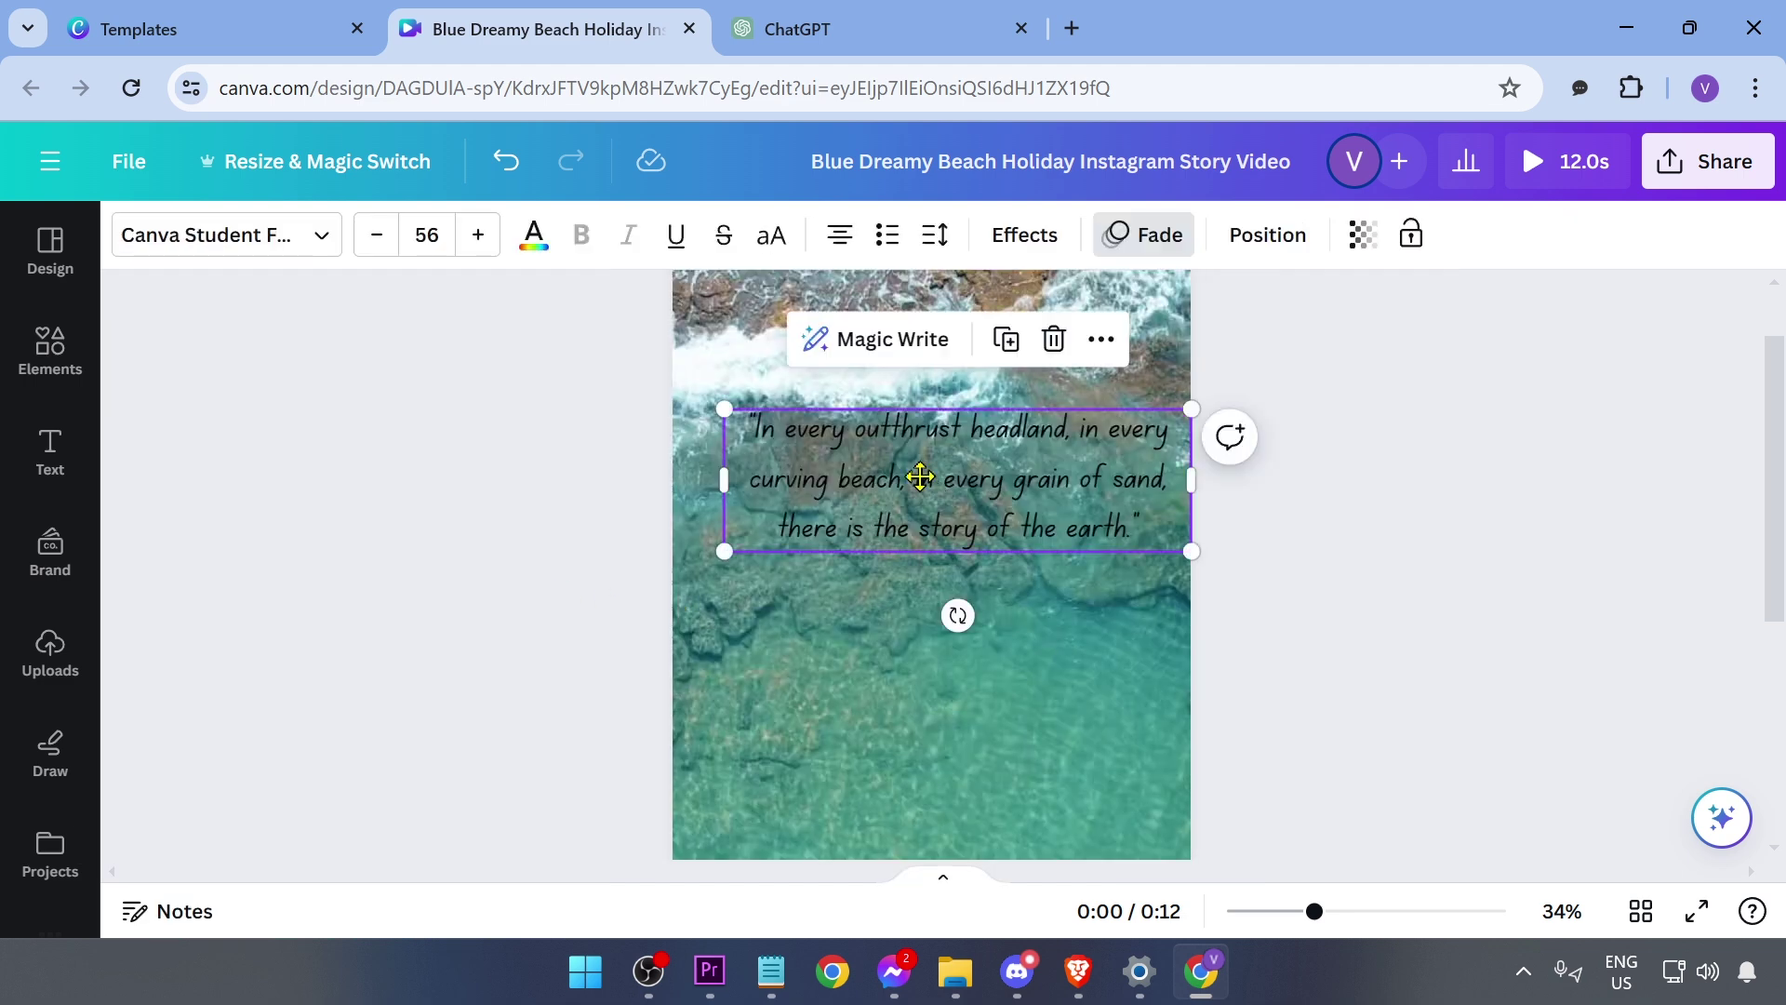
left_click_drag(926, 483, 911, 517)
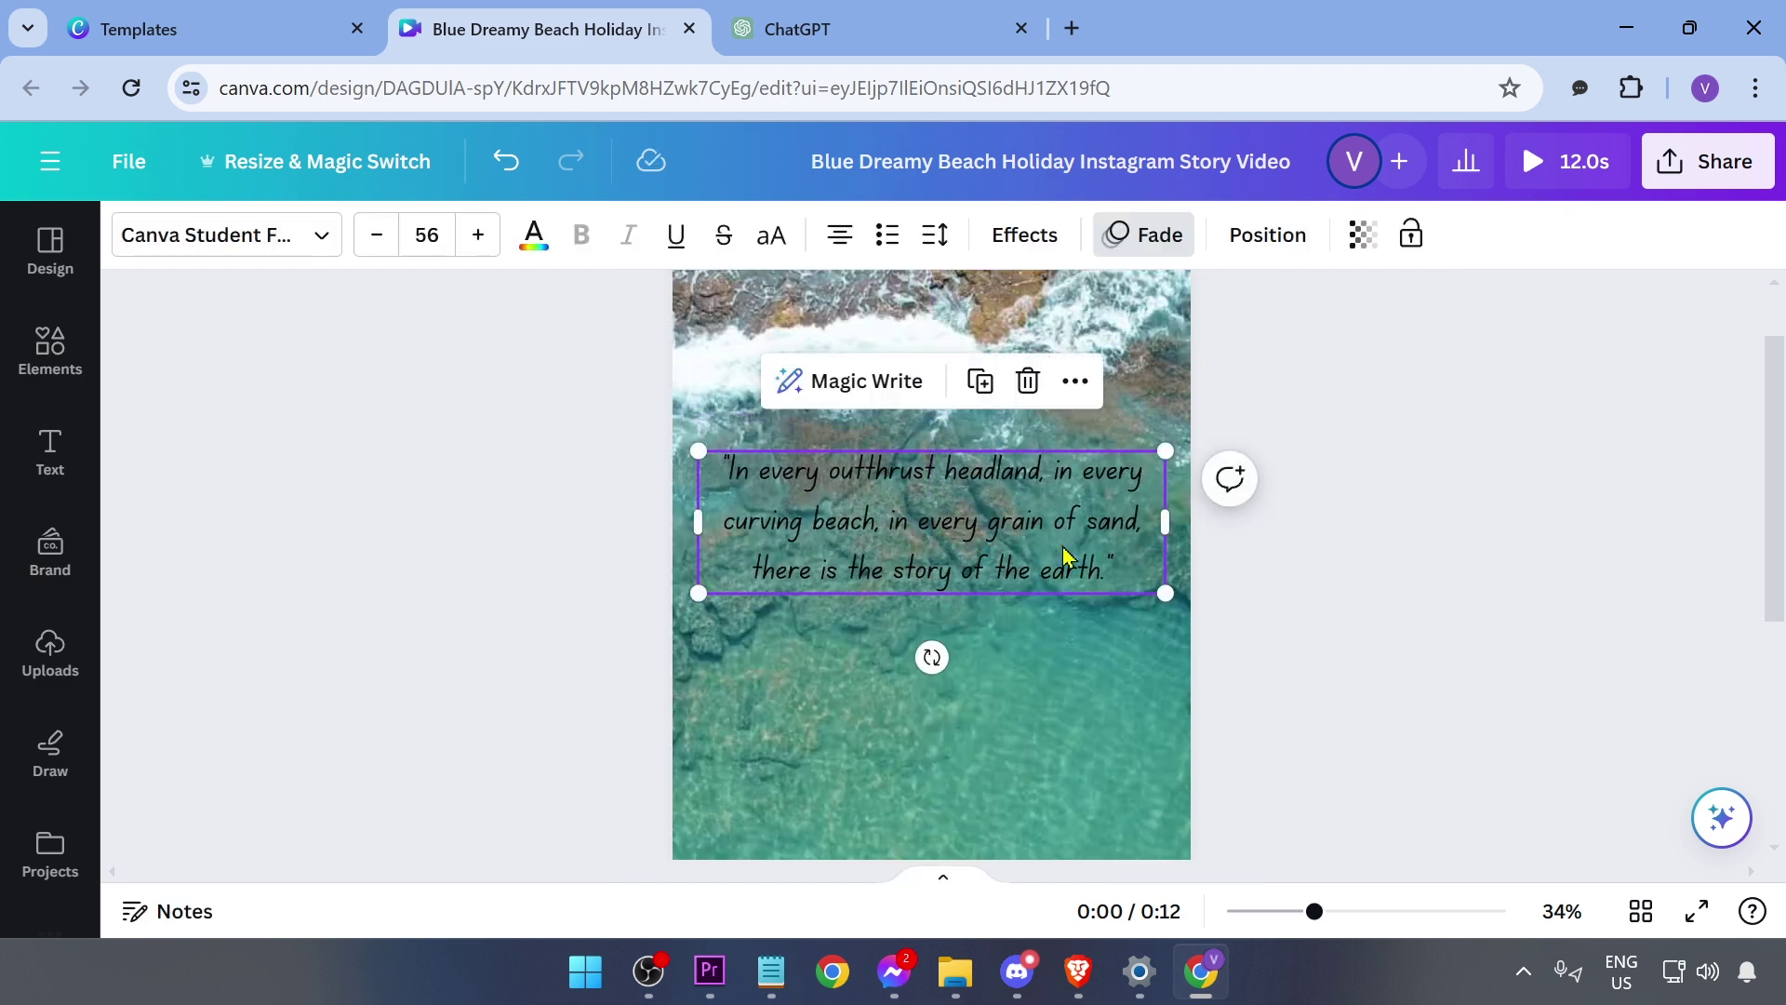
left_click_drag(1164, 589, 1137, 586)
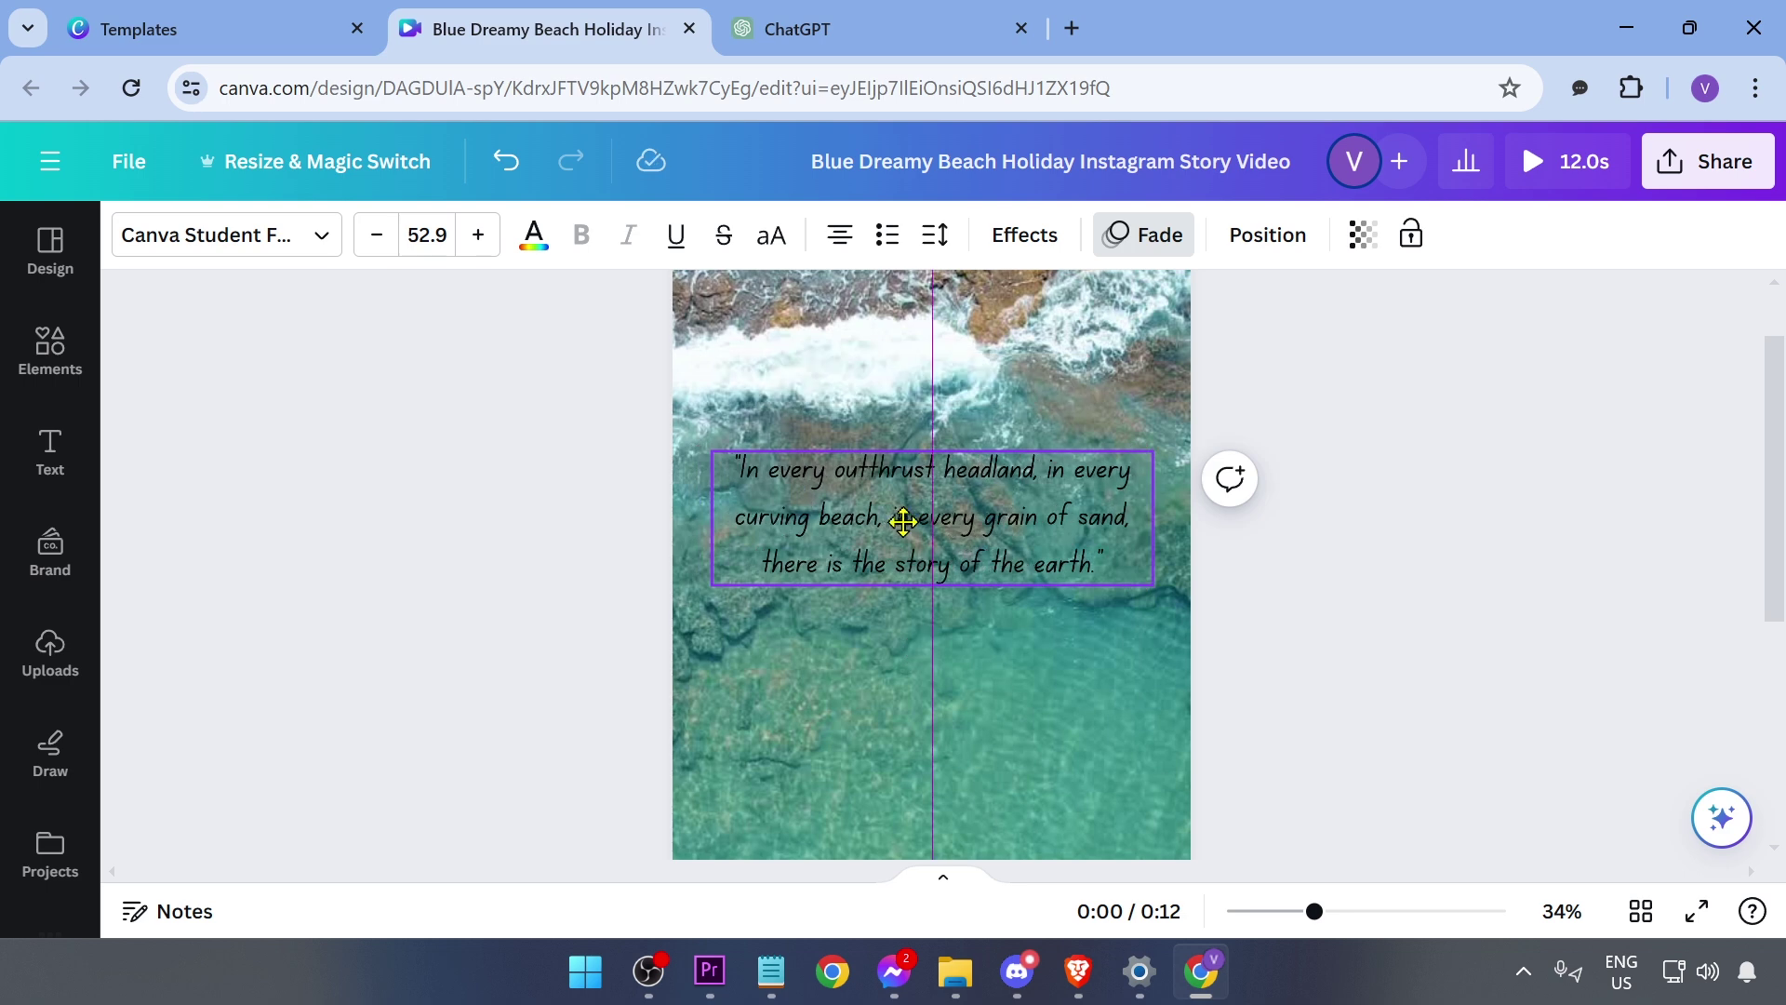
left_click_drag(902, 518, 898, 521)
double_click(966, 522)
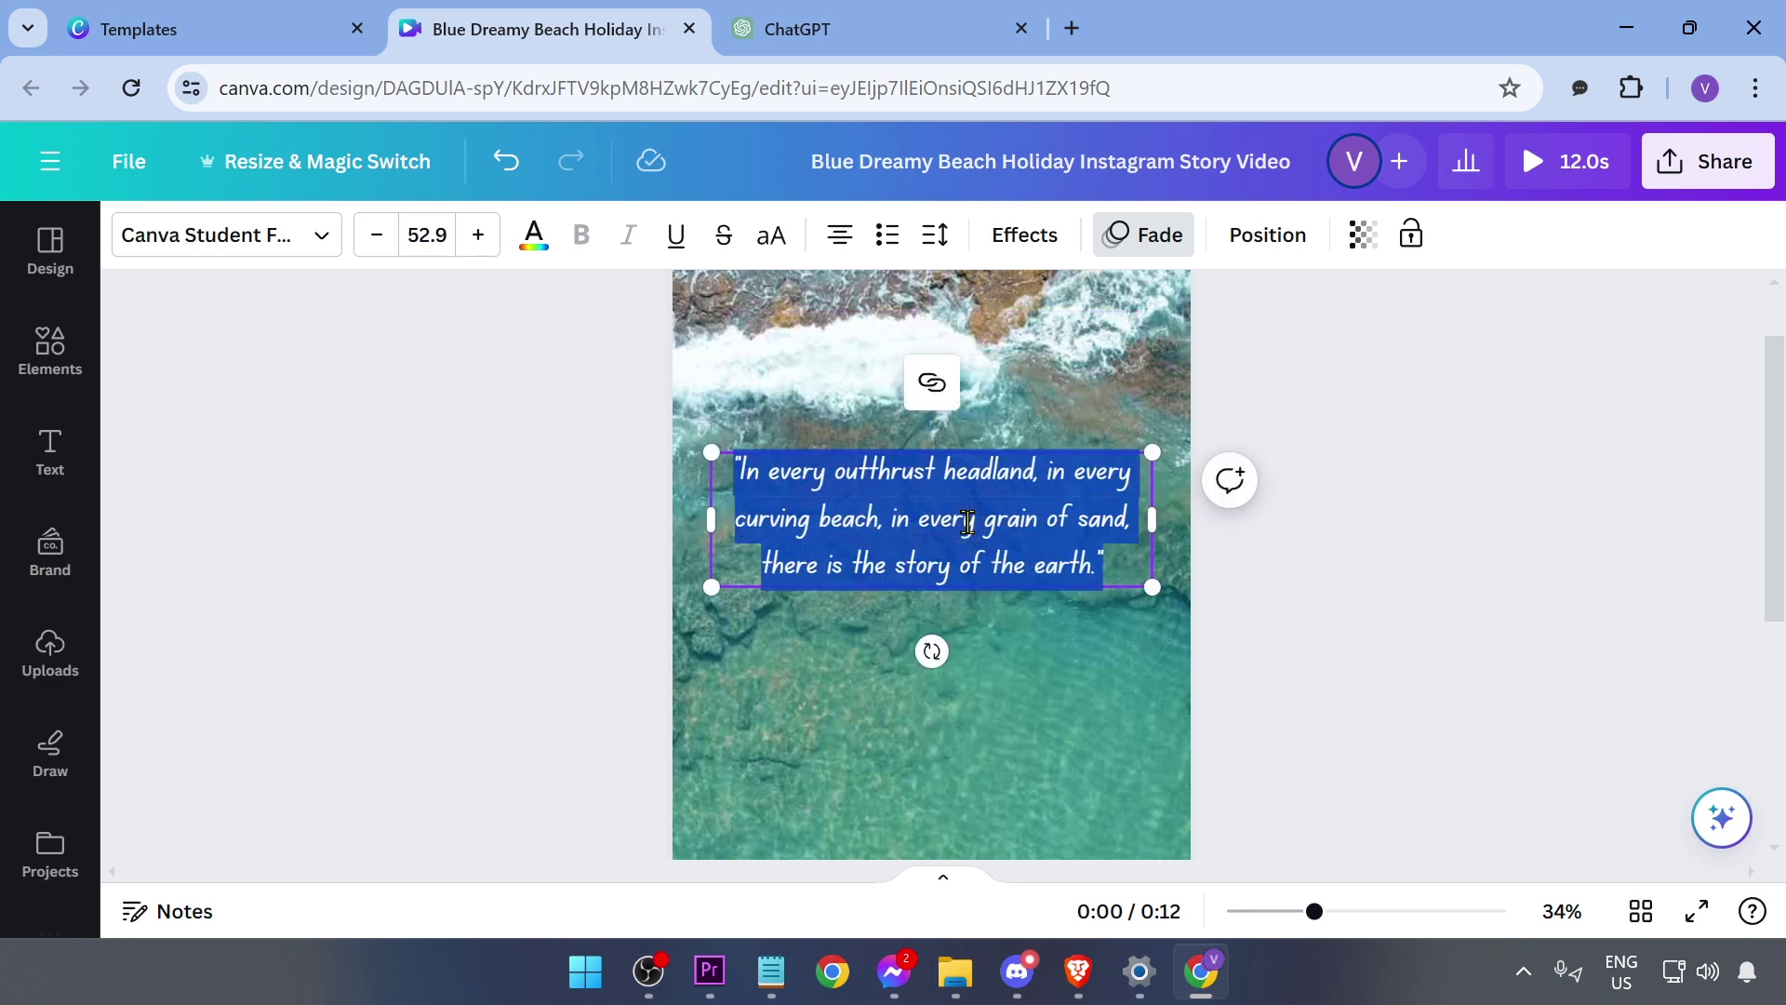
key("Escape")
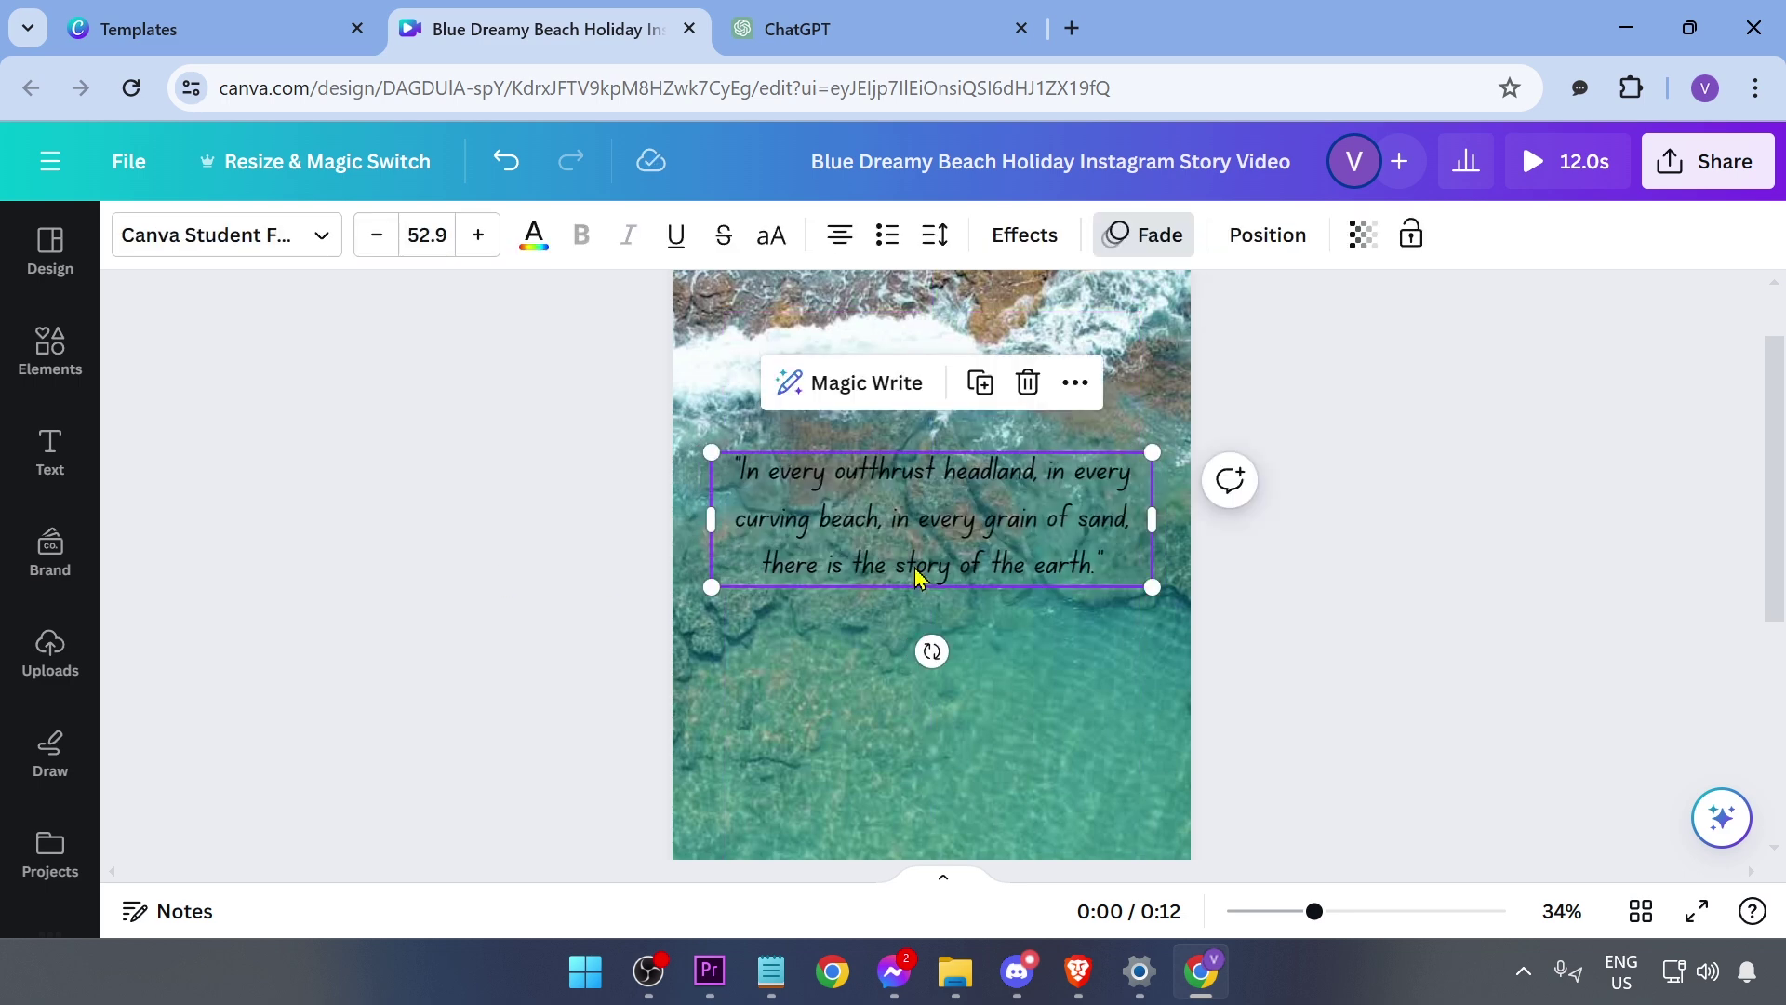
Give the quote a white Outline effect with thickness around 73
left_click(1023, 236)
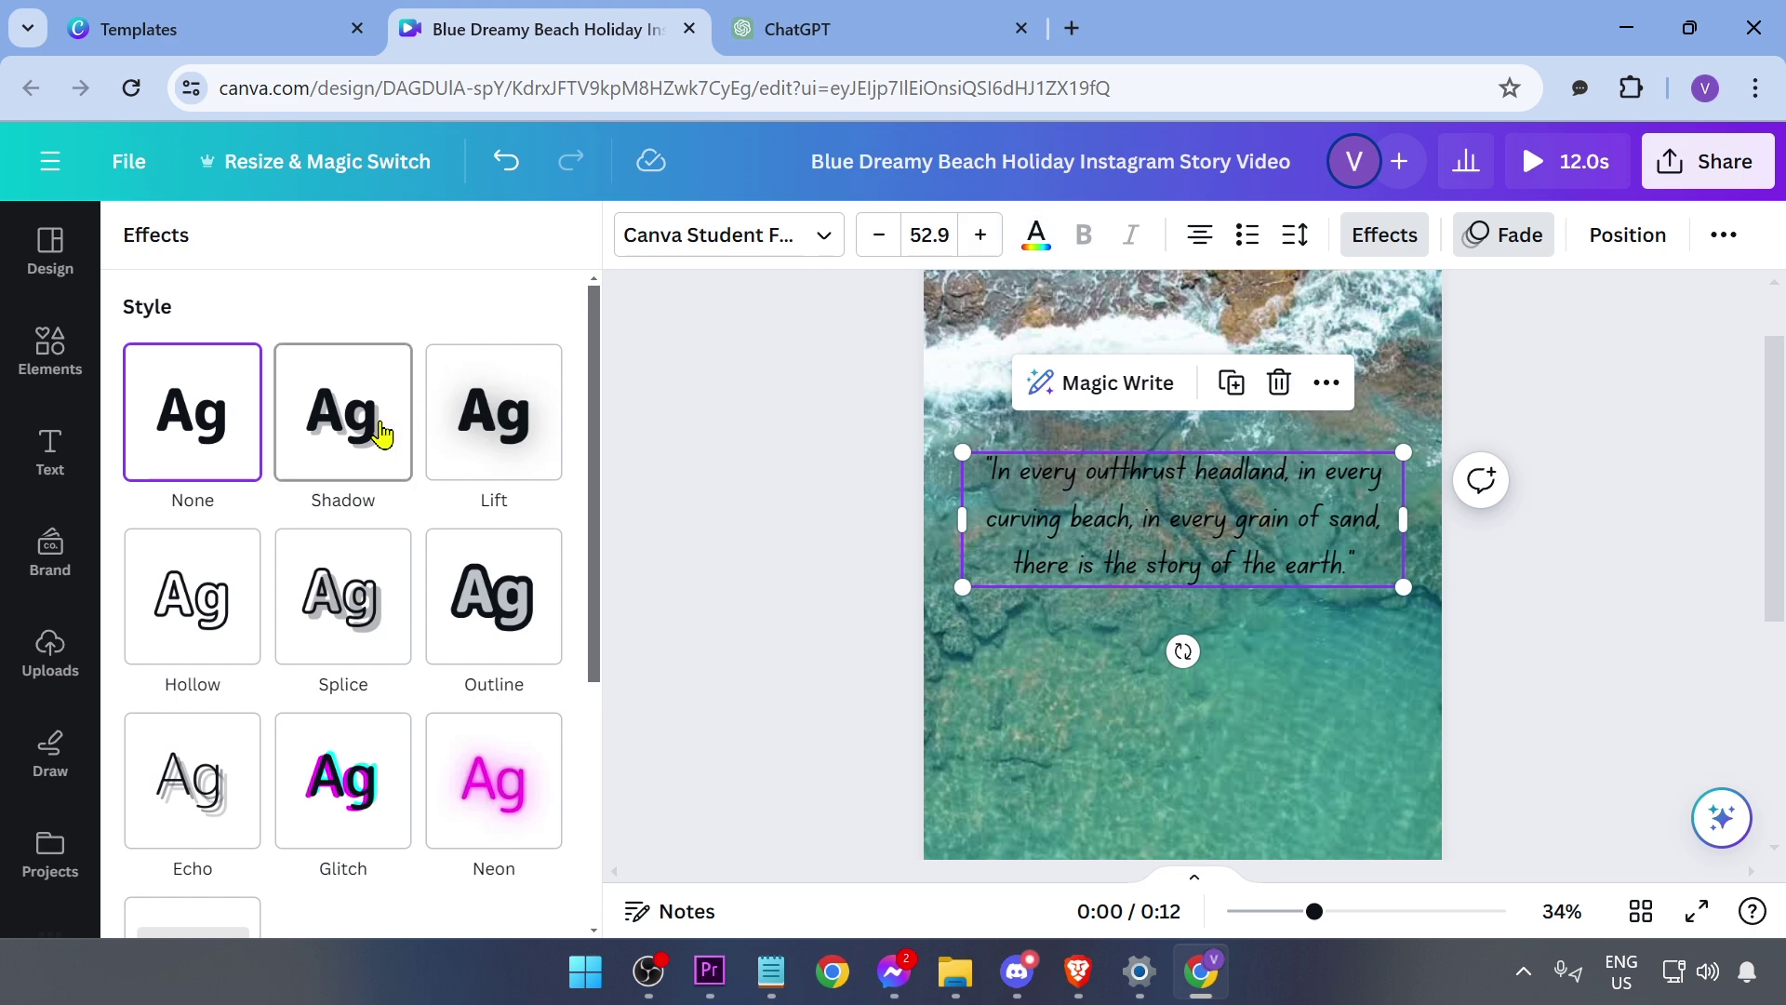
scroll(391, 447, "down", 2)
left_click(493, 469)
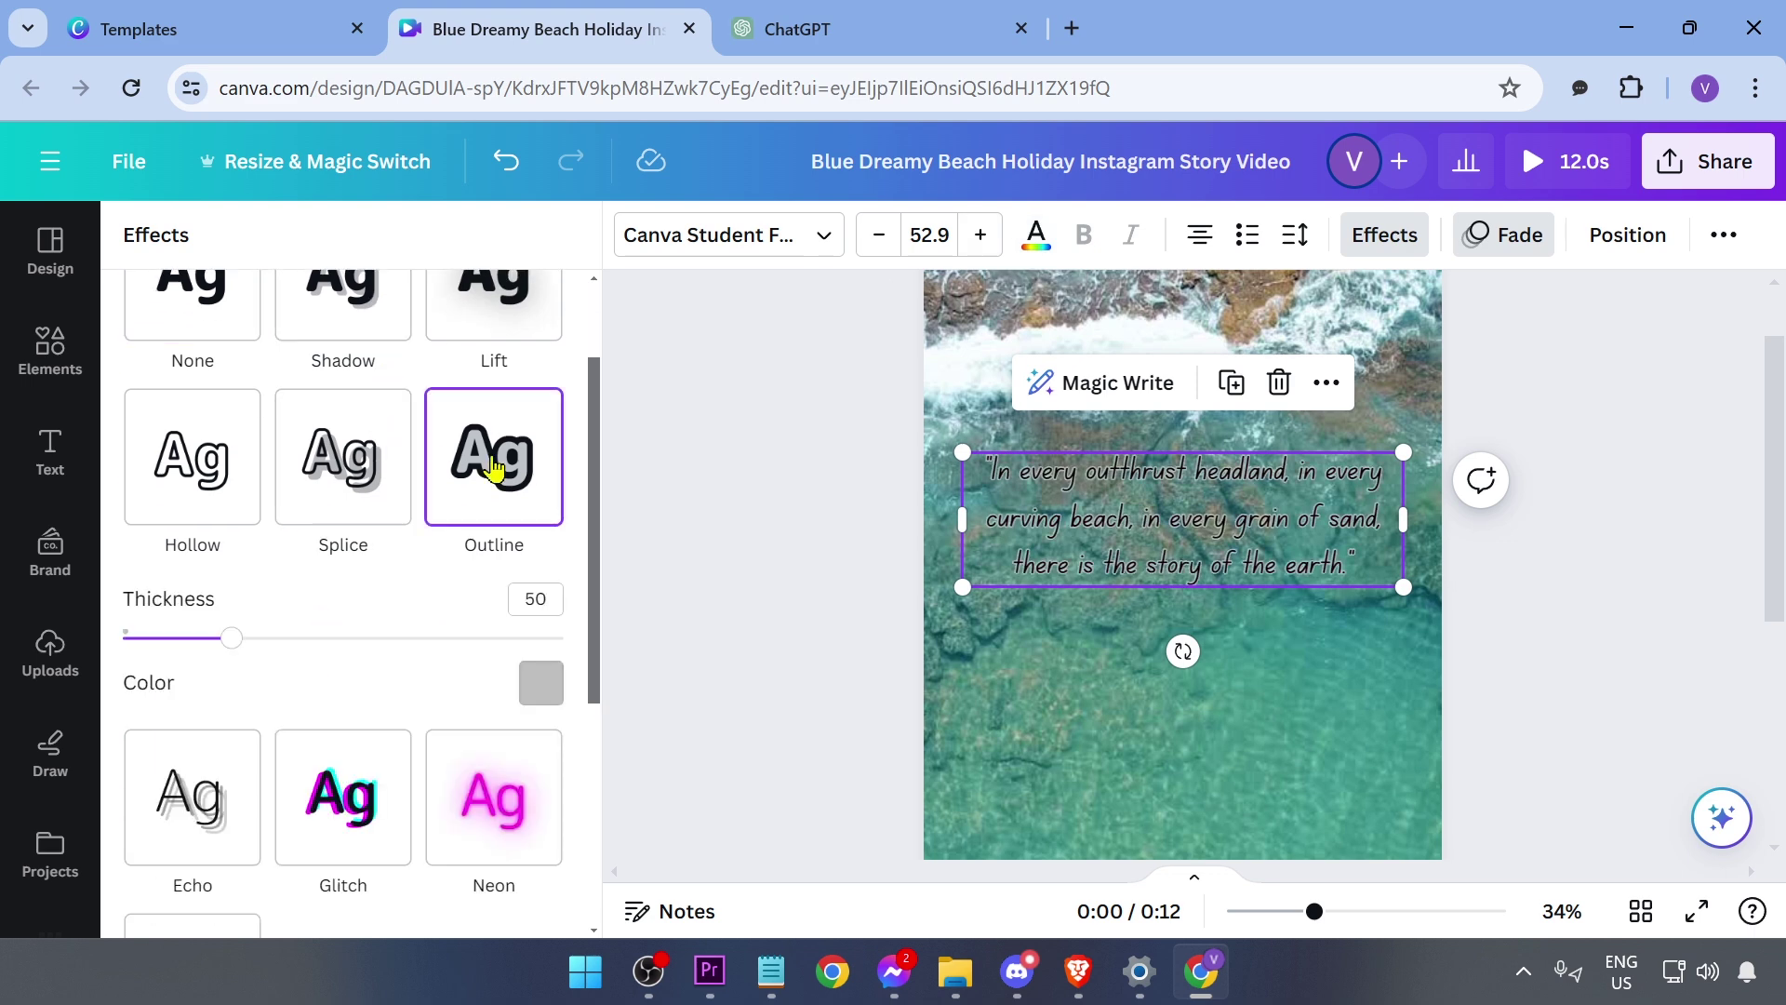
left_click_drag(209, 640, 284, 681)
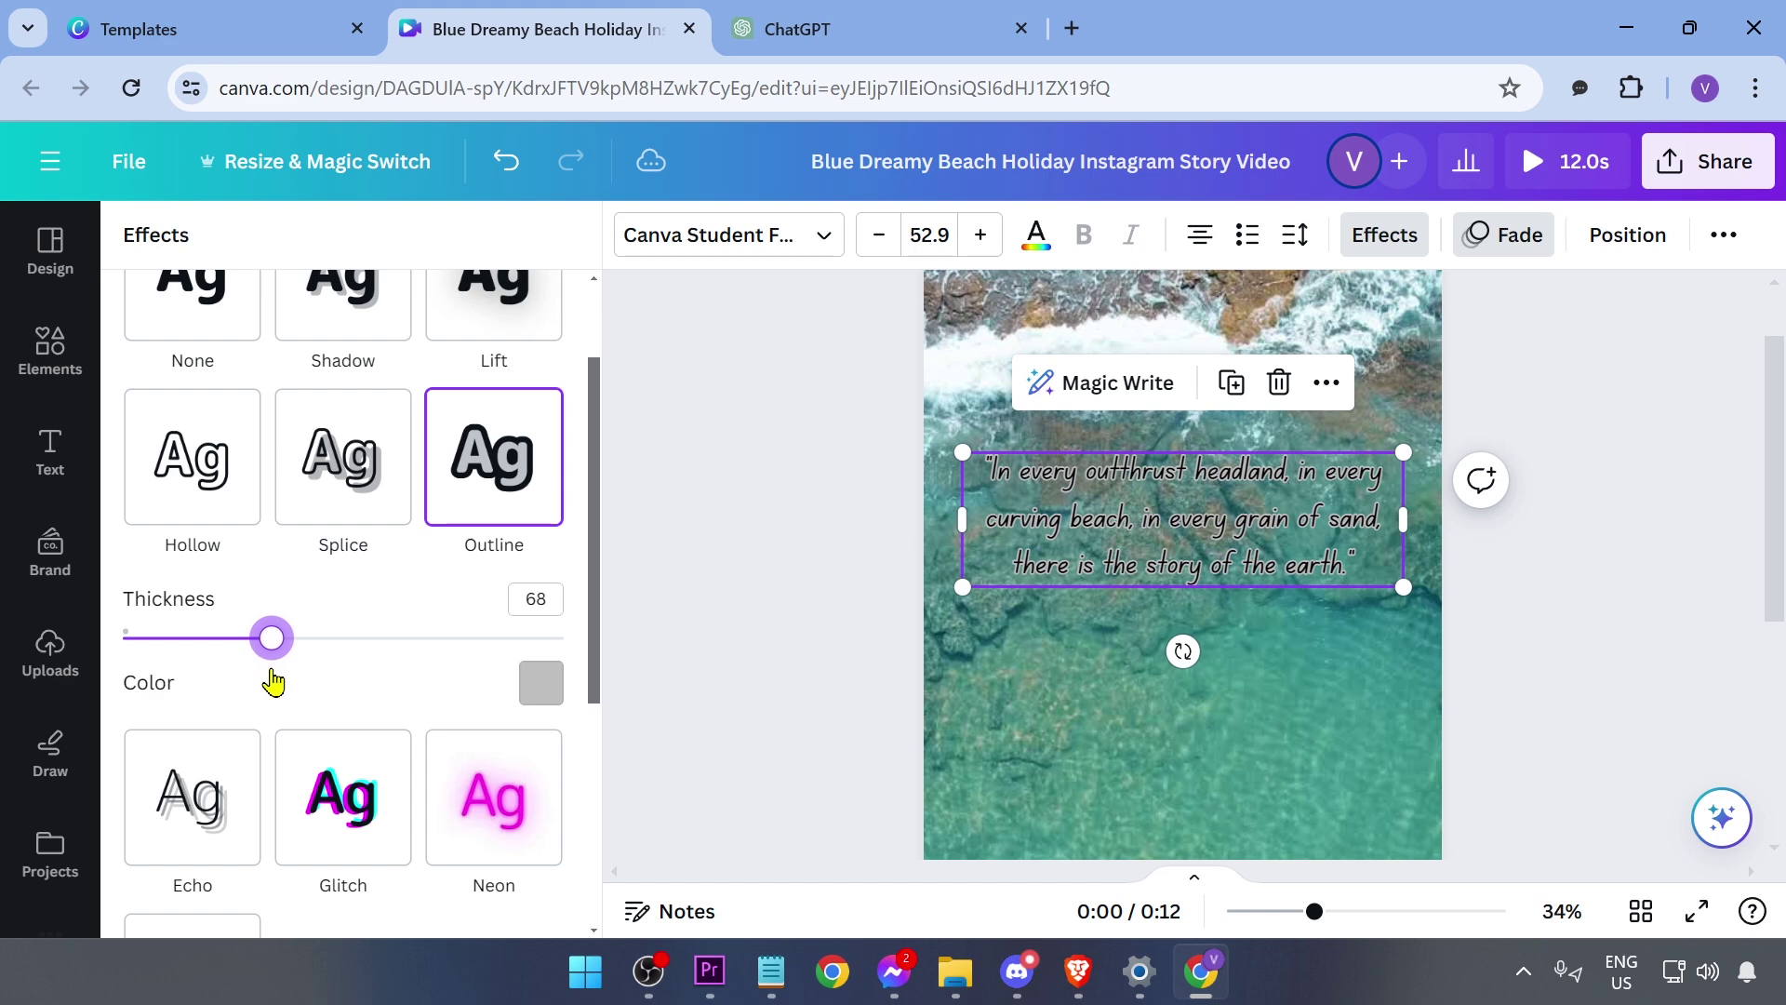
scroll(286, 682, "down", 2)
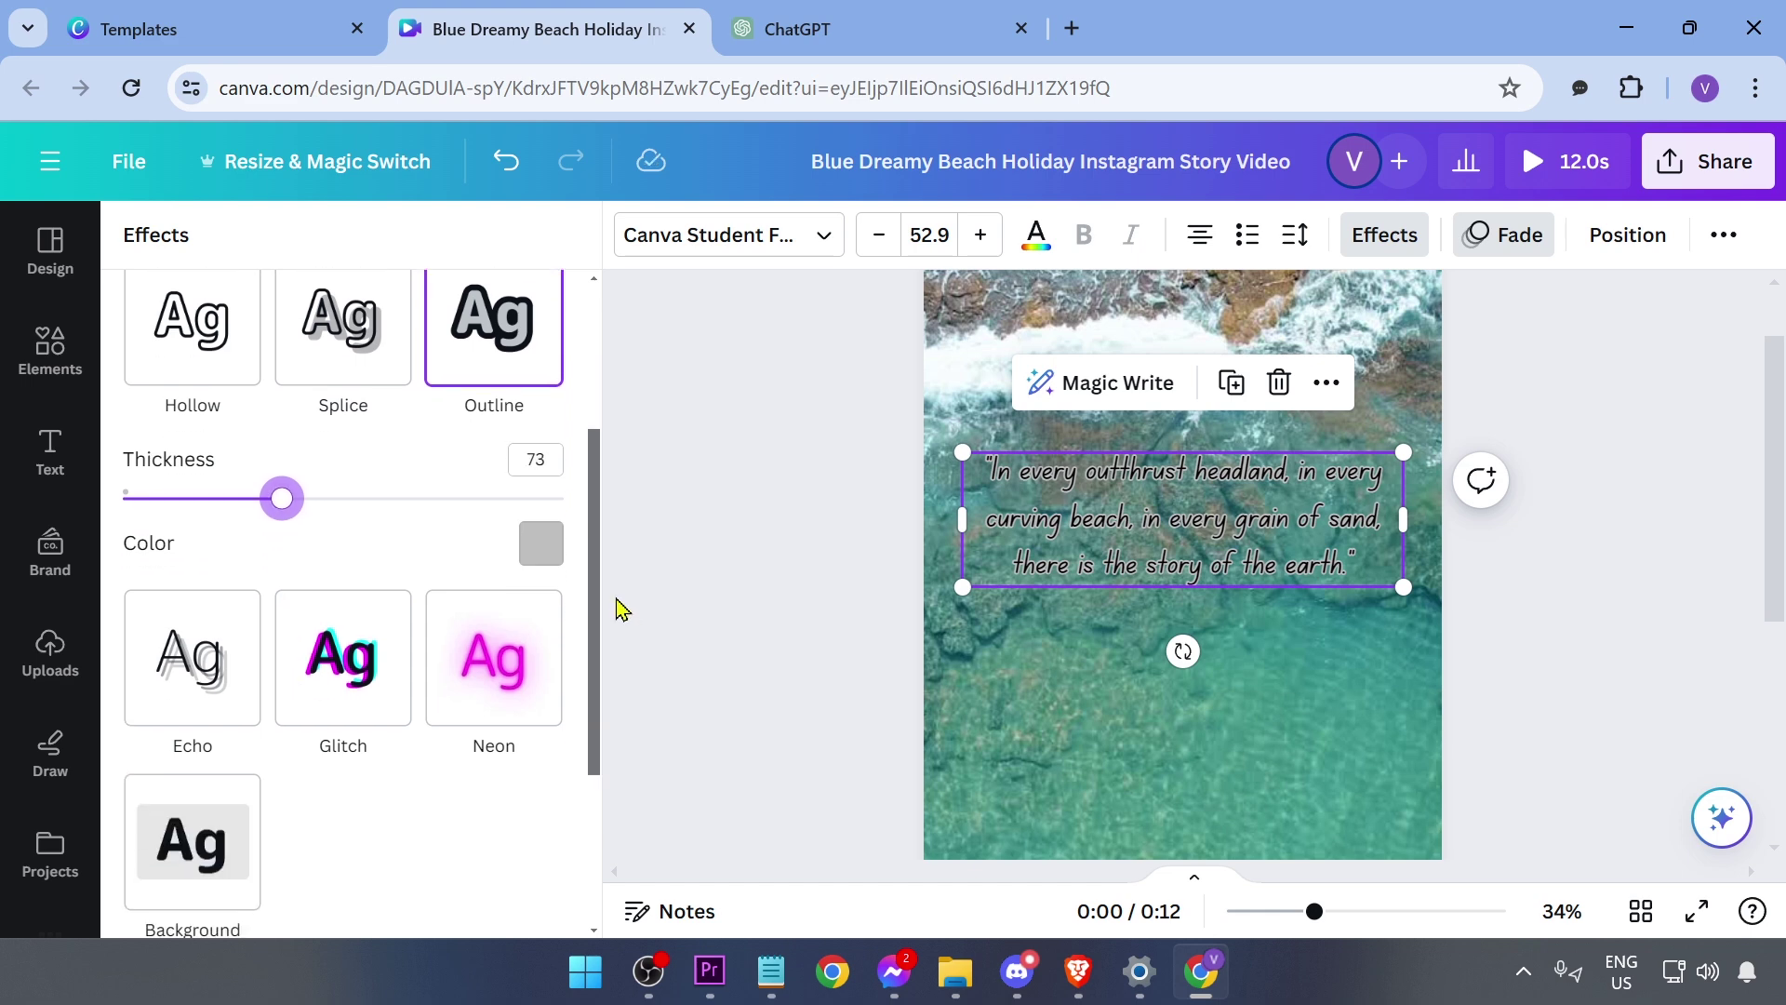
left_click(541, 547)
left_click(289, 693)
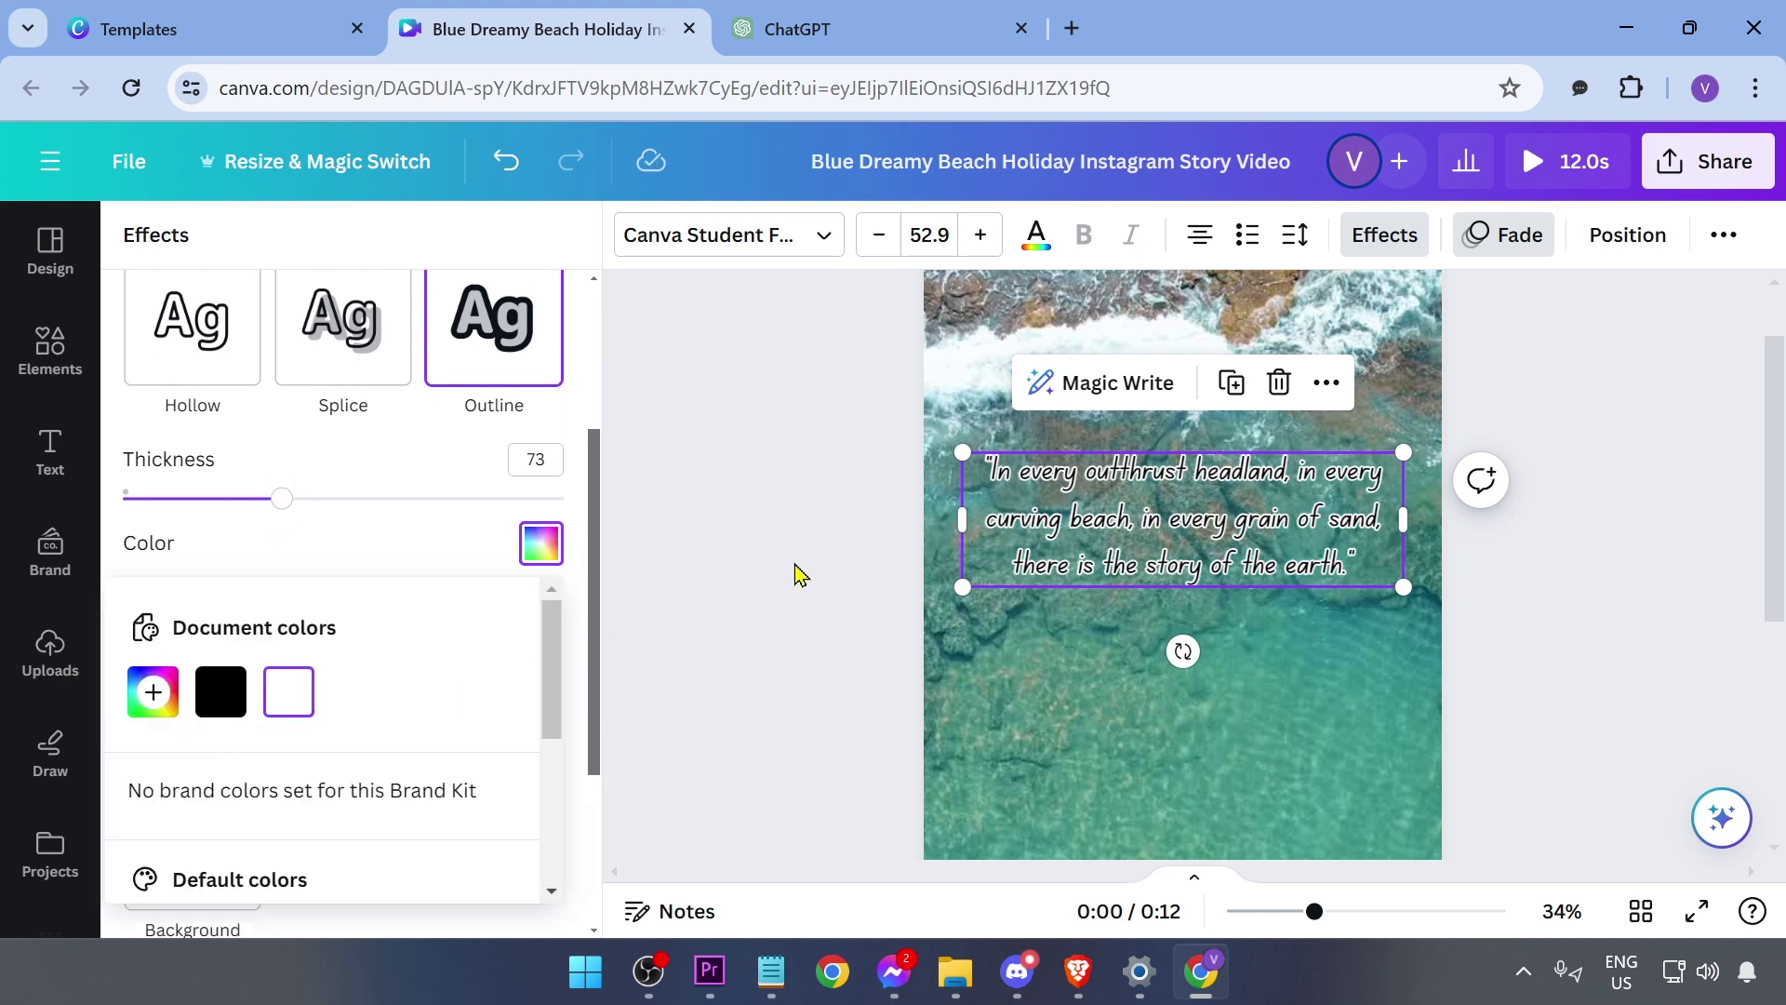
left_click(755, 574)
Nudge the outlined quote slightly right and deselect it to preview
left_click(478, 546)
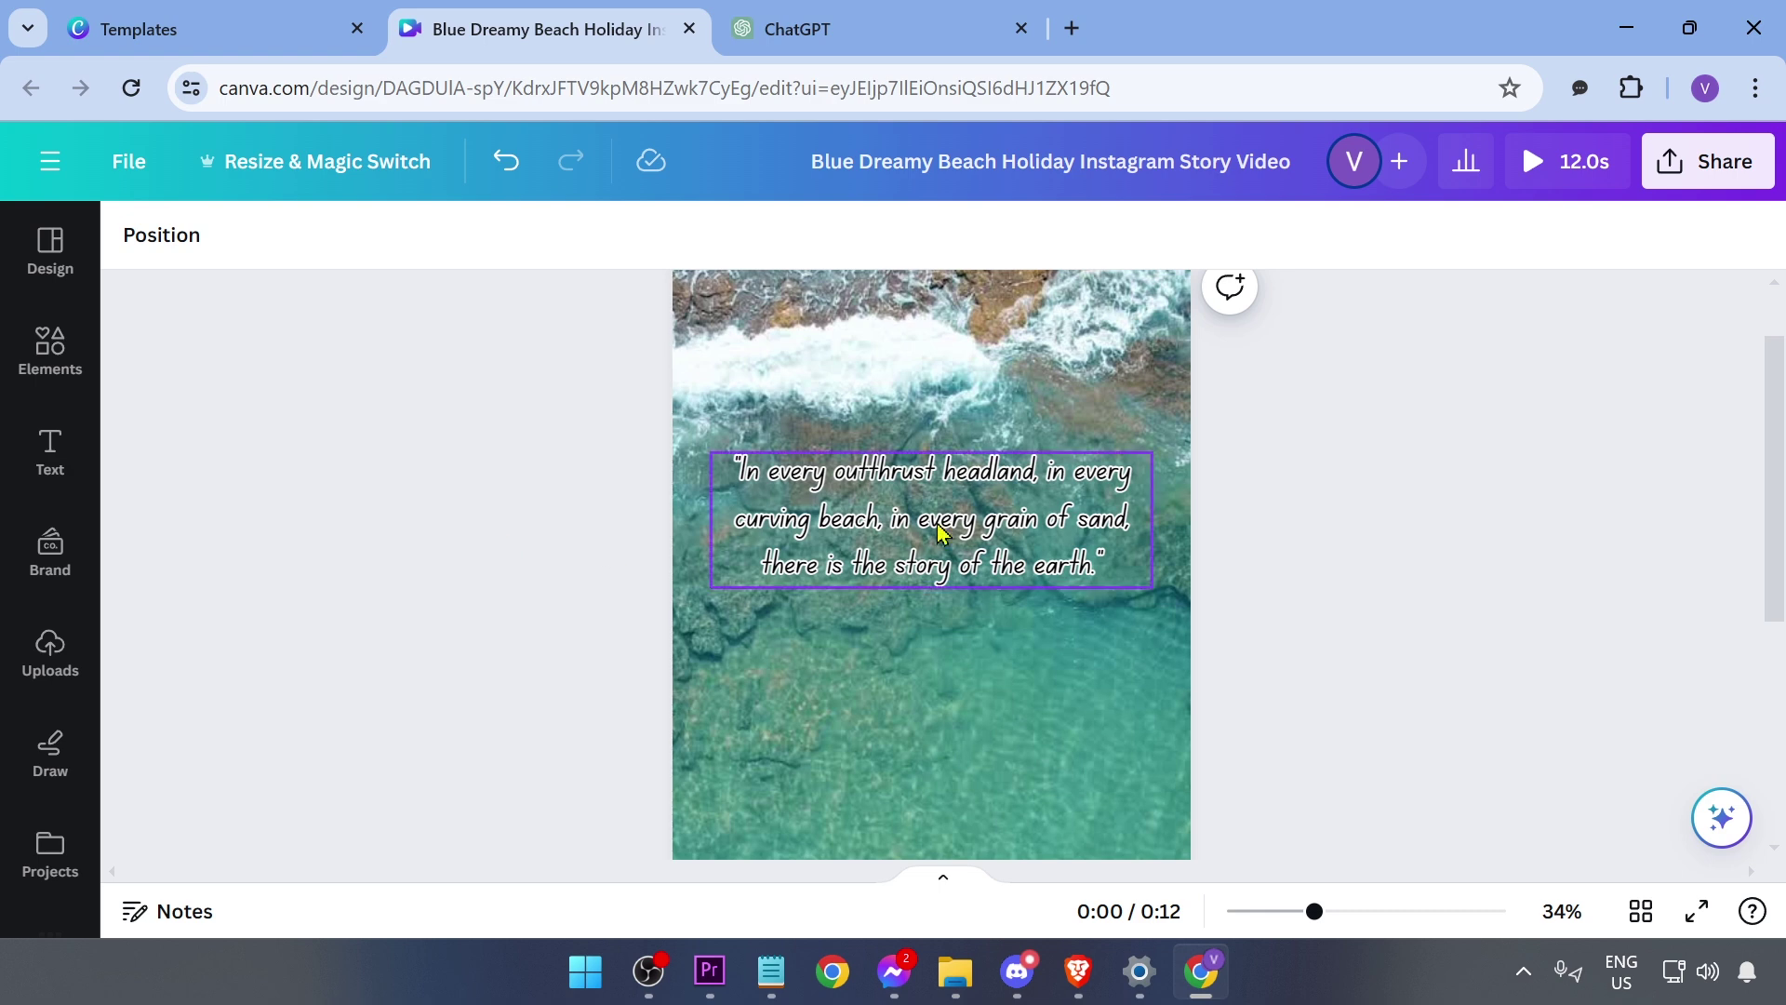
left_click(1039, 524)
left_click_drag(1039, 523, 1052, 525)
left_click(419, 558)
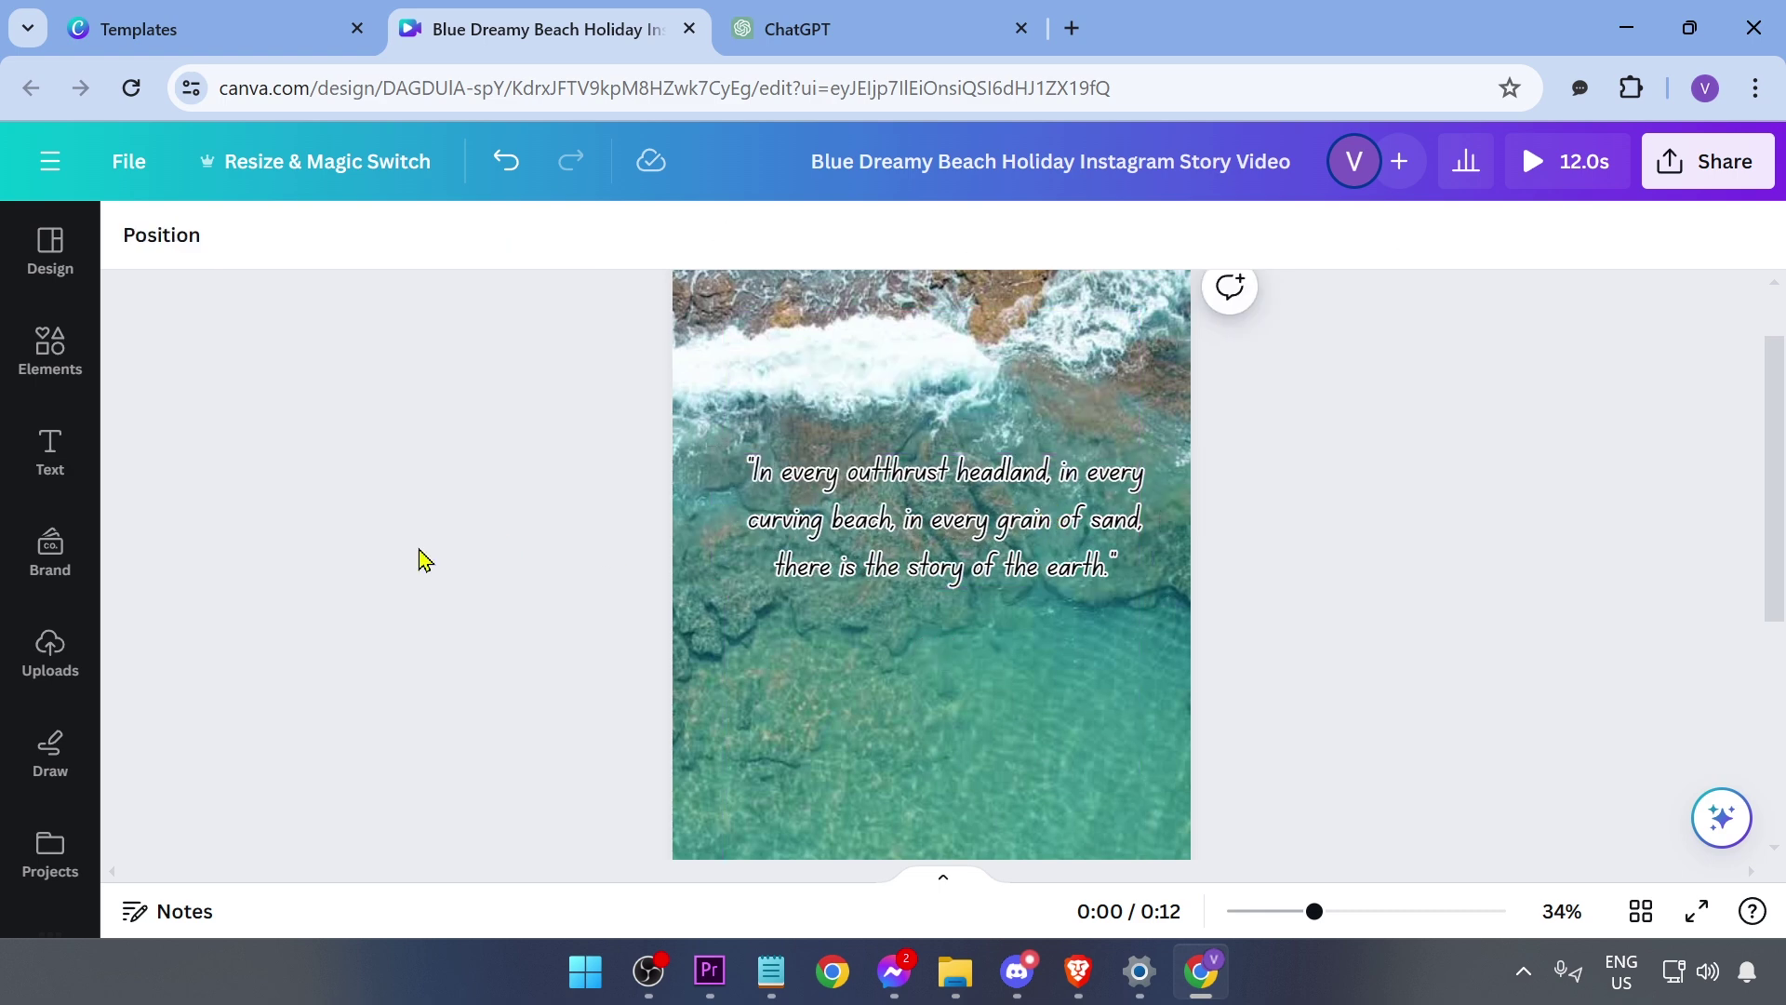
left_click(707, 521)
Copy '- Rachel Carson' from ChatGPT and paste it into the design
left_click(843, 15)
left_click_drag(727, 322, 888, 327)
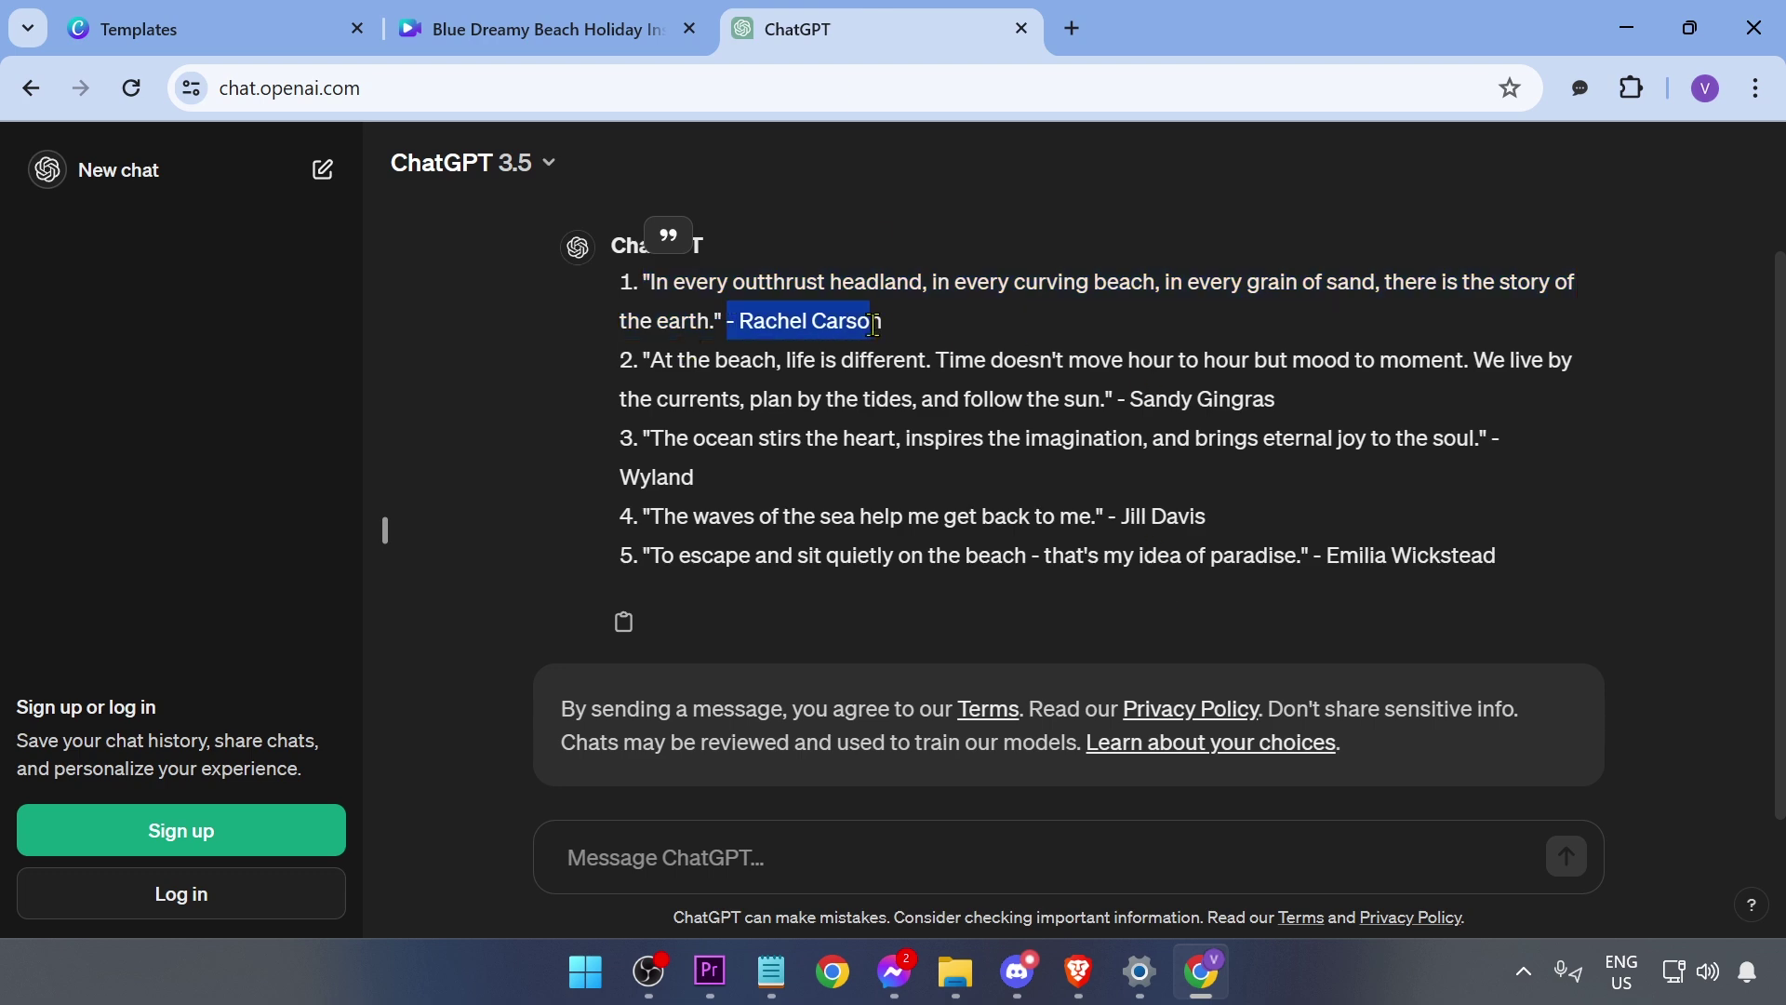
key("ctrl+c")
key("ctrl+shift+Tab")
key("ctrl+v")
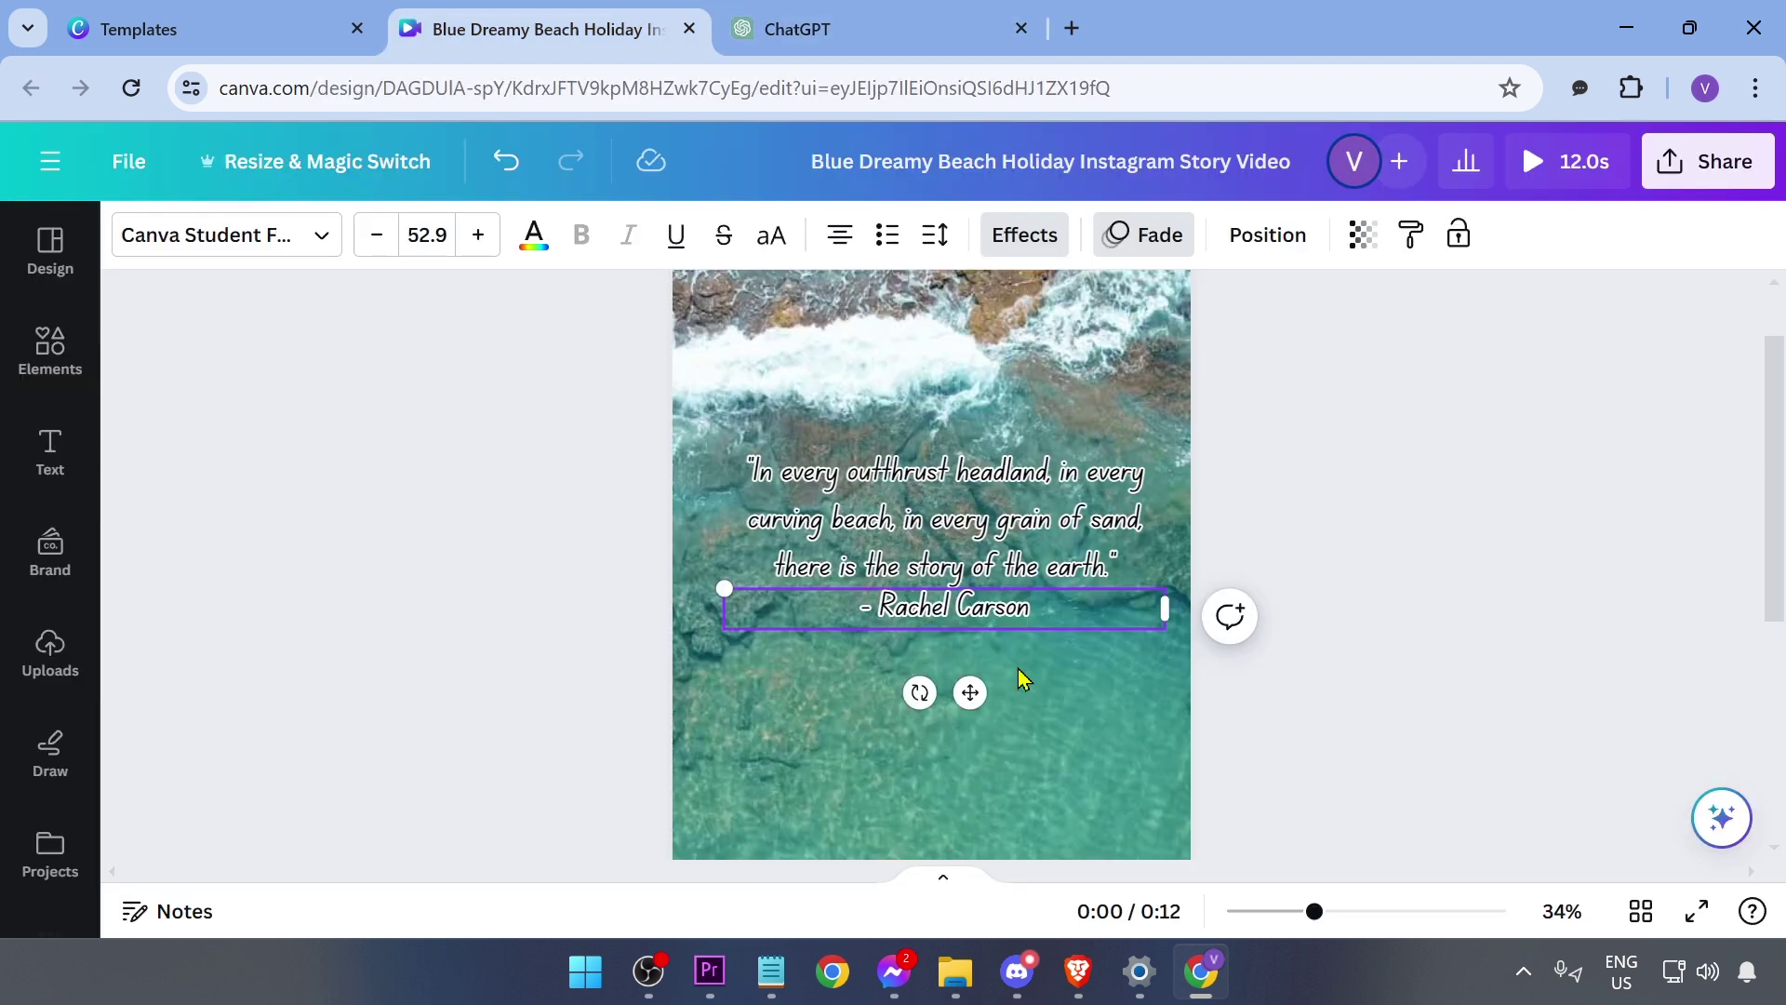
key("Return")
Set the author line to font size 72 and narrow its text box
left_click(427, 235)
scroll(460, 598, "down", 3)
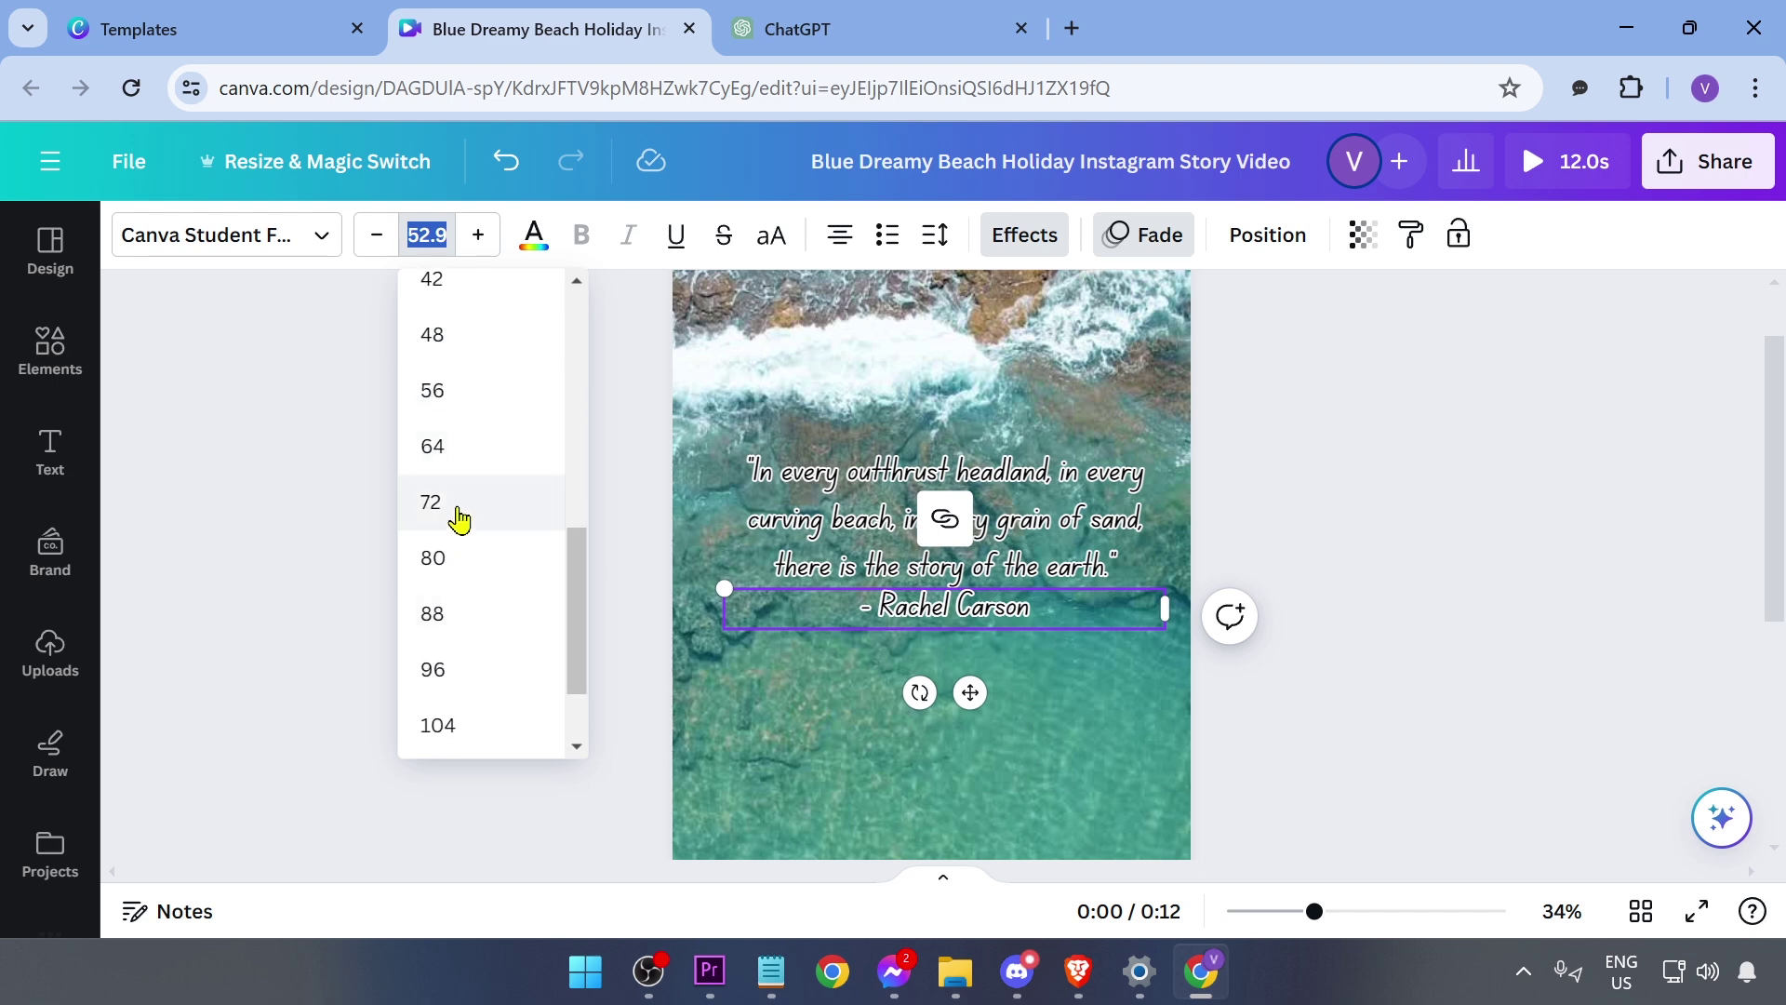
left_click(459, 516)
left_click(857, 628)
left_click_drag(725, 615, 866, 616)
left_click(373, 690)
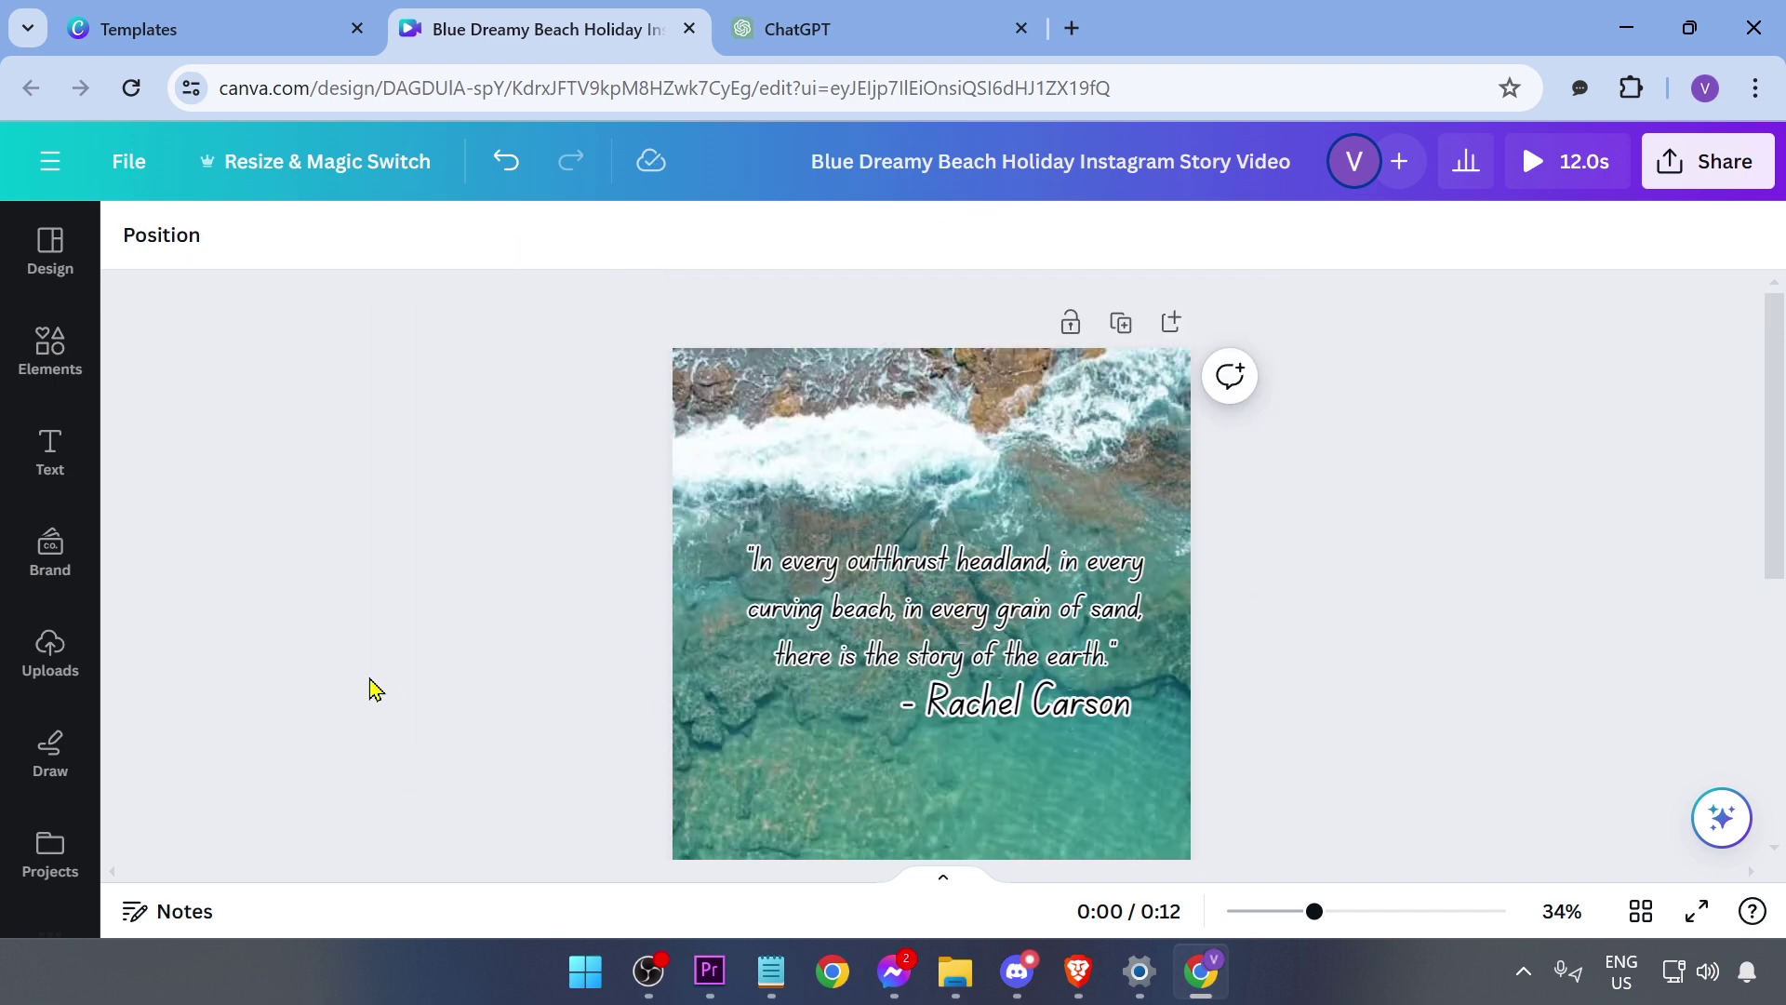
scroll(371, 690, "down", 3)
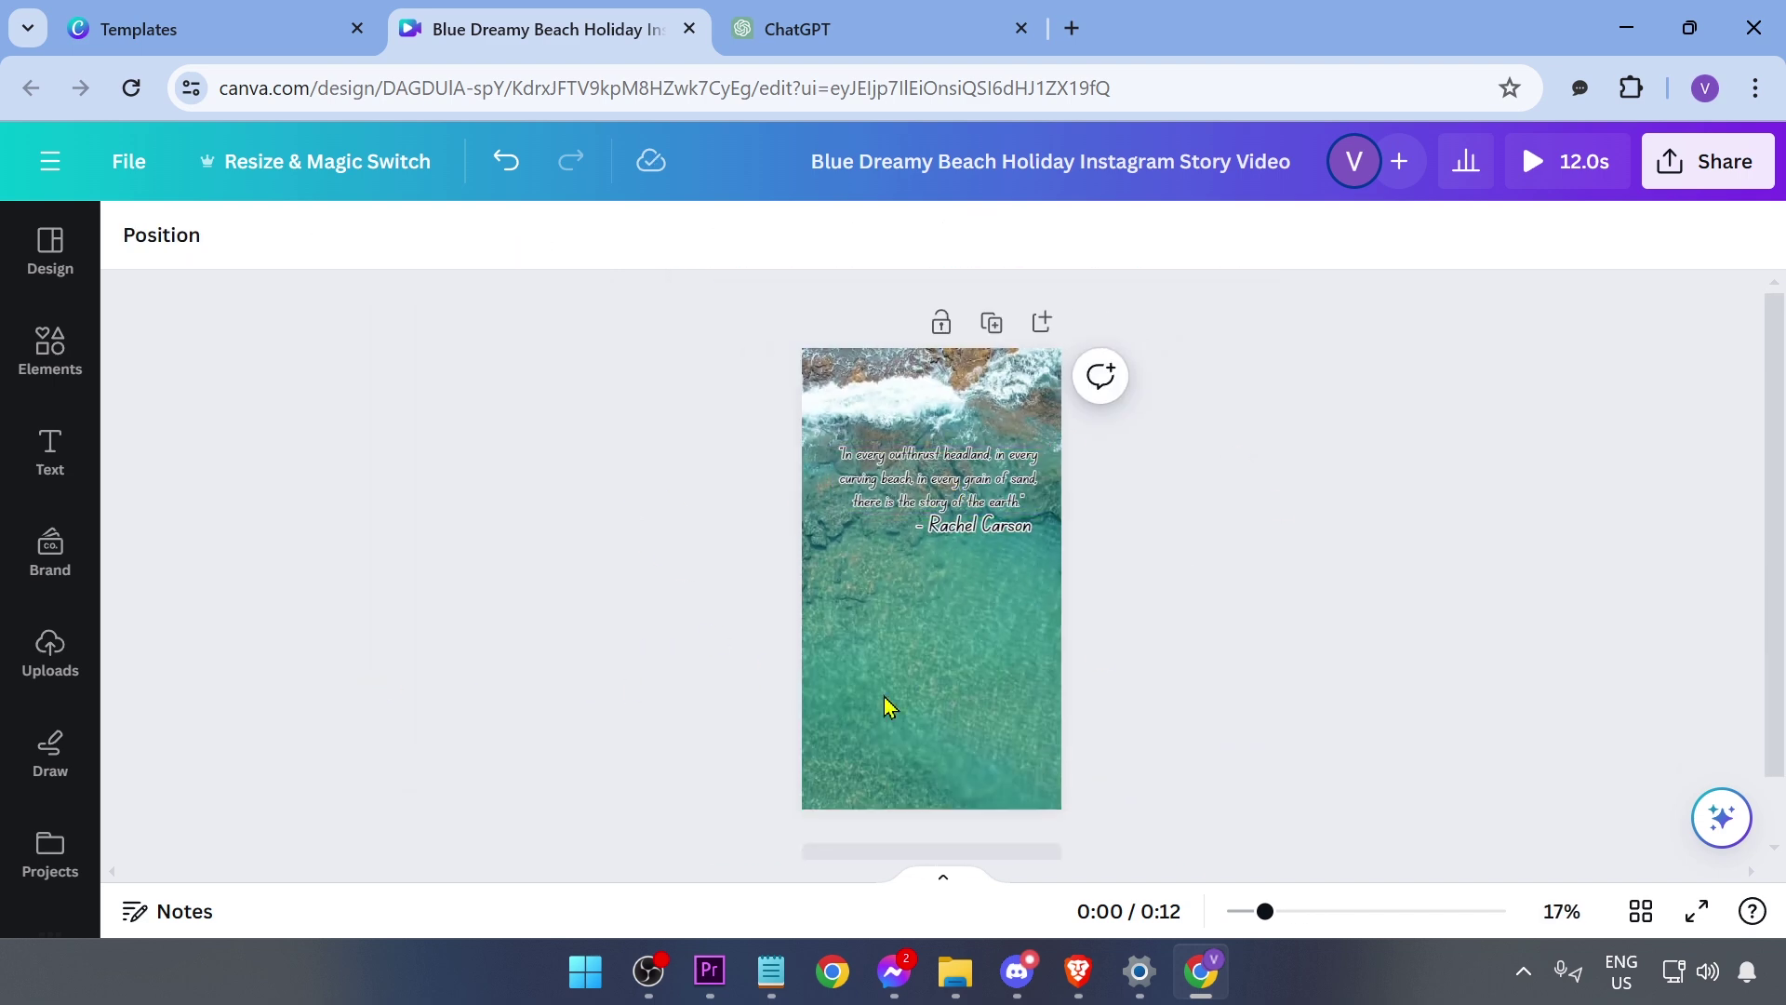
Move the author line to the lower right, with the quote just above it
left_click(978, 529)
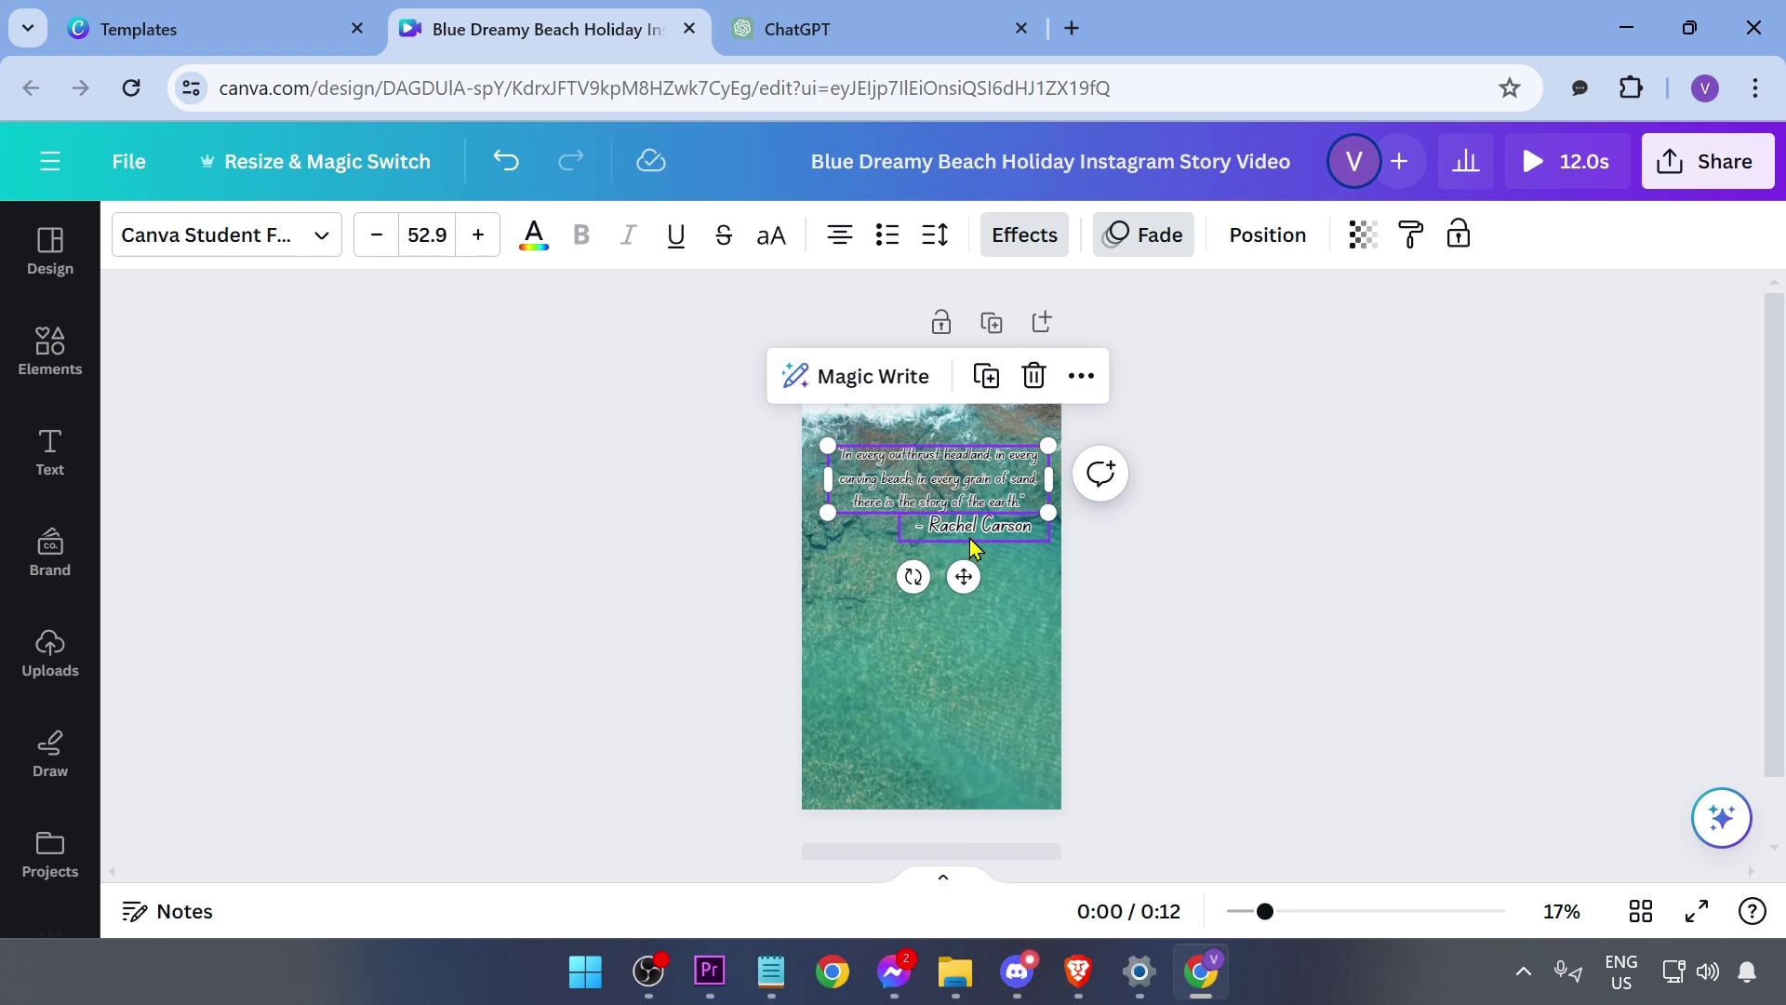
left_click_drag(984, 537, 984, 635)
left_click_drag(962, 680, 974, 694)
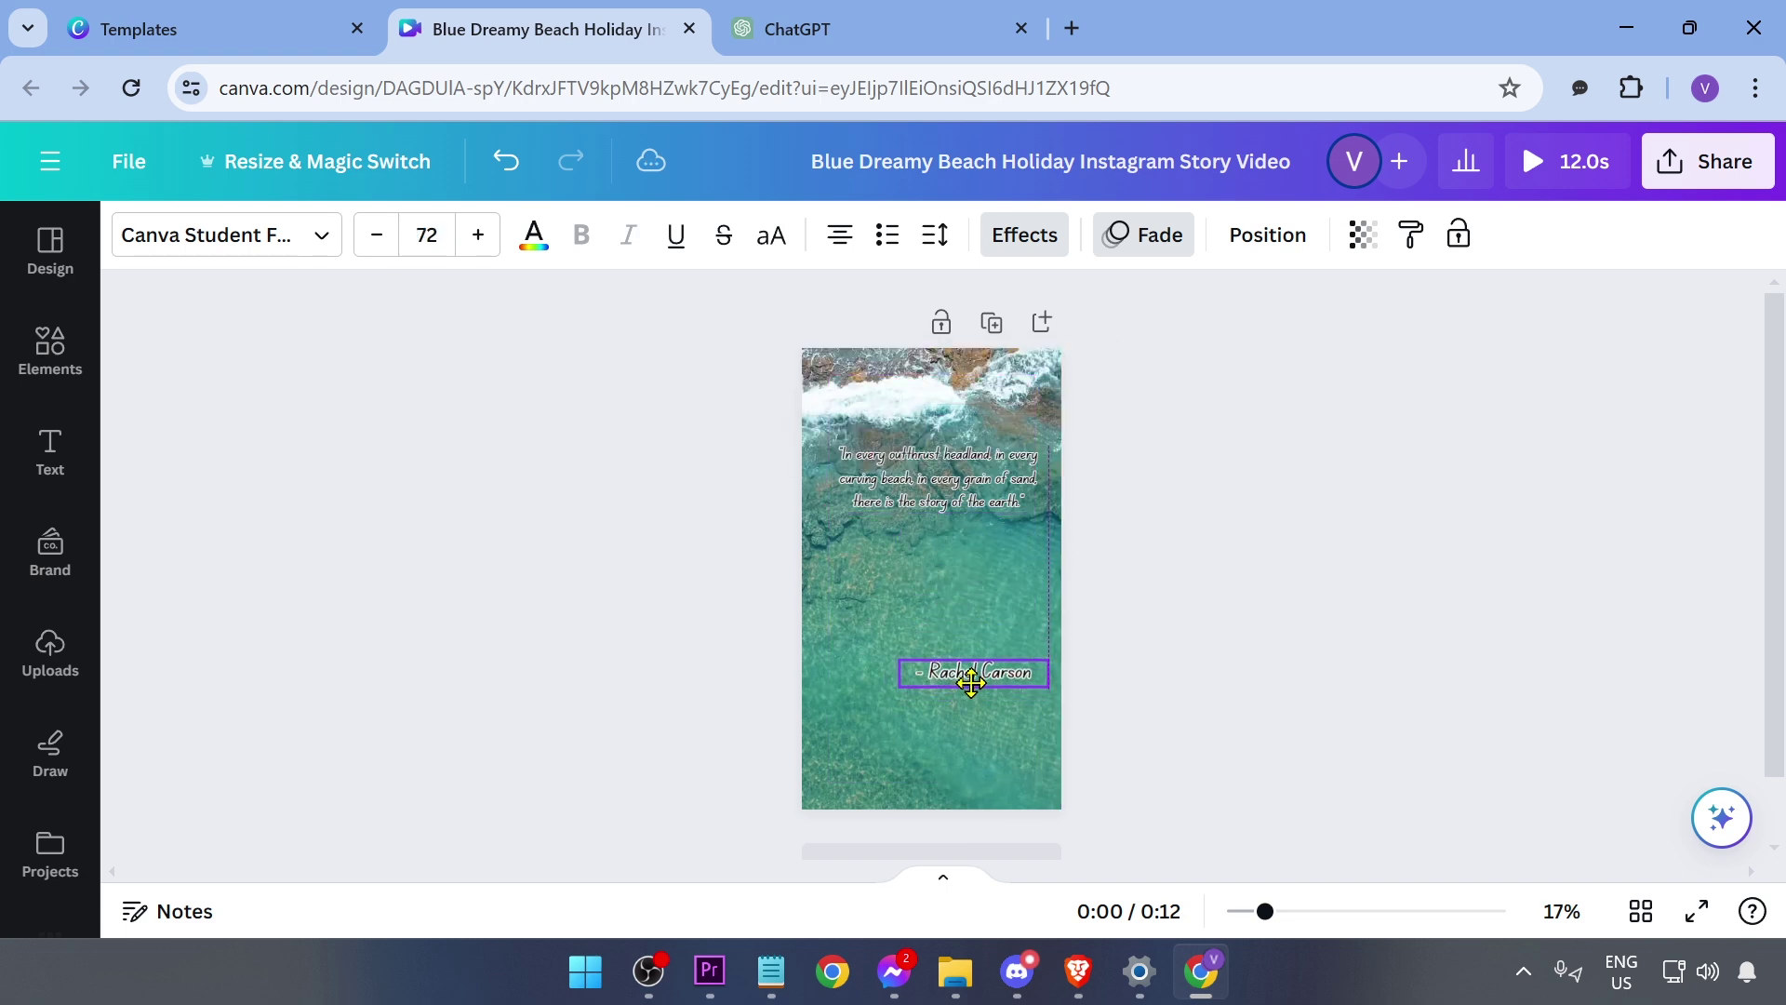
mouse_move(994, 479)
left_mouse_down()
mouse_move(990, 607)
mouse_move(888, 595)
left_mouse_up()
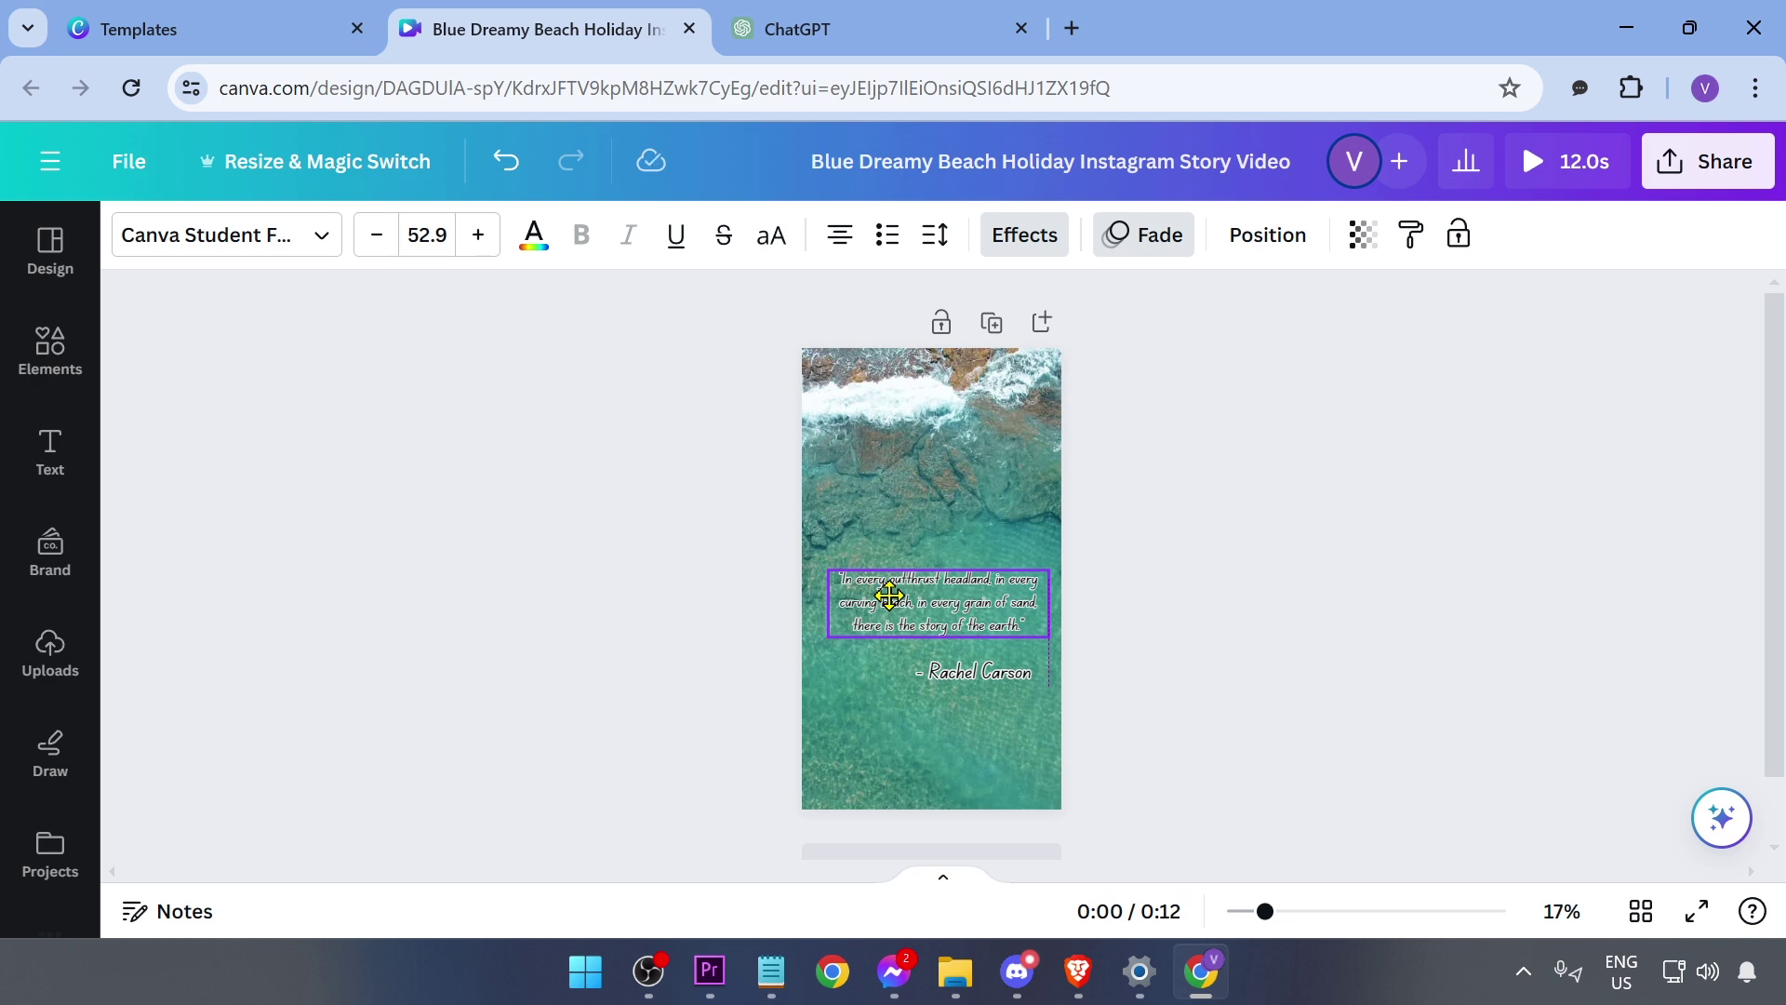
left_click(835, 447)
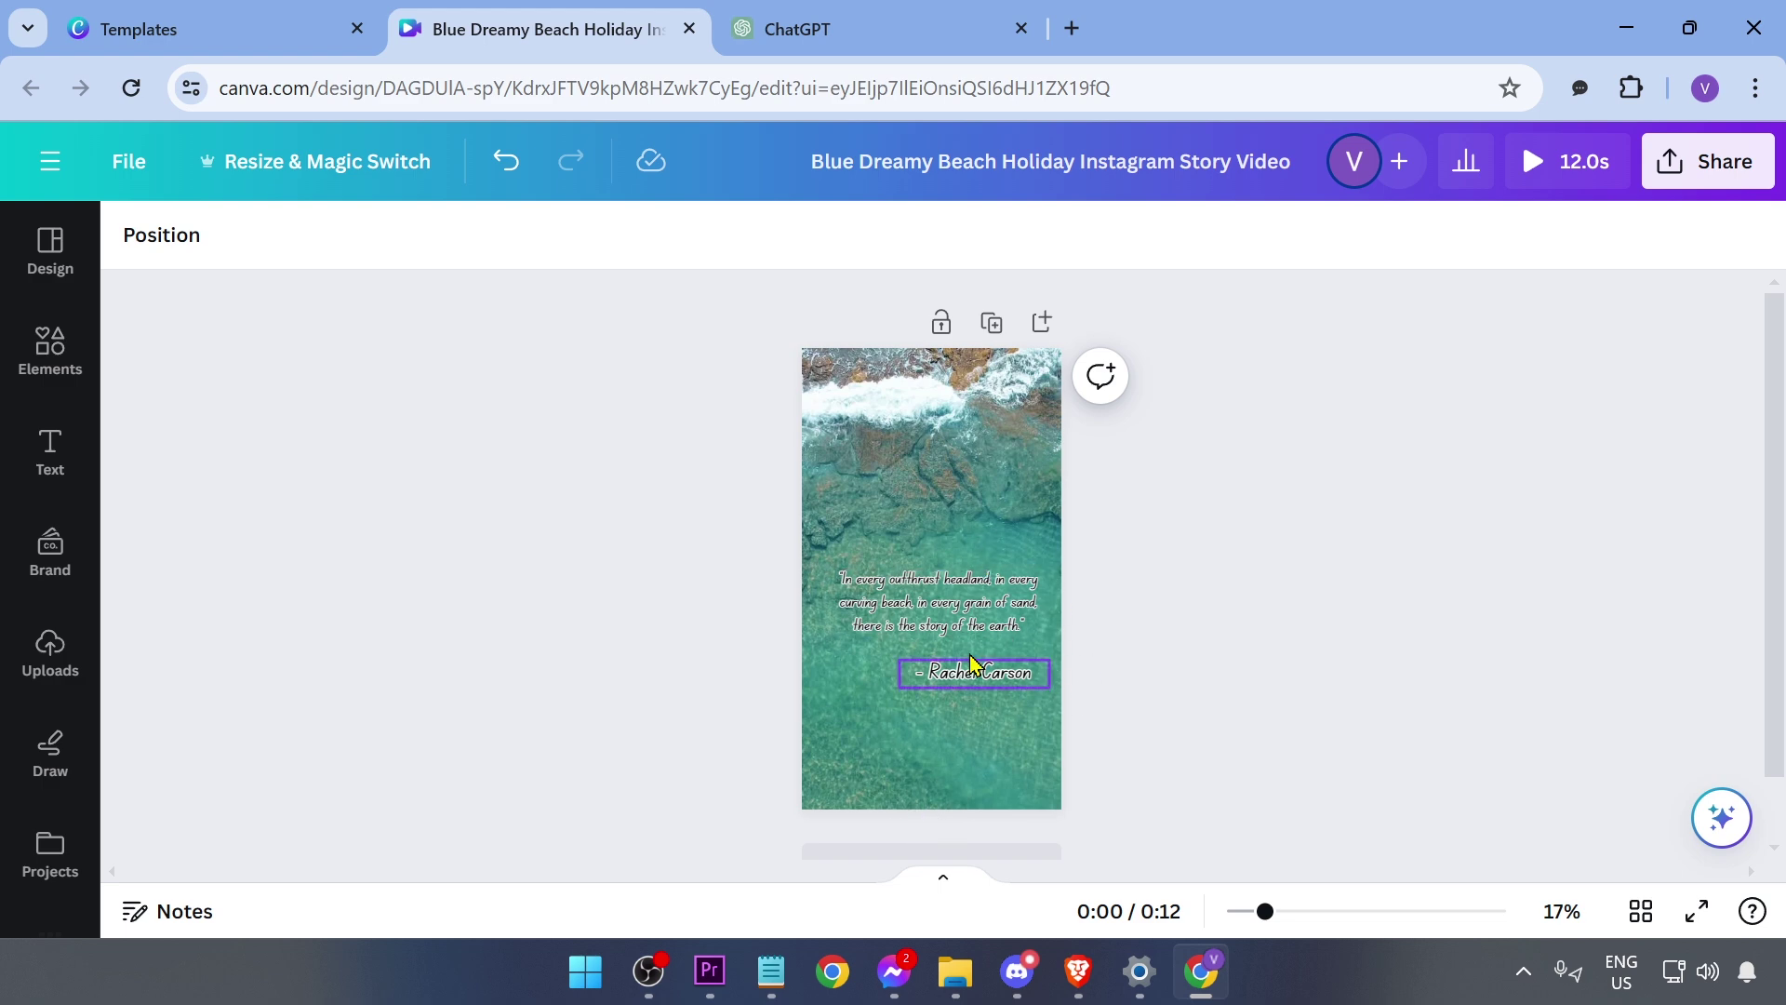
scroll(1107, 678, "down", 1)
Duplicate the first page into Page 2, removing a stray blank page
left_click(933, 813)
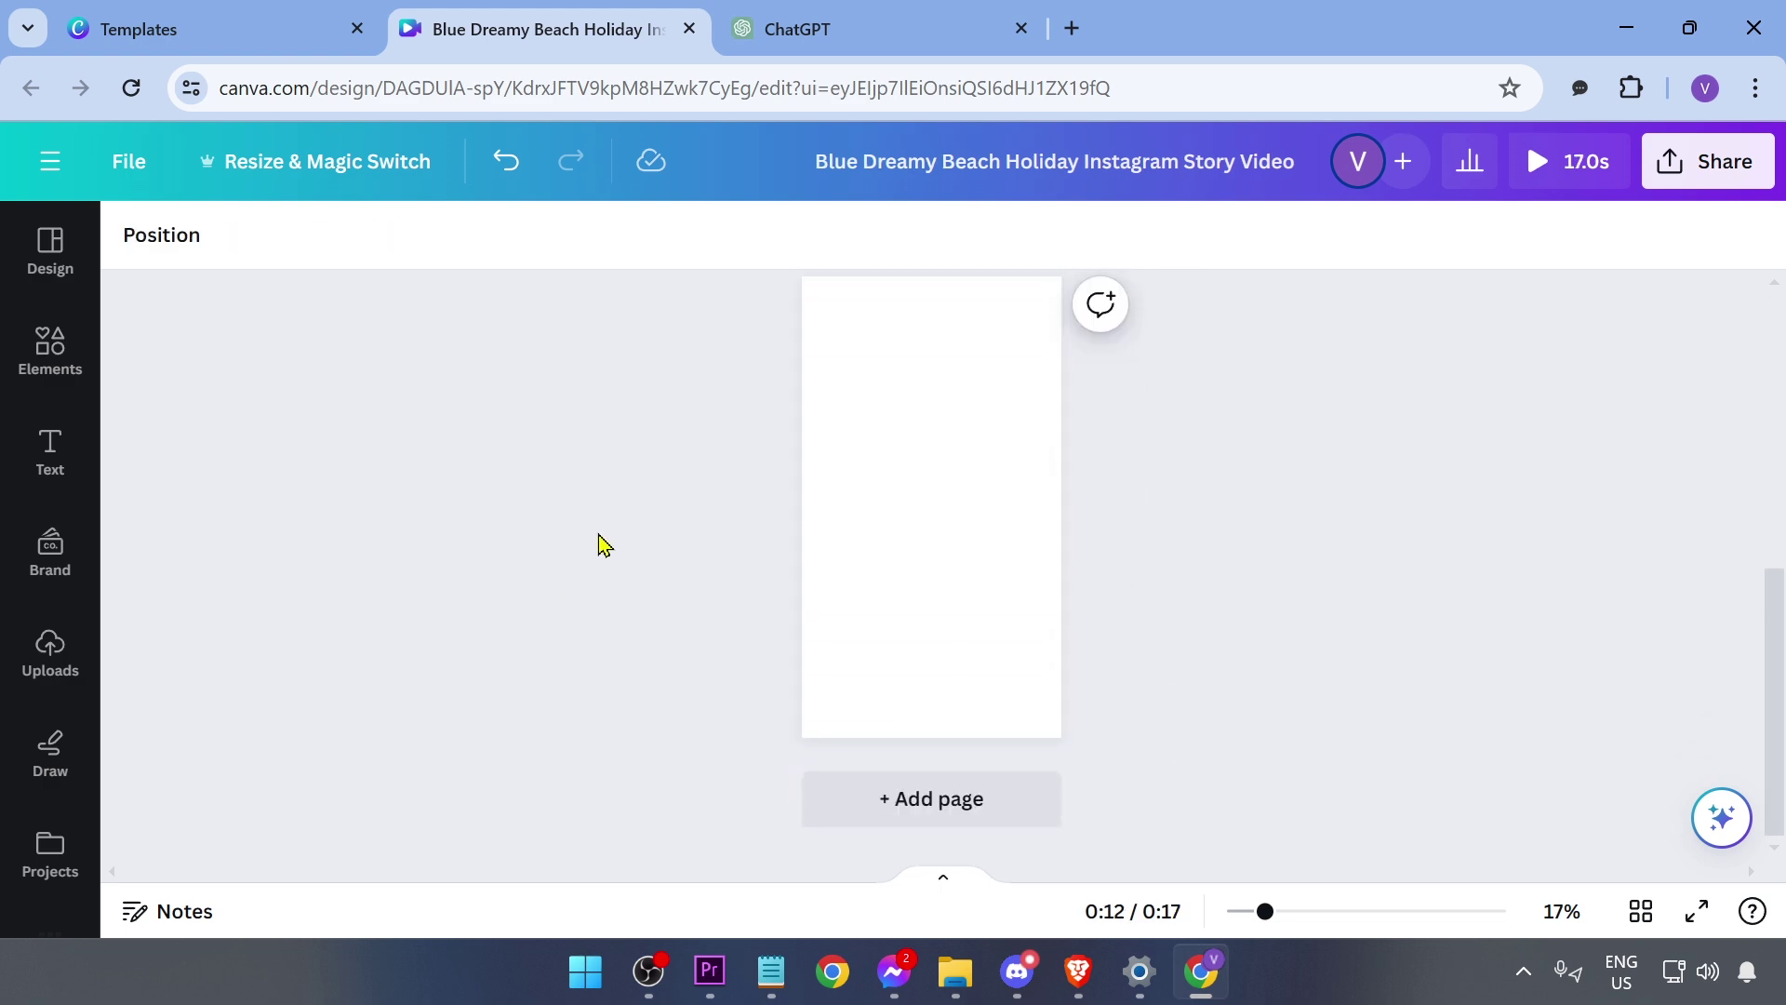
scroll(598, 543, "up", 2)
left_click(994, 442)
scroll(962, 507, "up", 2)
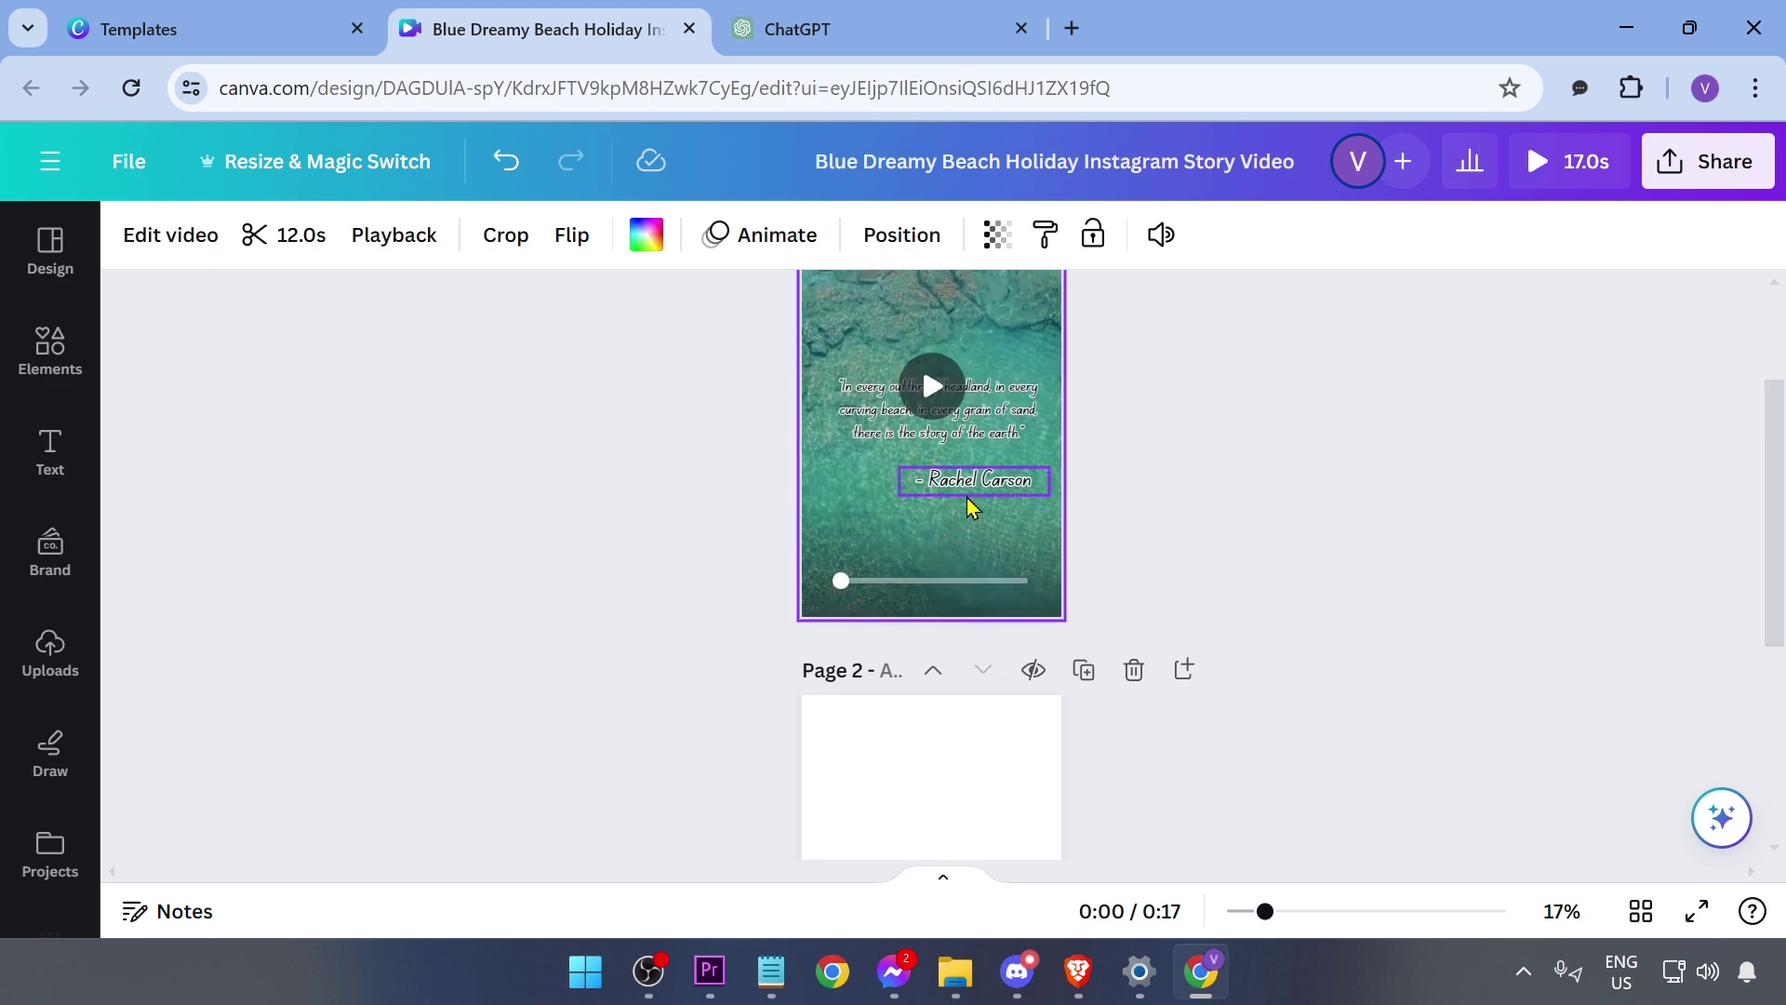
left_click(1132, 671)
scroll(1089, 672, "up", 3)
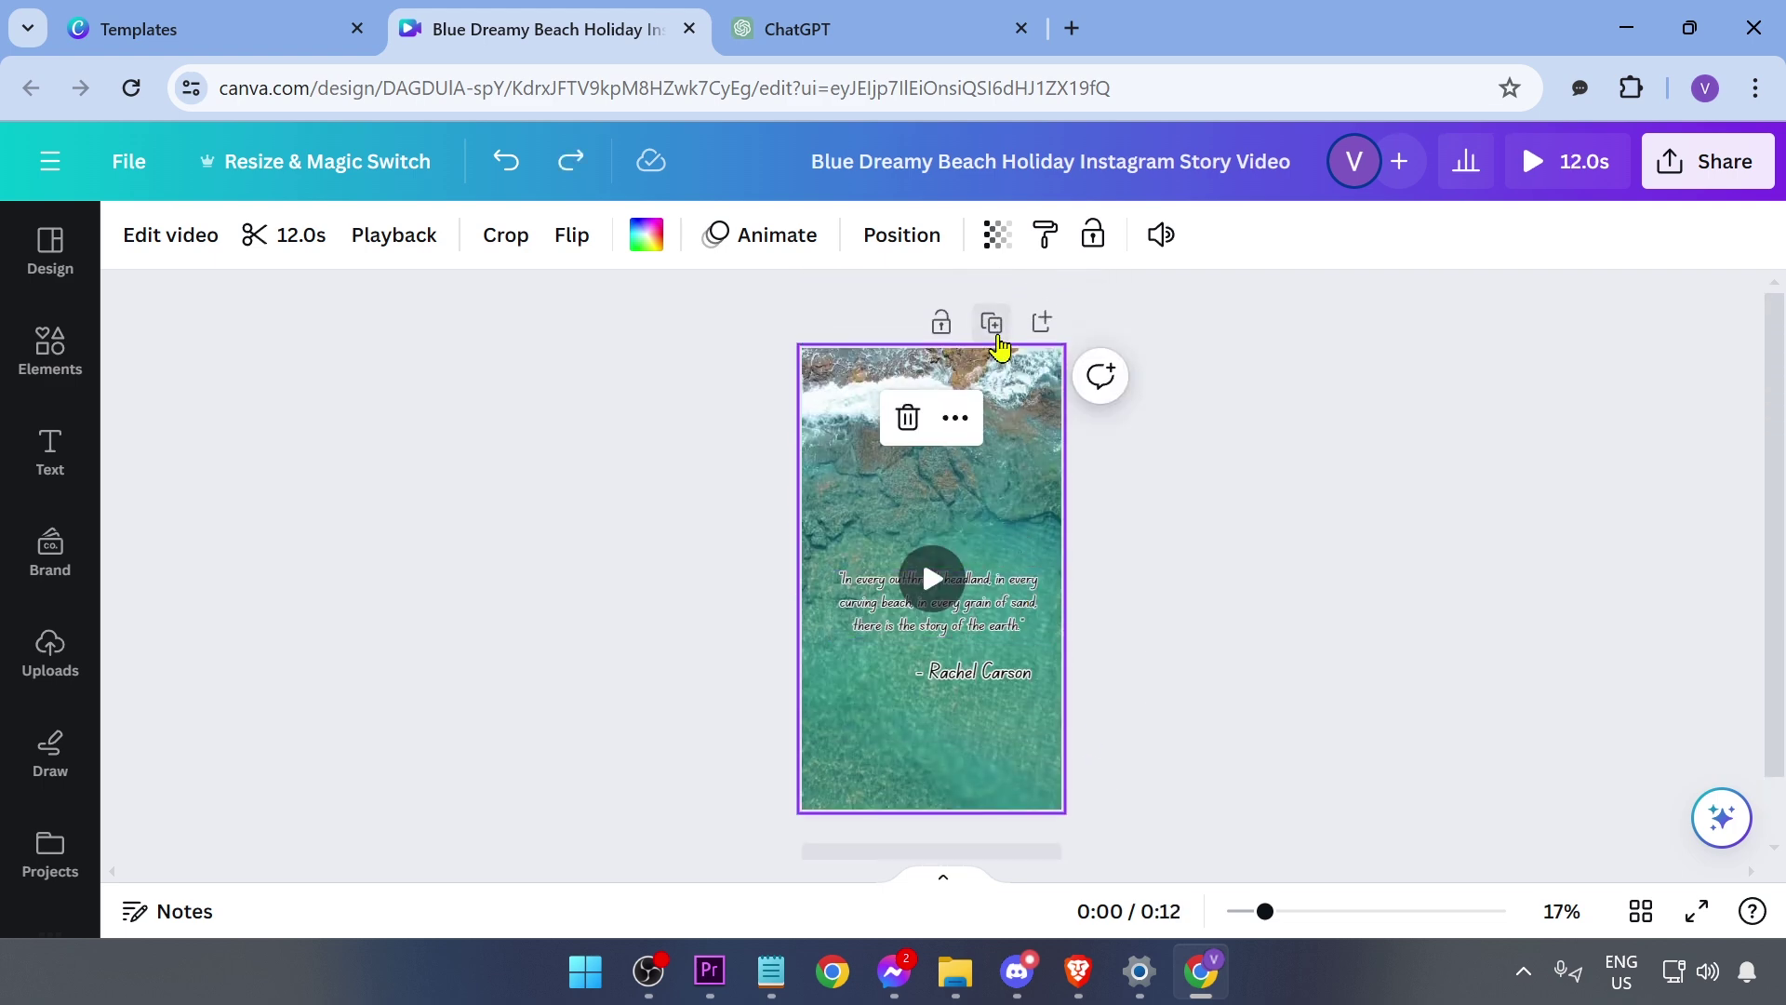
left_click(988, 324)
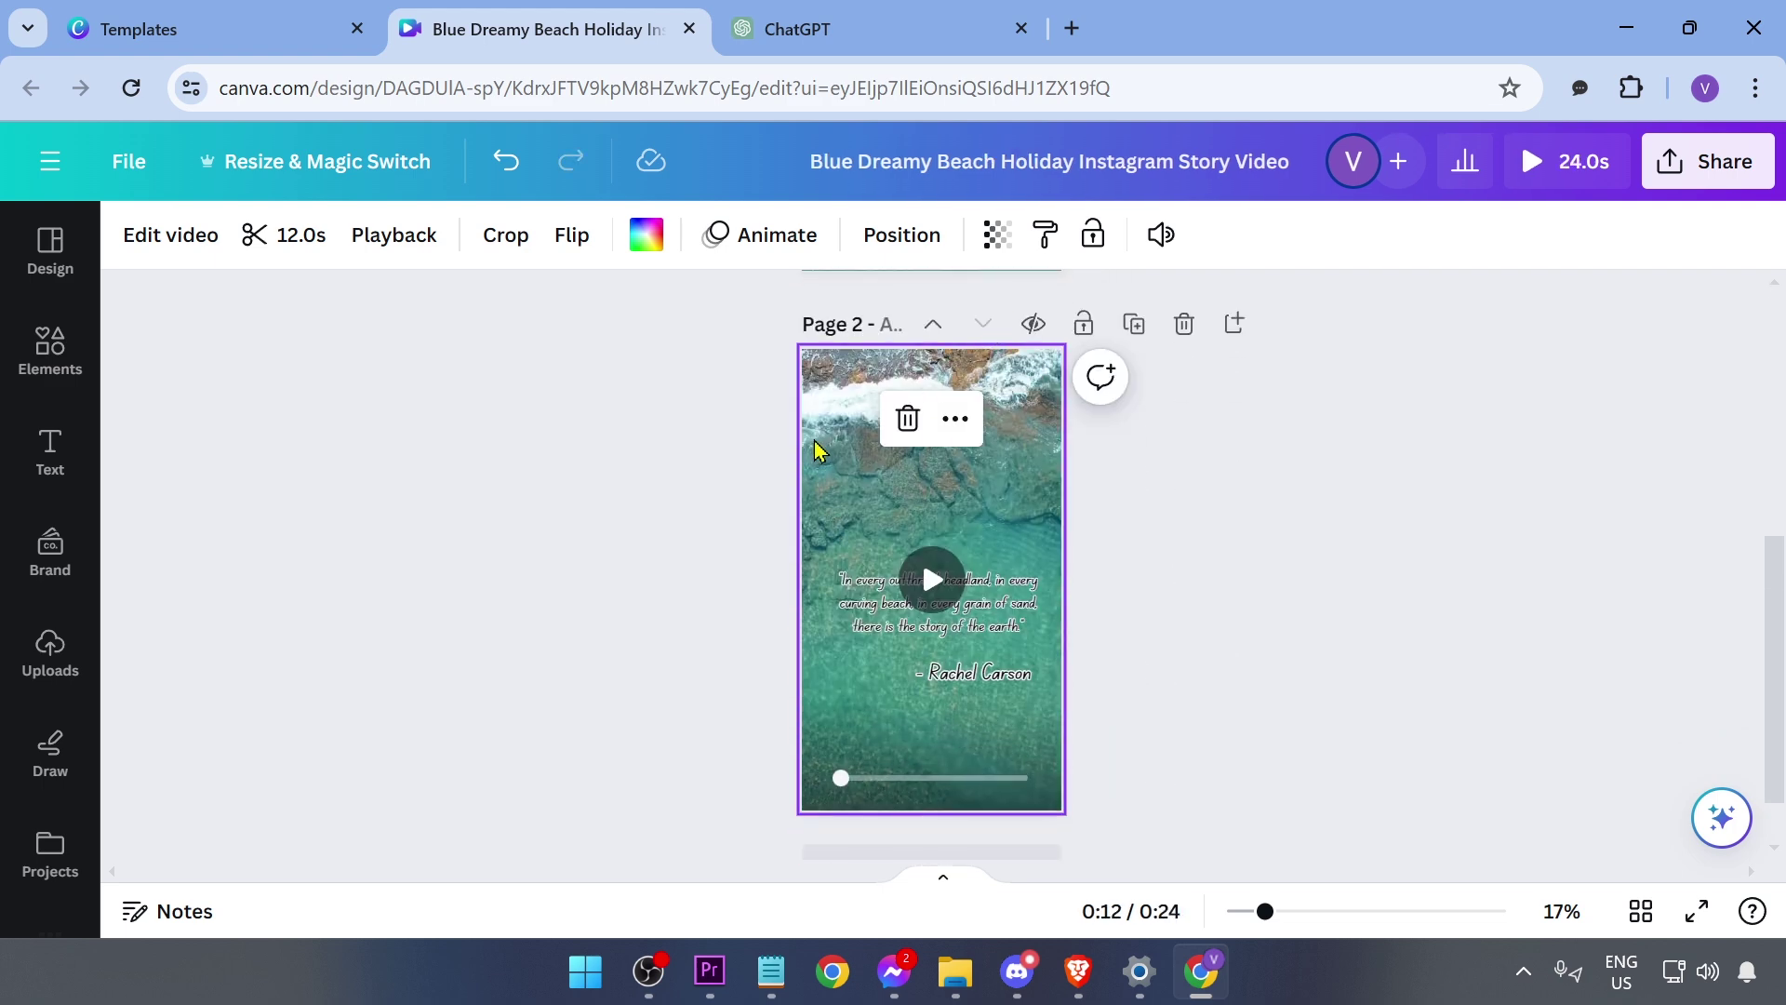
Delete the beach video from Page 2, leaving the quote on white
double_click(824, 441)
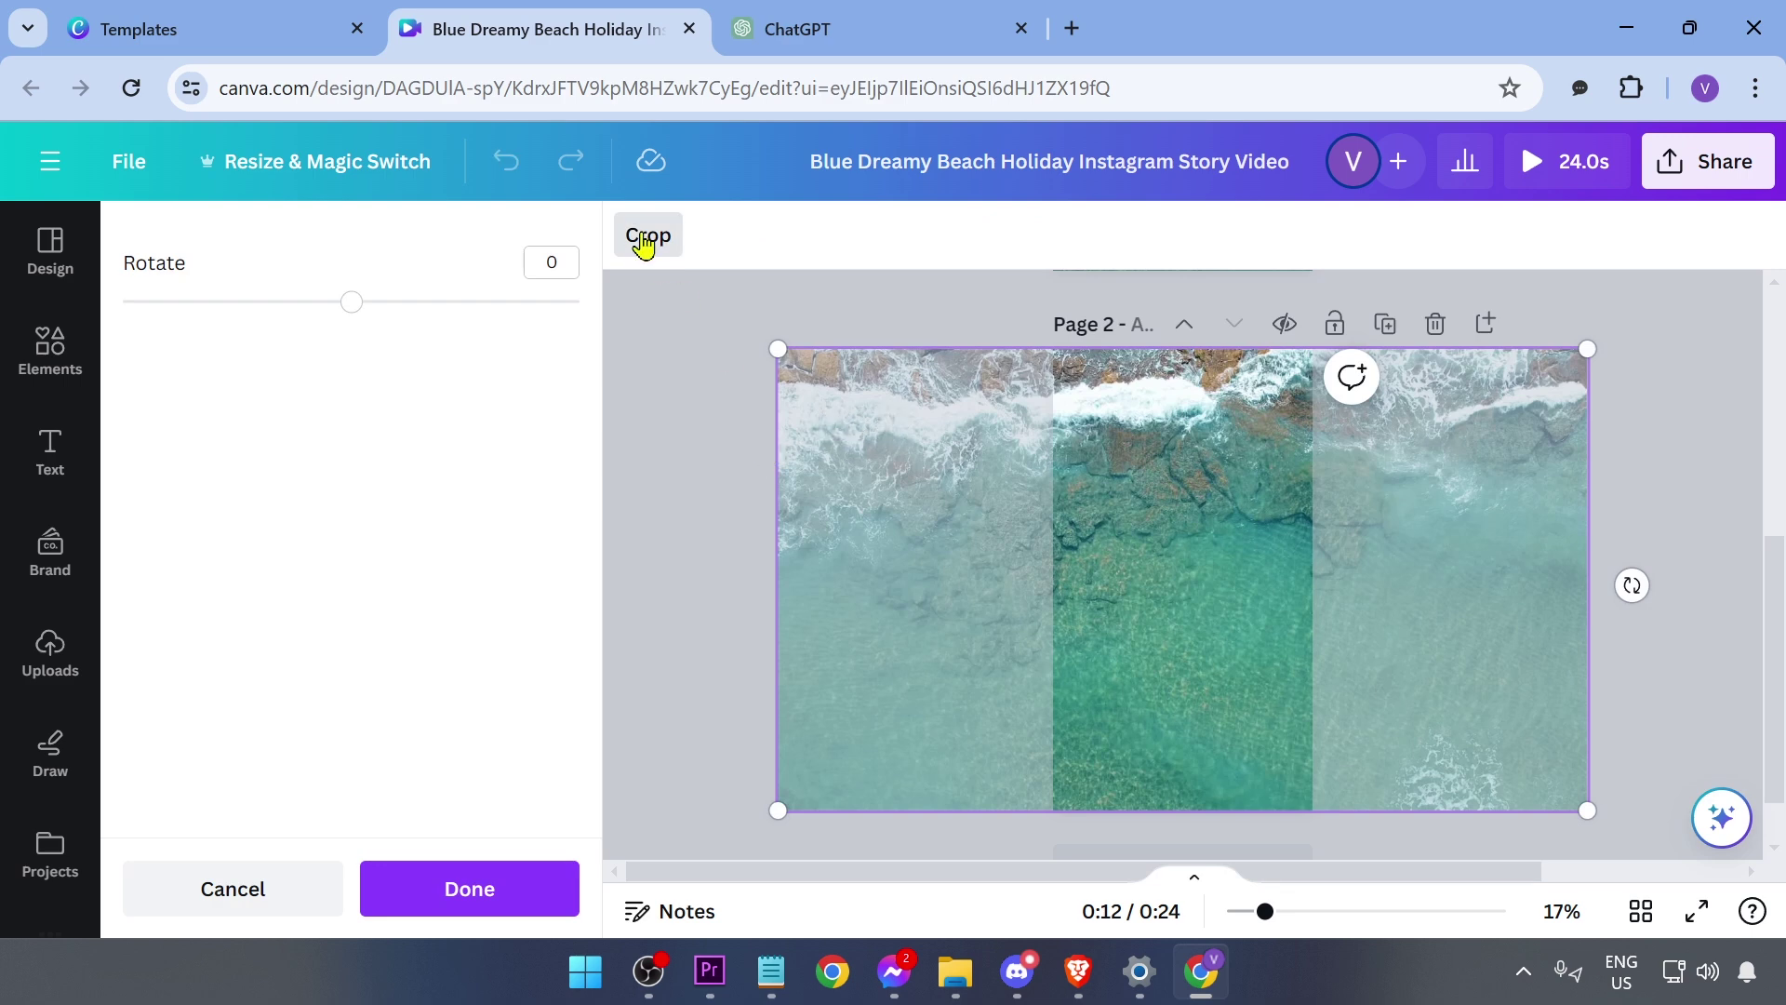
left_click(278, 888)
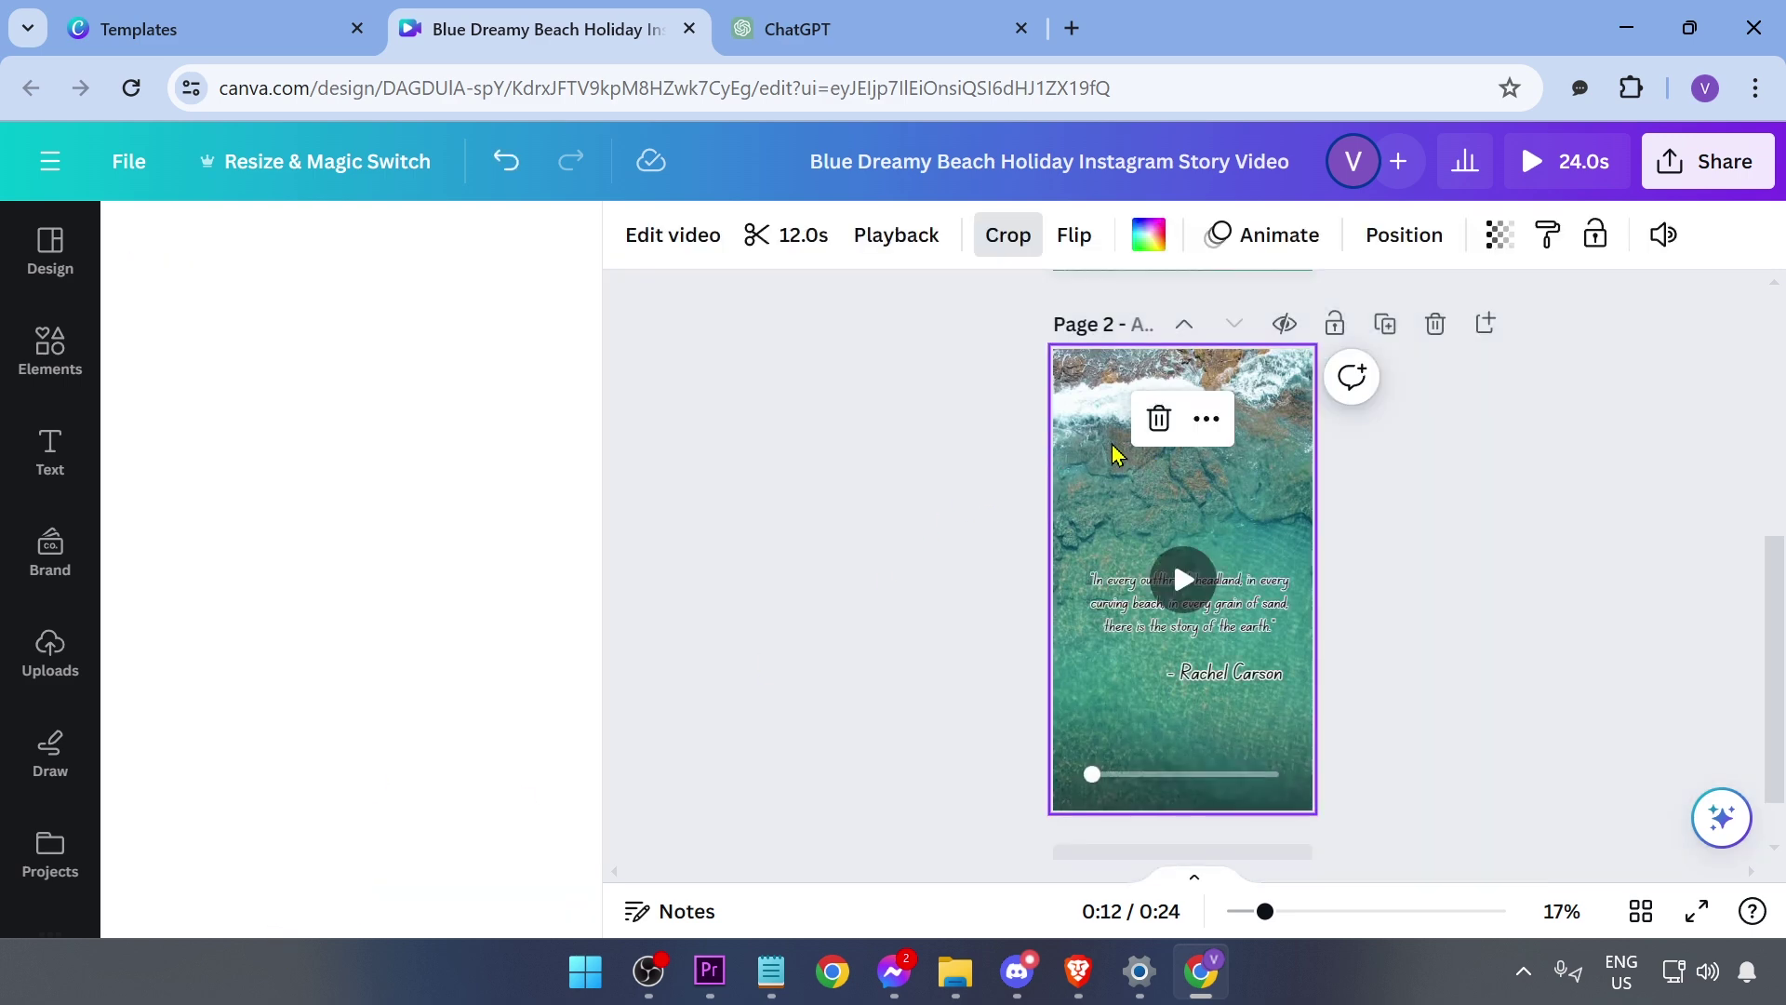
left_click(1156, 417)
left_click(500, 510)
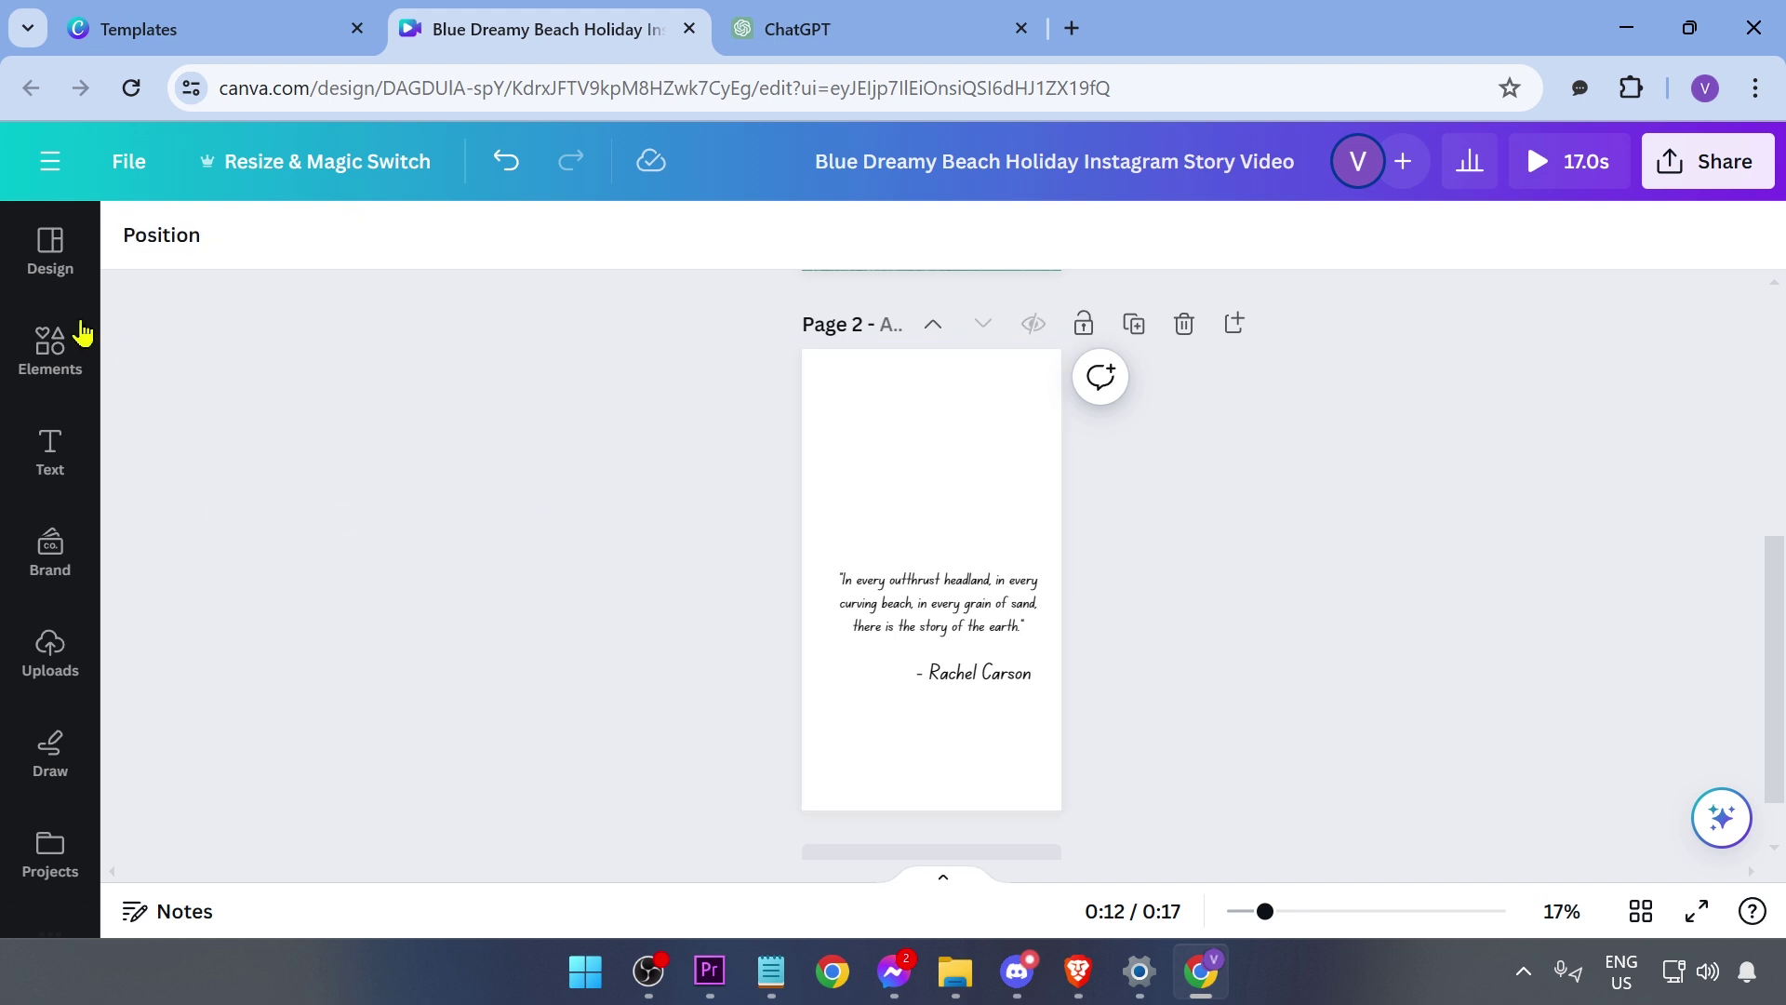
Add the sandy shoreline beach video from Elements and resize it to cover Page 2
left_click(49, 349)
left_click(322, 260)
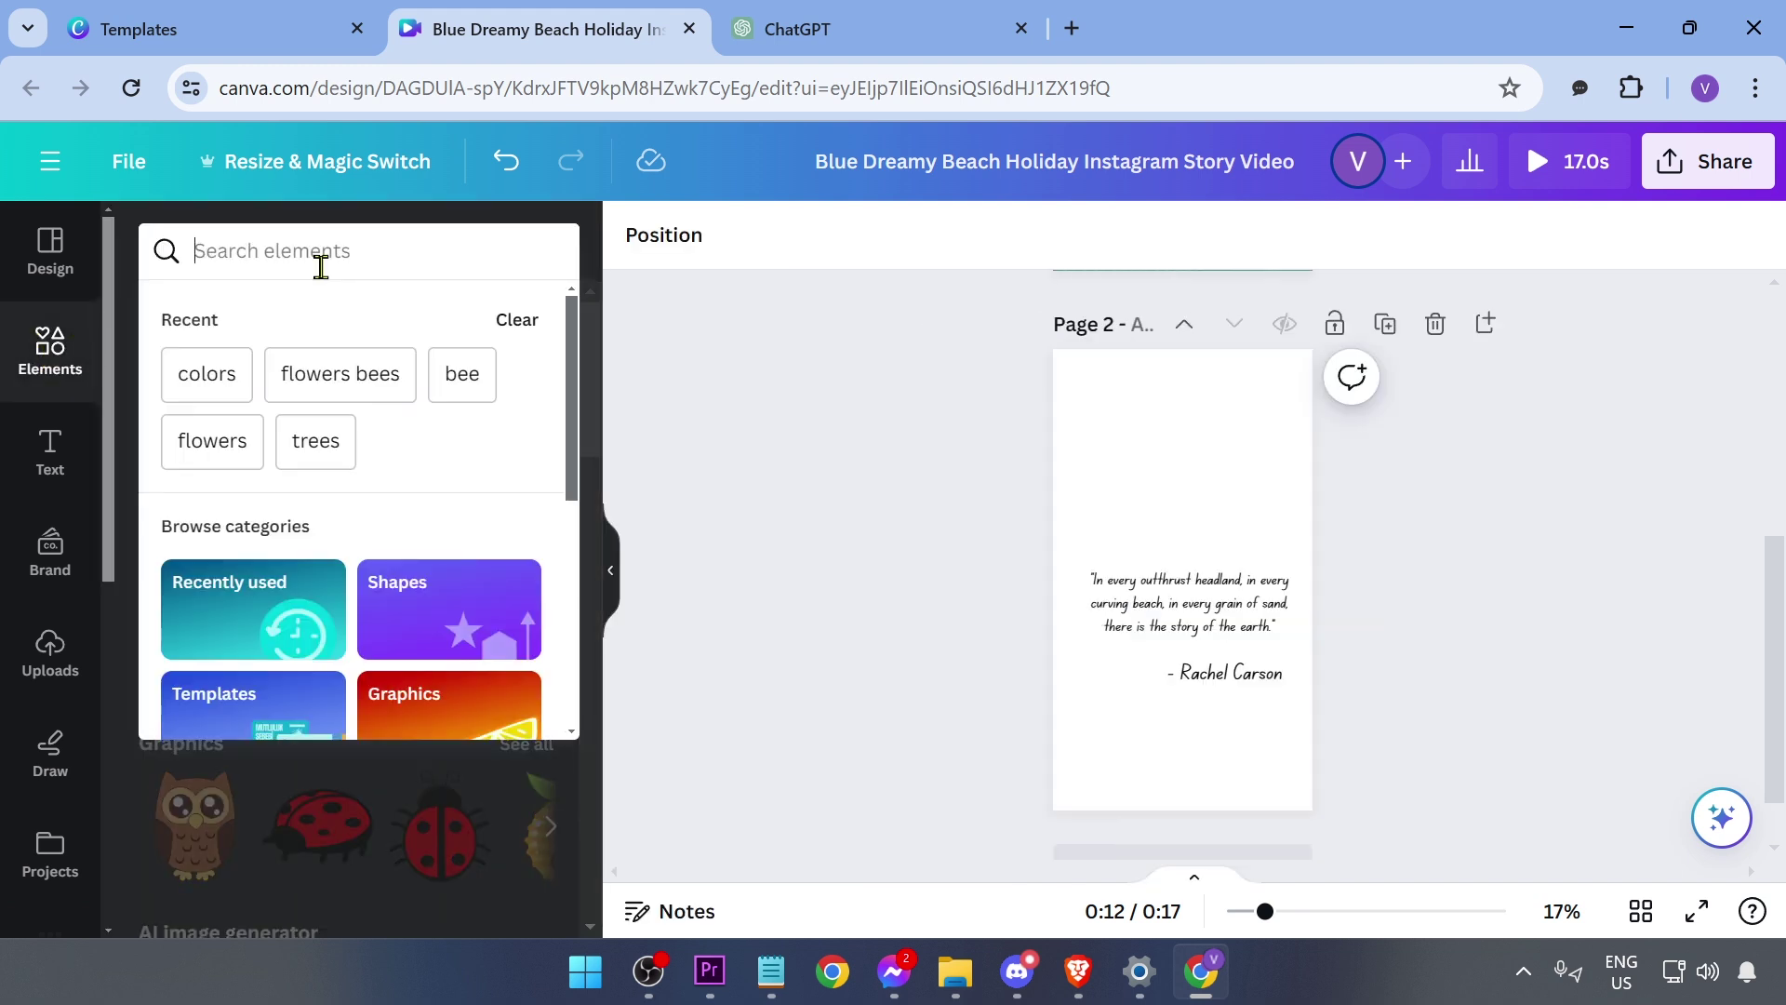
type("beach")
key("Return")
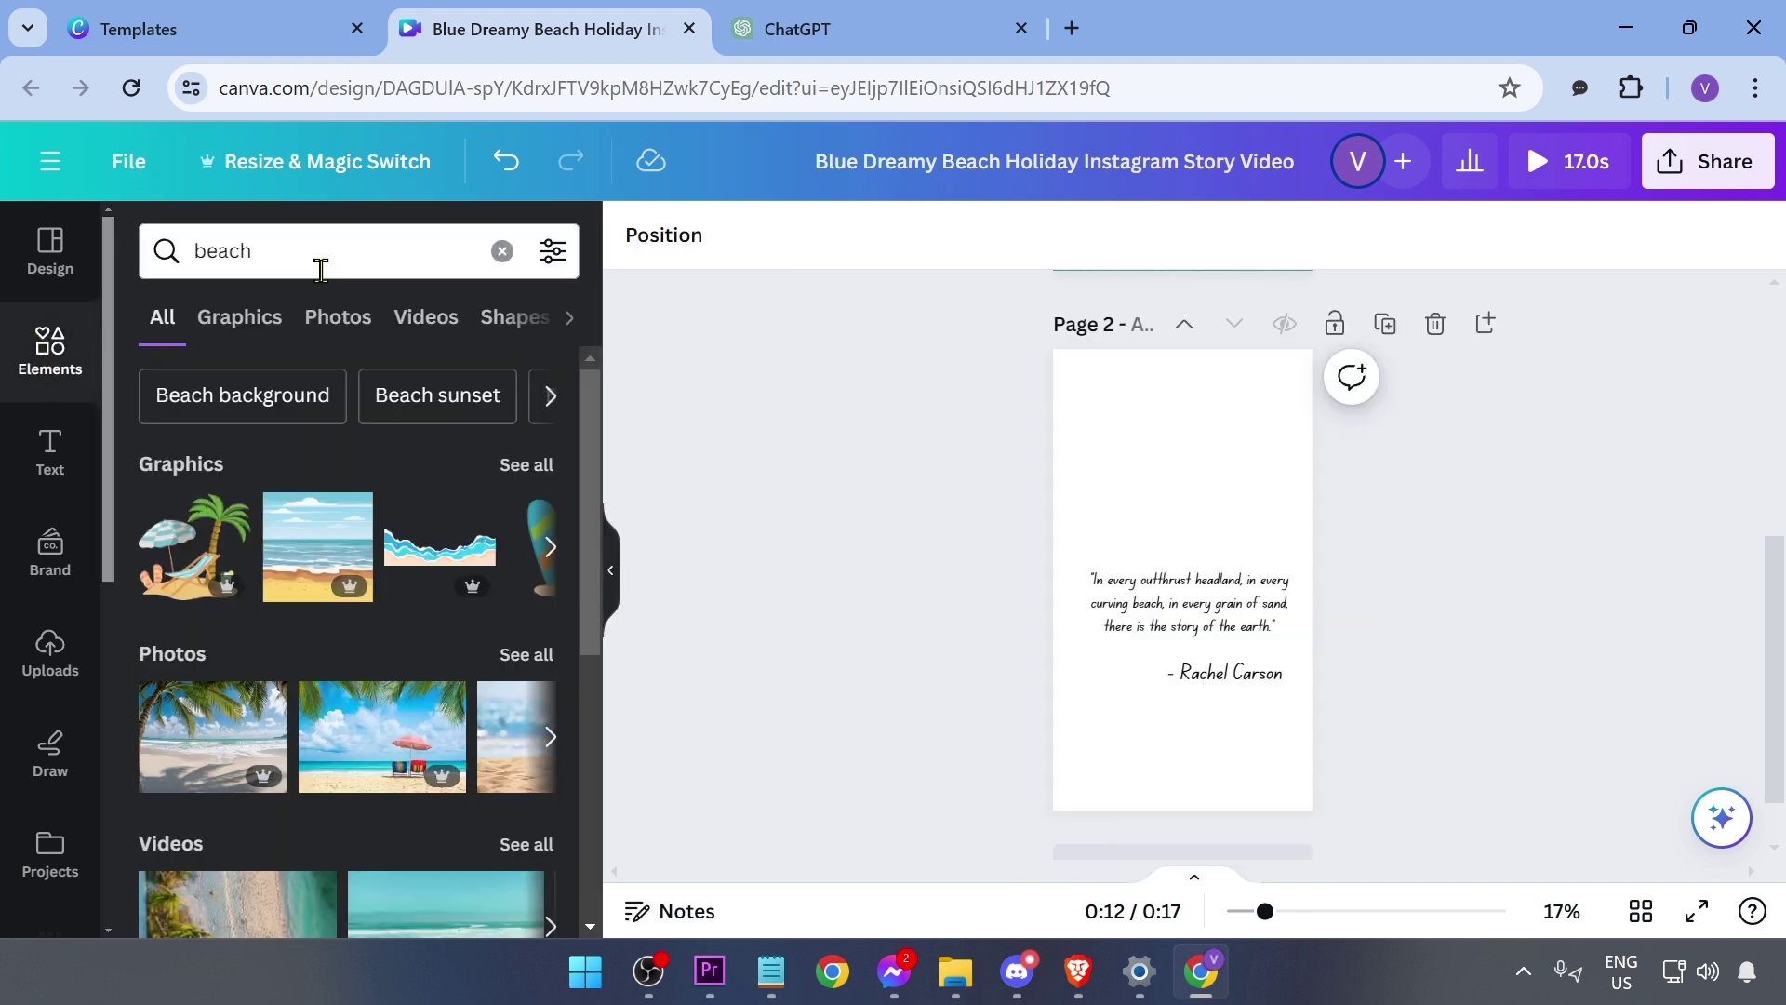
left_click(409, 322)
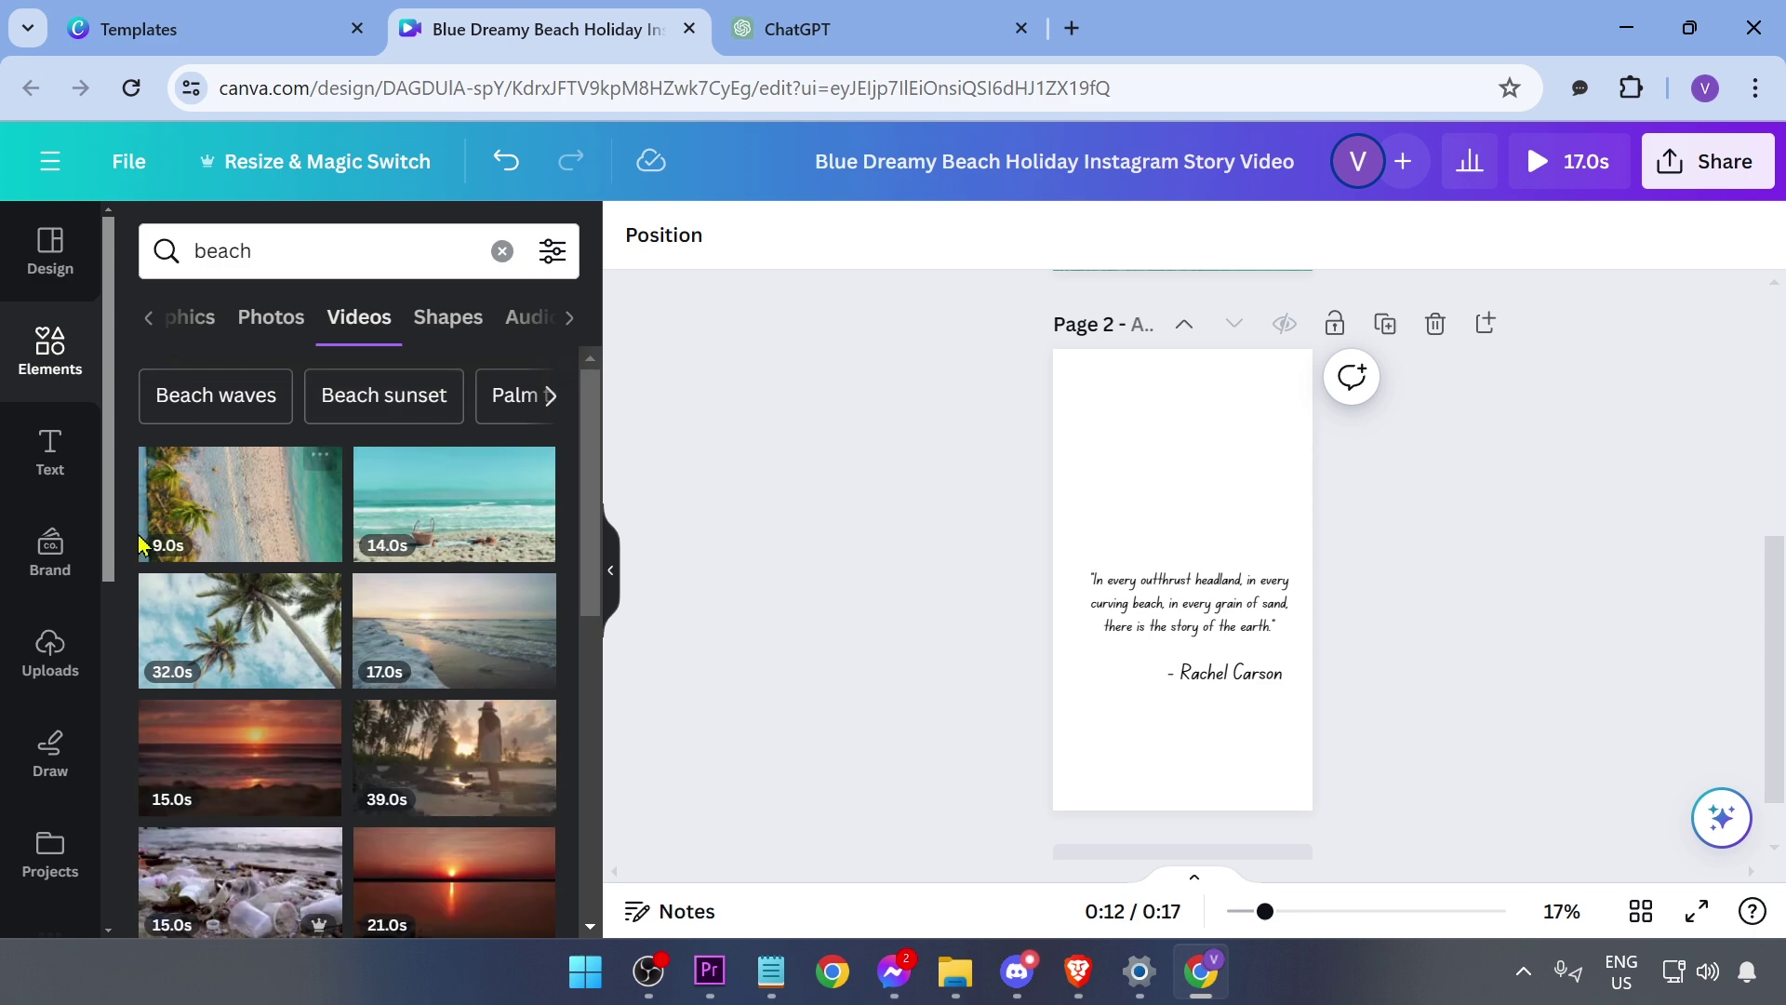
left_click(247, 515)
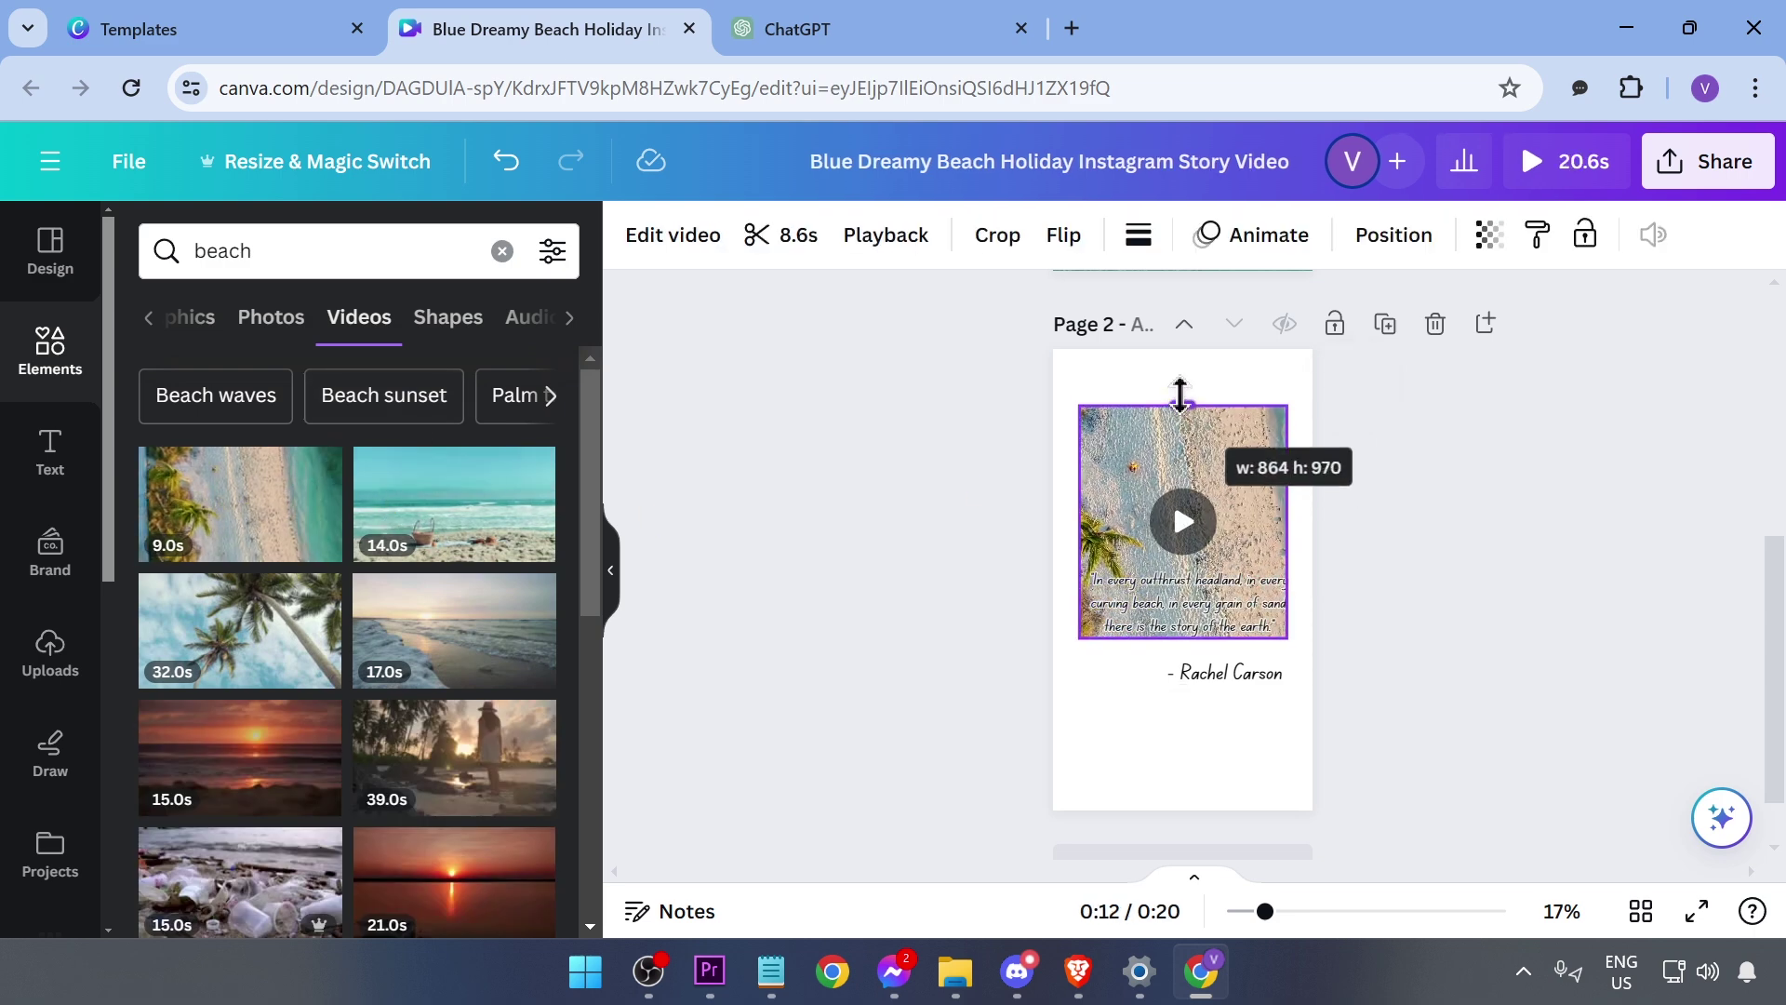
left_click_drag(1189, 514, 1184, 391)
left_click_drag(1256, 594, 1198, 551)
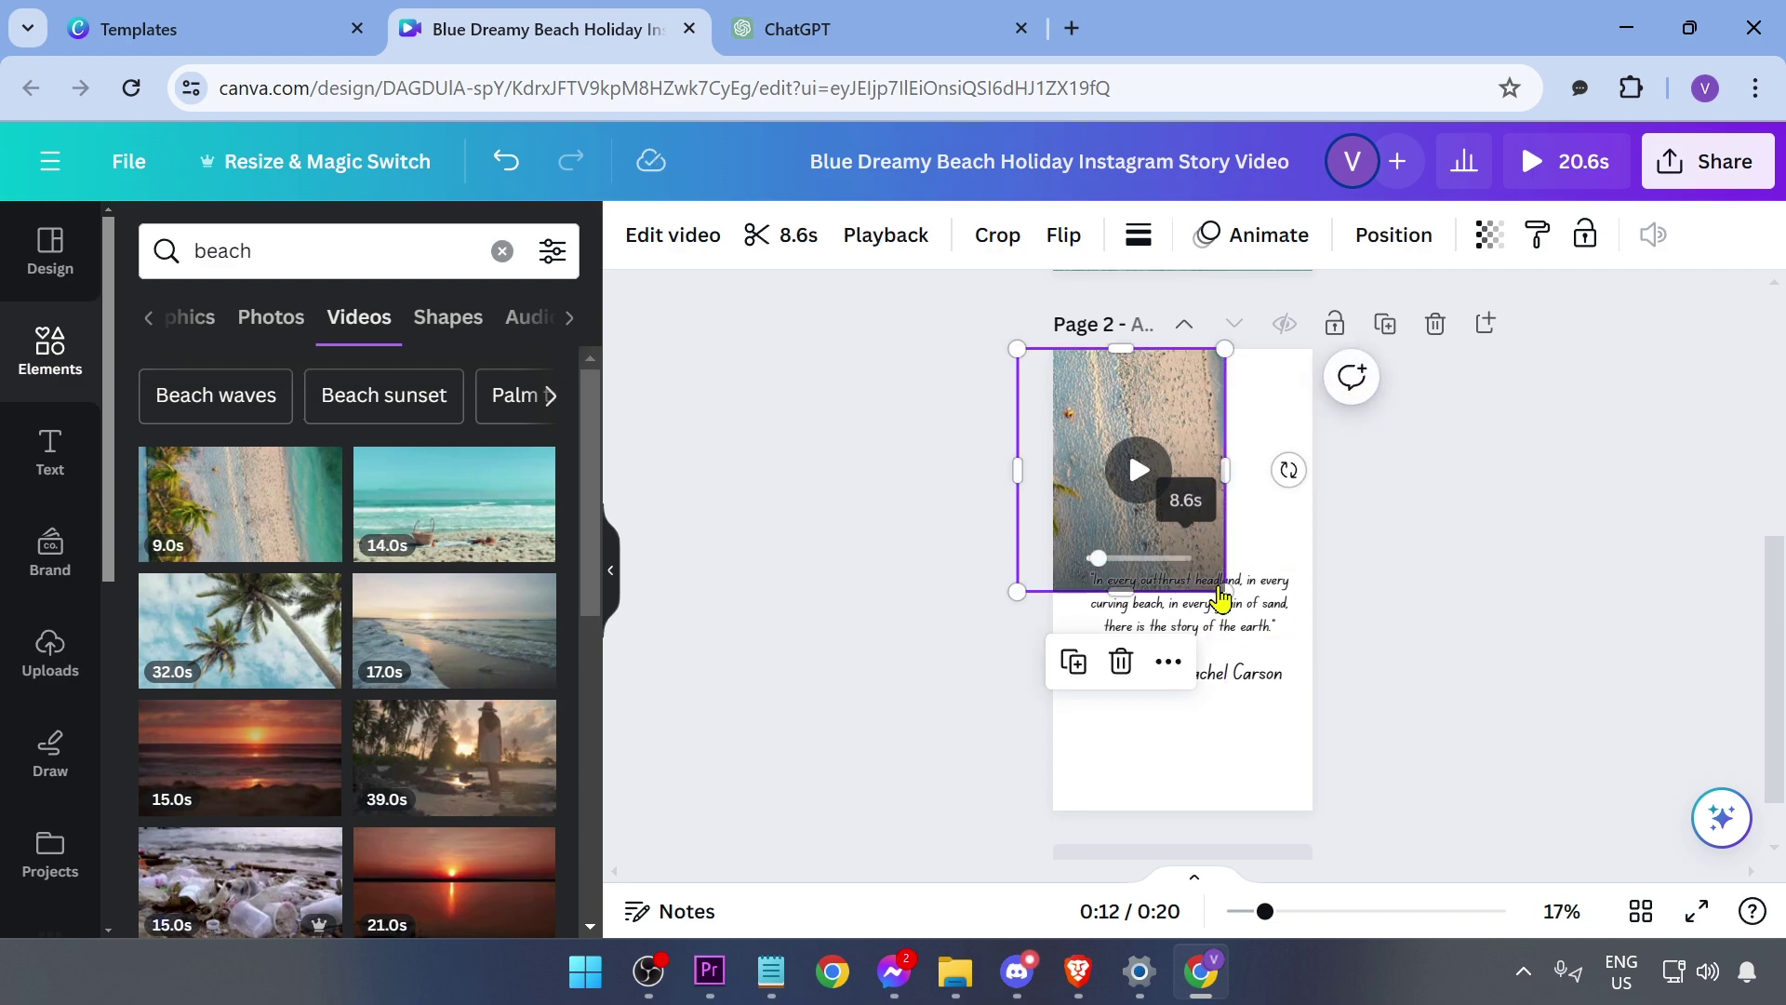
left_click_drag(1226, 470, 1392, 499)
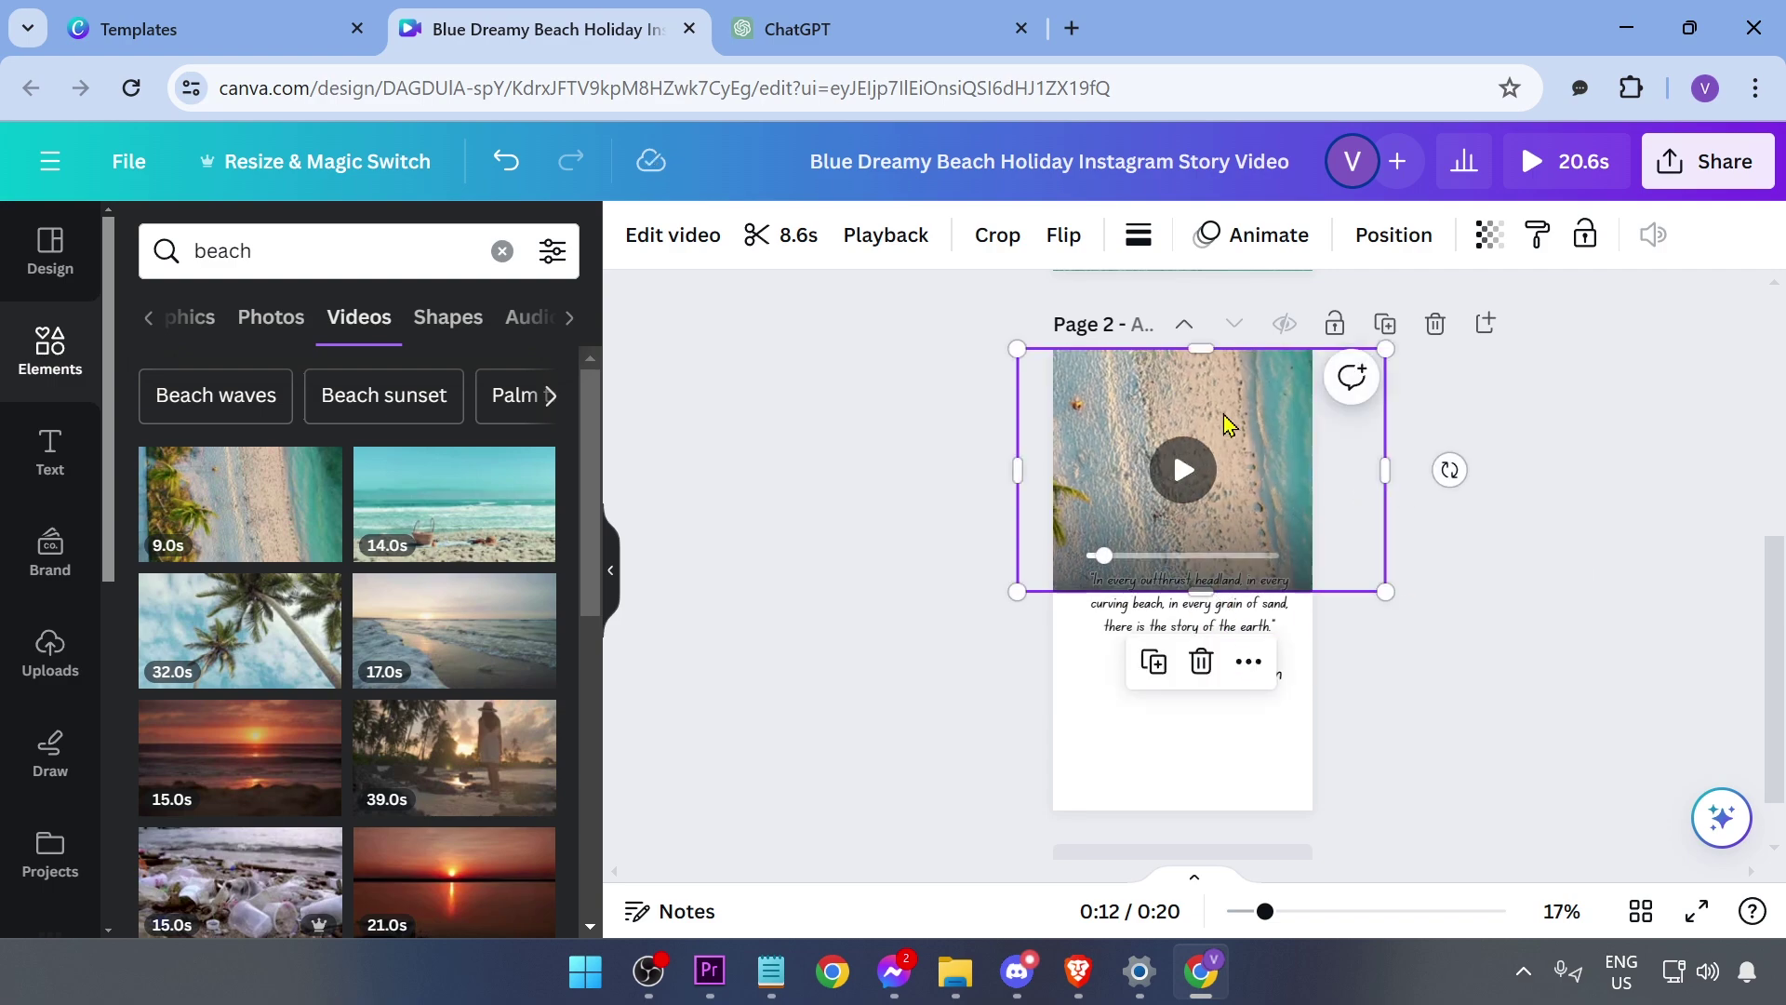
mouse_move(1180, 590)
left_mouse_down()
mouse_move(1188, 738)
mouse_move(1176, 689)
left_mouse_up()
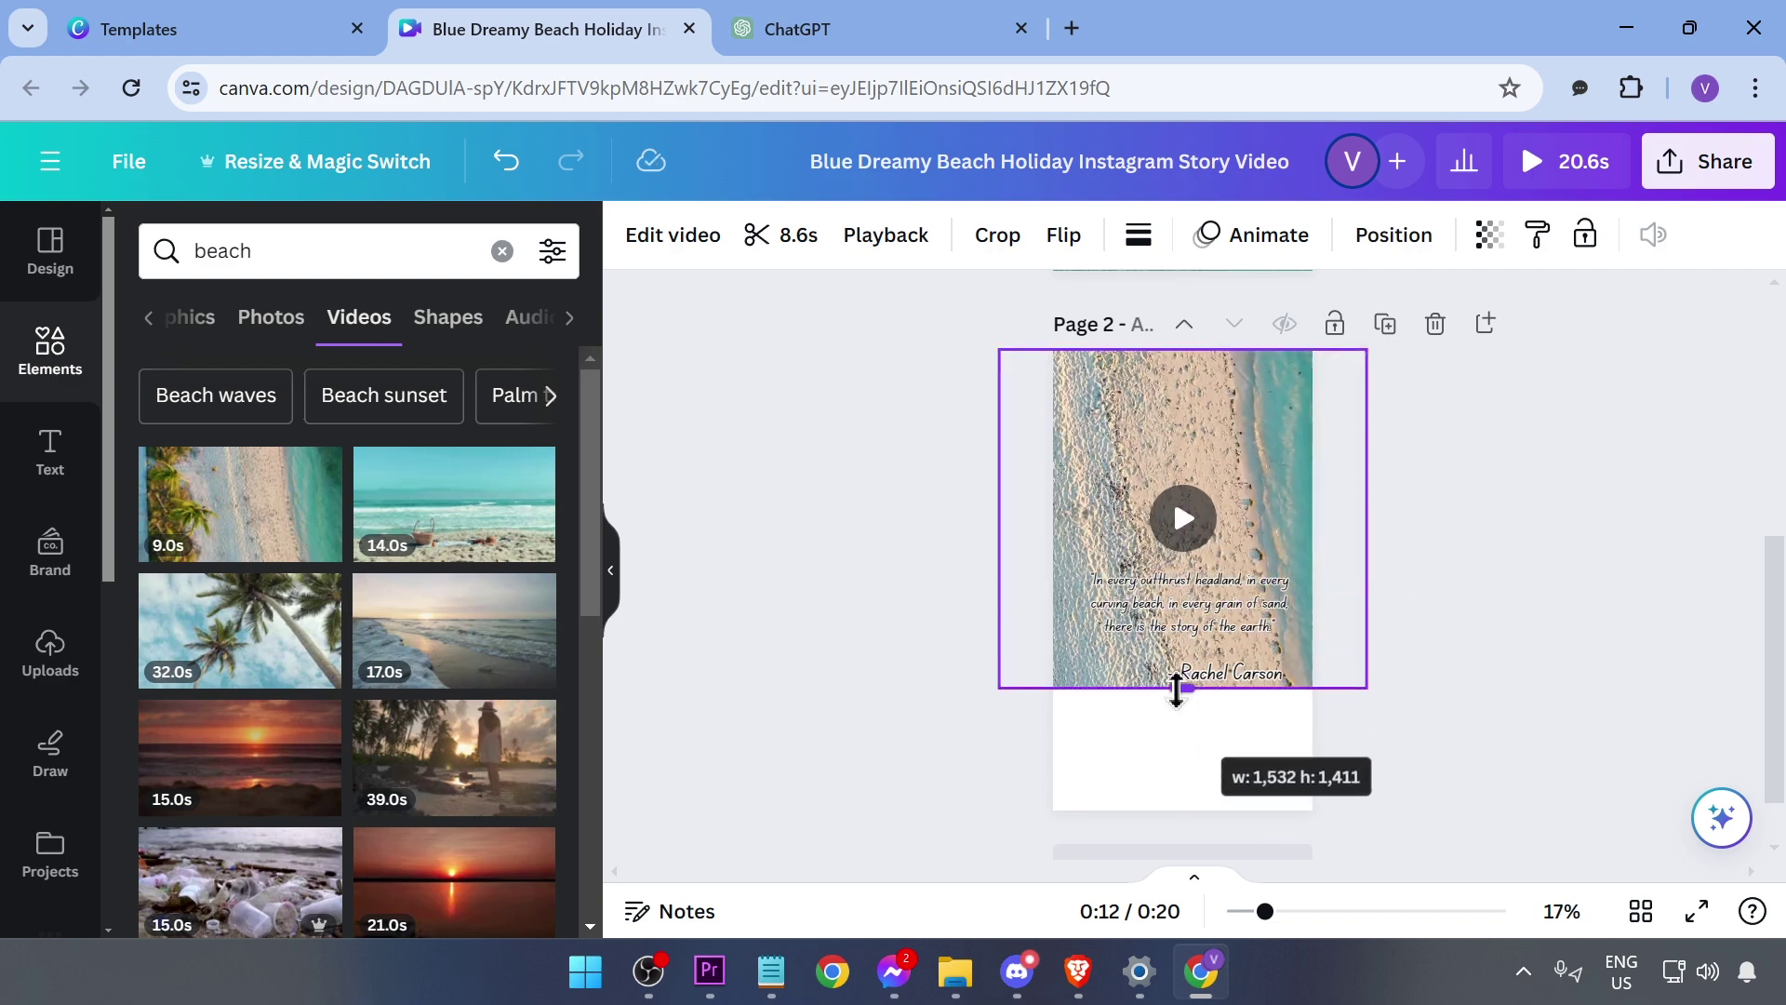
left_click(1549, 565)
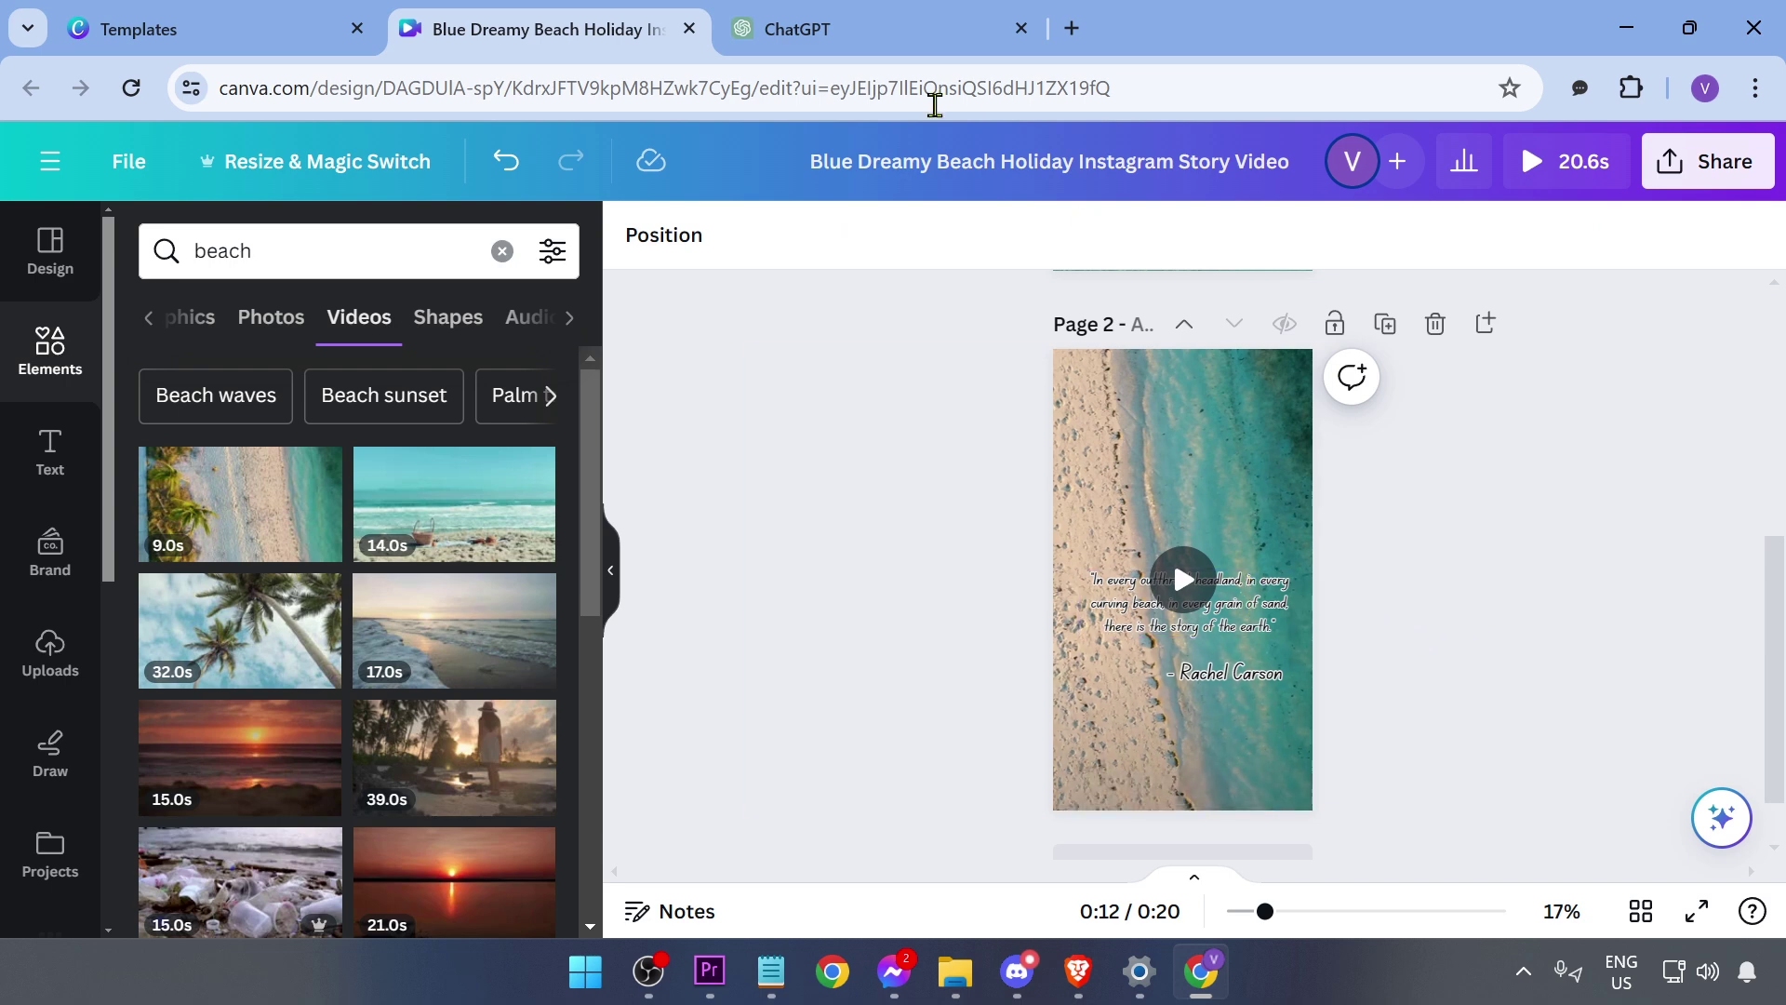
Copy the Sandy Gingras quote from ChatGPT and paste it into Page 2's text
left_click(882, 31)
left_click_drag(648, 367, 1116, 405)
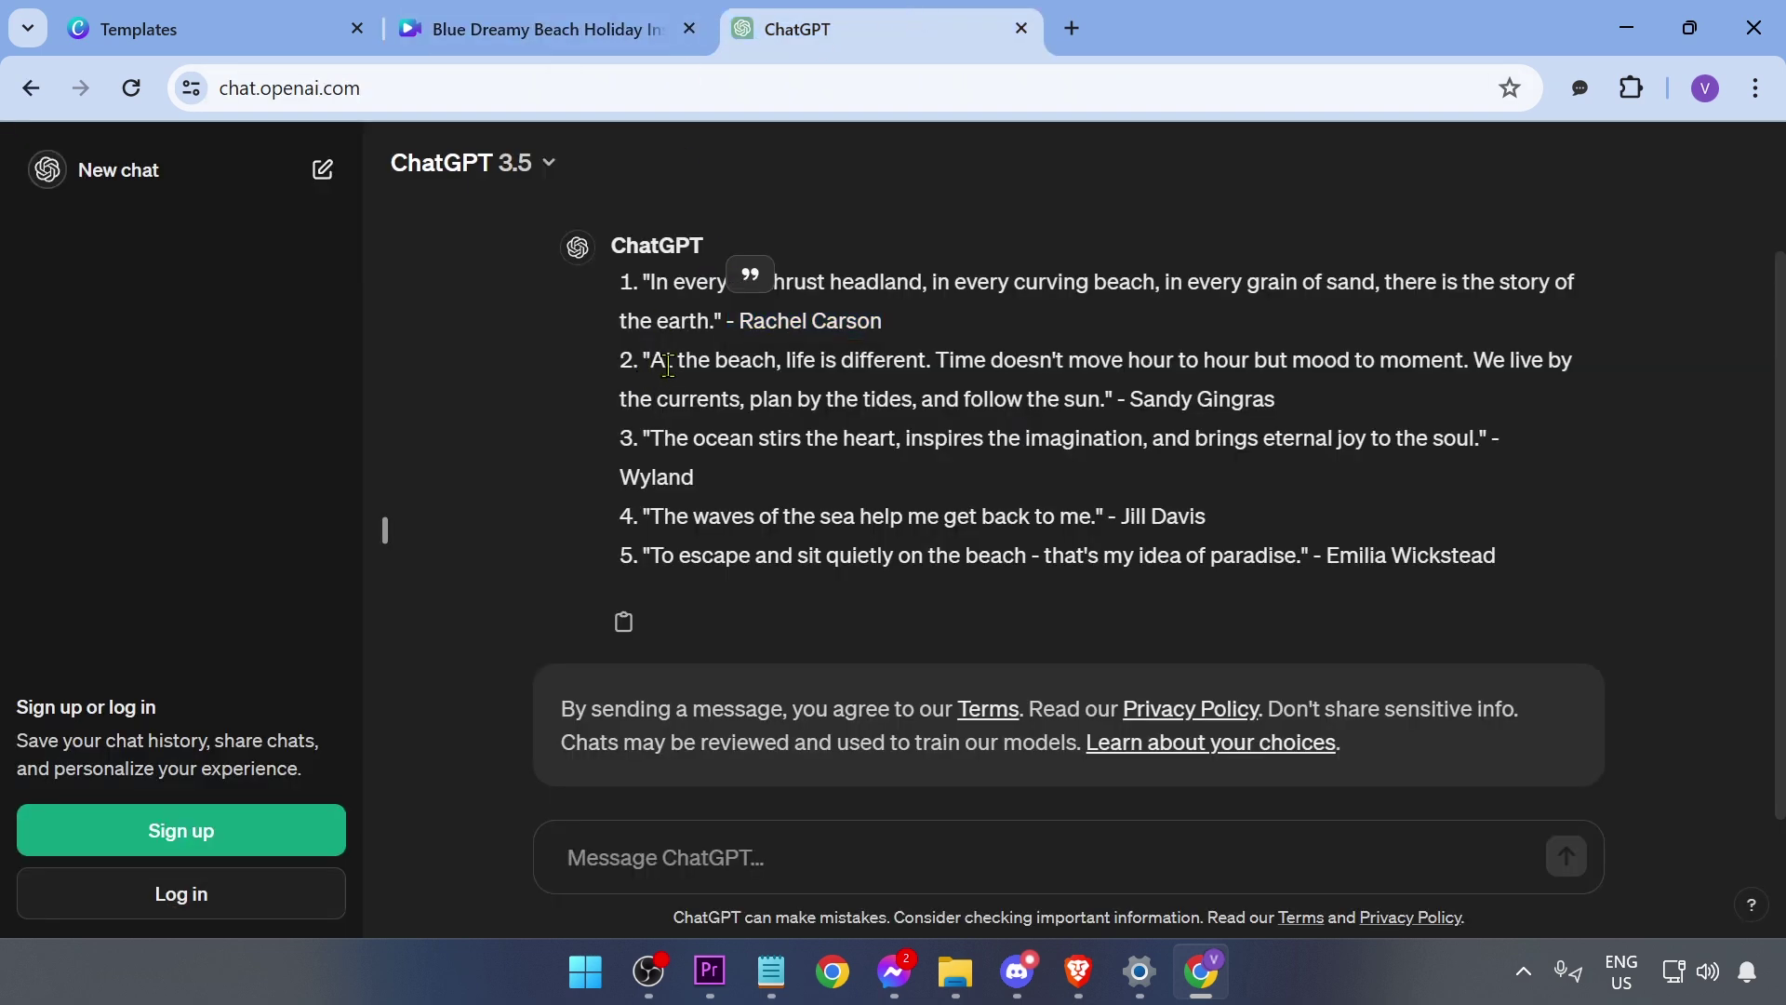
key("ctrl+shift+Tab")
type("Sandy Gingras")
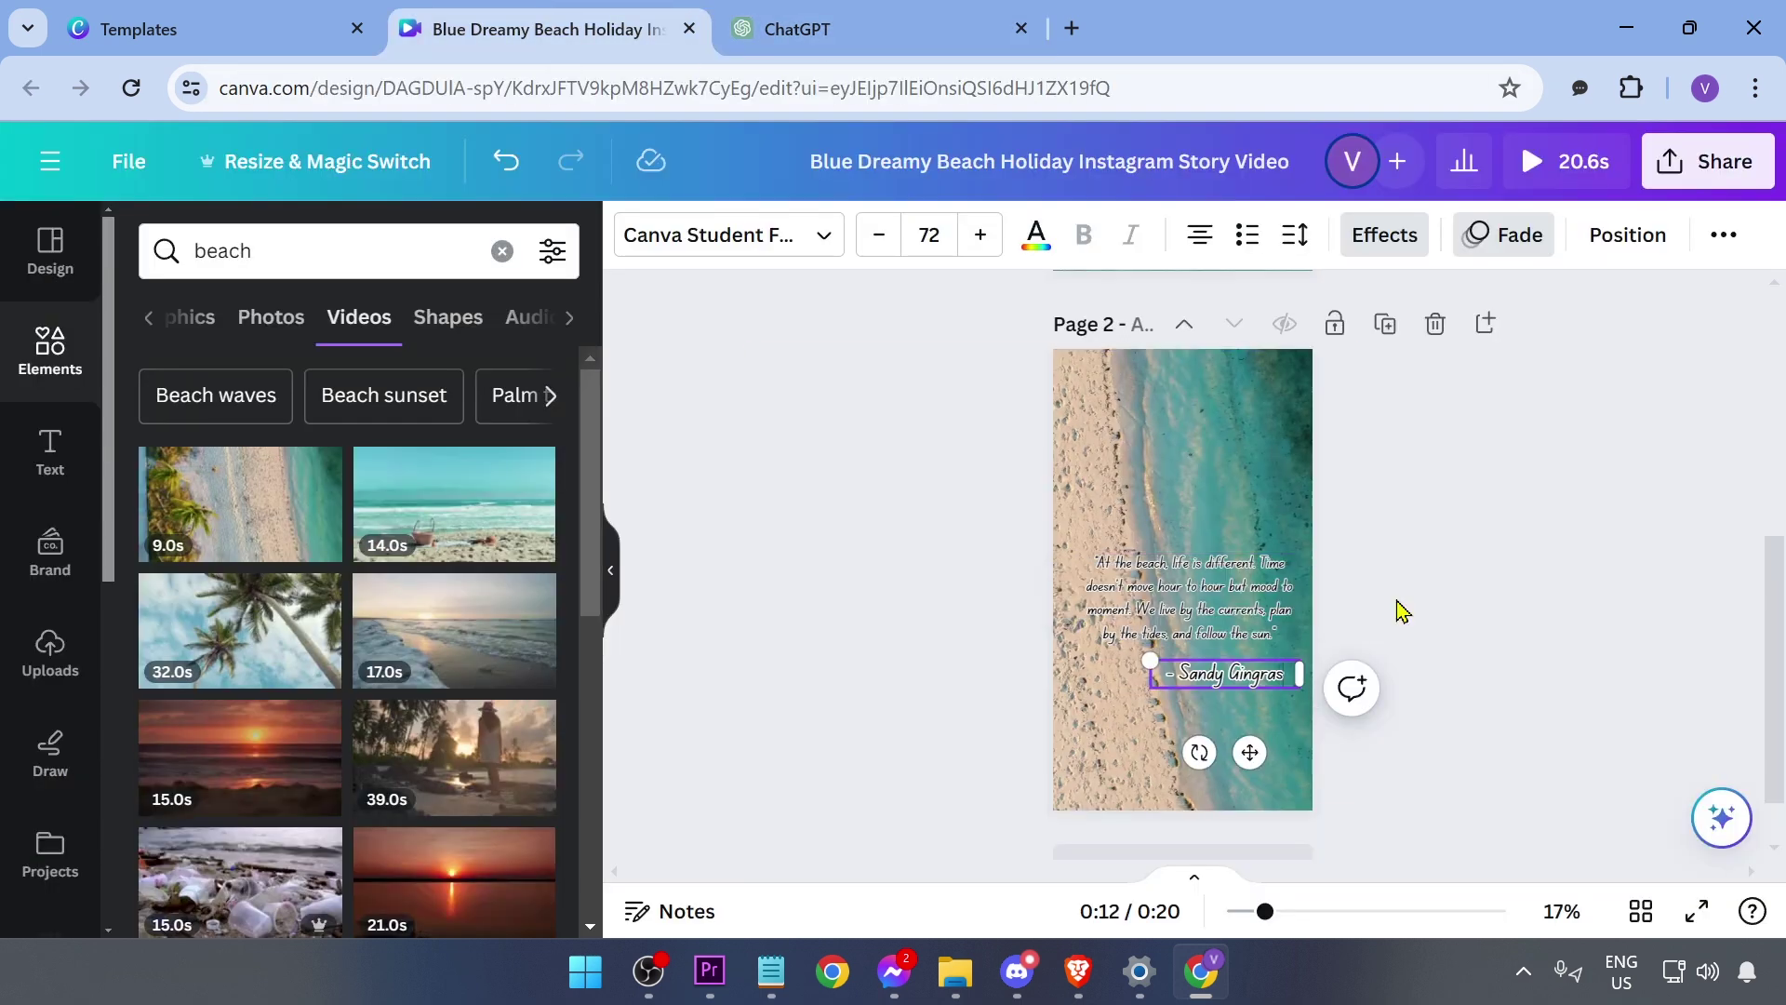
left_click(1395, 606)
scroll(1361, 587, "down", 1)
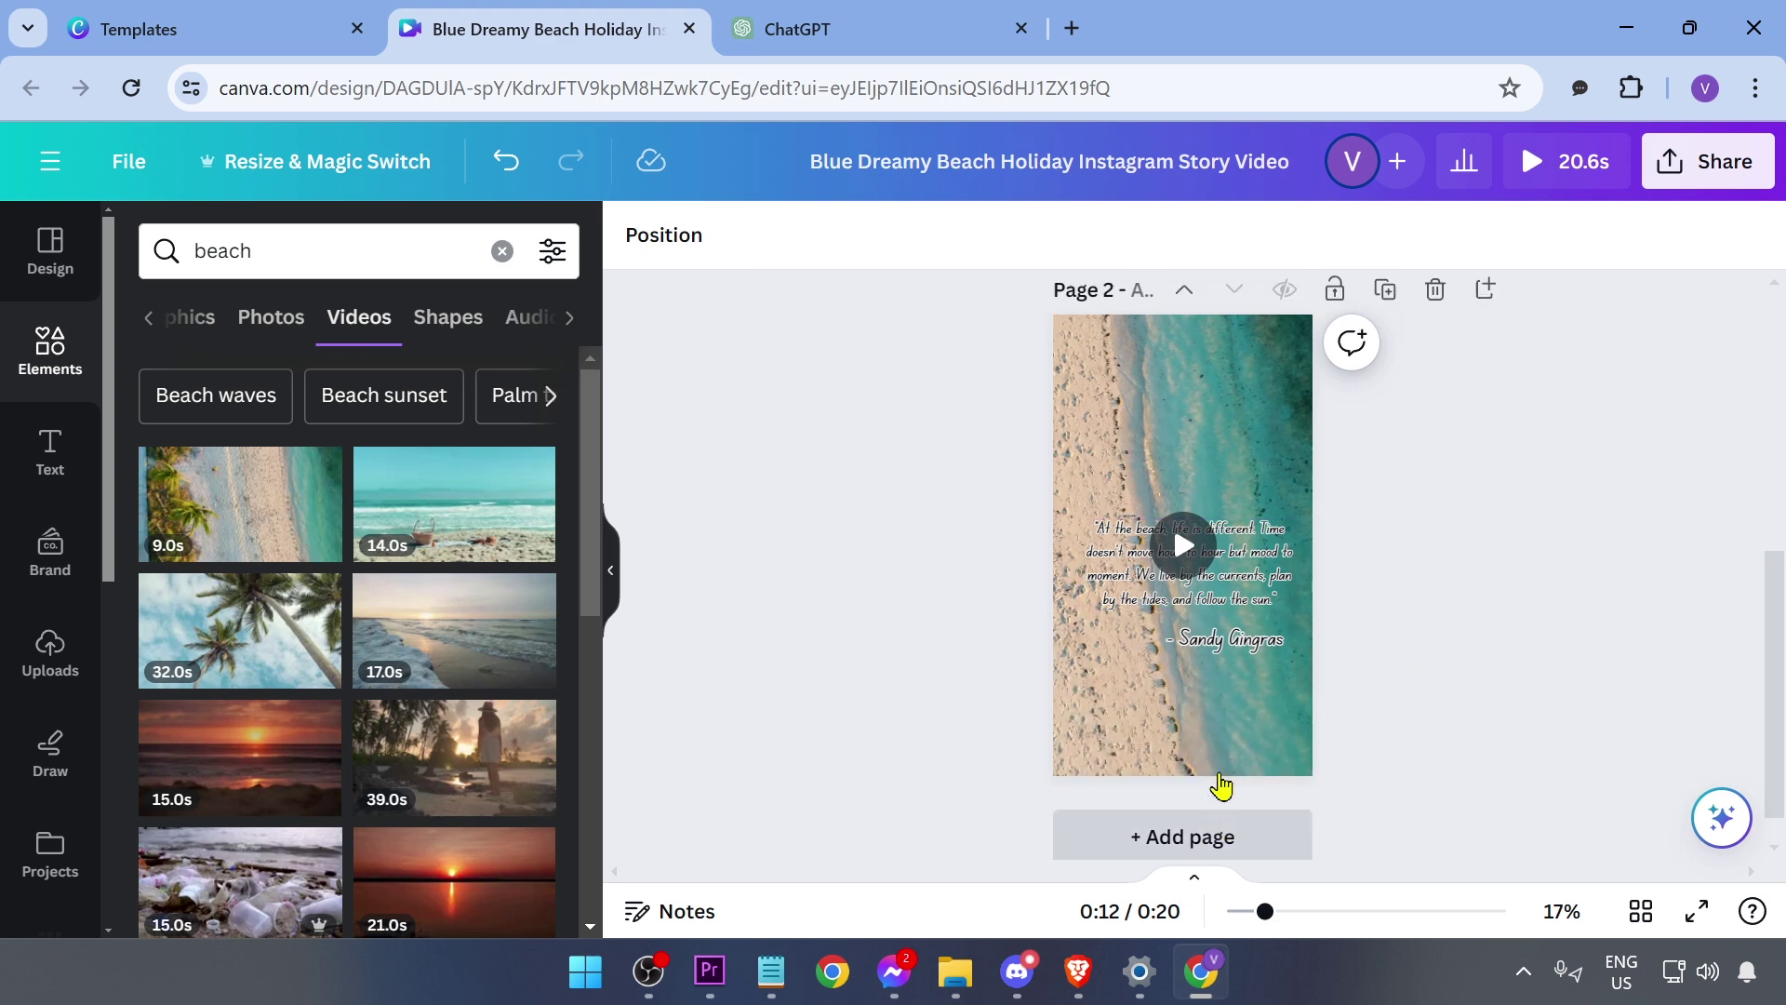
Duplicate Page 2 as Page 3 and replace its video with an enlarged palm-tree video
left_click(1381, 389)
left_click(1140, 503)
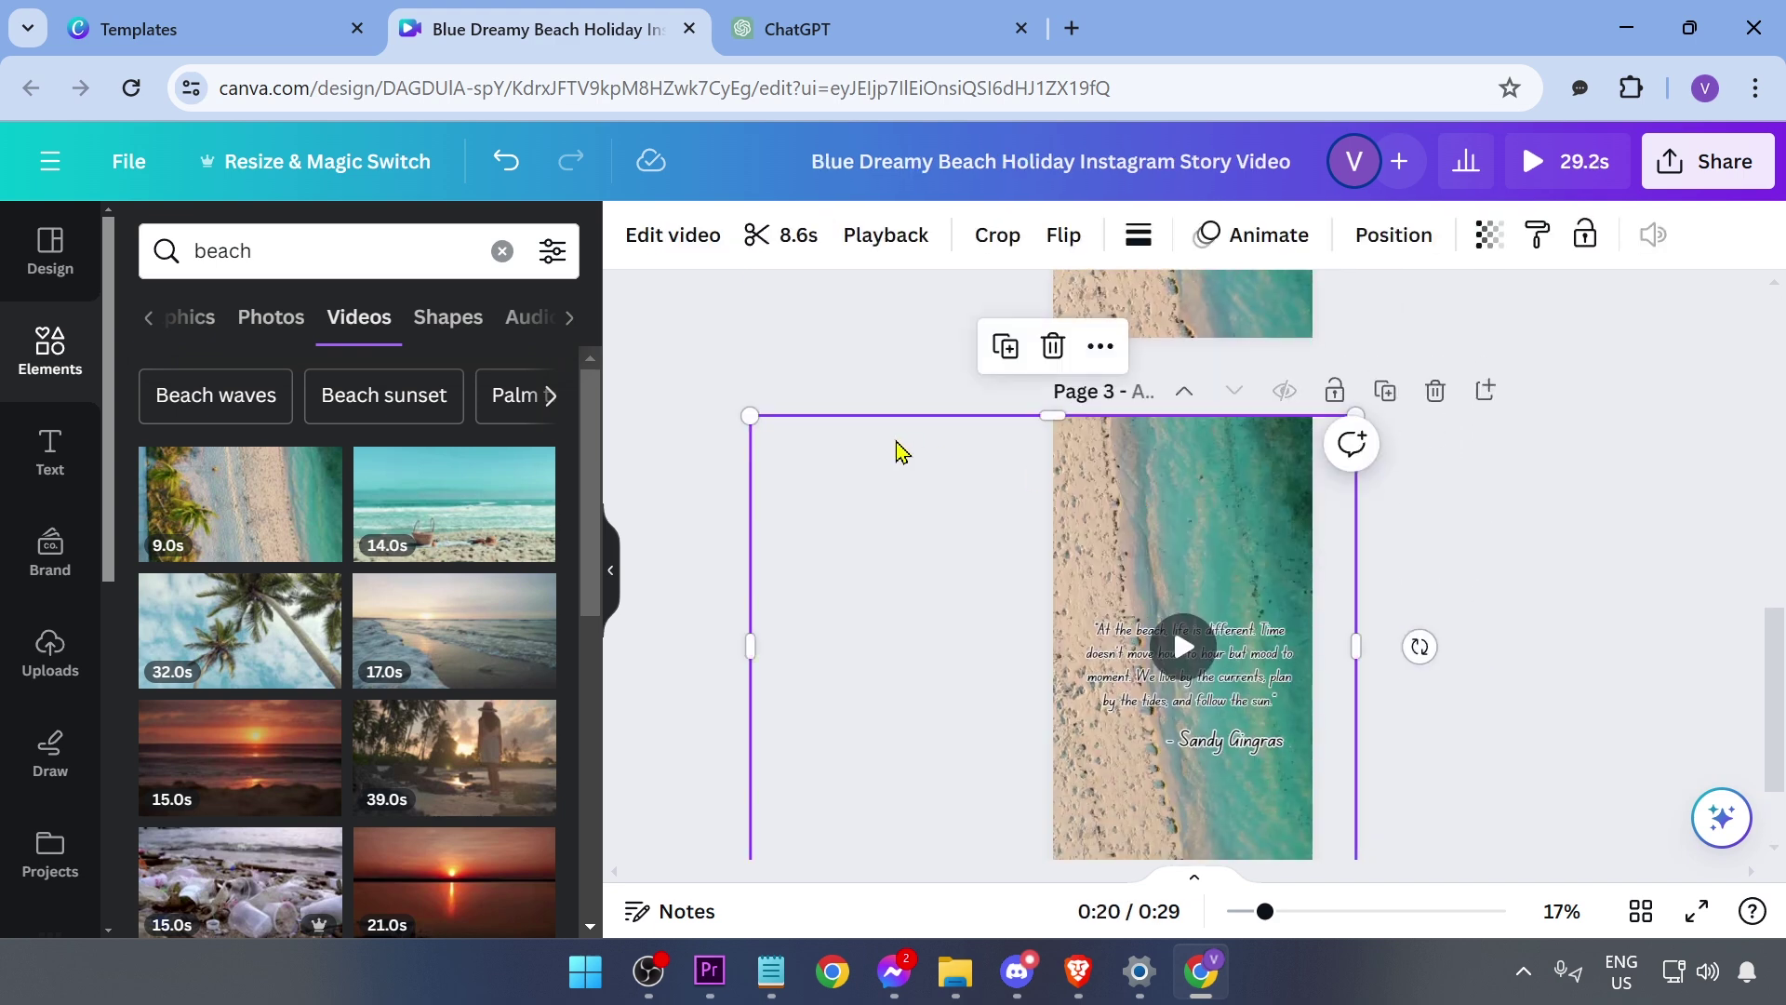
left_click(898, 452)
left_click(1213, 461)
key("Delete")
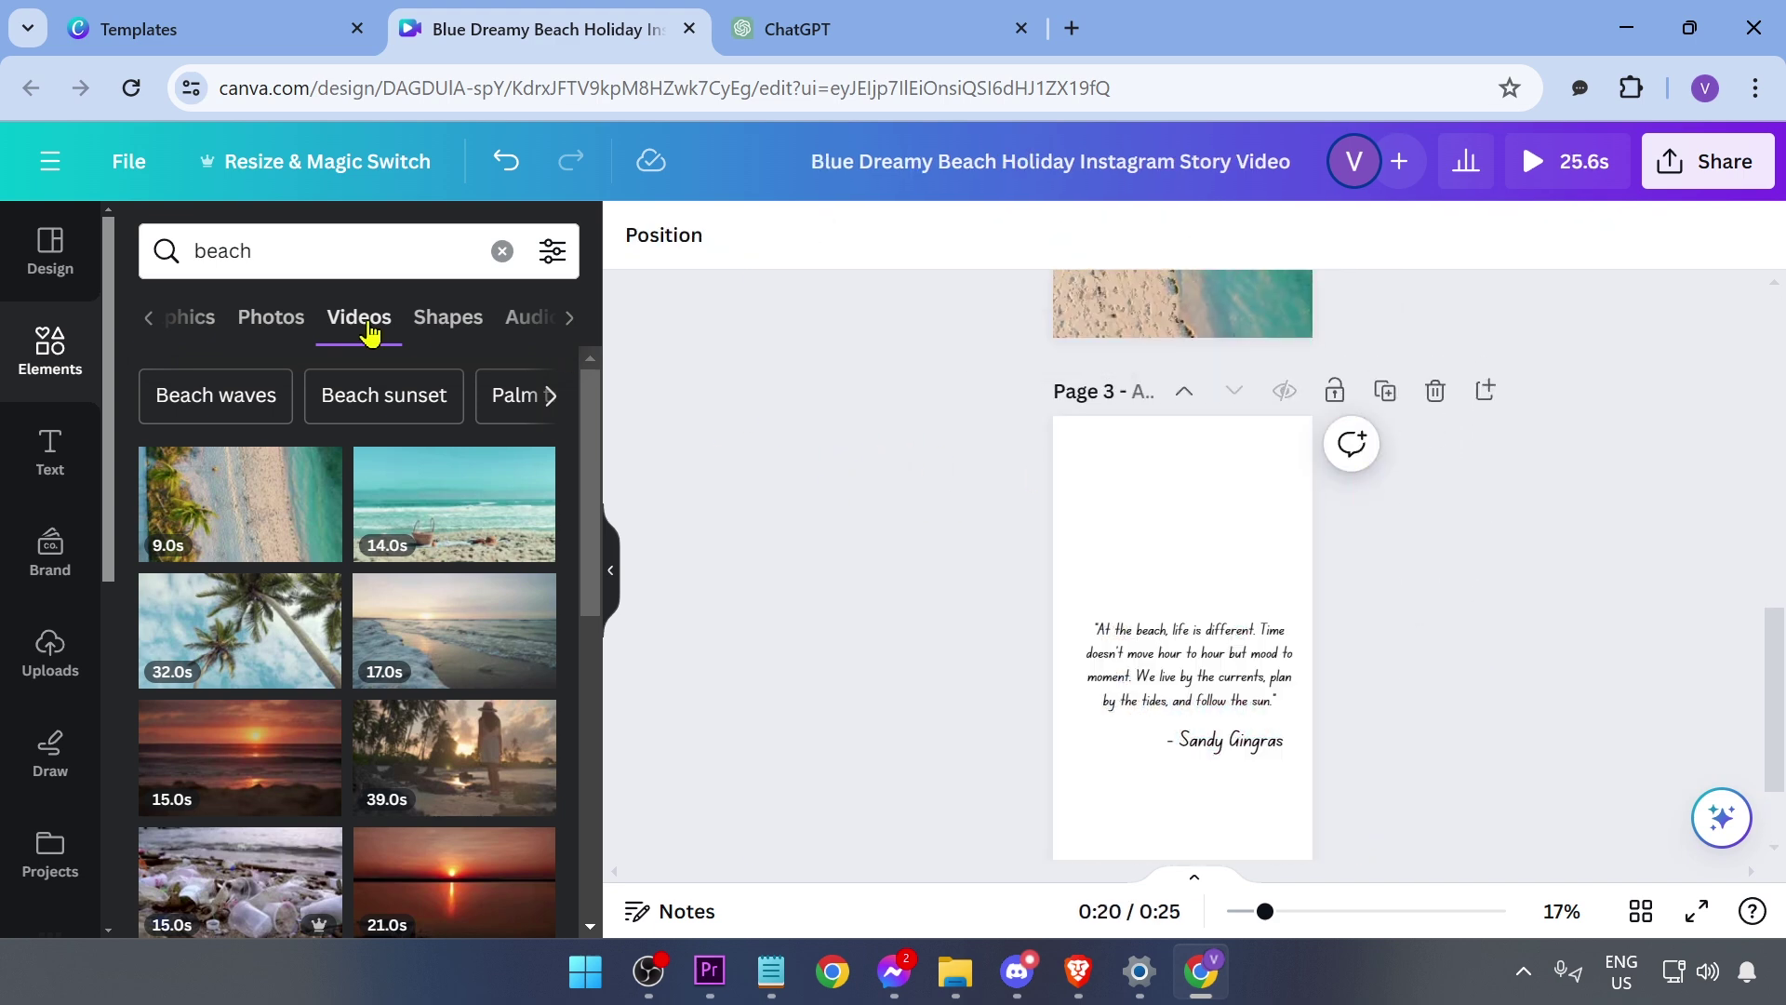
scroll(292, 546, "down", 1)
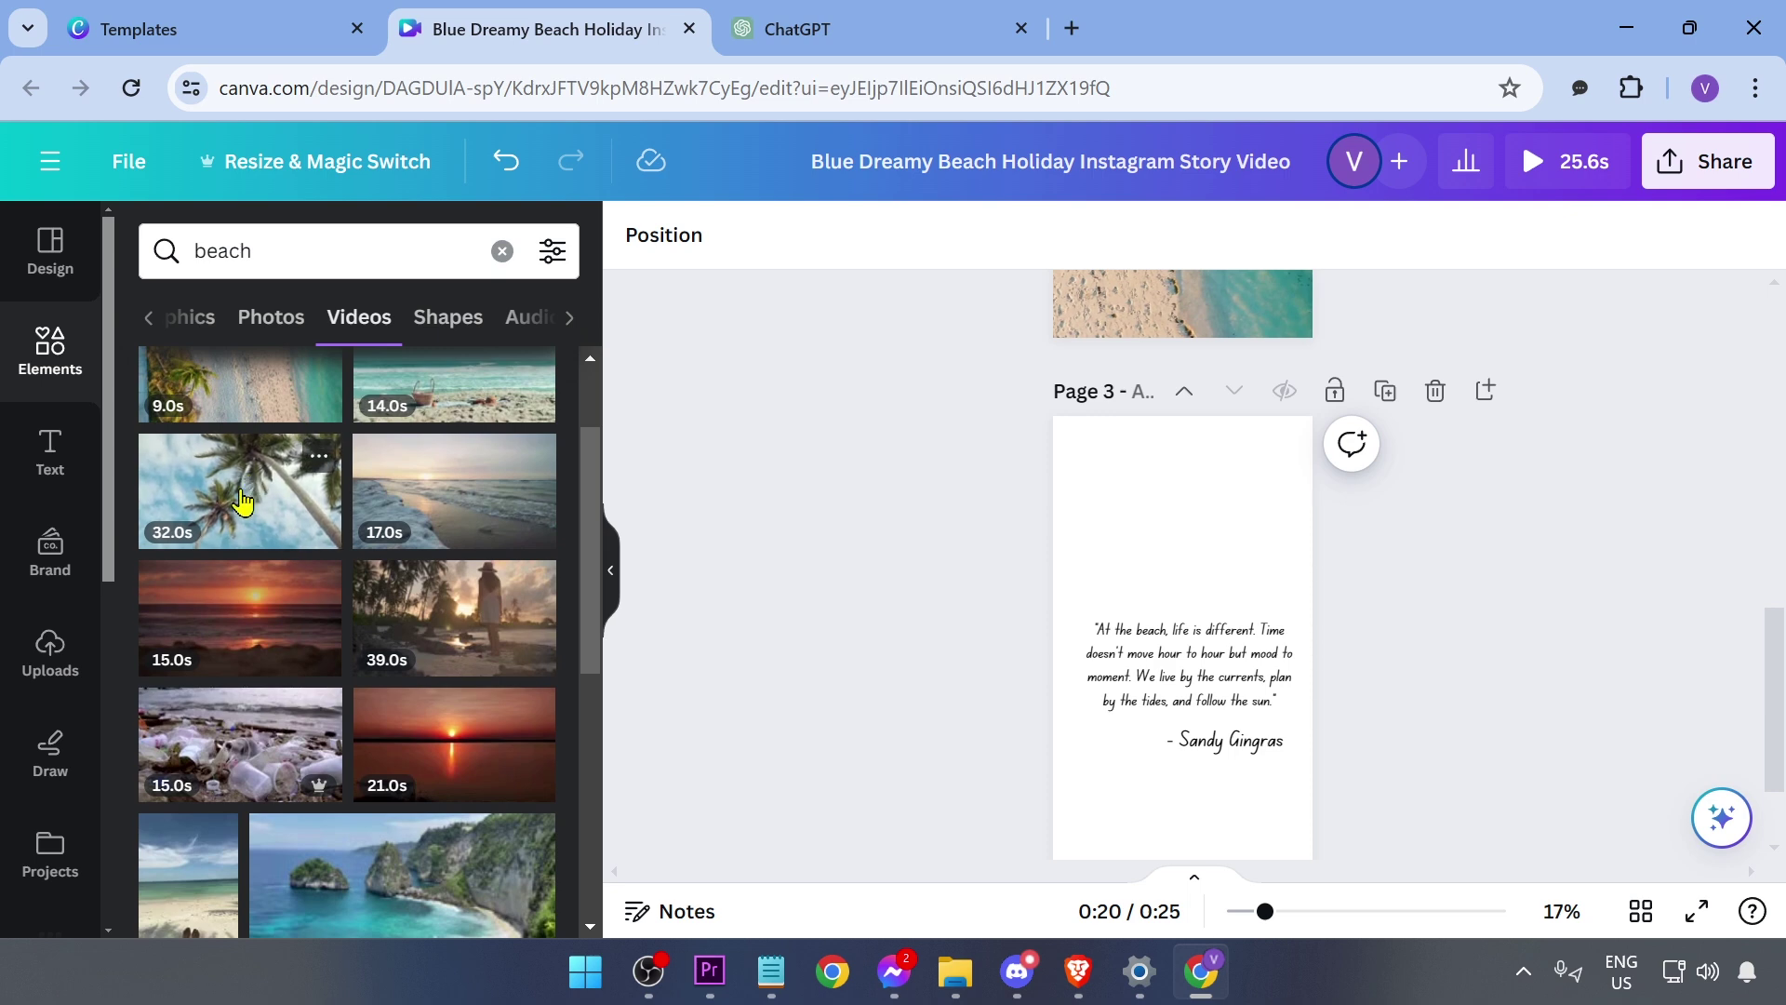
mouse_move(454, 630)
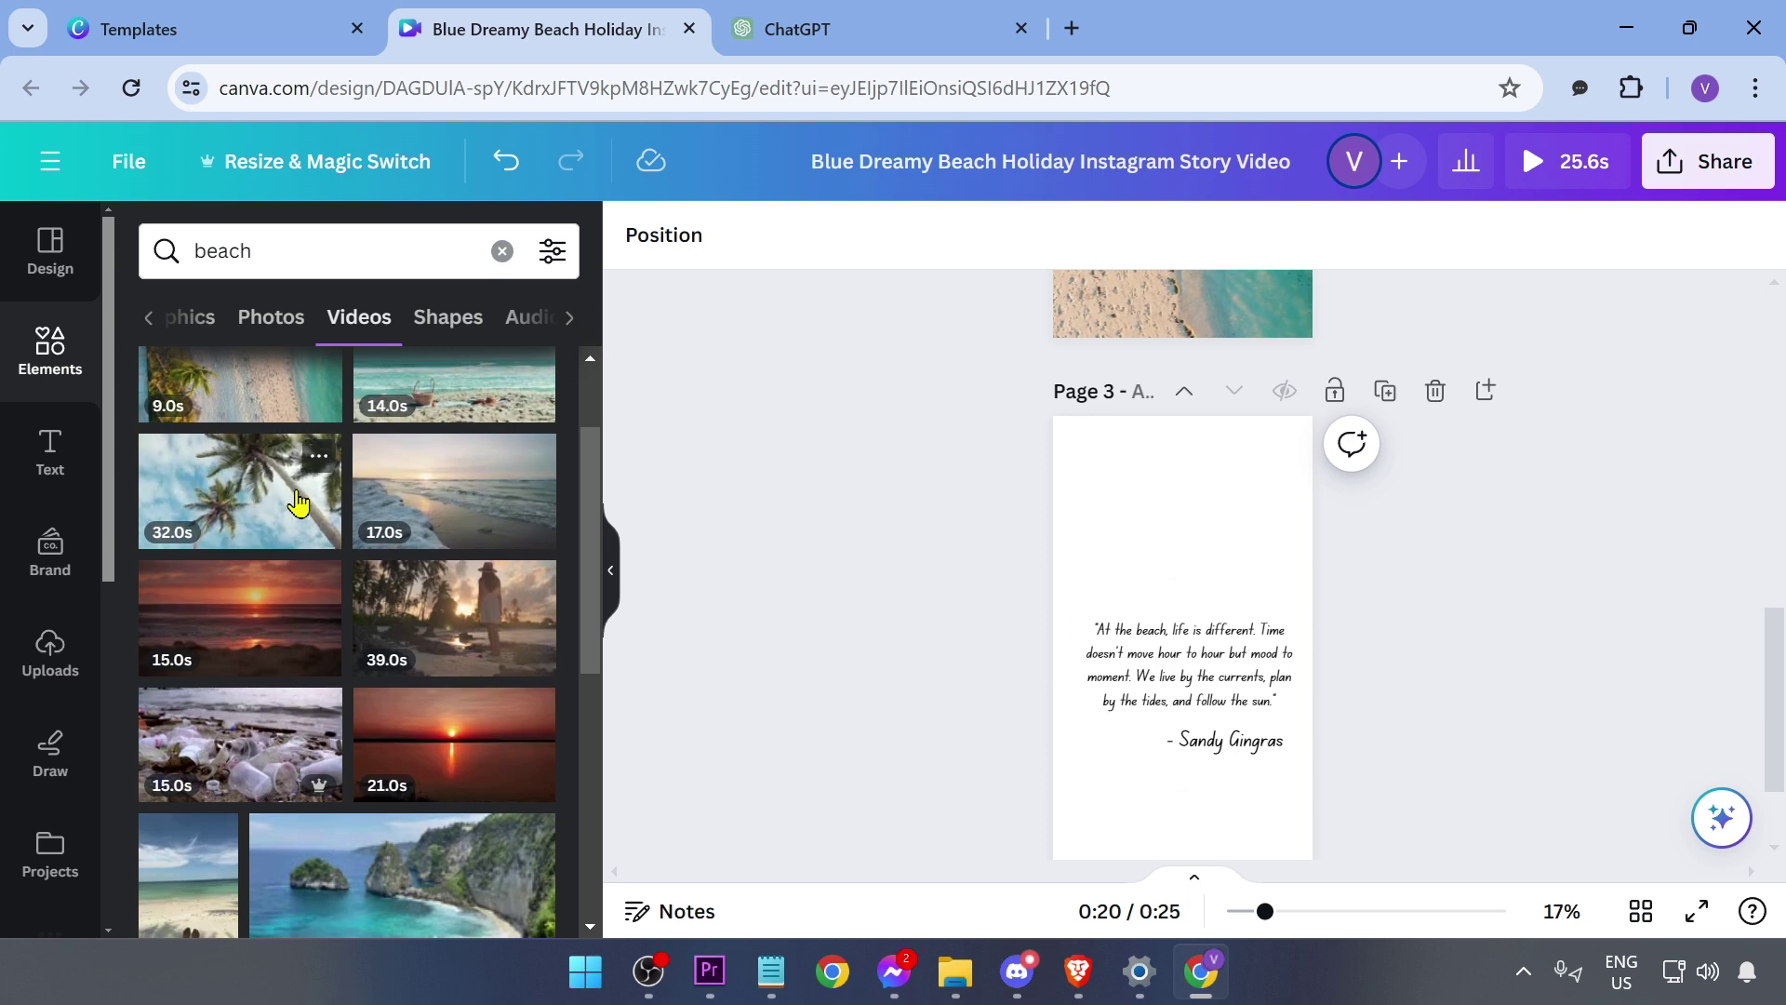
left_click(301, 503)
left_click_drag(1185, 586, 1549, 367)
left_click_drag(1081, 706, 862, 943)
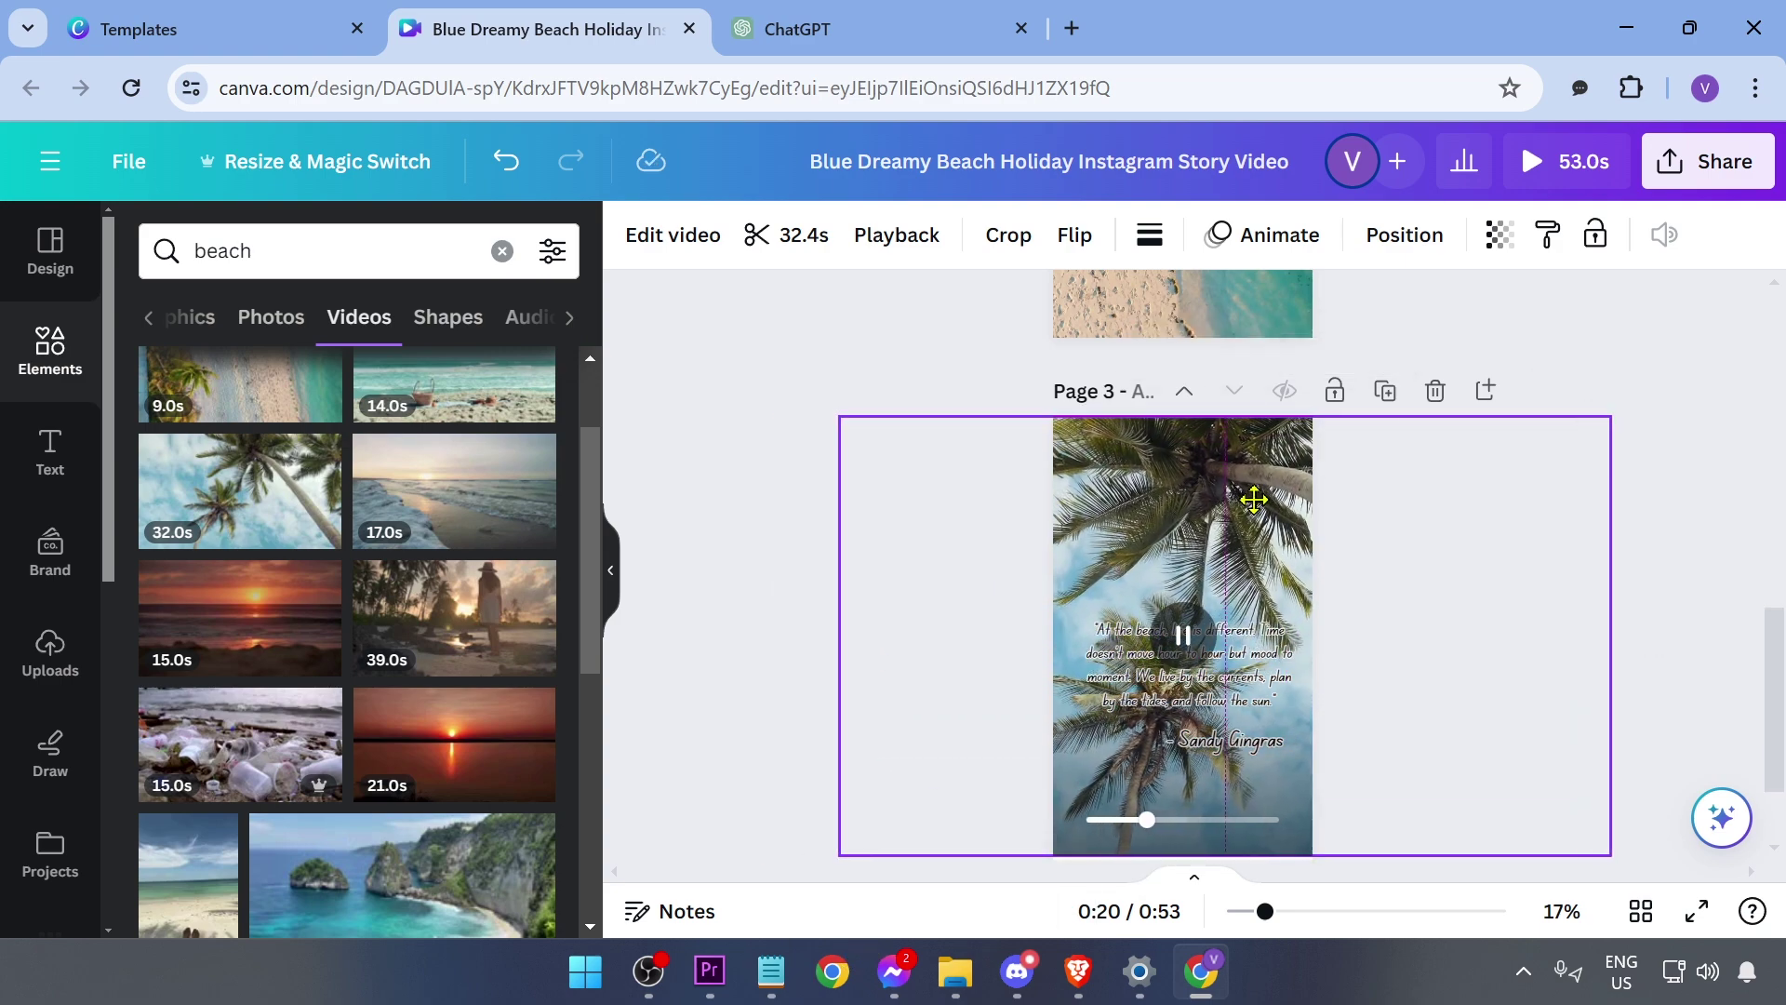
Paste the 'To escape and sit quietly' quote from ChatGPT into Page 3's quote box
left_click(851, 39)
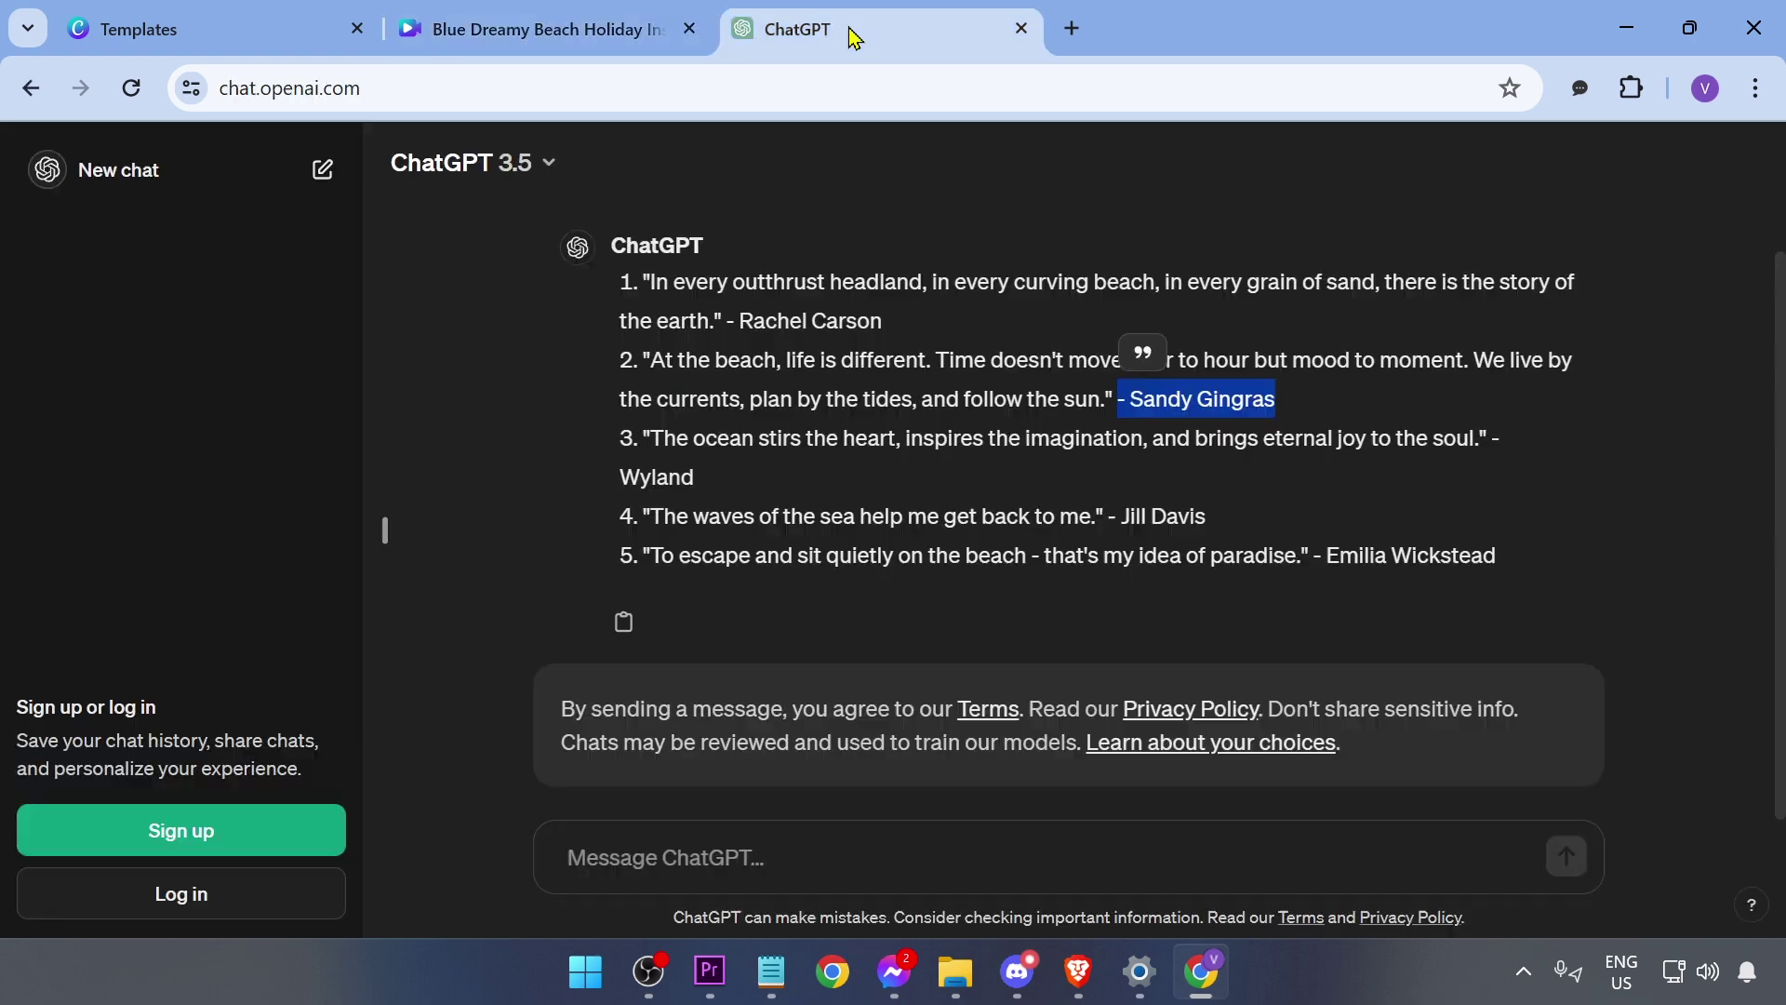
left_click_drag(651, 444, 1489, 434)
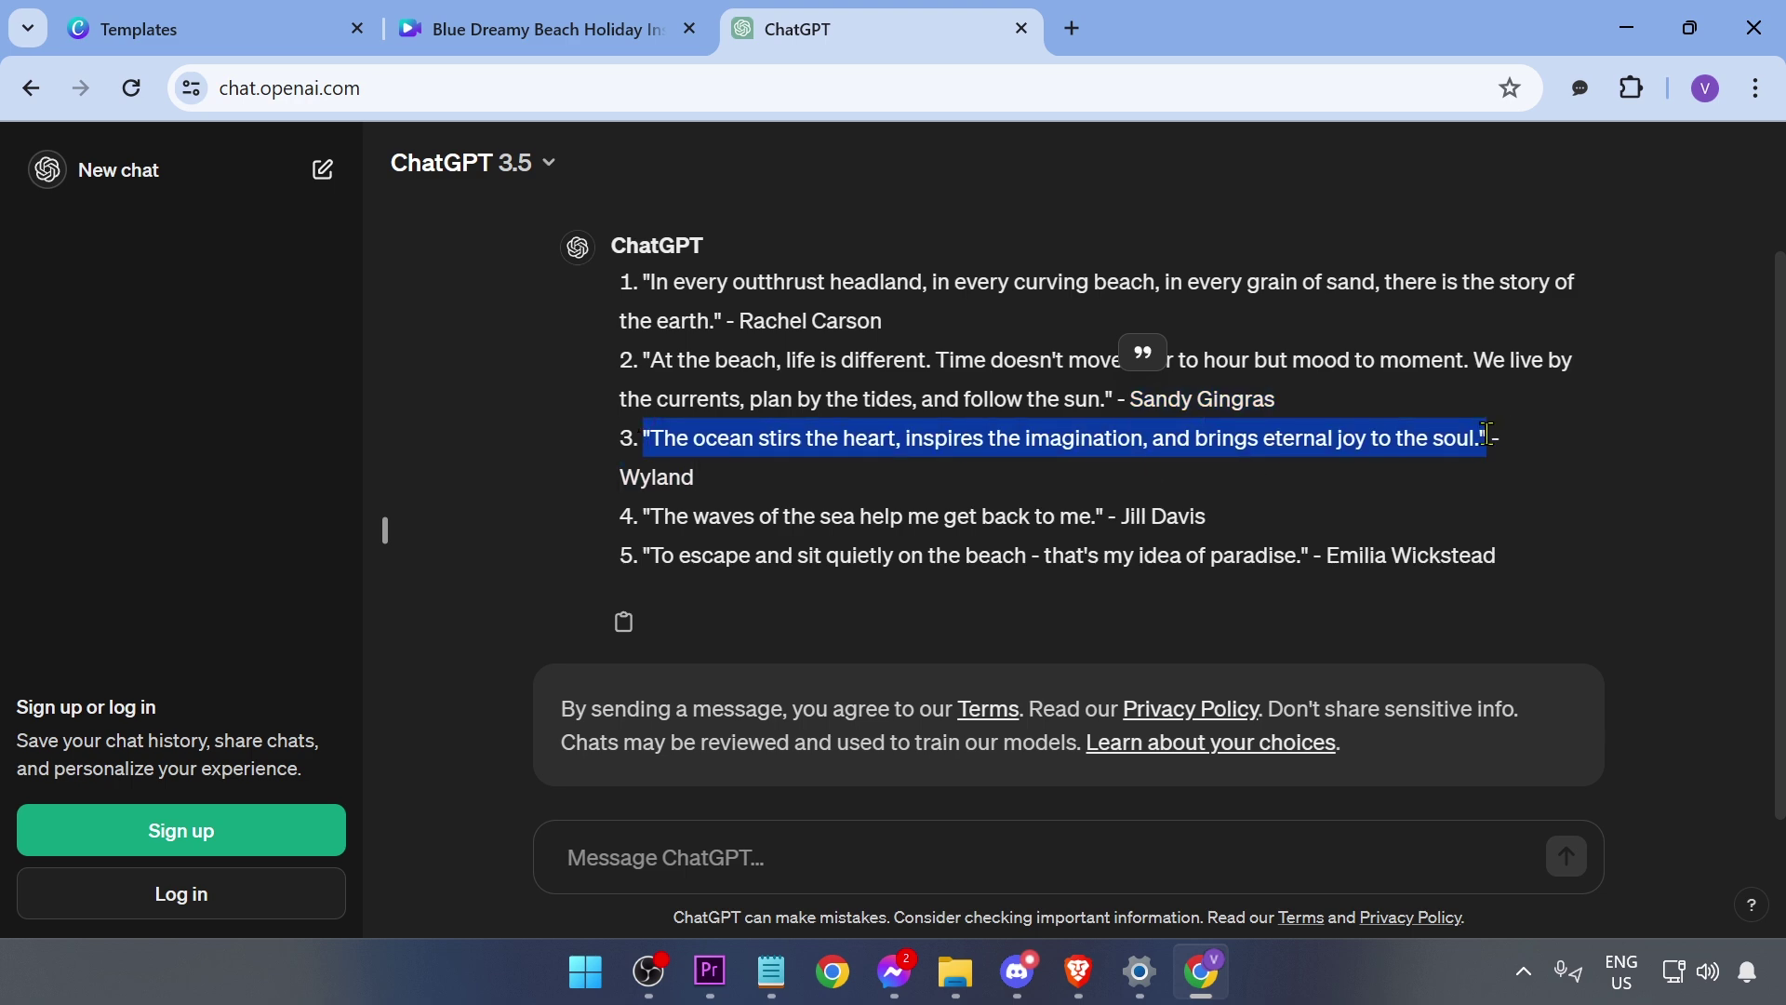
left_click(656, 28)
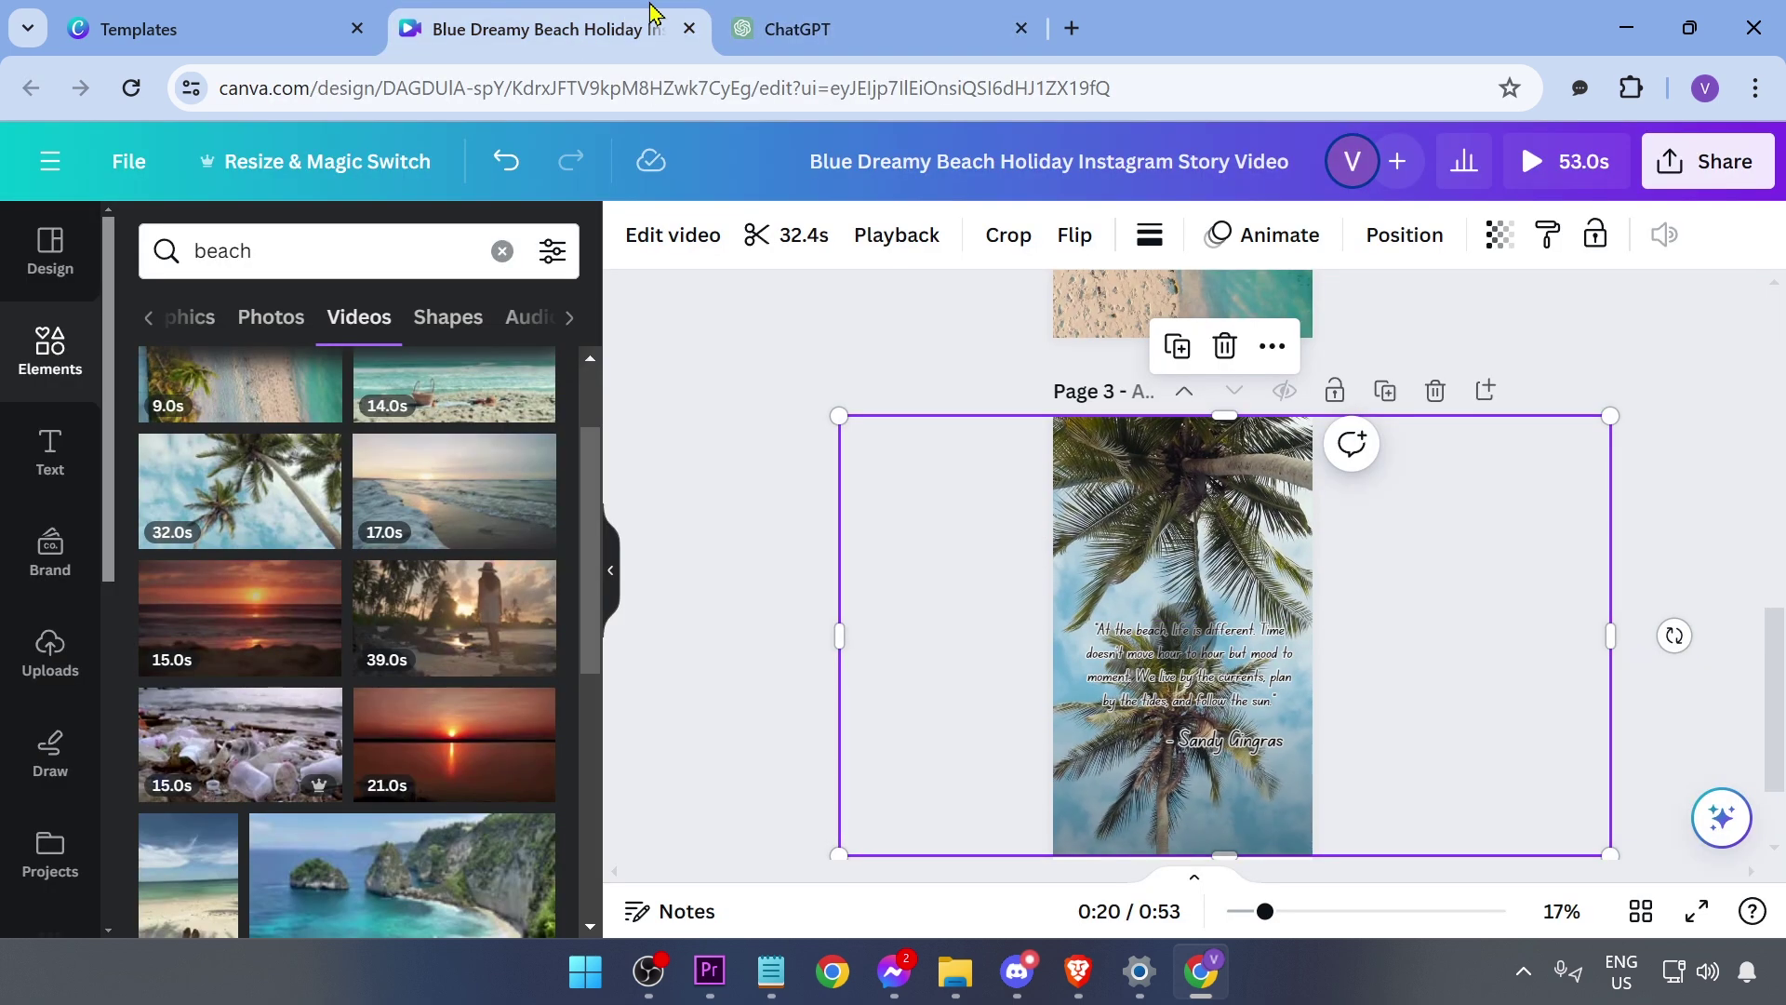
left_click(838, 28)
mouse_move(645, 556)
left_mouse_down()
mouse_move(1148, 555)
mouse_move(1313, 589)
mouse_move(1243, 647)
mouse_move(1273, 705)
mouse_move(1254, 741)
left_mouse_up()
left_click(545, 28)
double_click(1180, 646)
key("ctrl+v")
left_click(1276, 751)
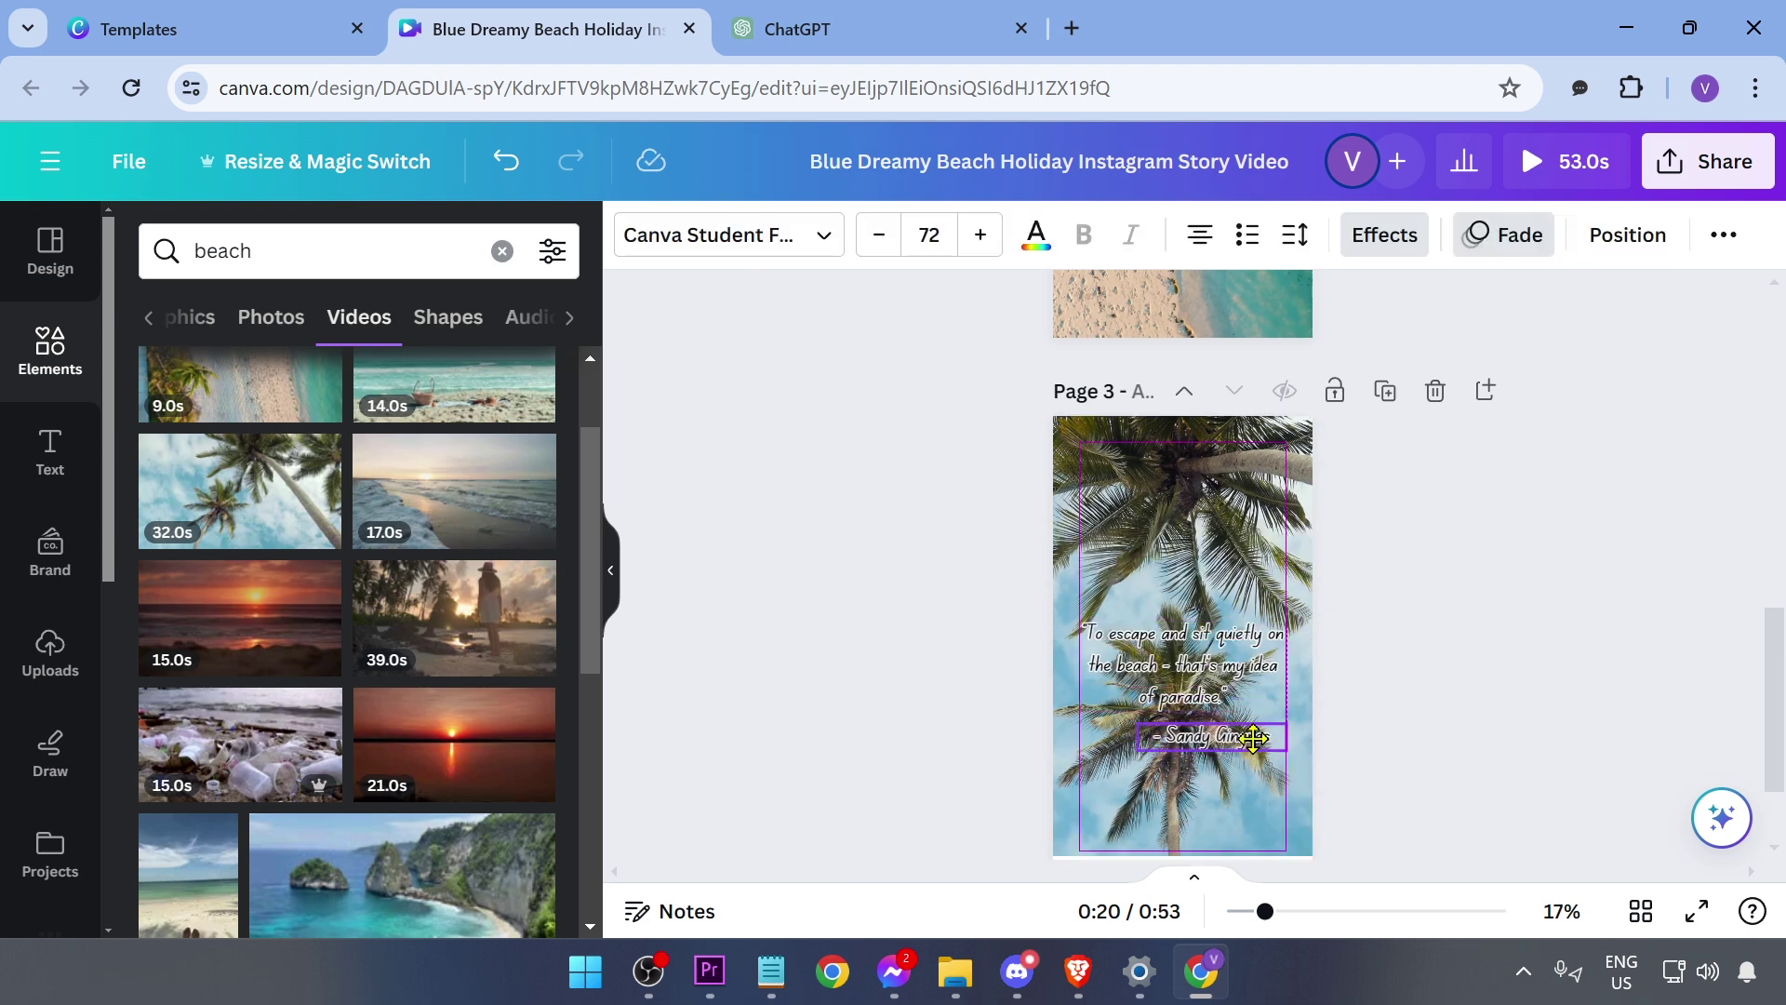
left_click(894, 737)
Replace Page 3's author line with Emilia Wickstead copied from ChatGPT
left_click(838, 29)
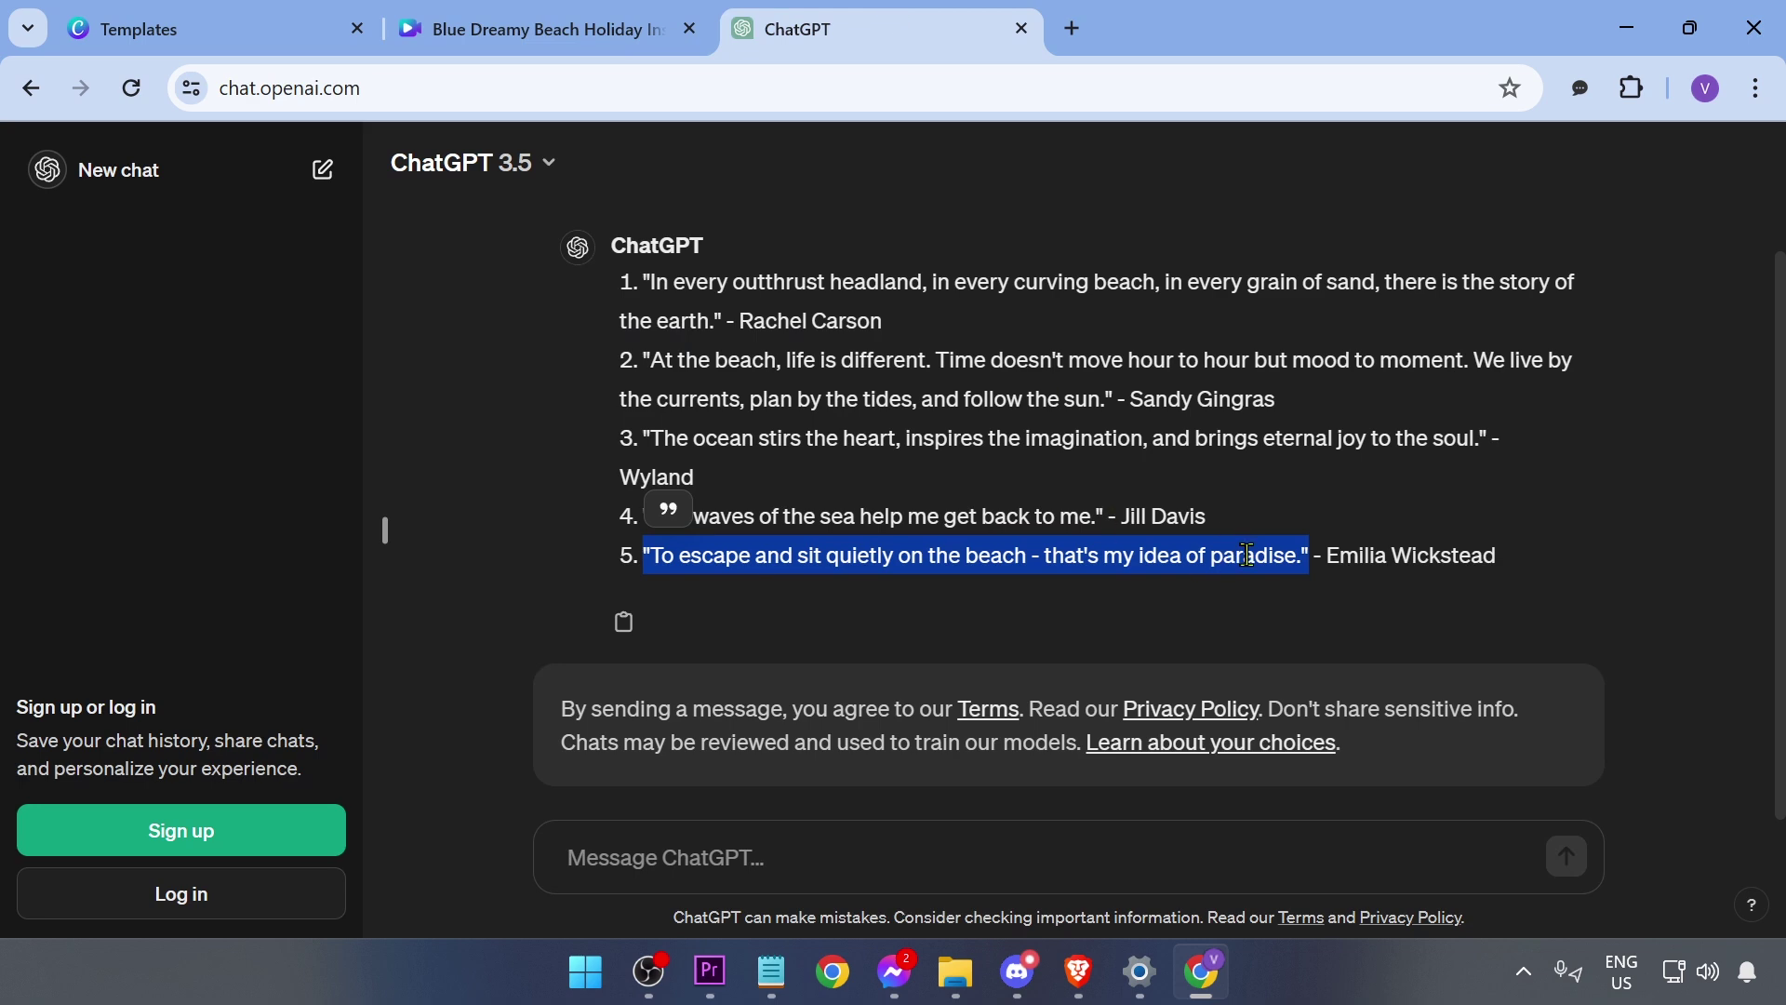
left_click(1316, 556)
key("ctrl+c")
left_click(545, 28)
double_click(1195, 730)
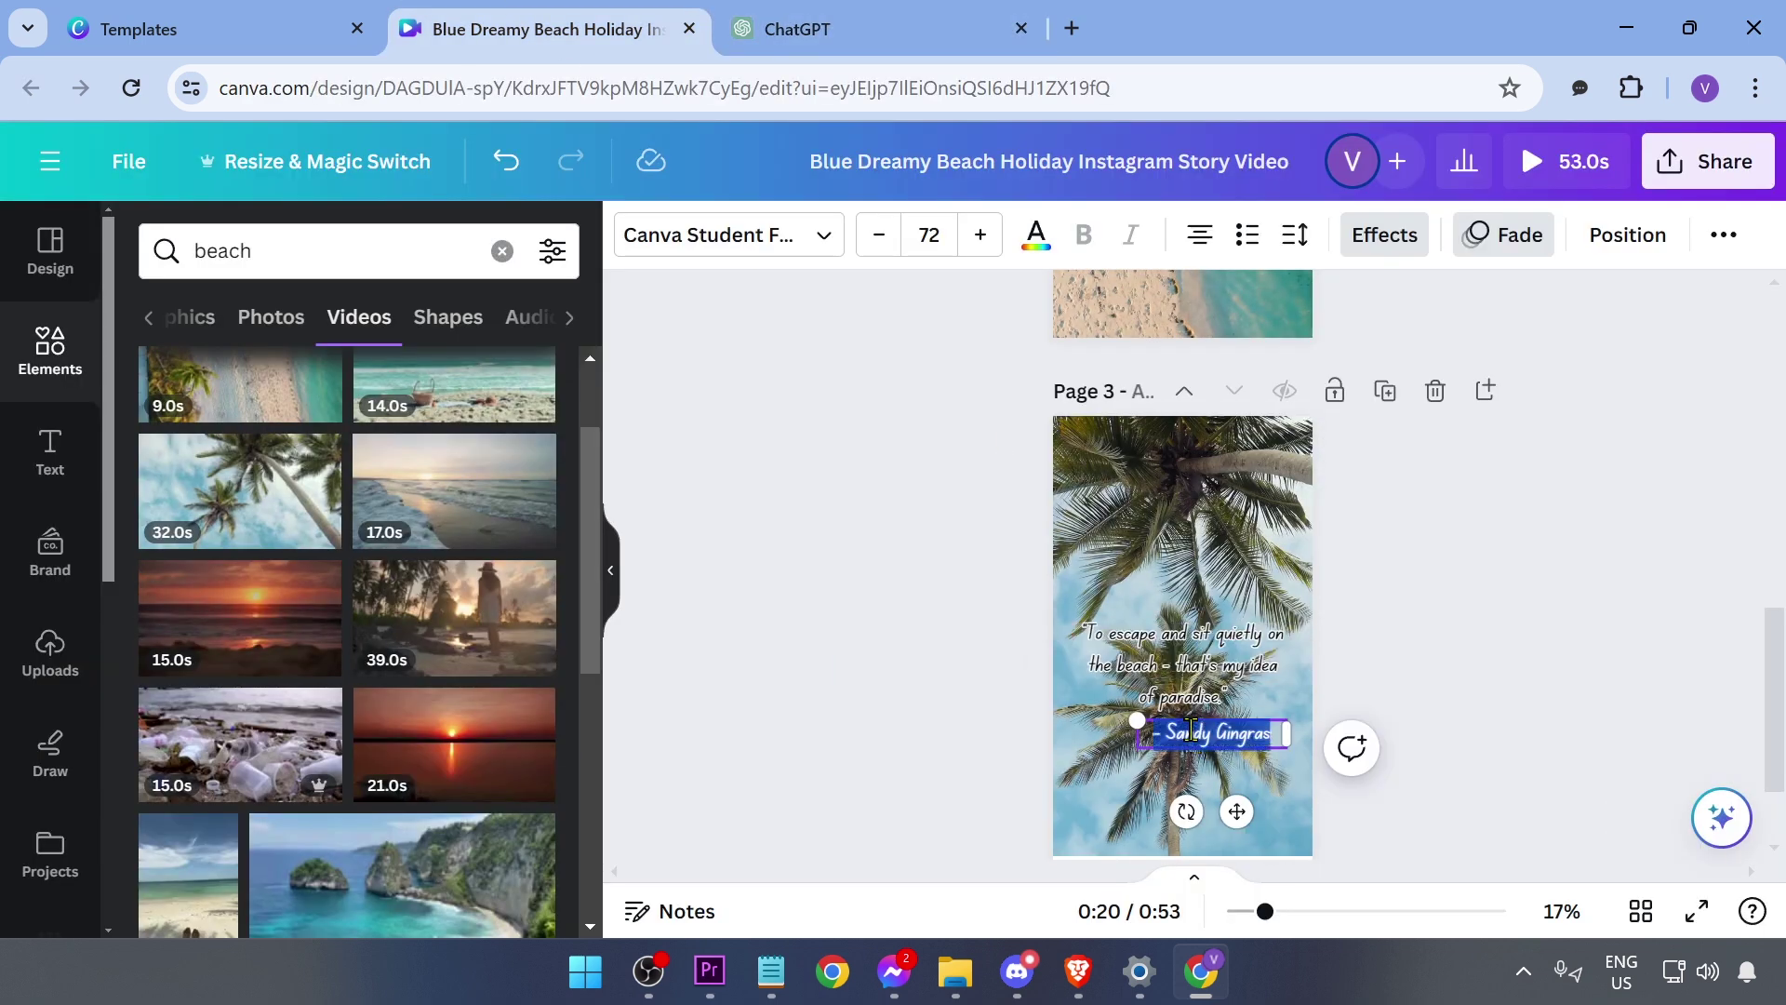
key("ctrl+v")
left_click(957, 650)
scroll(1520, 662, "down", 2)
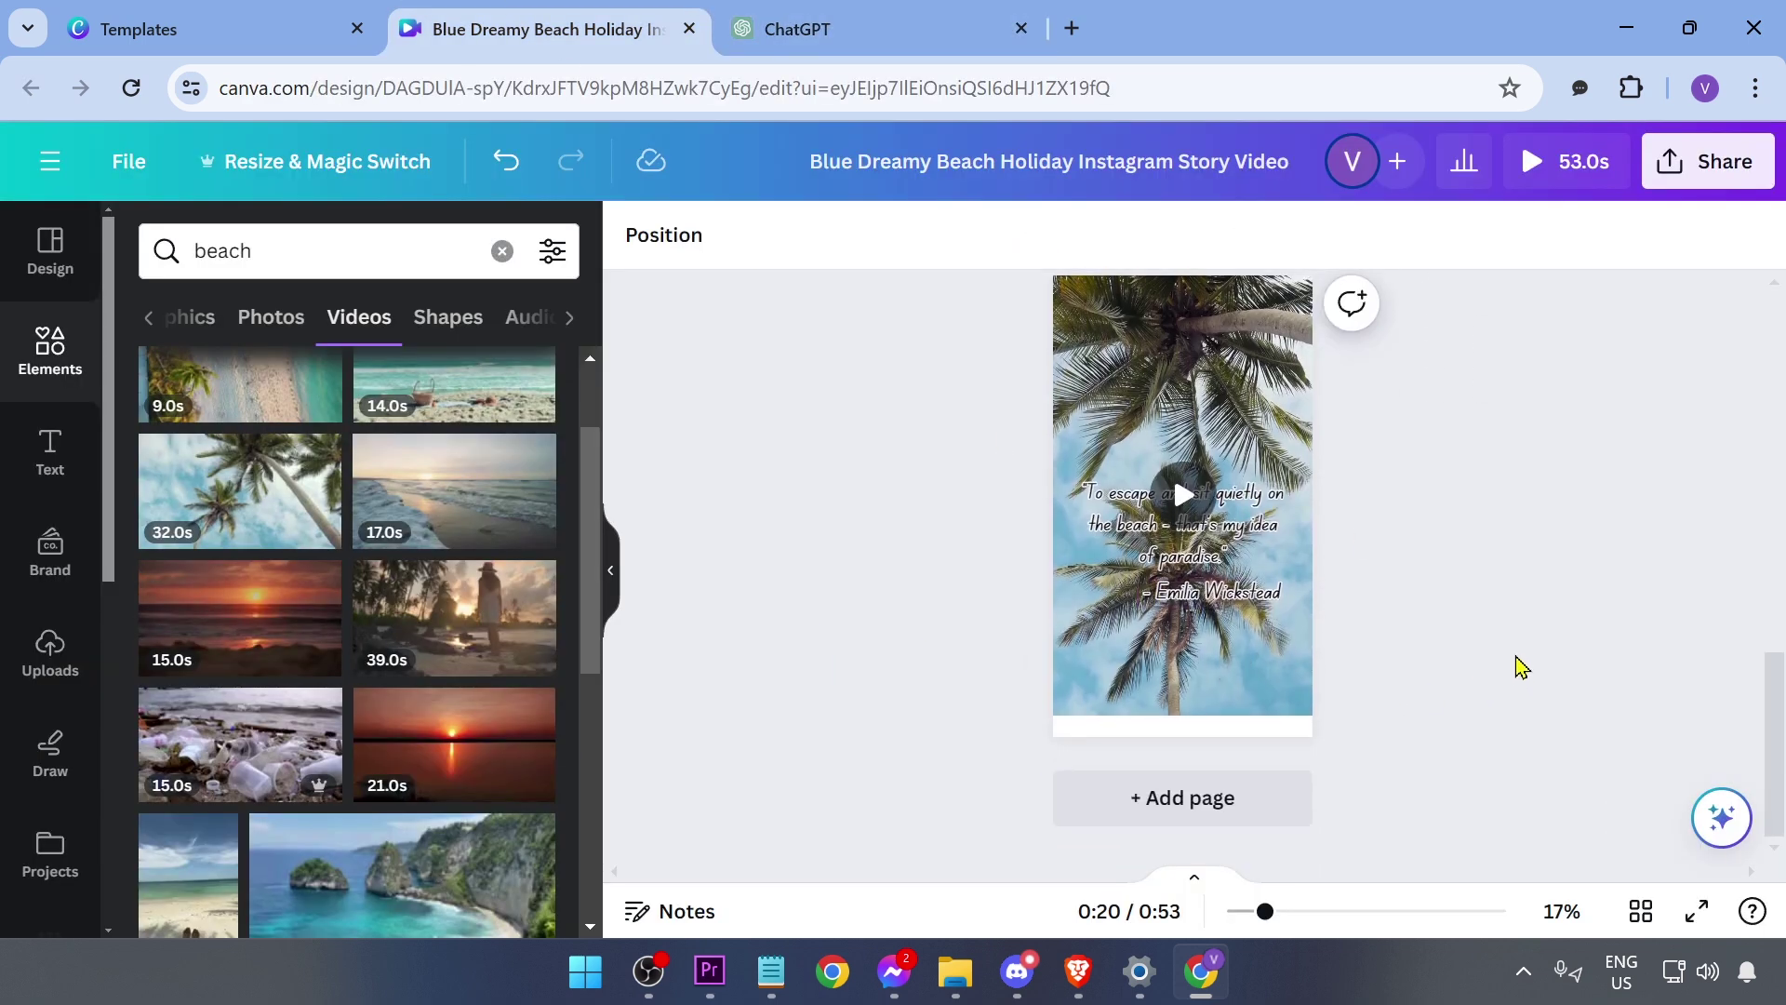
Stretch the palm-tree video down to Page 3's bottom edge, then open Share
left_click(1212, 398)
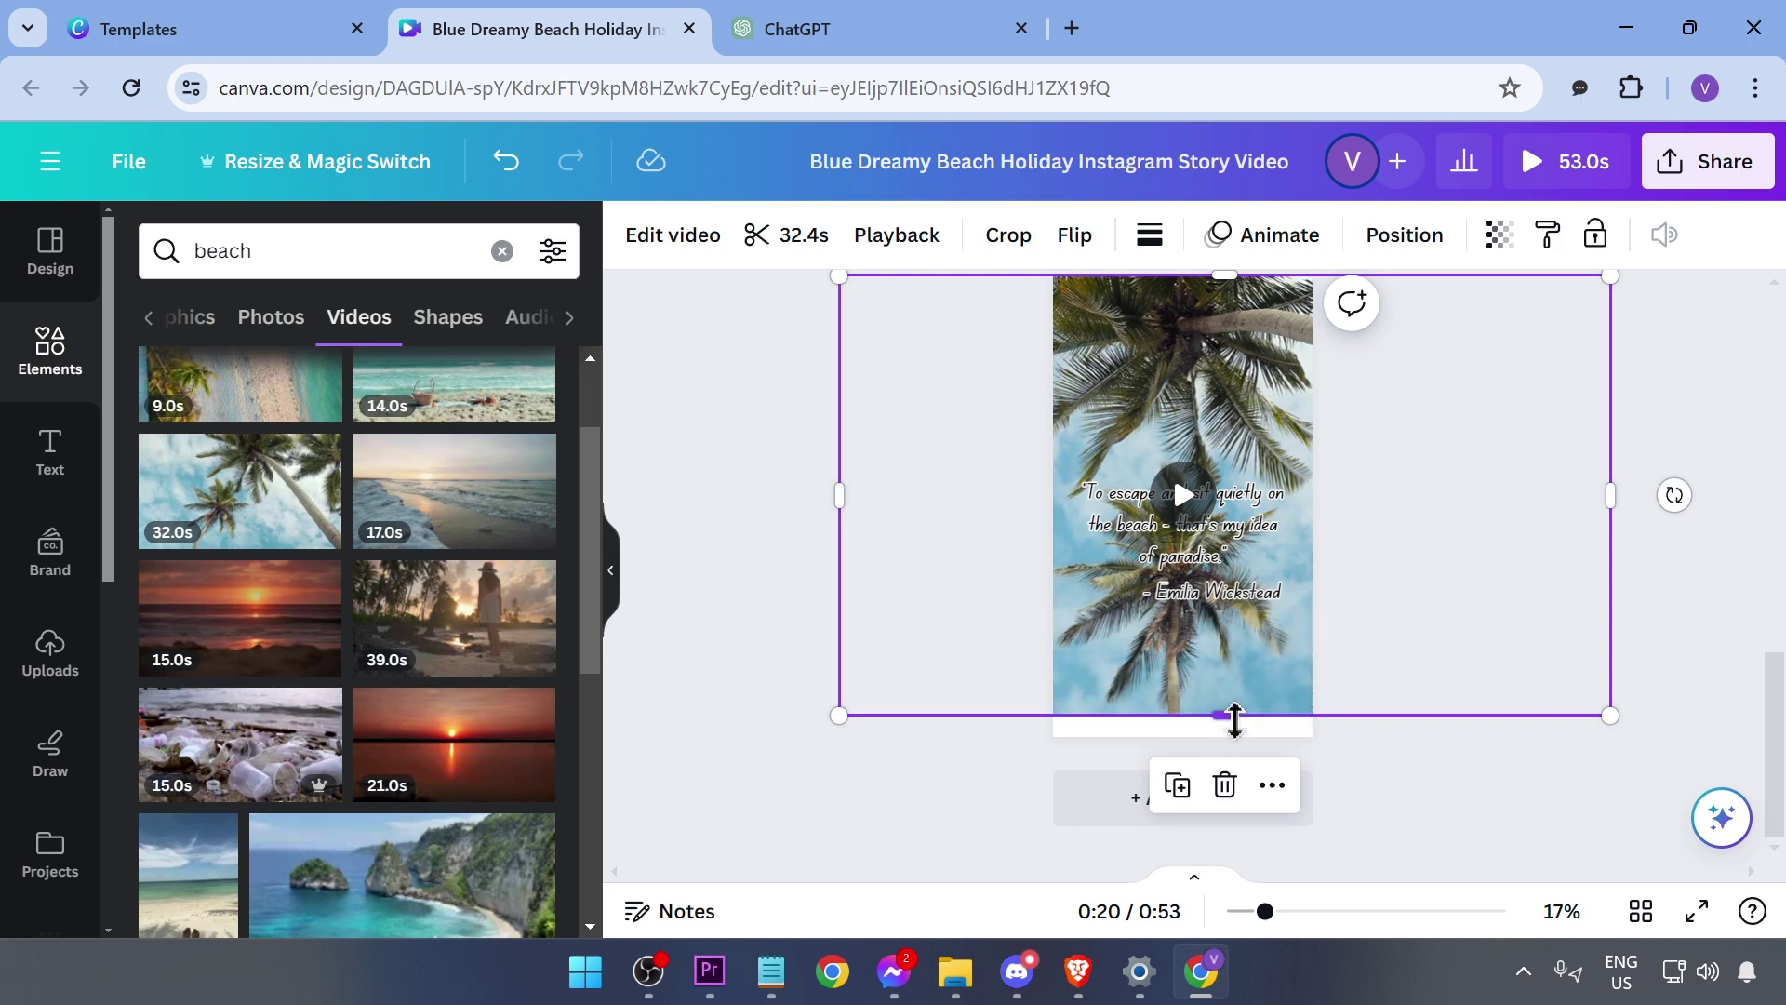
left_click_drag(1224, 715, 1224, 737)
left_click(727, 565)
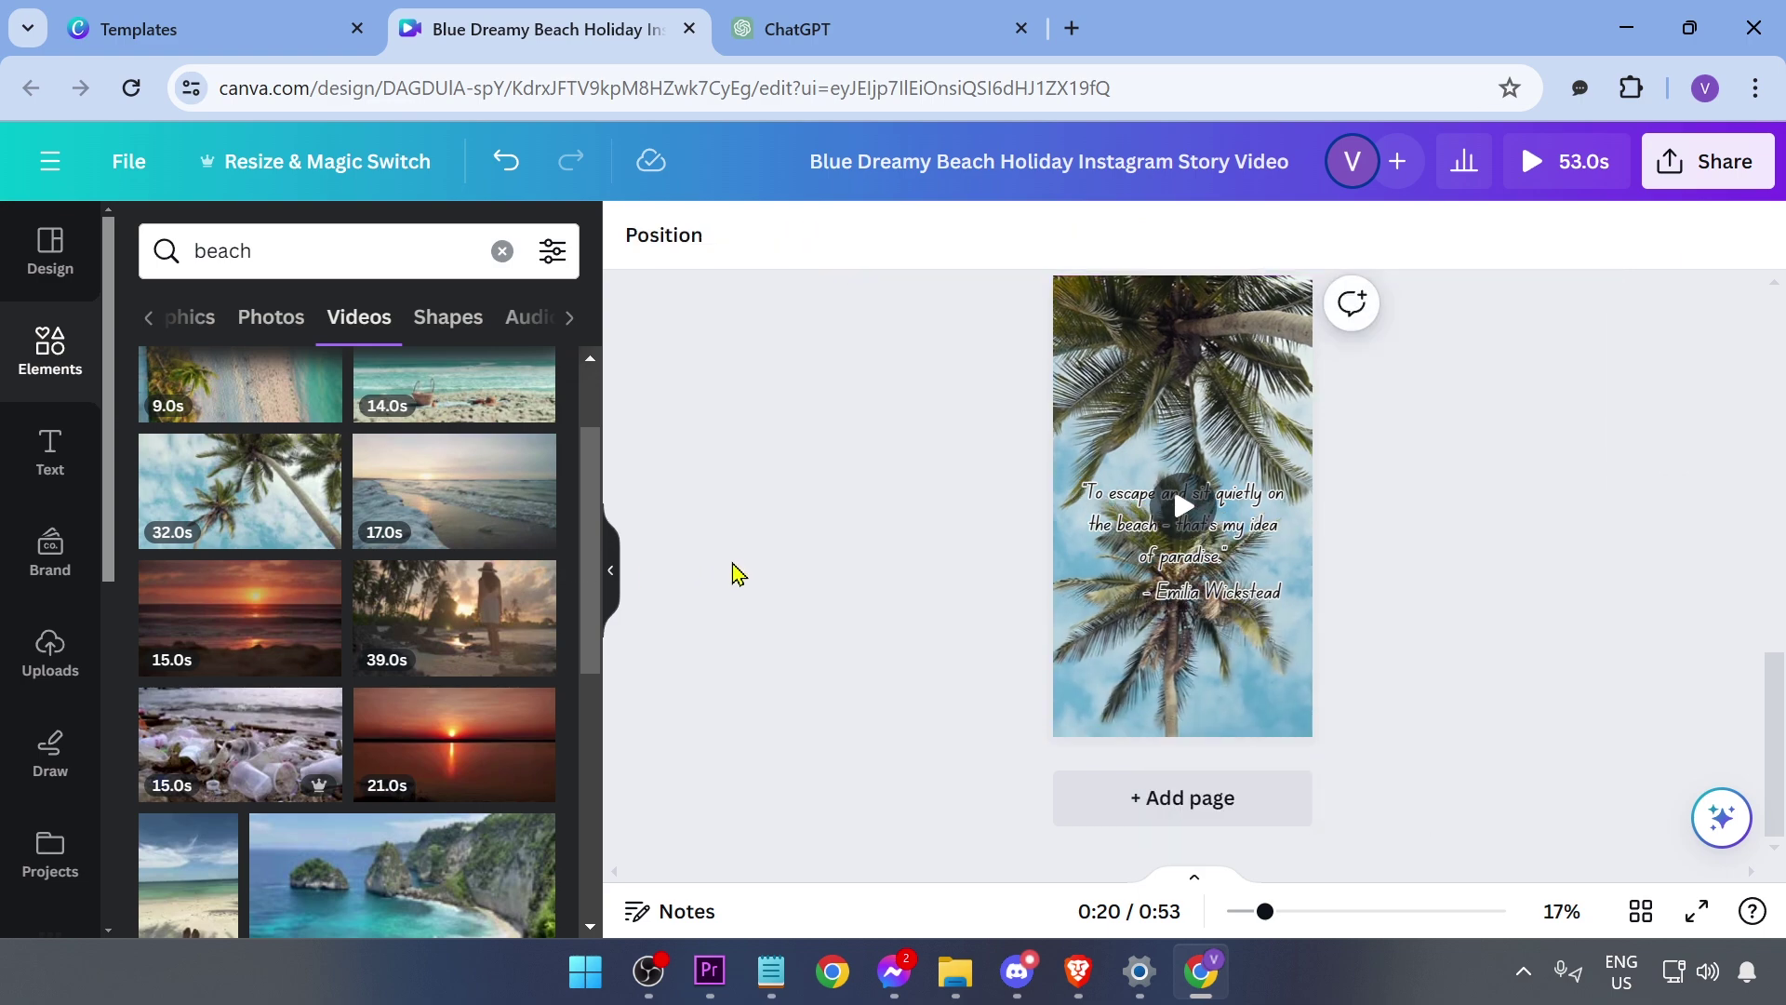
scroll(730, 570, "up", 2)
left_click(1286, 477)
left_click(678, 506)
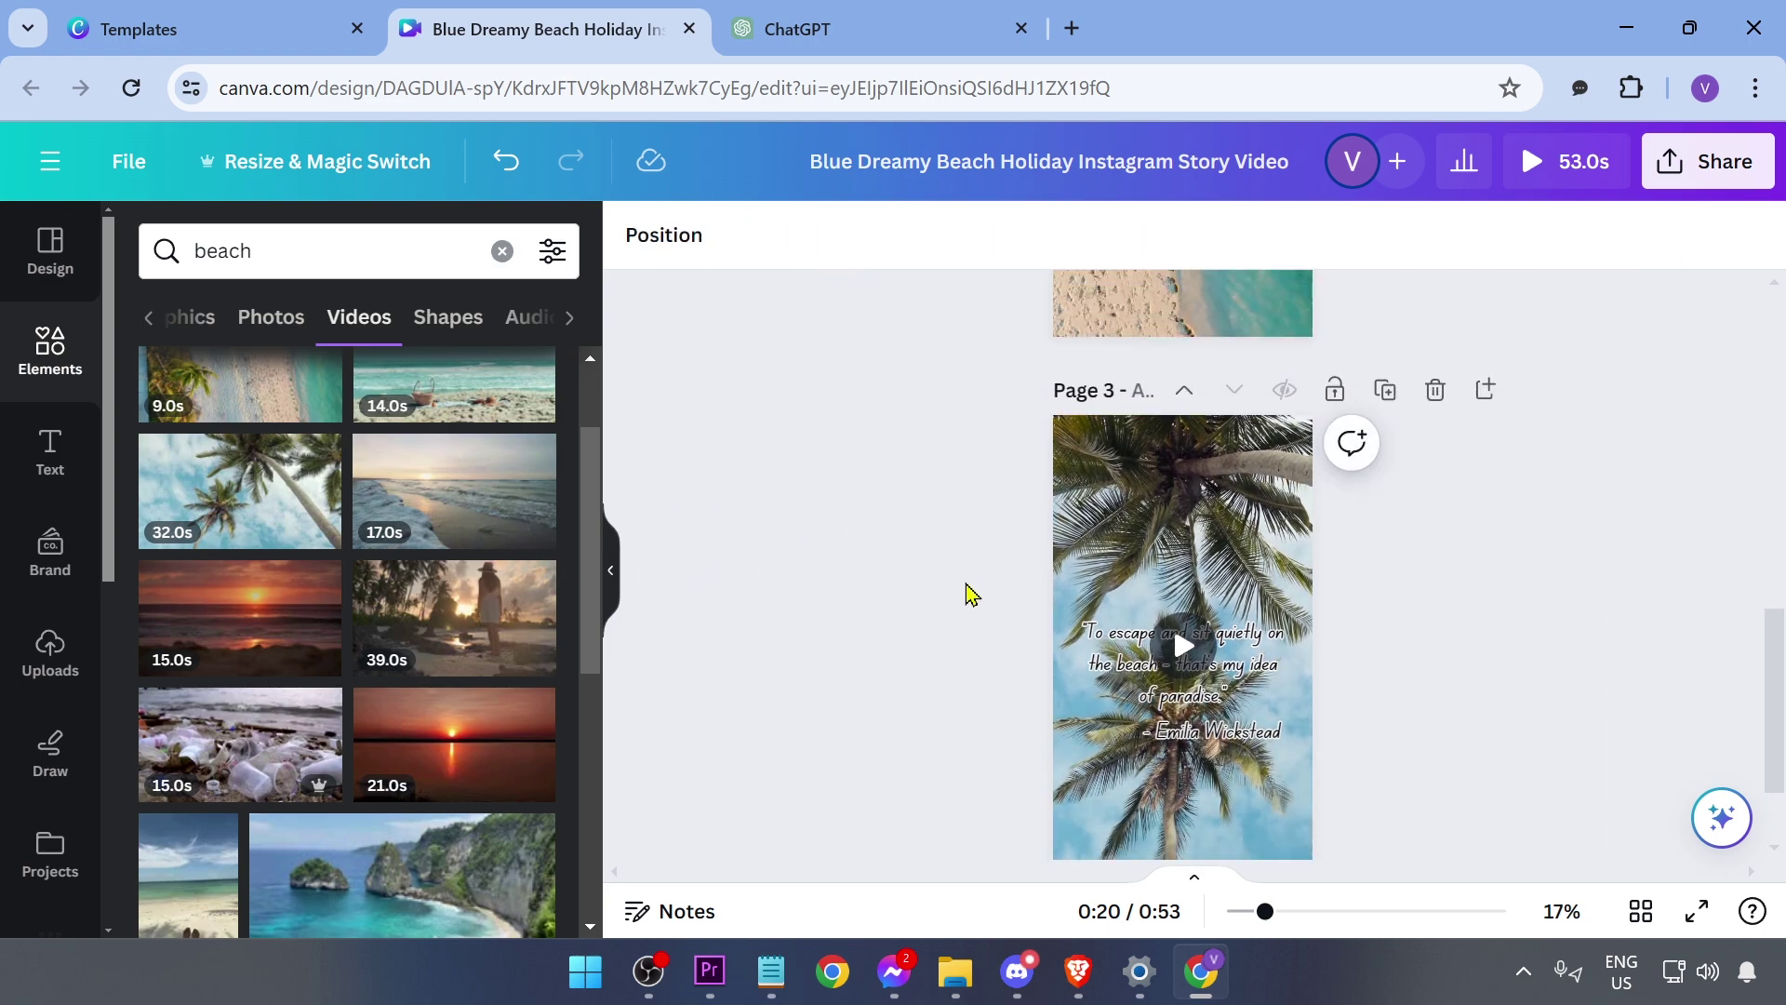
scroll(964, 595, "up", 3)
scroll(966, 593, "up", 3)
scroll(967, 594, "up", 1)
scroll(968, 593, "down", 3)
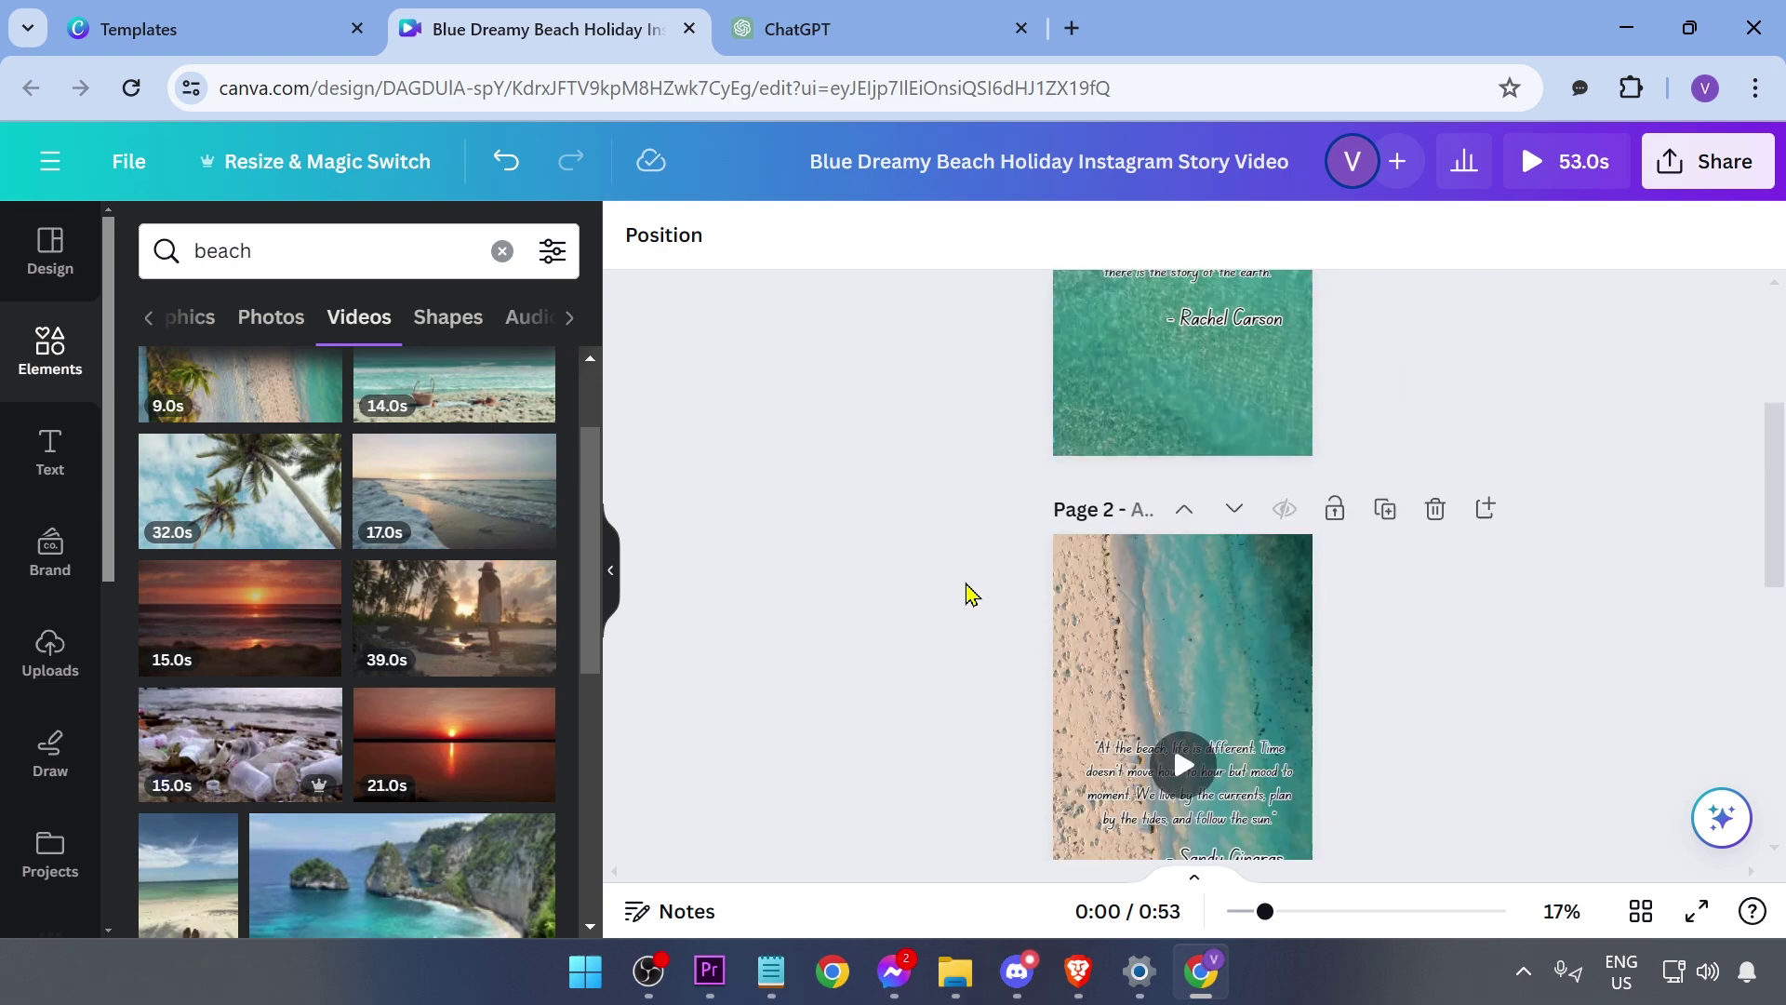
scroll(968, 593, "down", 5)
scroll(967, 593, "down", 1)
scroll(967, 593, "up", 3)
scroll(966, 594, "up", 3)
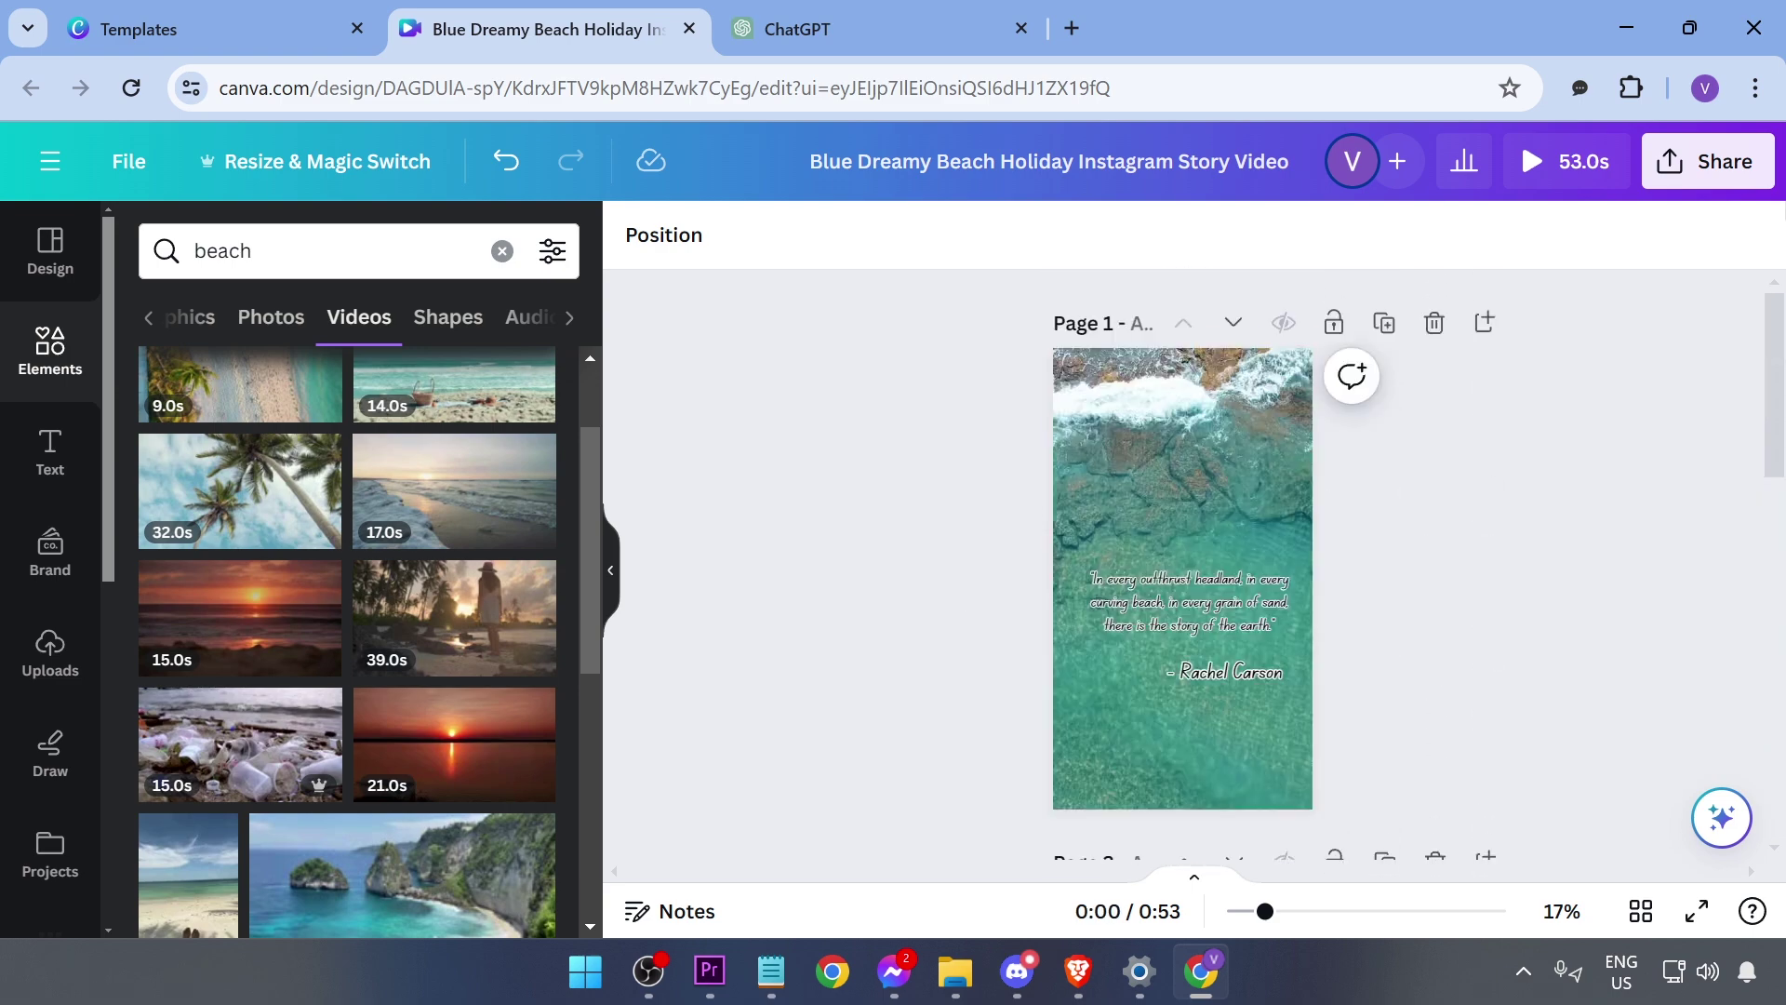
left_click(1710, 161)
scroll(1397, 603, "down", 3)
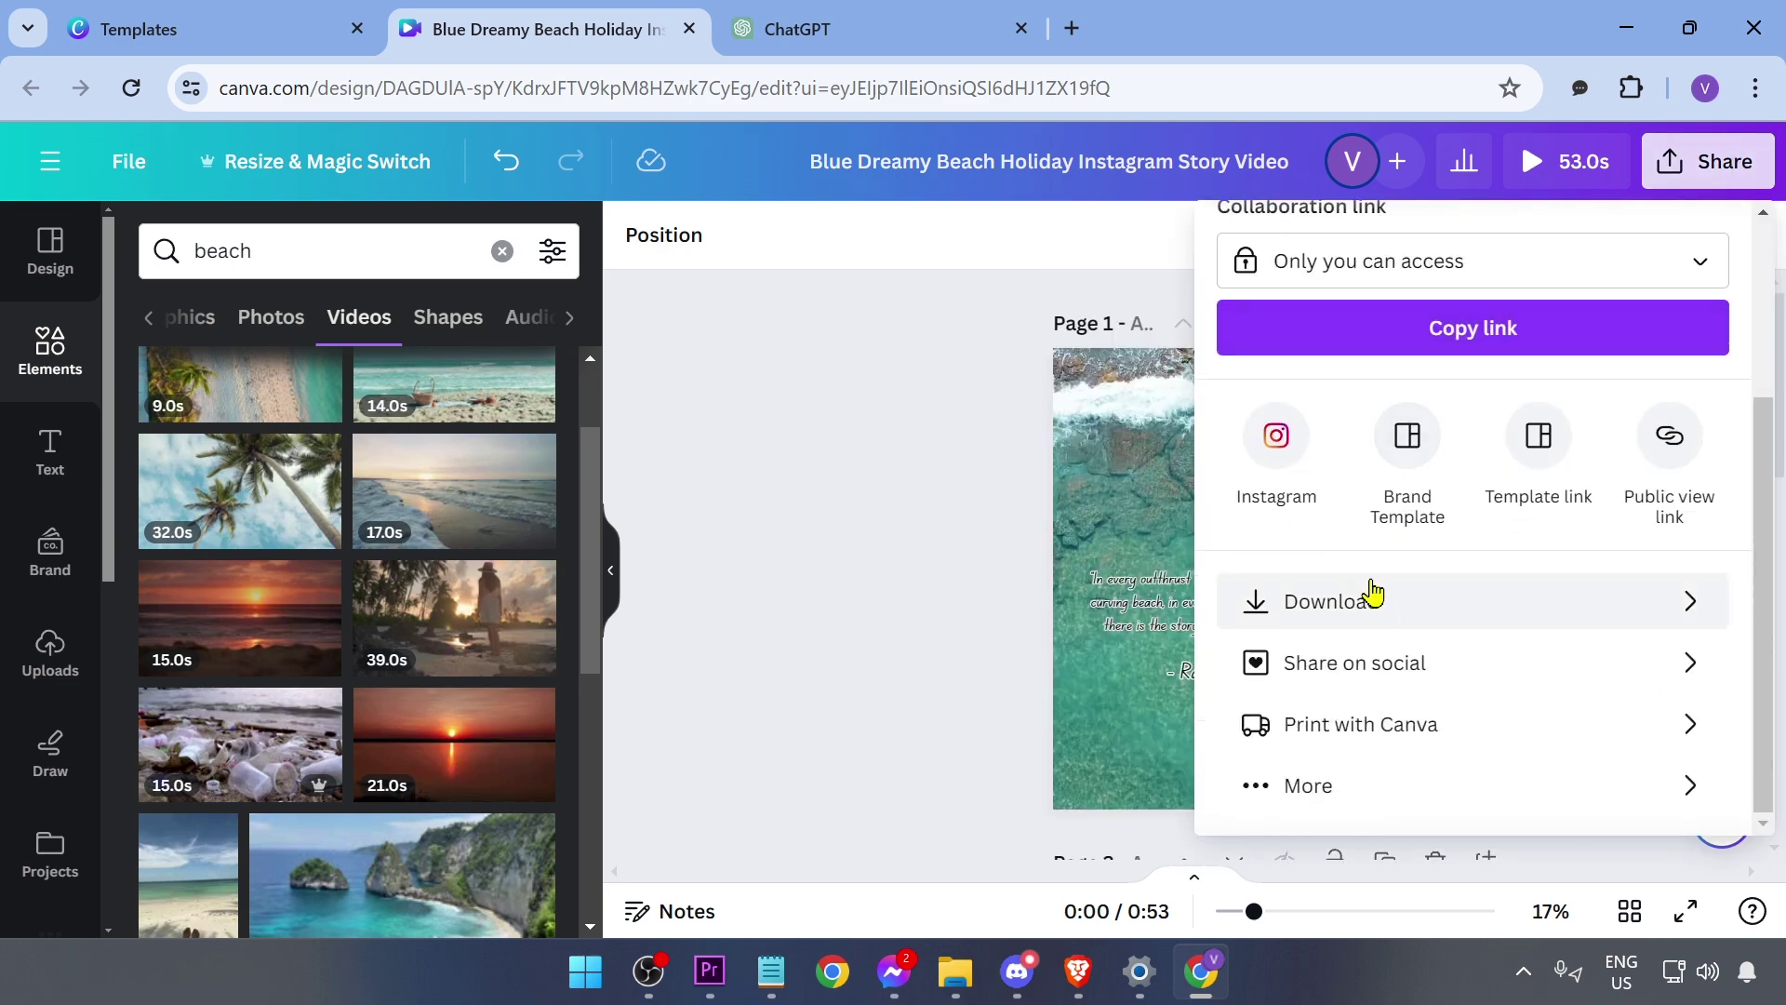
Download all three pages as MP4 video files and open the resulting zip
left_click(1375, 597)
left_click(1399, 371)
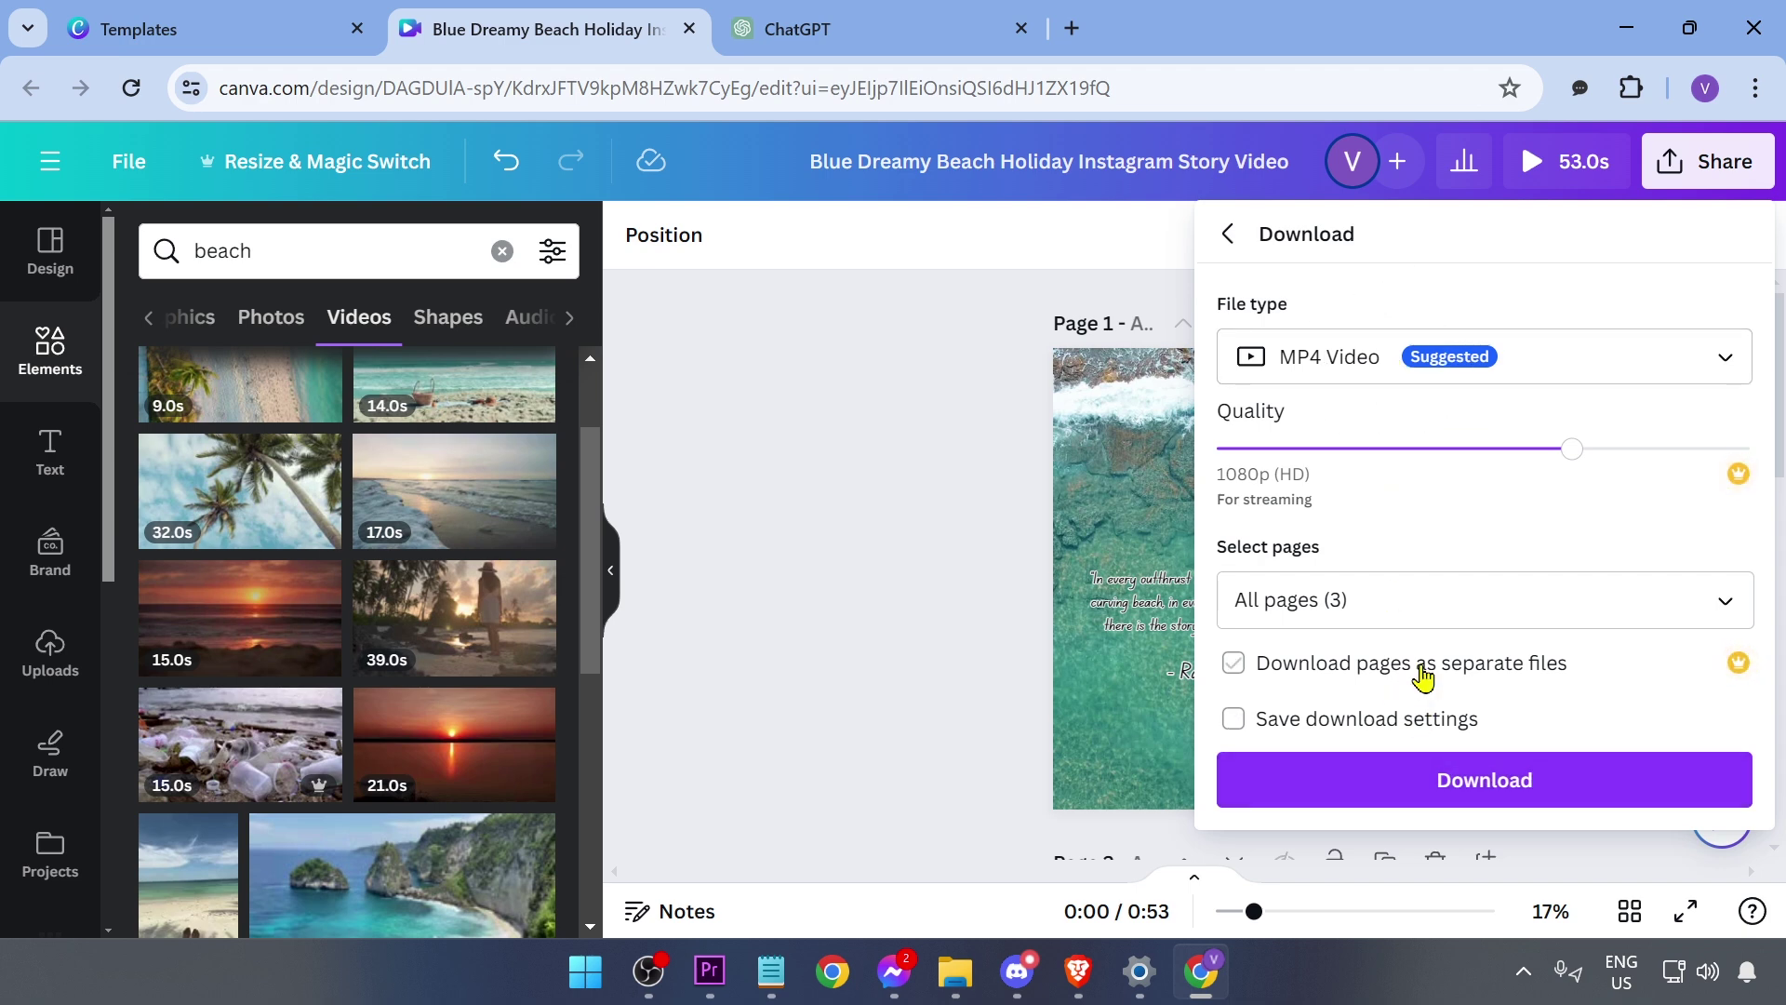
left_click(1459, 790)
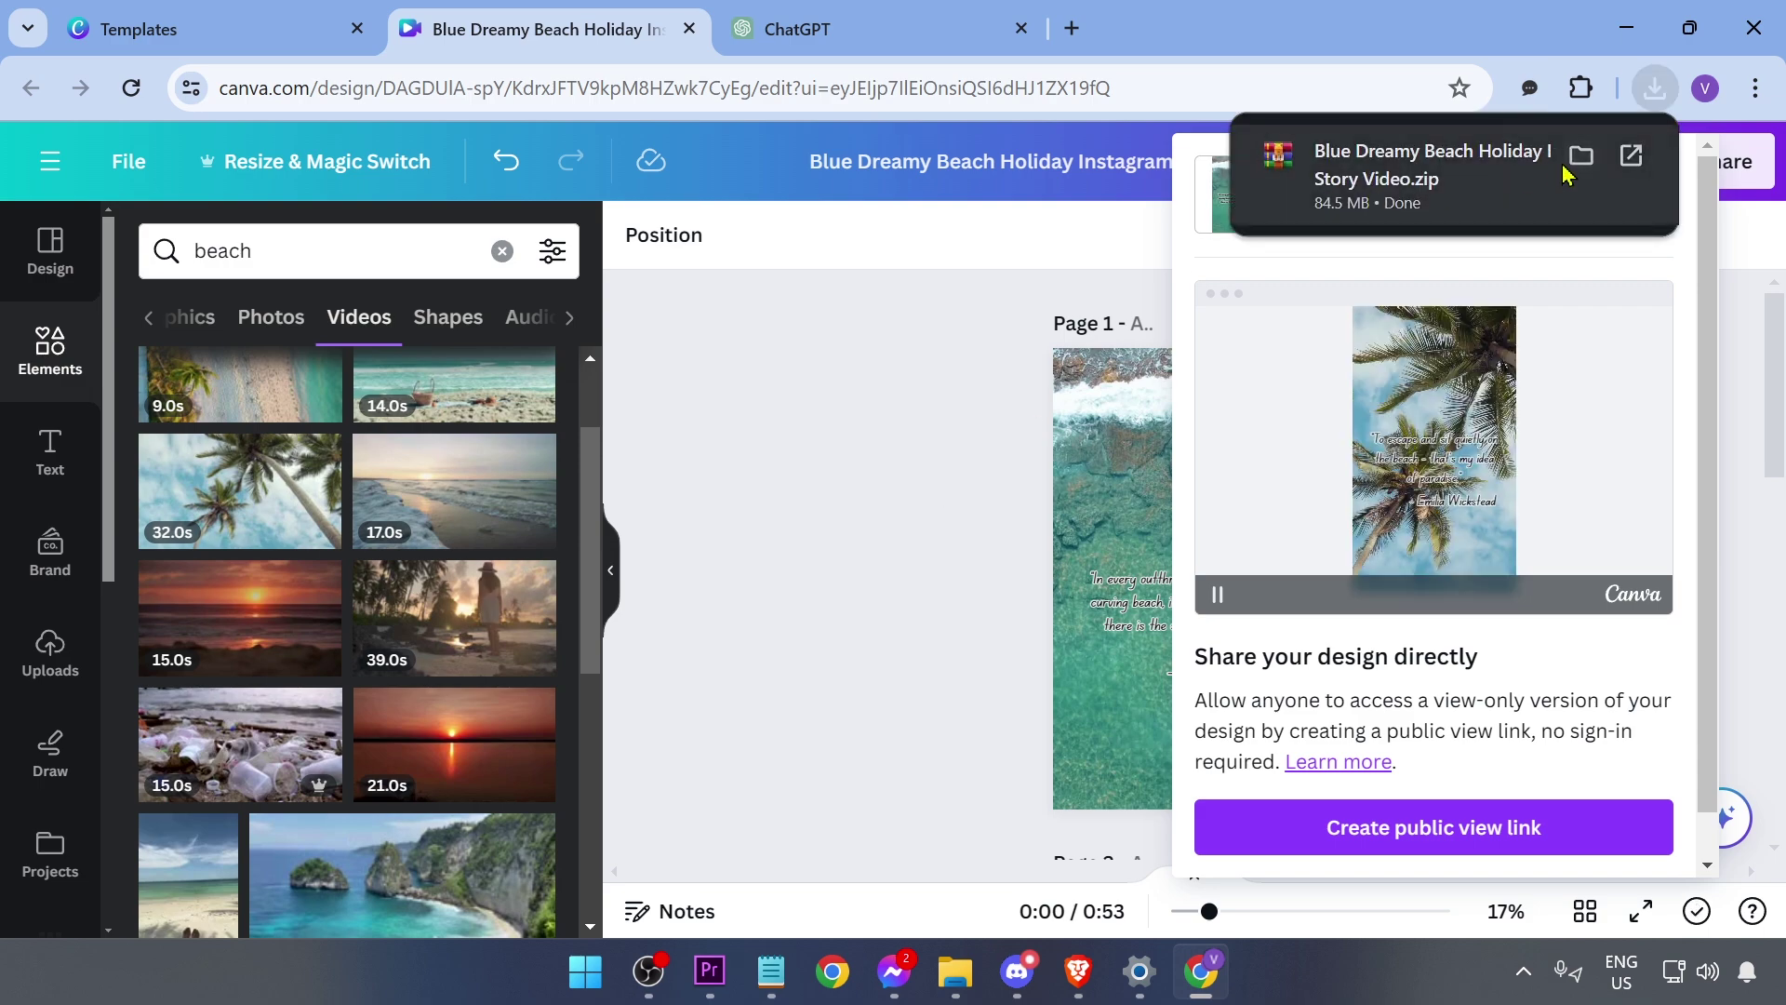
left_click(1535, 175)
Play 1.mp4, 2.mp4 and 3.mp4 from the zip in VLC, closing each in turn
left_click(84, 316)
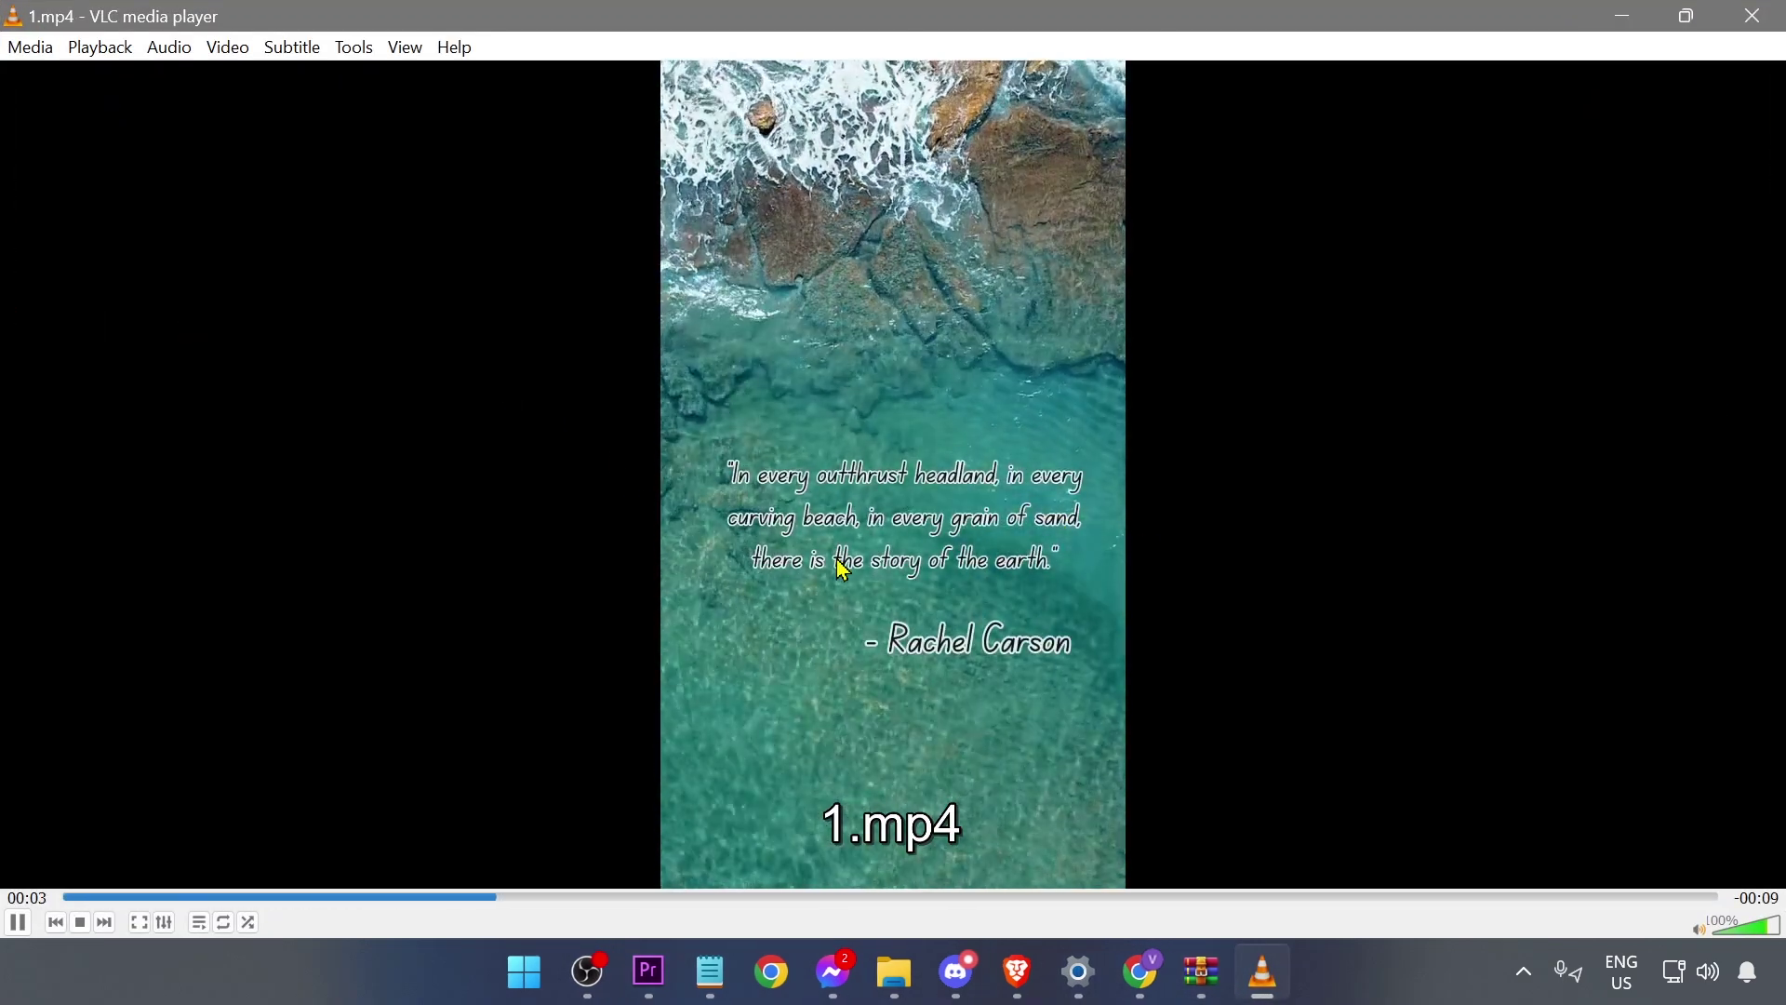
key("ctrl+q")
left_click(84, 279)
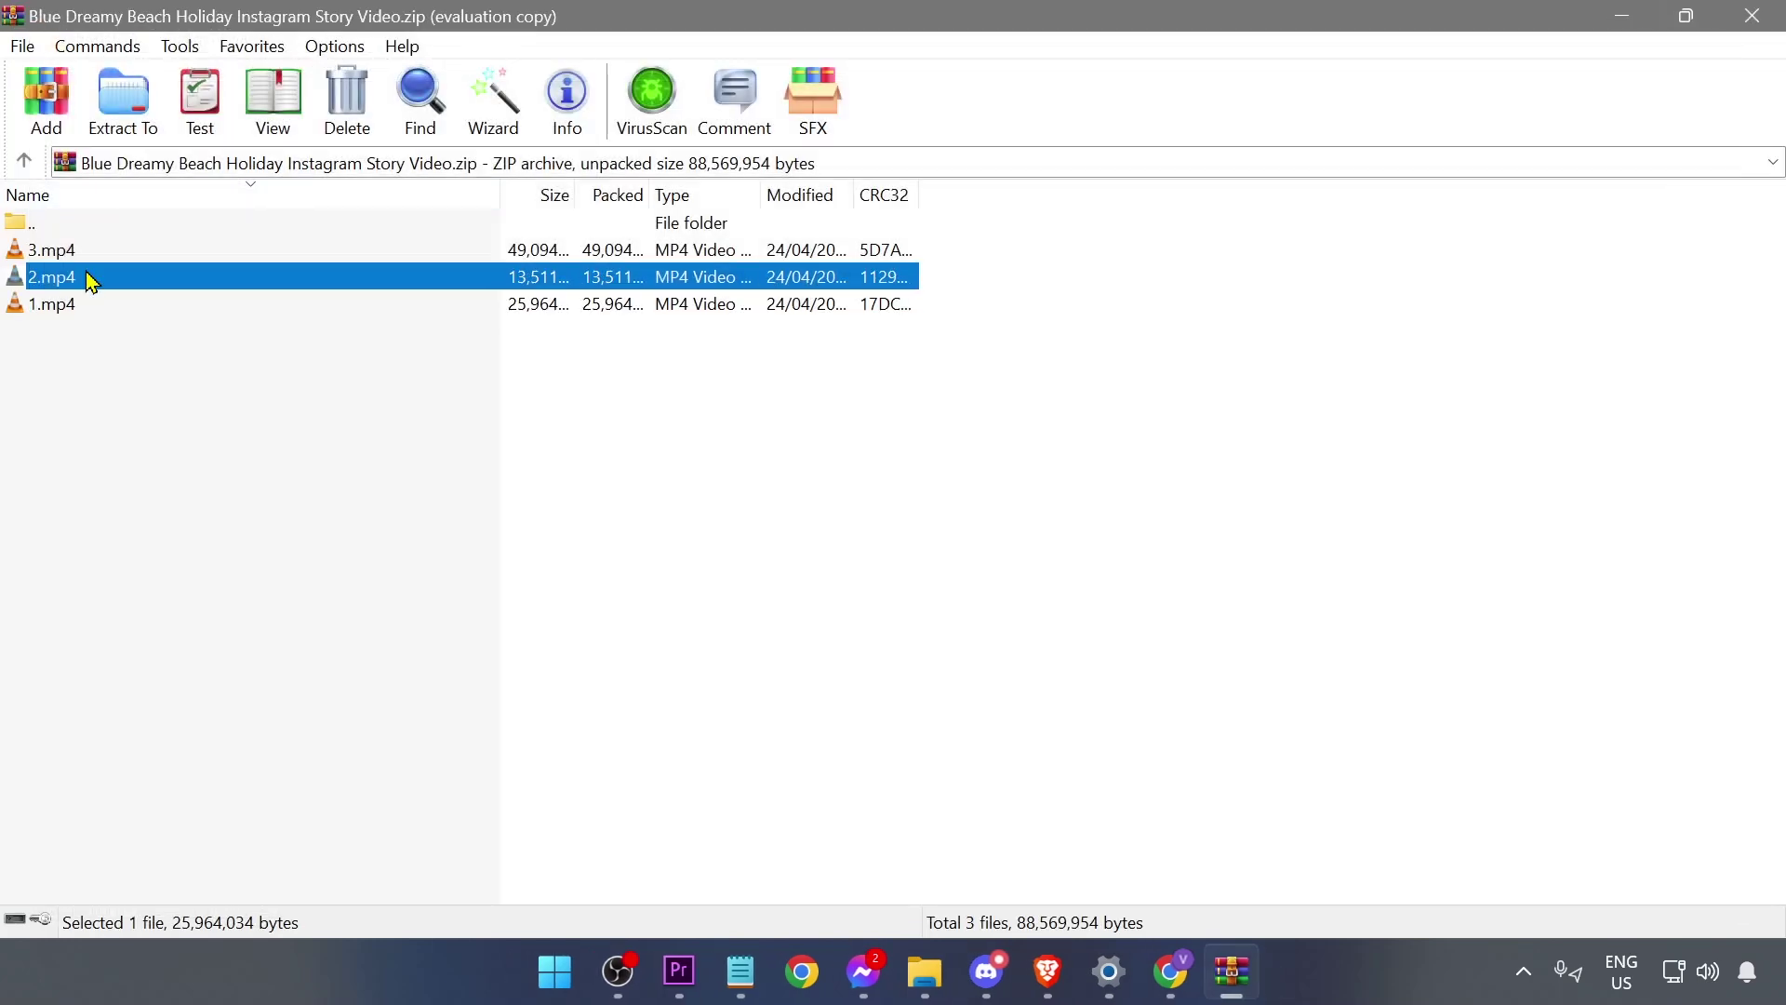
double_click(84, 278)
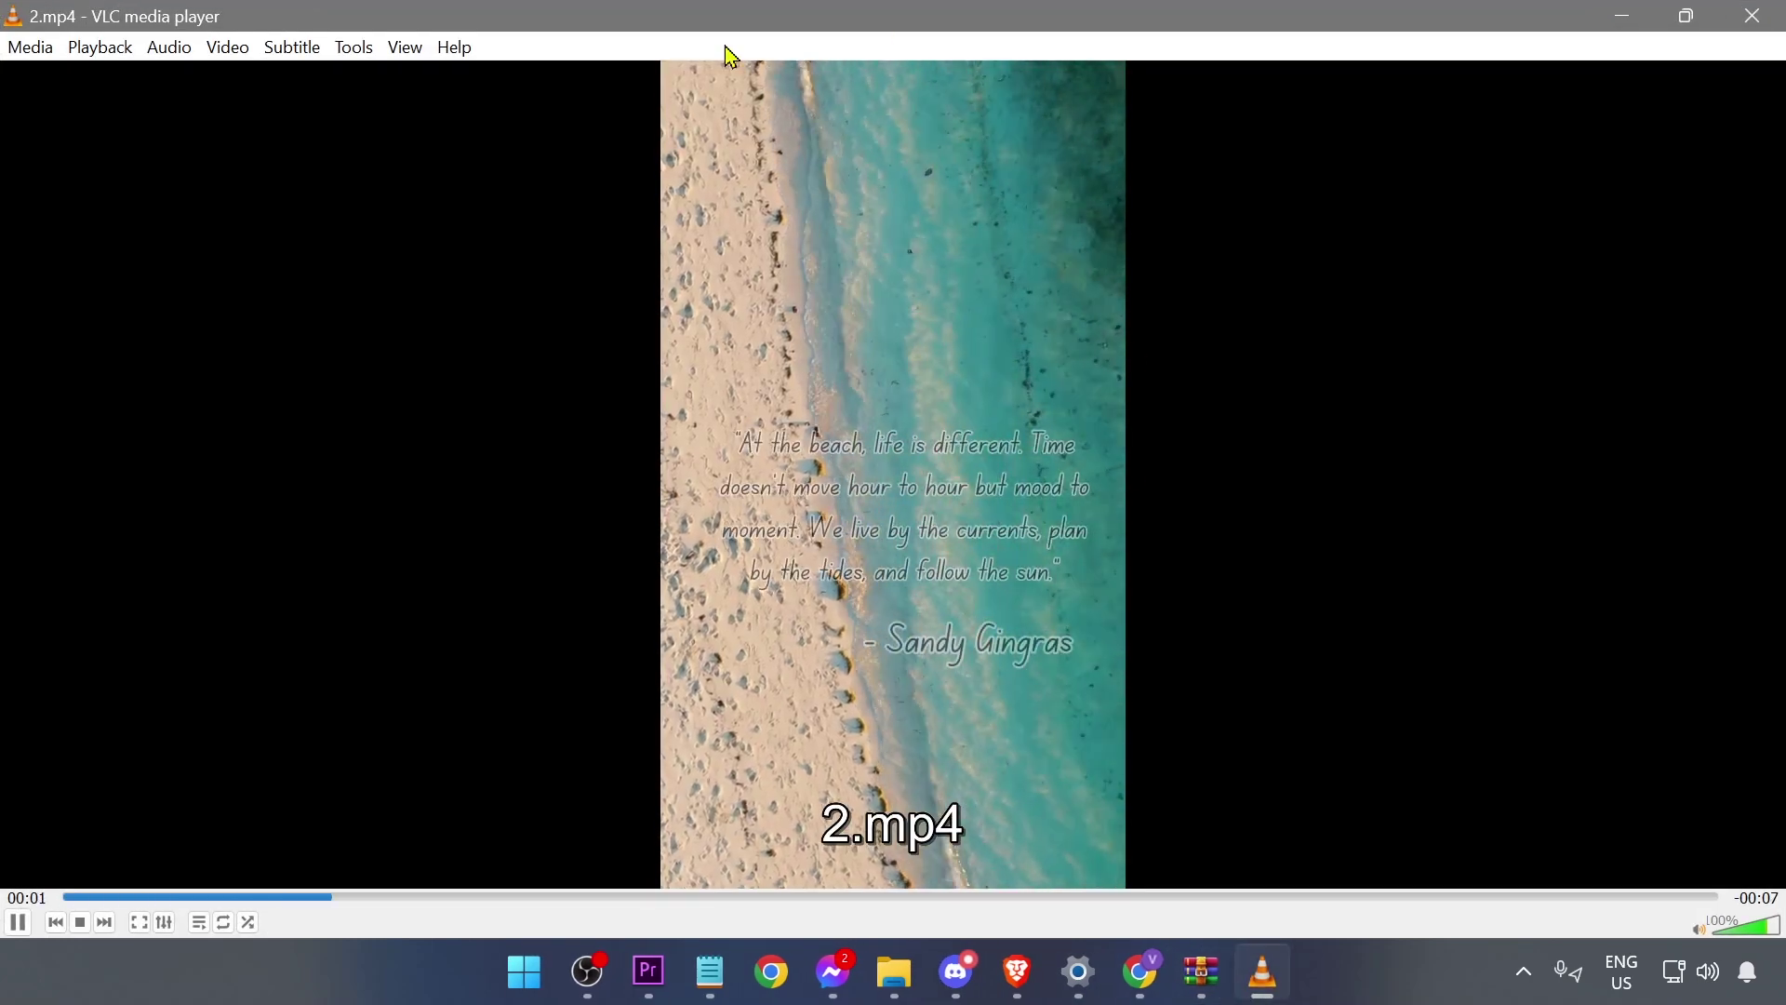
key("ctrl+q")
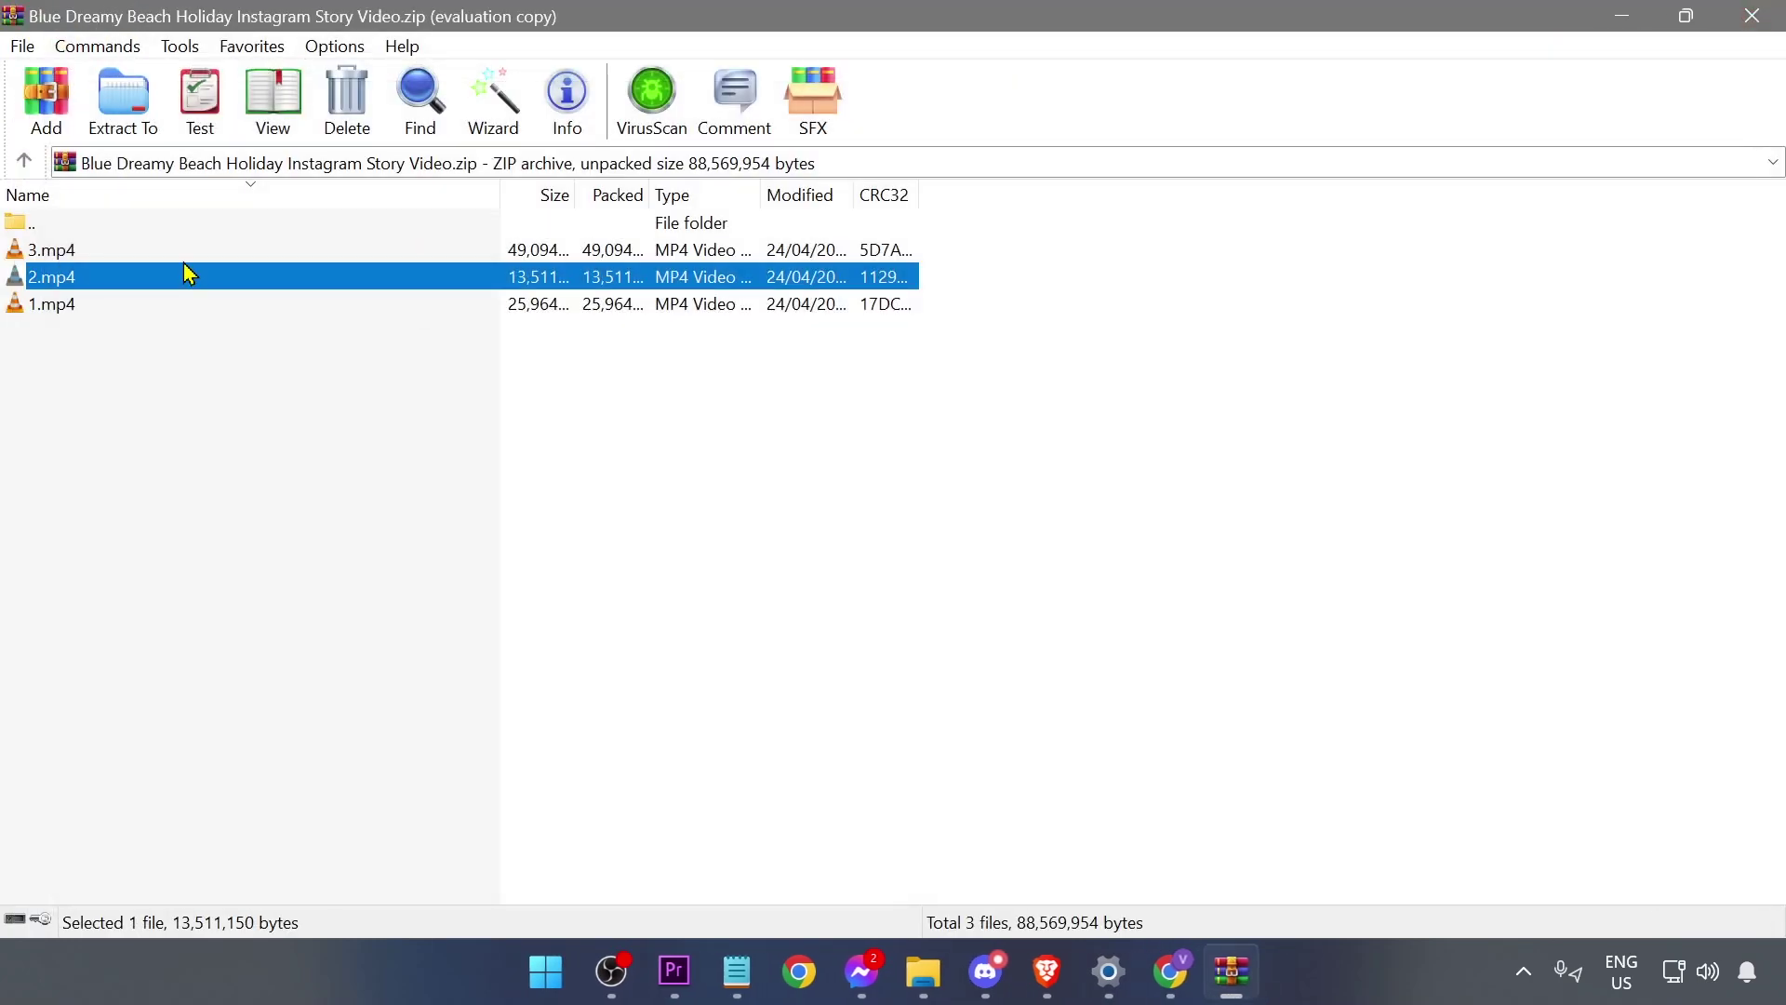
double_click(183, 252)
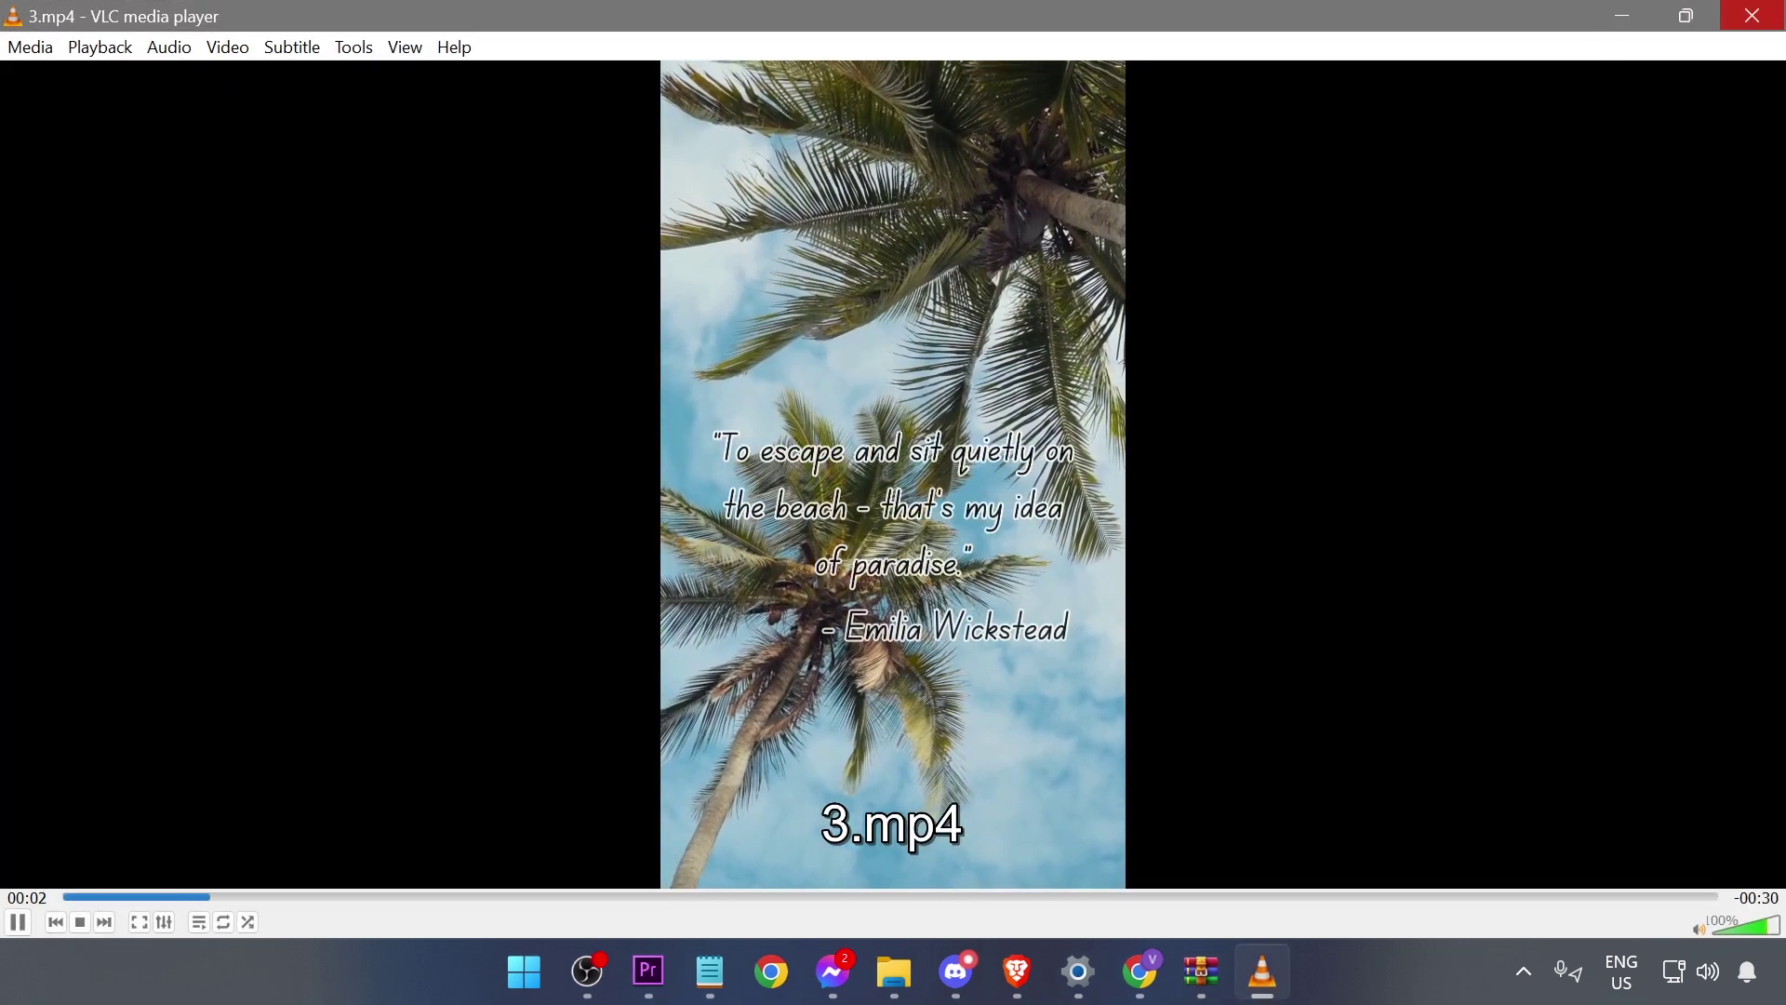
key("ctrl+q")
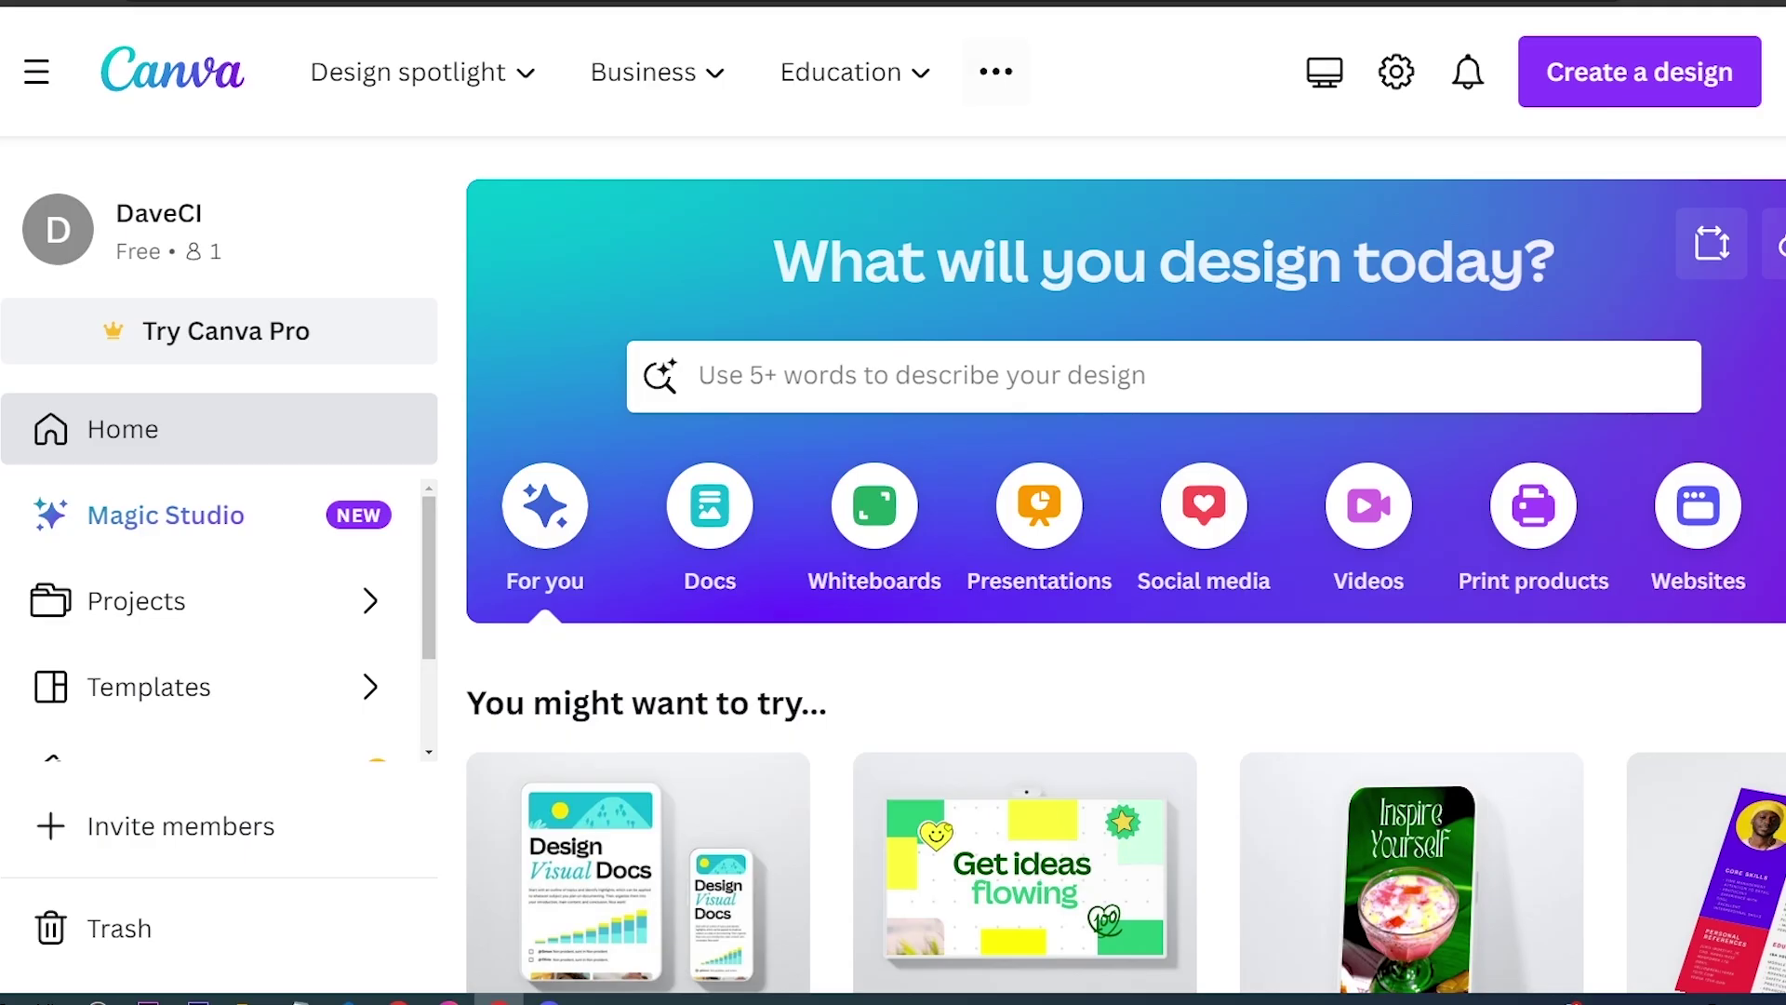
left_click(996, 71)
Open Canva Pro from Plans and pricing and highlight its 'stunning designs' and 'more powerful design' phrases
left_click(1116, 184)
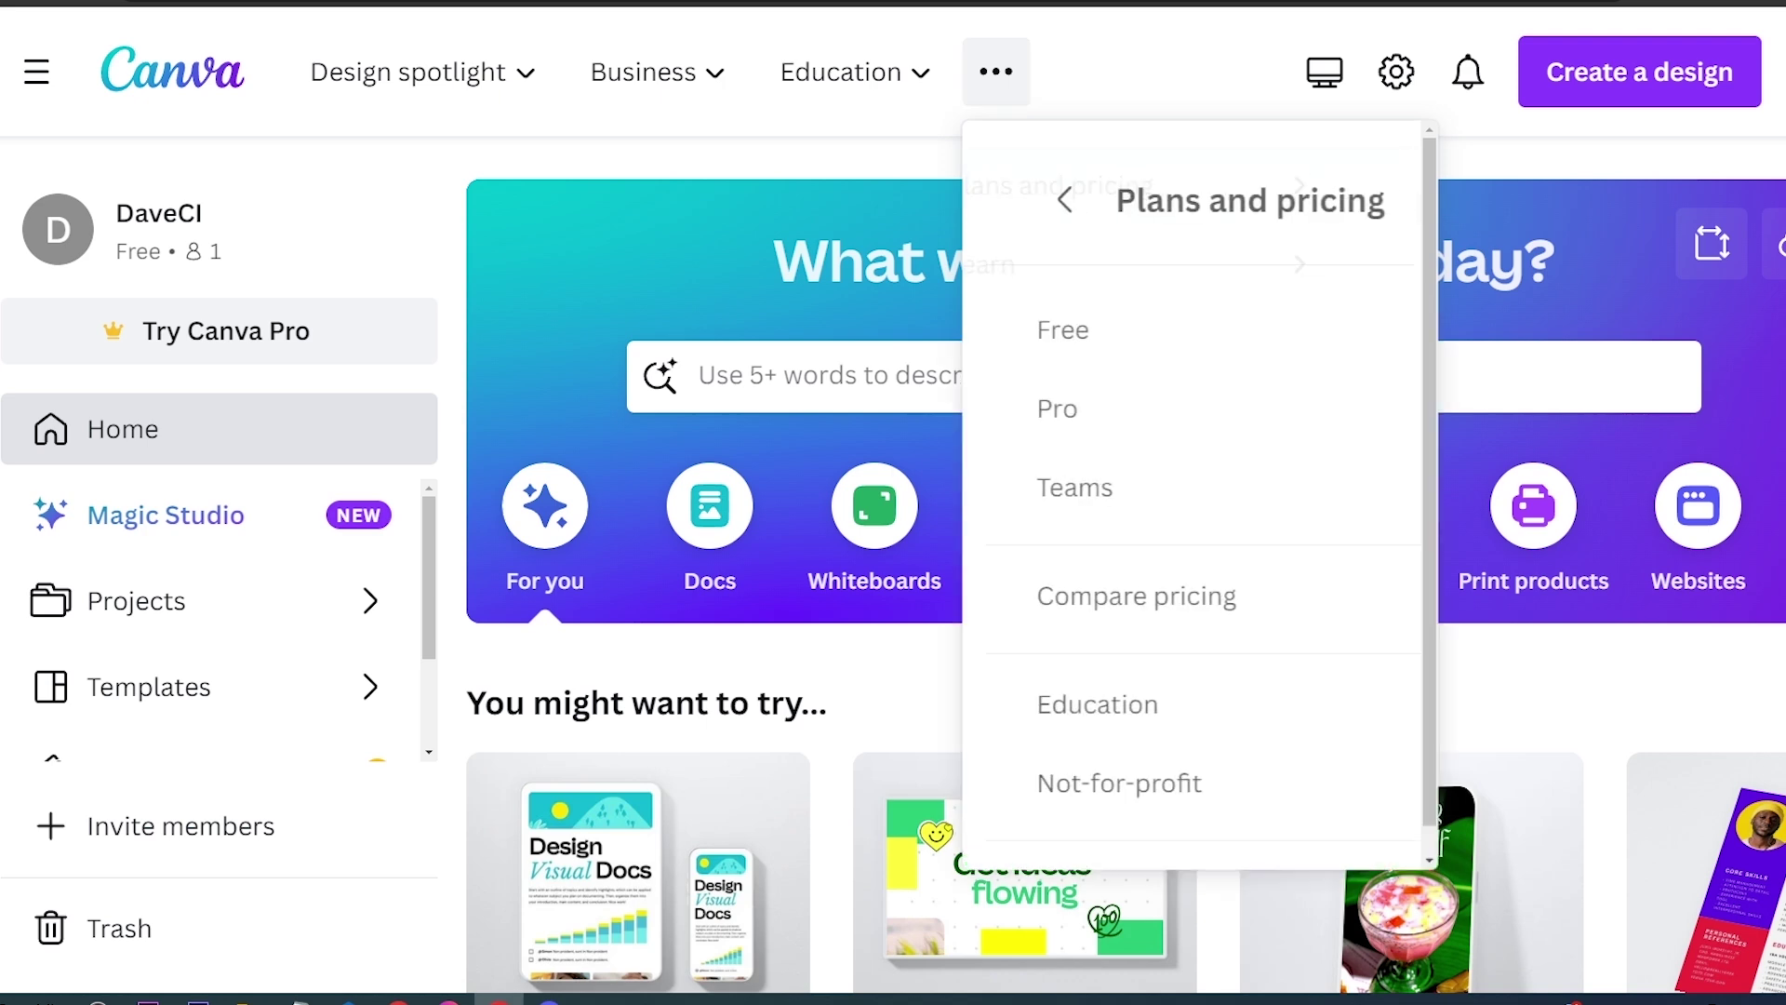
left_click(1034, 407)
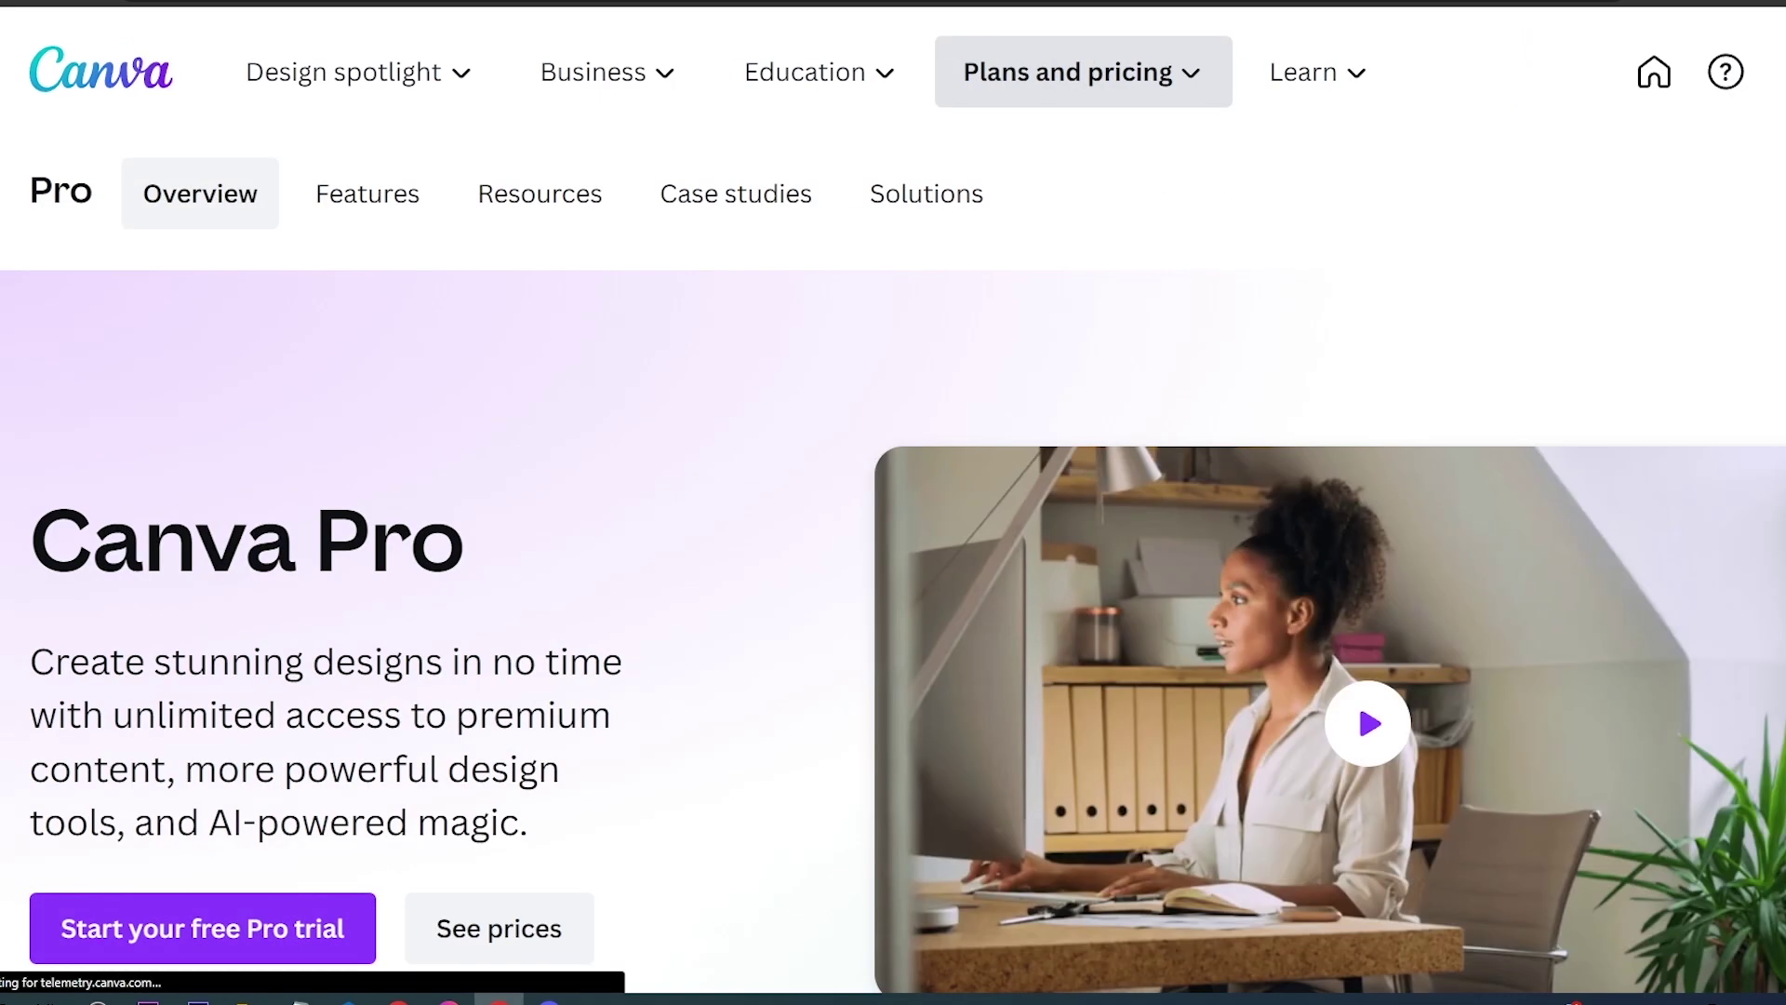
scroll(1033, 407, "down", 1)
left_click_drag(152, 560, 358, 560)
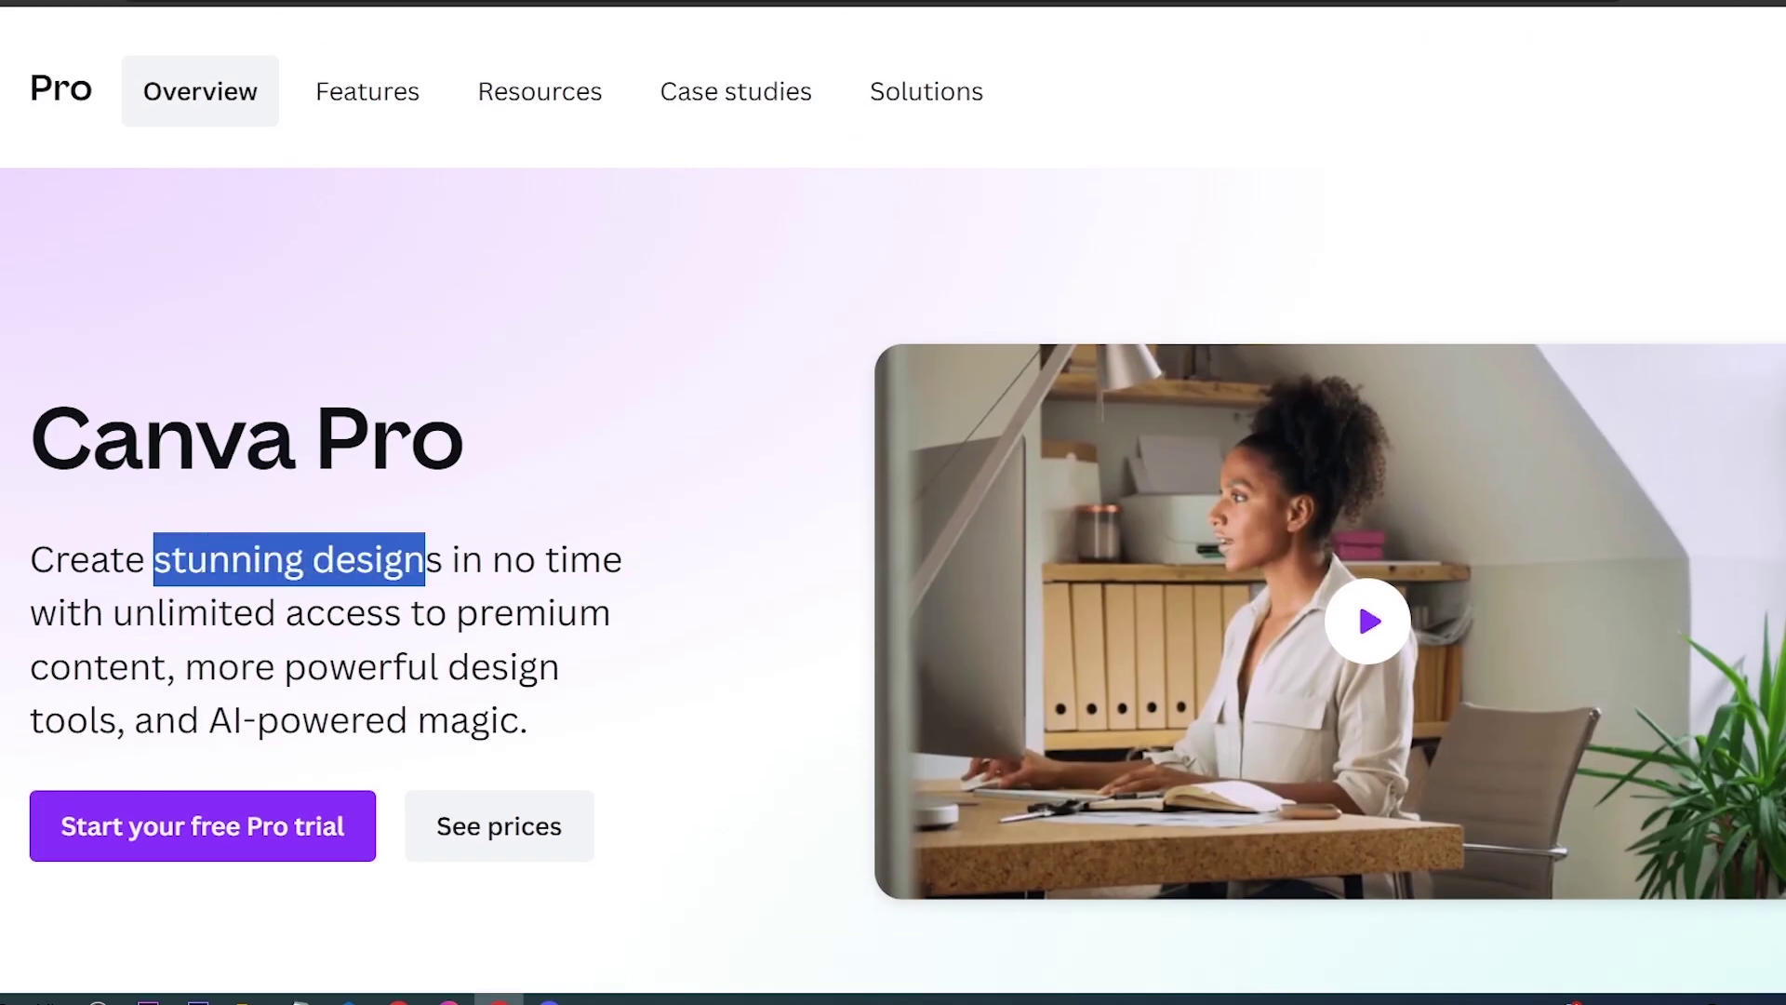
left_click_drag(184, 667, 539, 668)
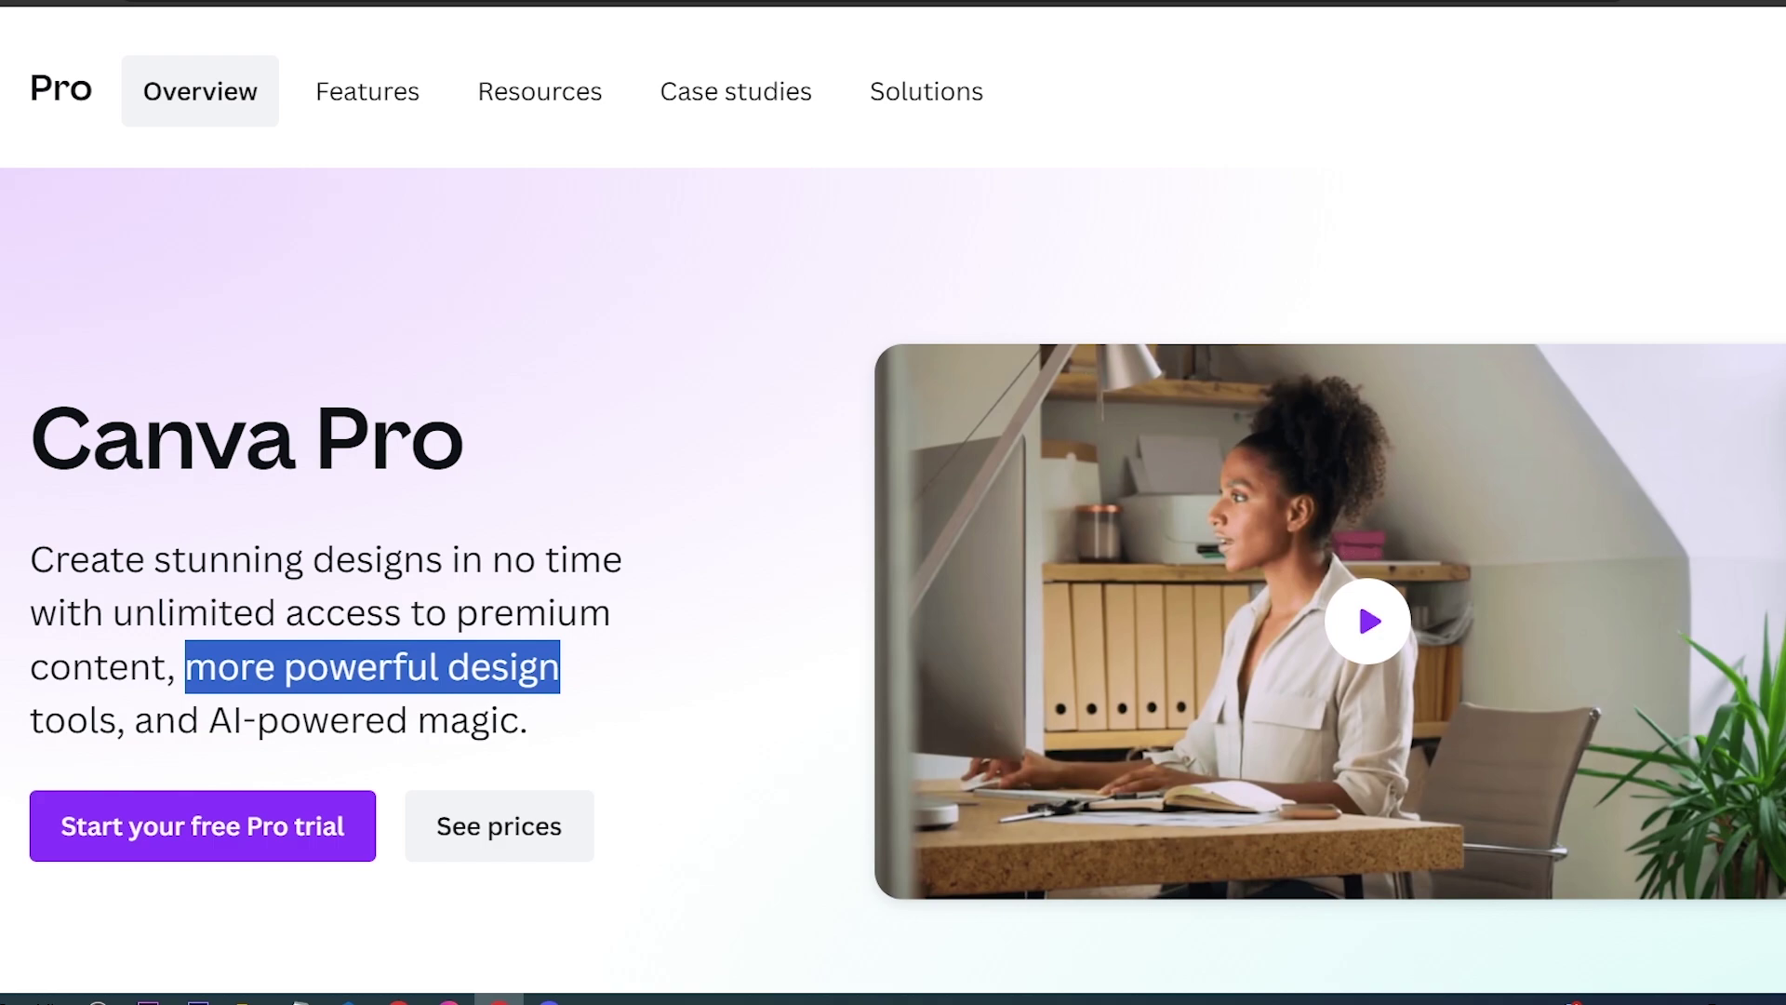
left_click_drag(30, 720, 527, 721)
scroll(893, 537, "down", 3)
scroll(894, 536, "down", 5)
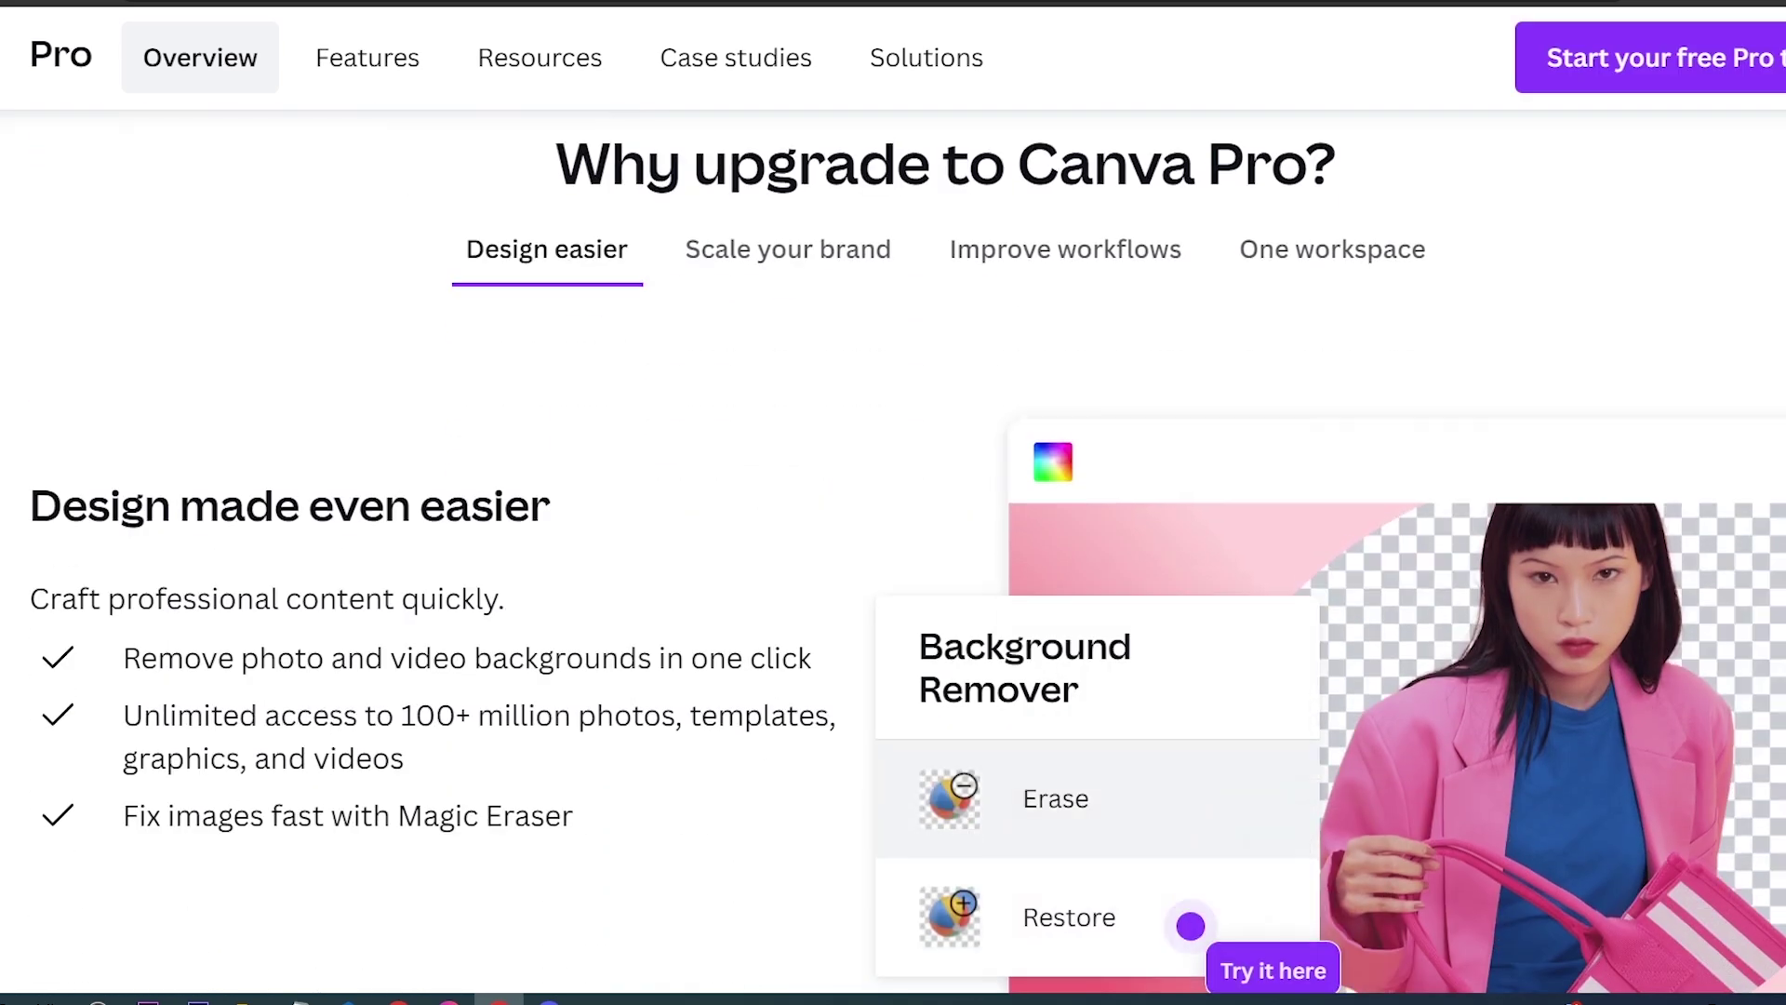
scroll(893, 558, "down", 5)
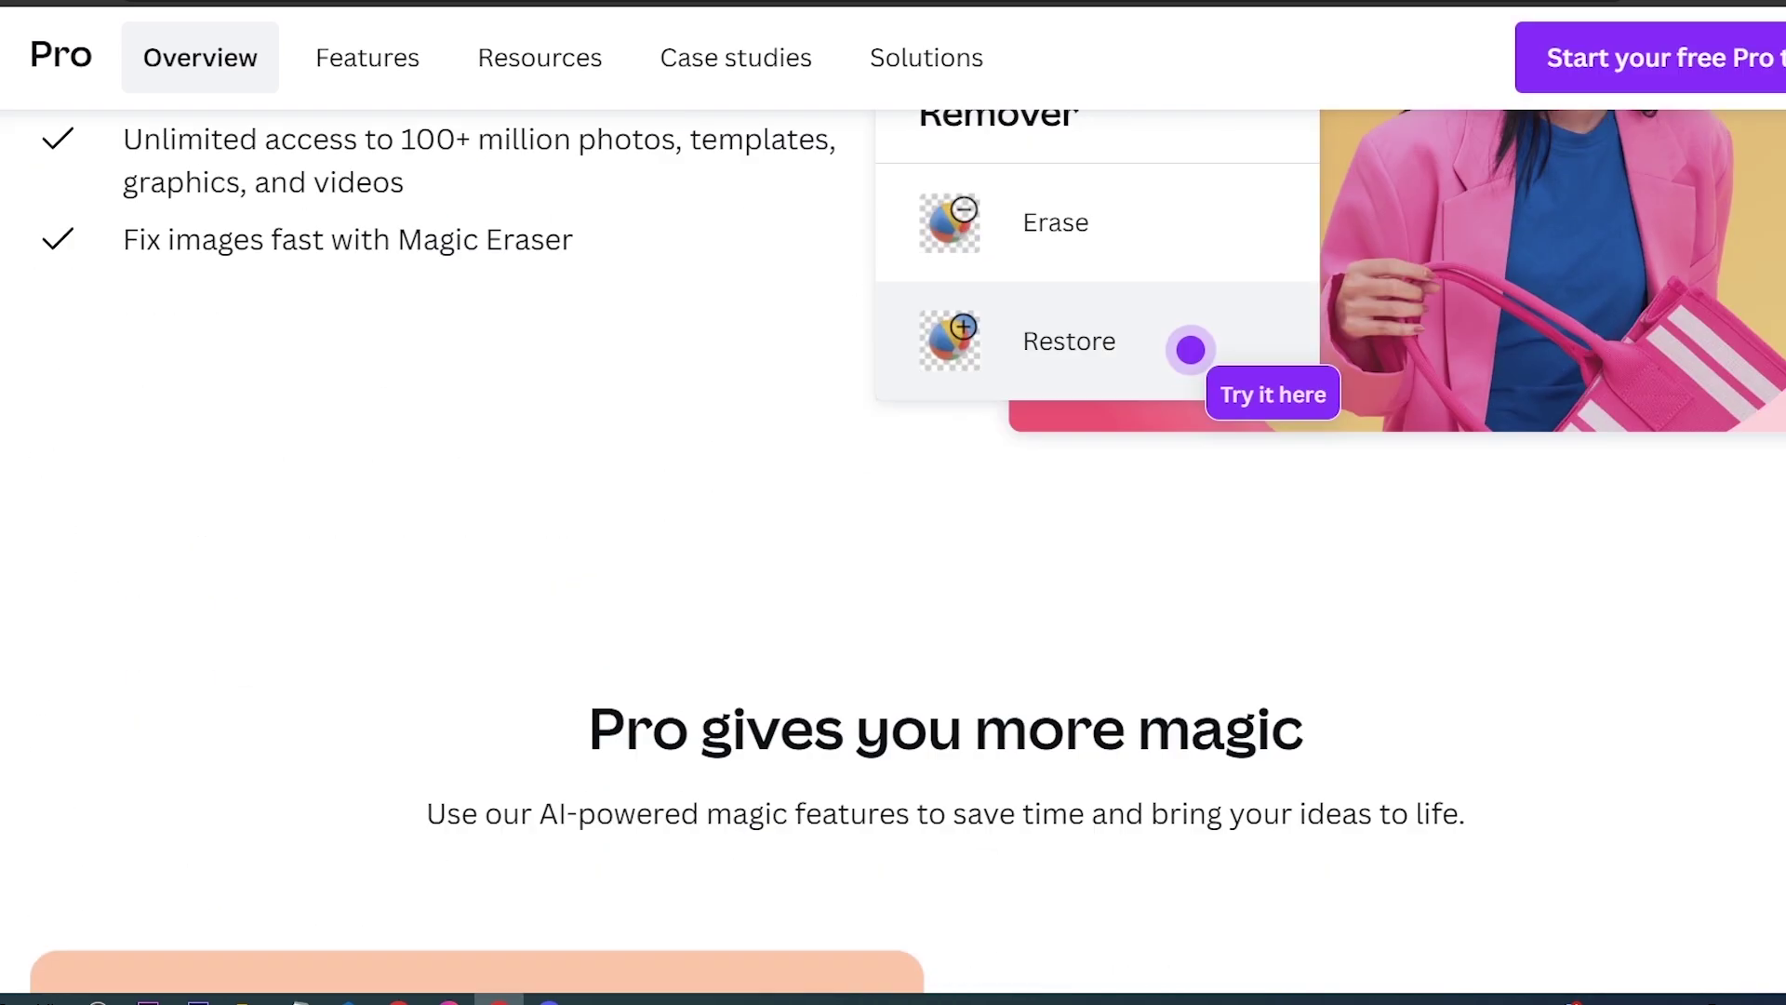
scroll(894, 558, "down", 5)
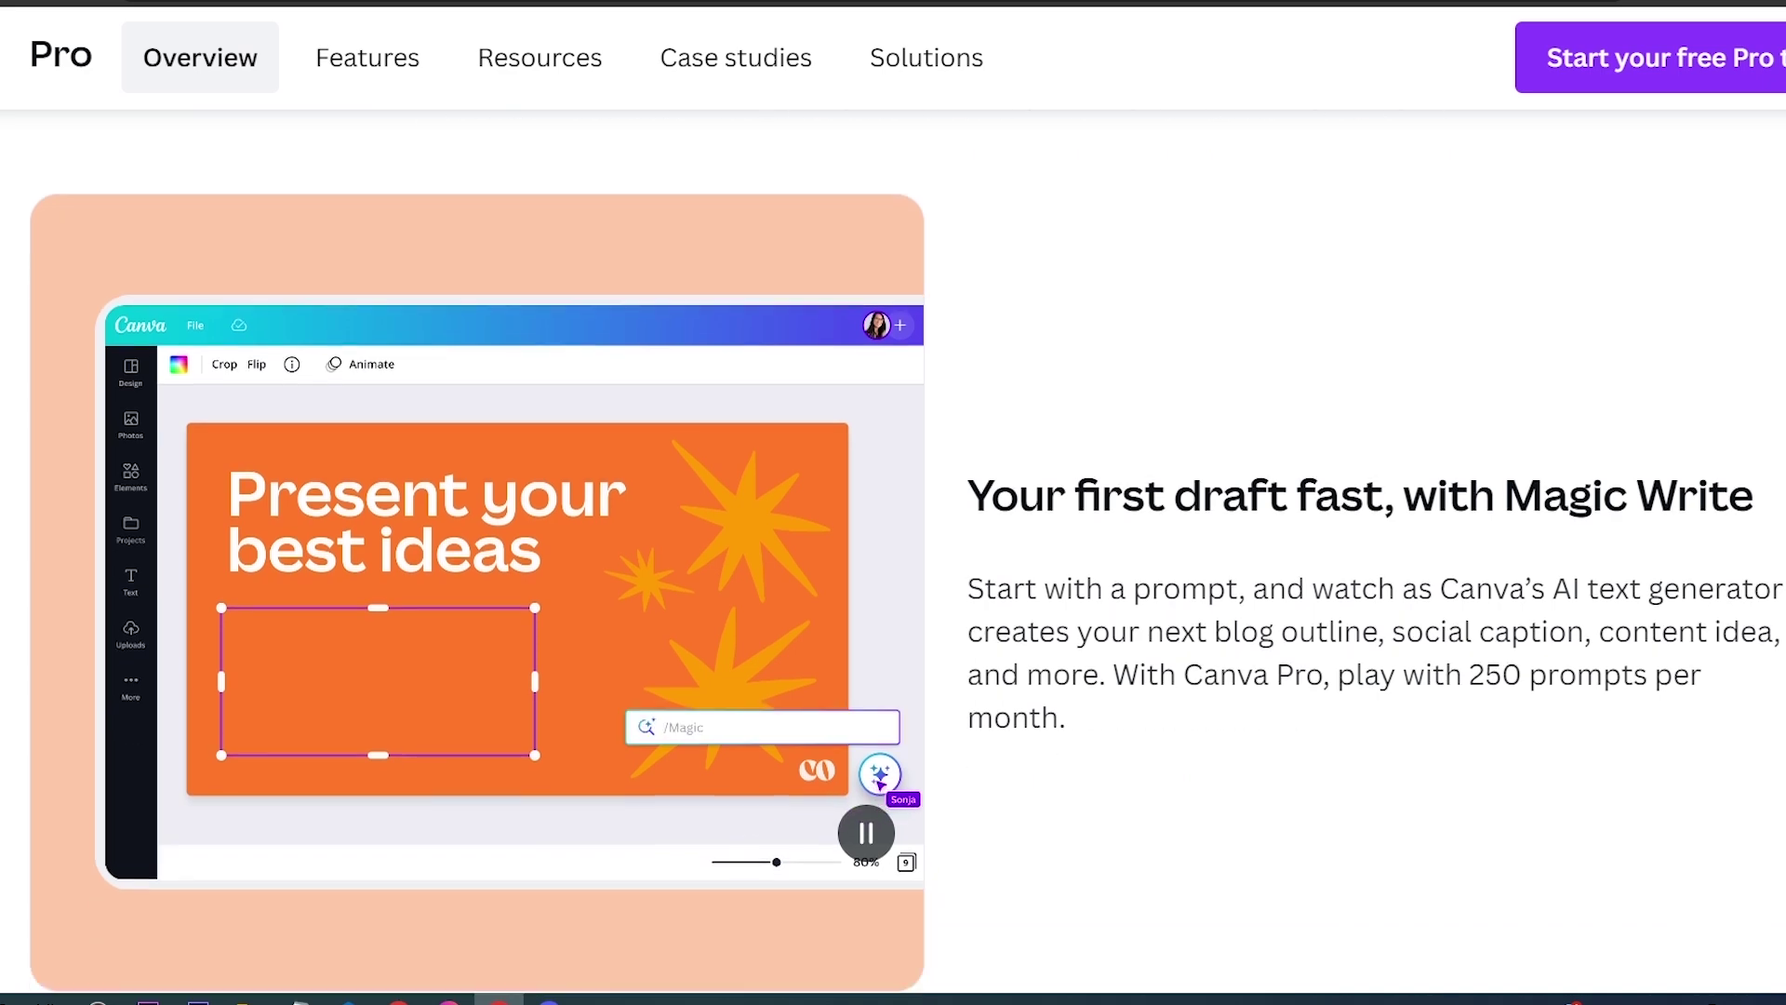
scroll(893, 558, "down", 2)
scroll(894, 559, "down", 4)
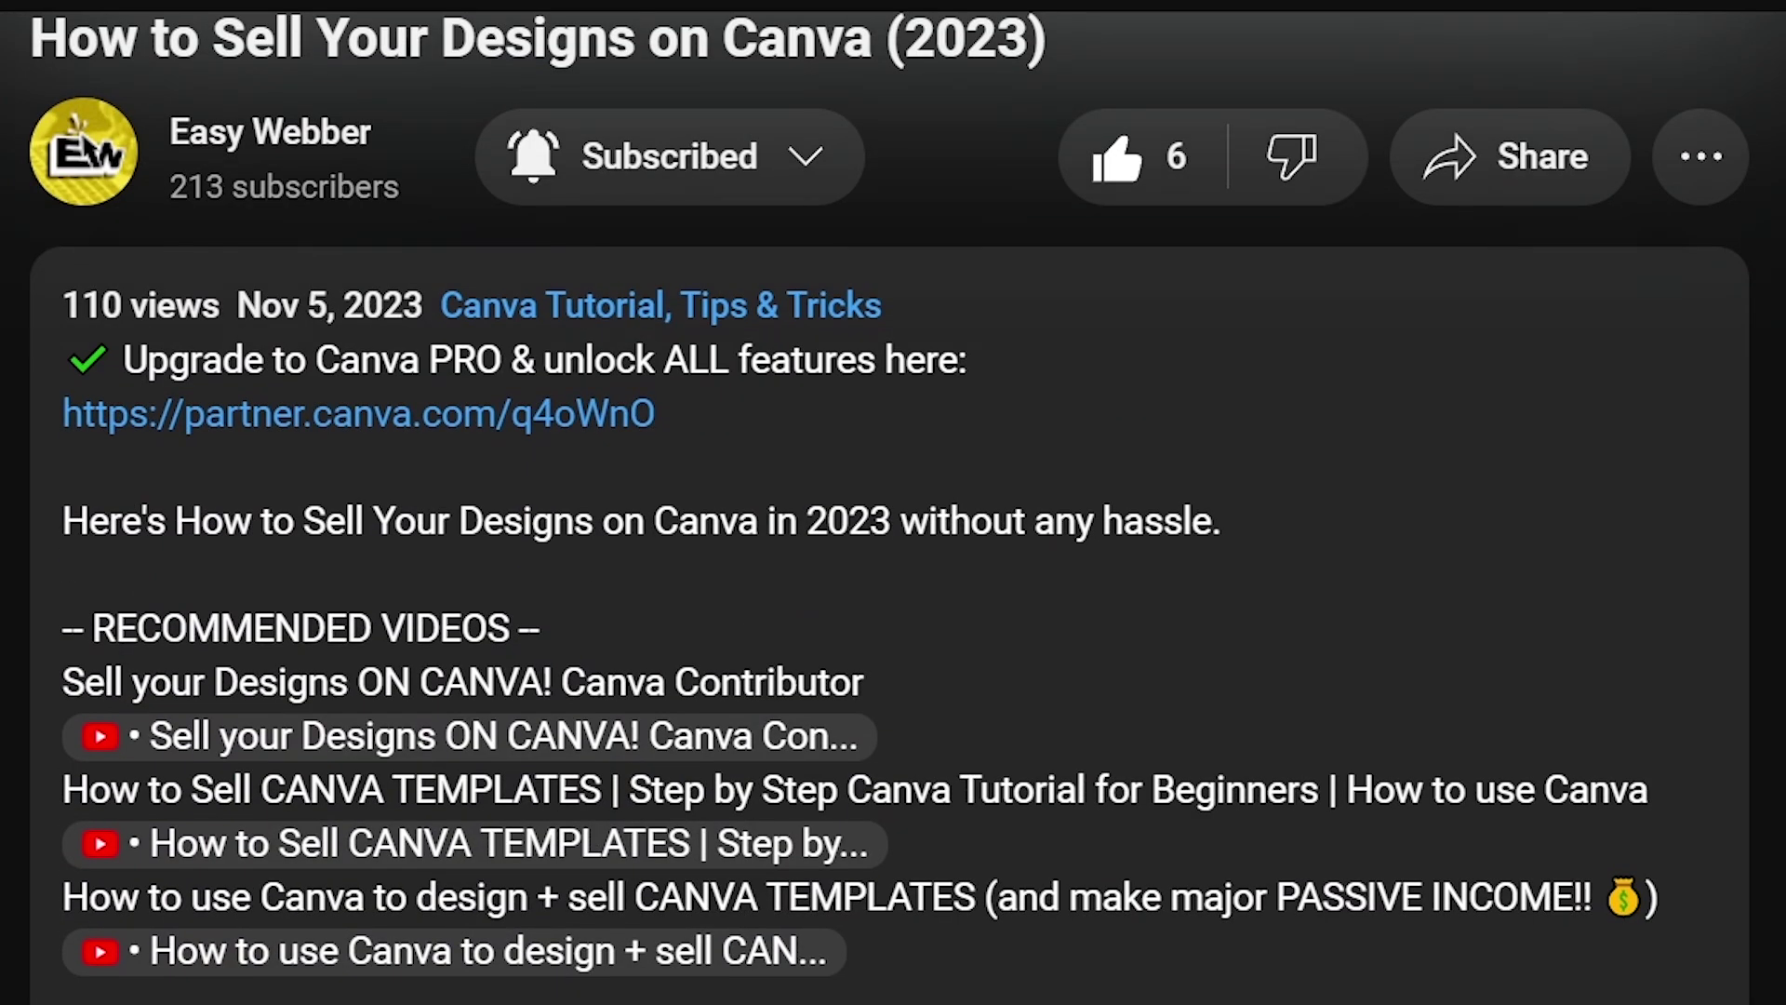
Highlight the Canva Pro links, set Streamlabs notifications to All, and like the video
left_click_drag(656, 414, 64, 414)
scroll(893, 502, "down", 5)
scroll(893, 503, "down", 3)
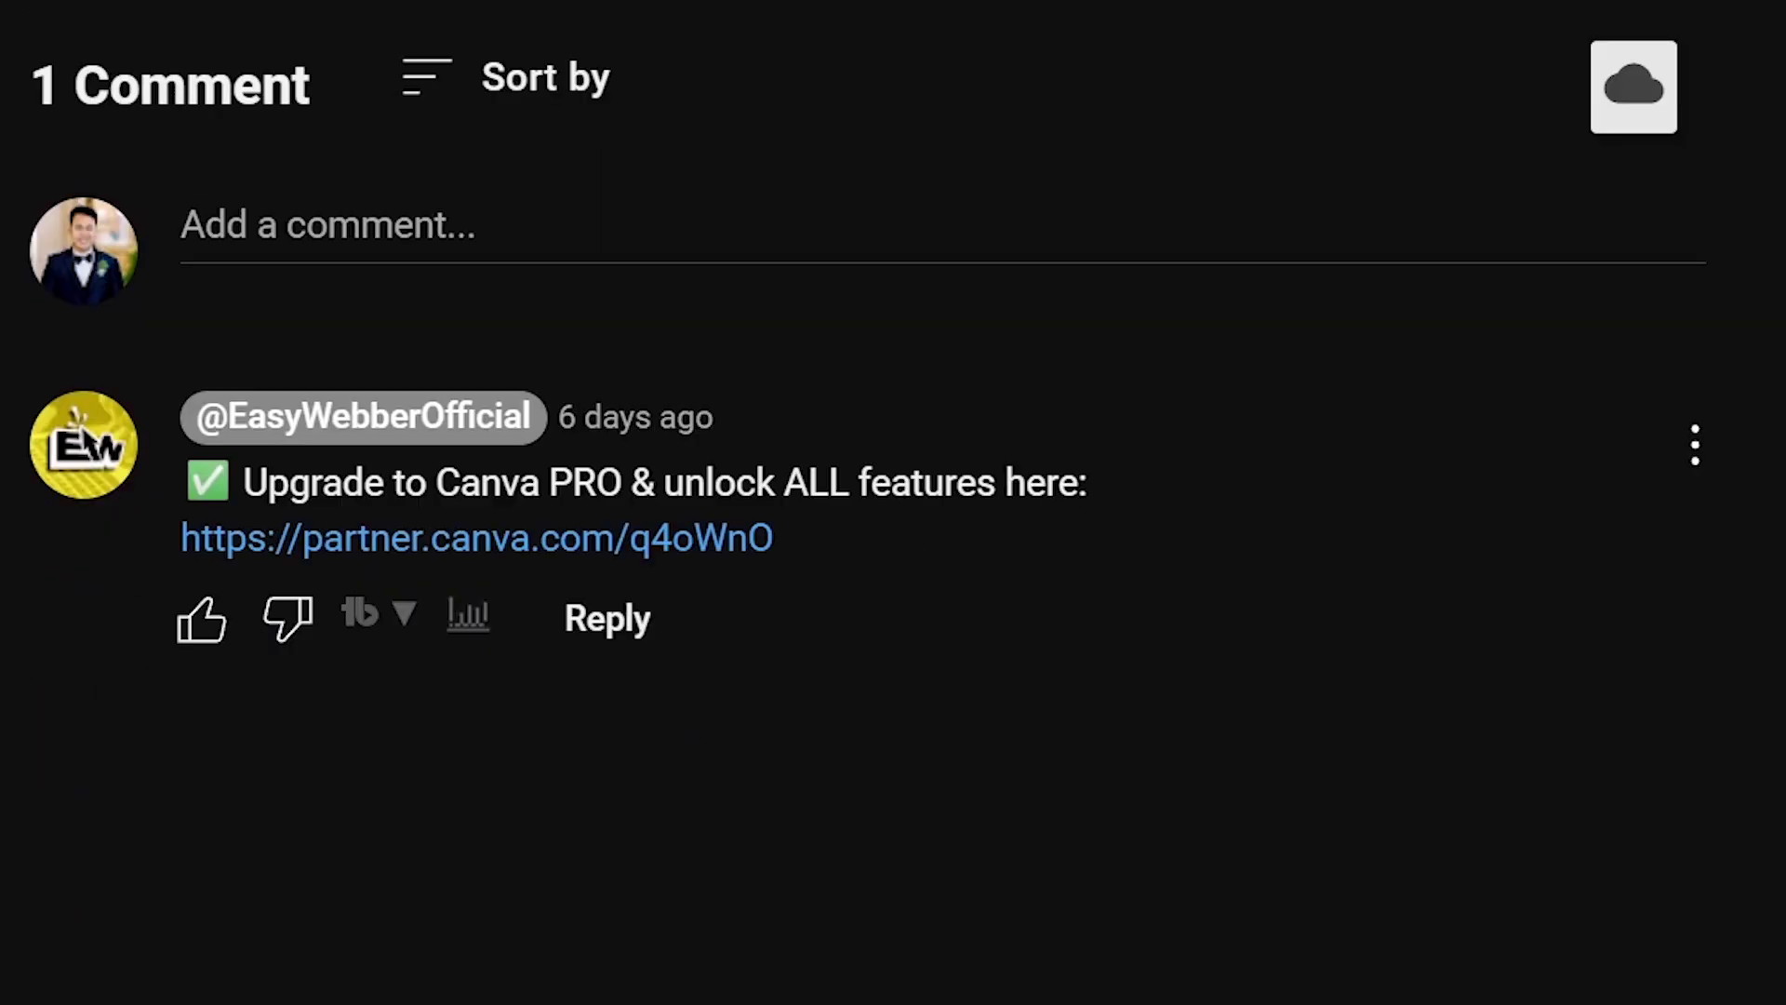
mouse_move(776, 537)
left_mouse_down()
mouse_move(210, 537)
mouse_move(195, 416)
left_mouse_up()
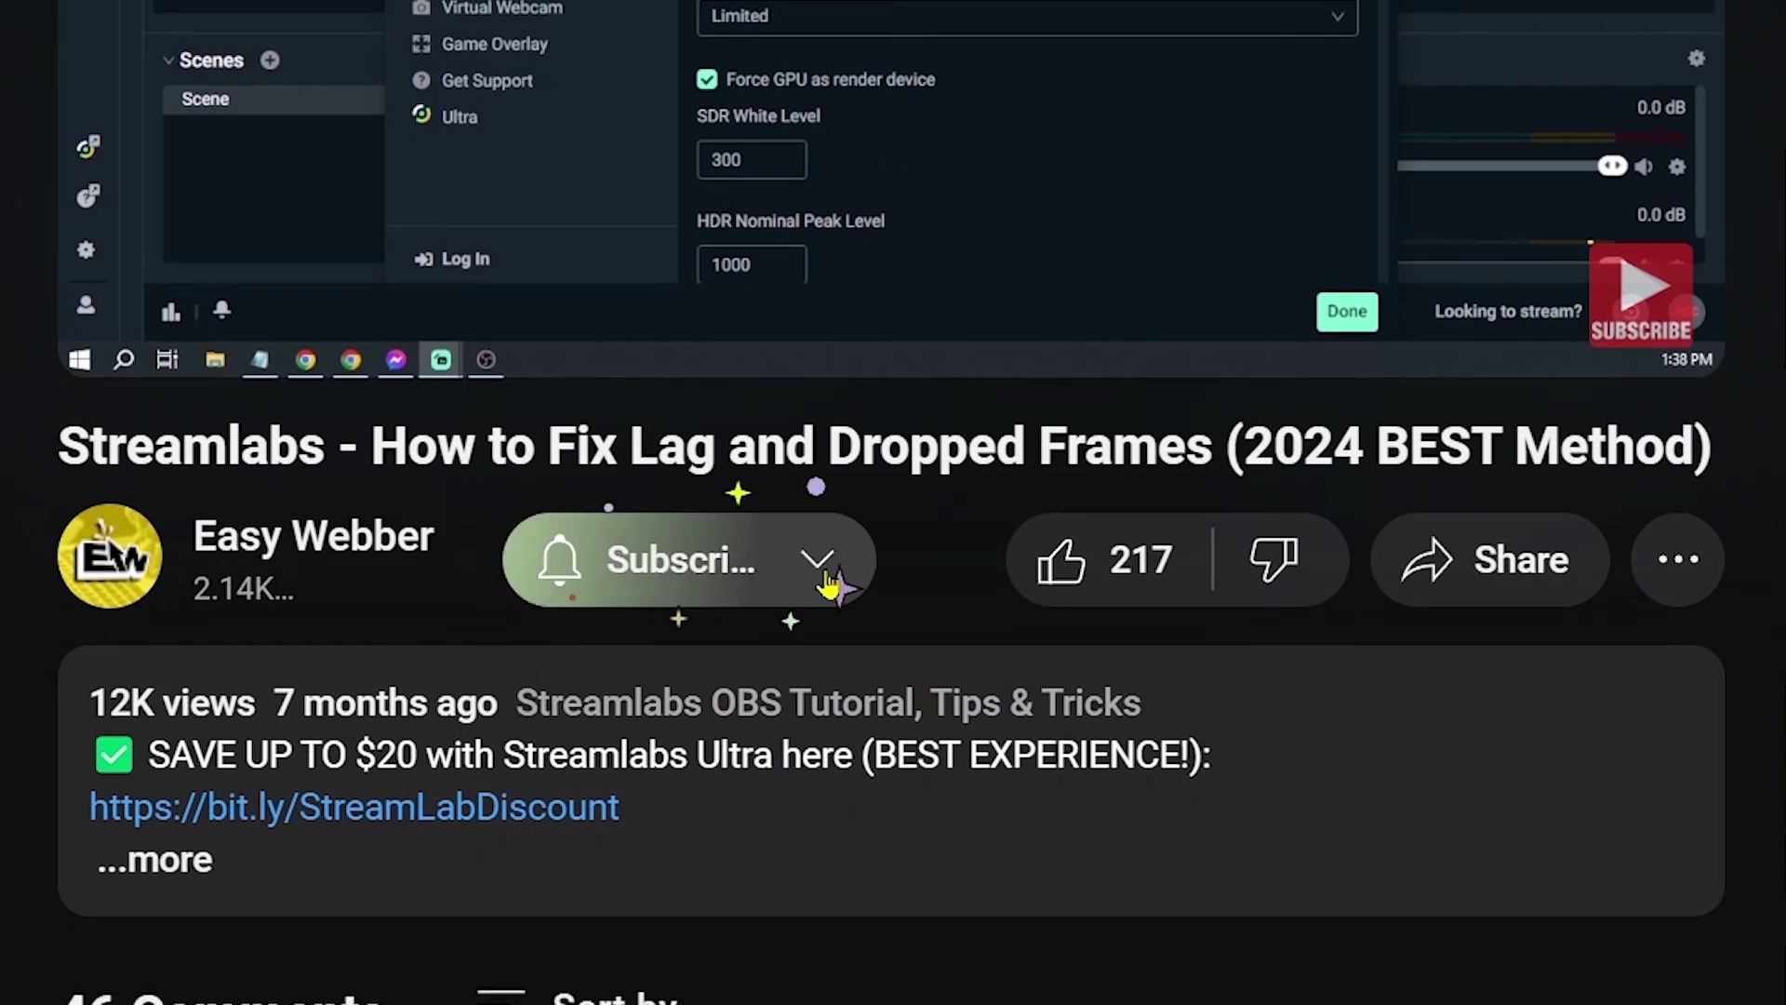
left_click(827, 587)
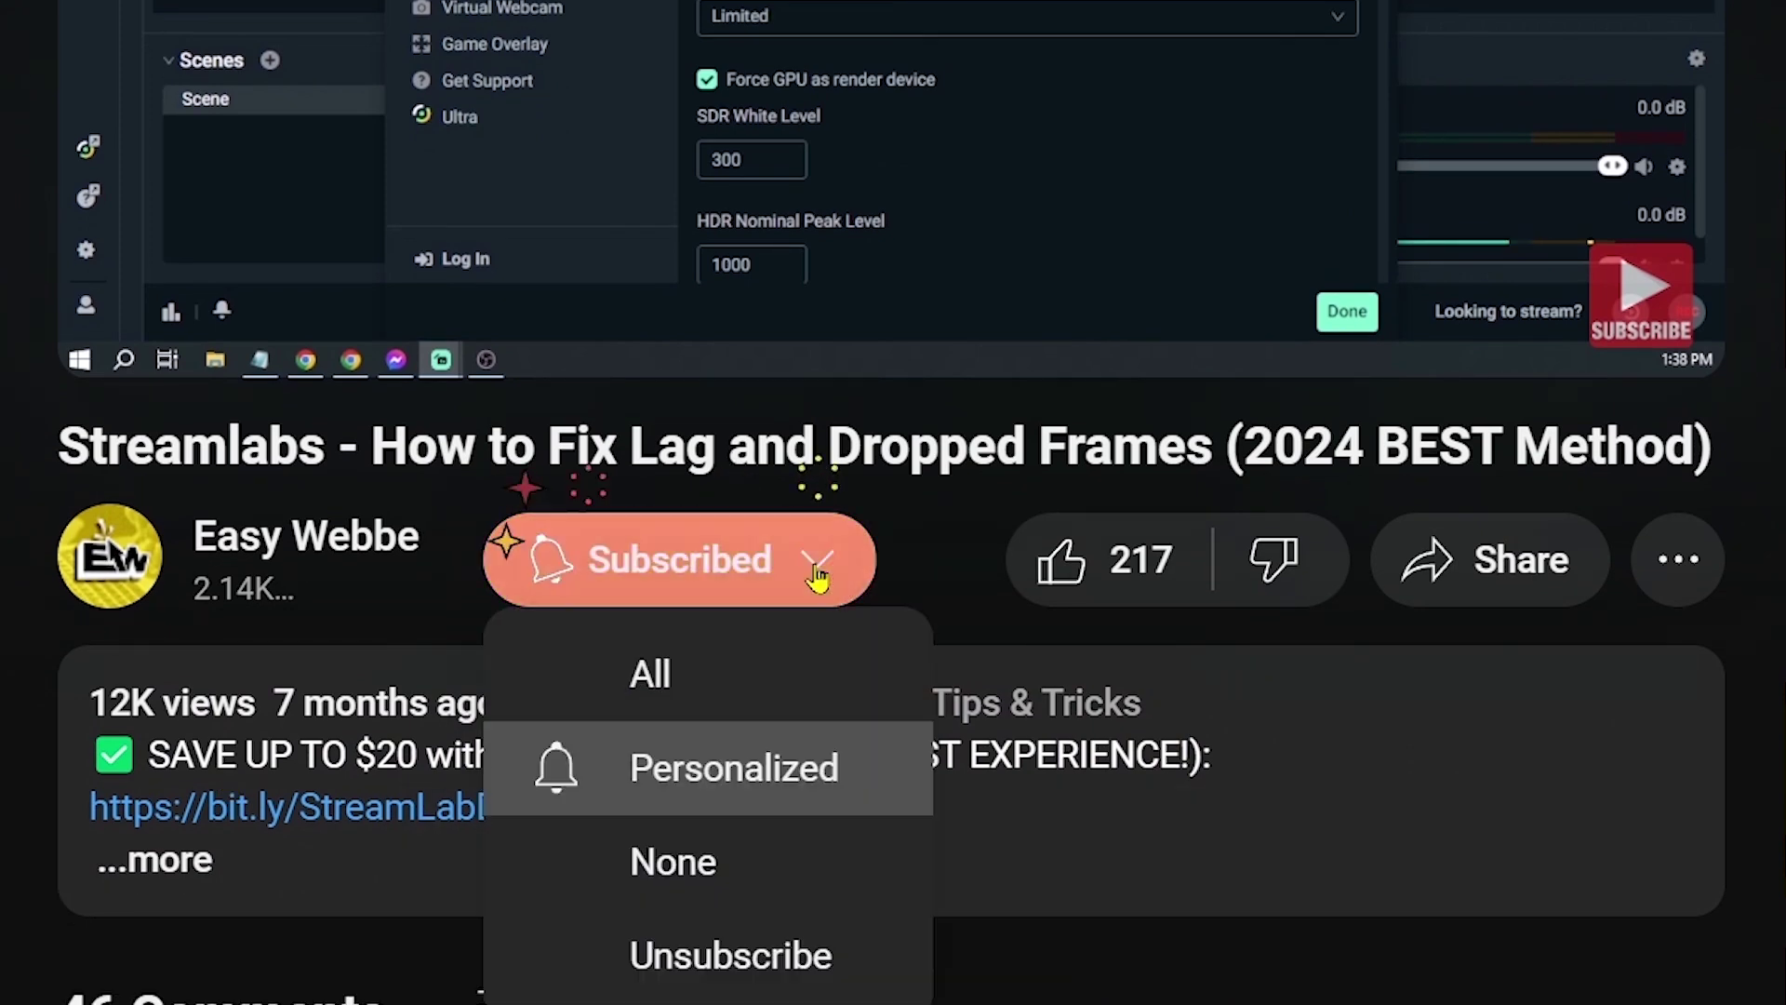
left_click(770, 659)
left_click(1083, 591)
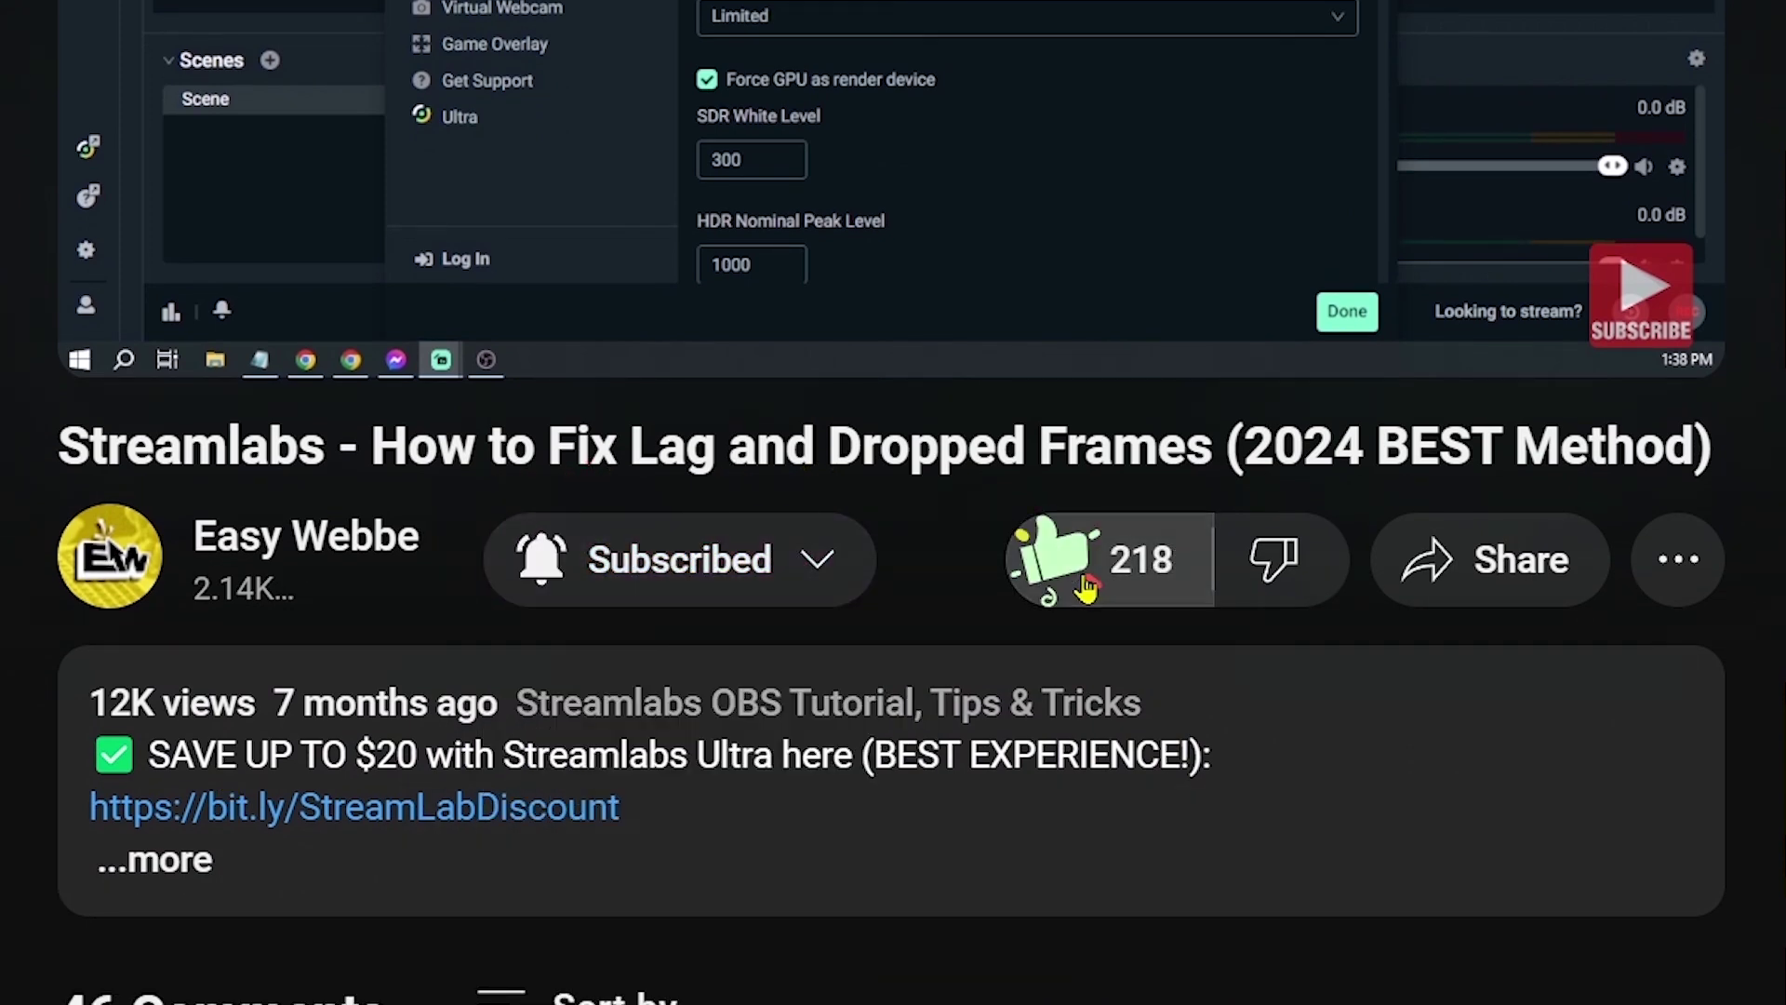